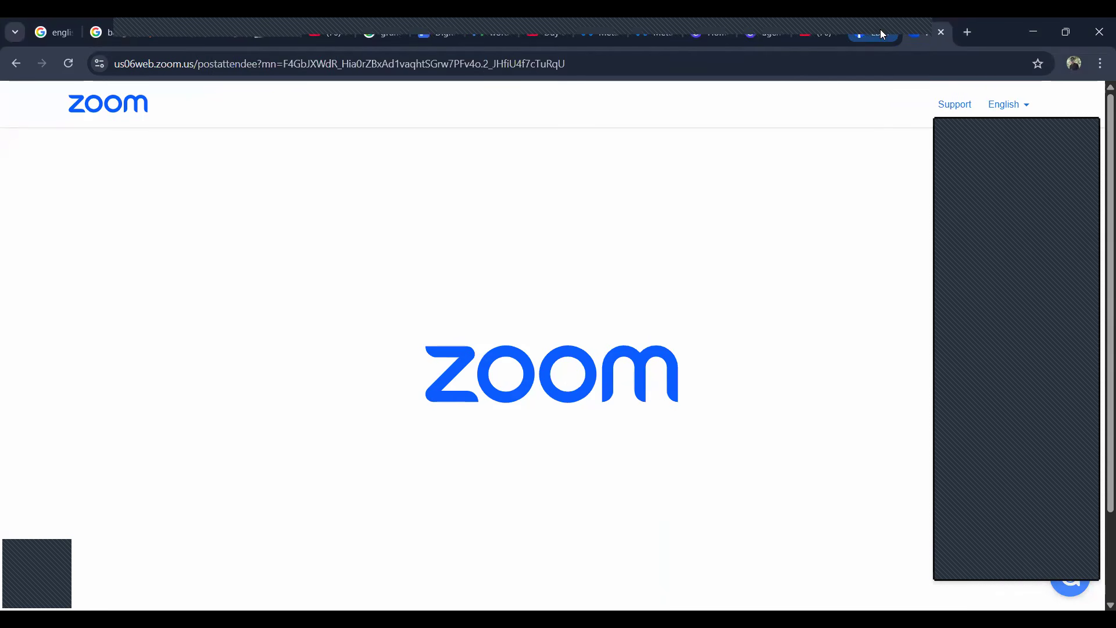
# Step: Open business.facebook.com/overview in a new browser tab
pyautogui.click(888, 29)
pyautogui.click(887, 32)
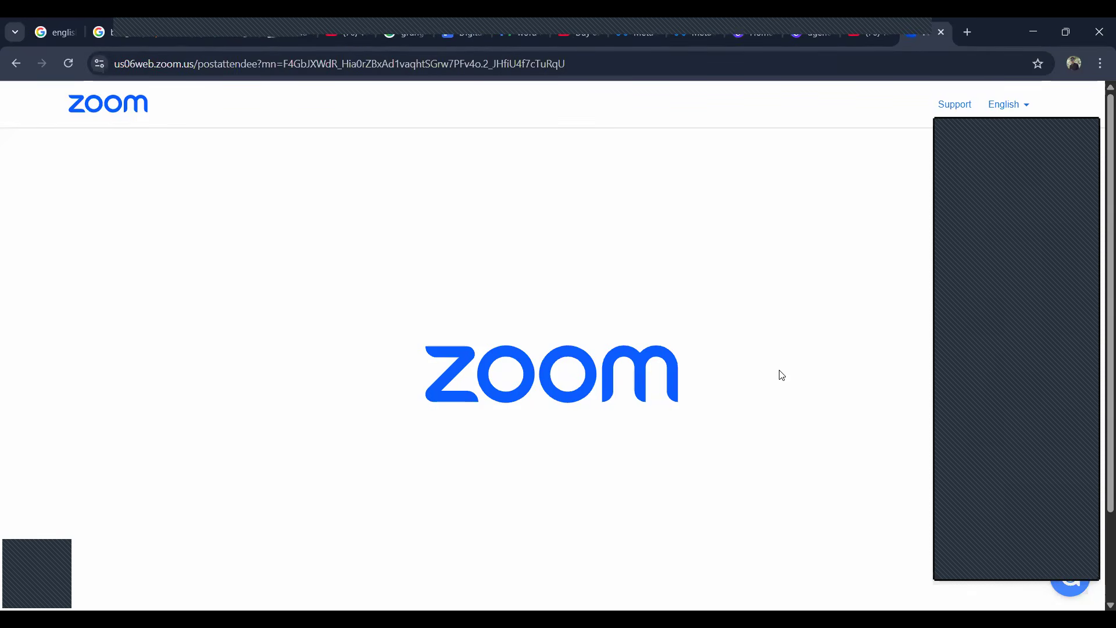
pyautogui.click(966, 33)
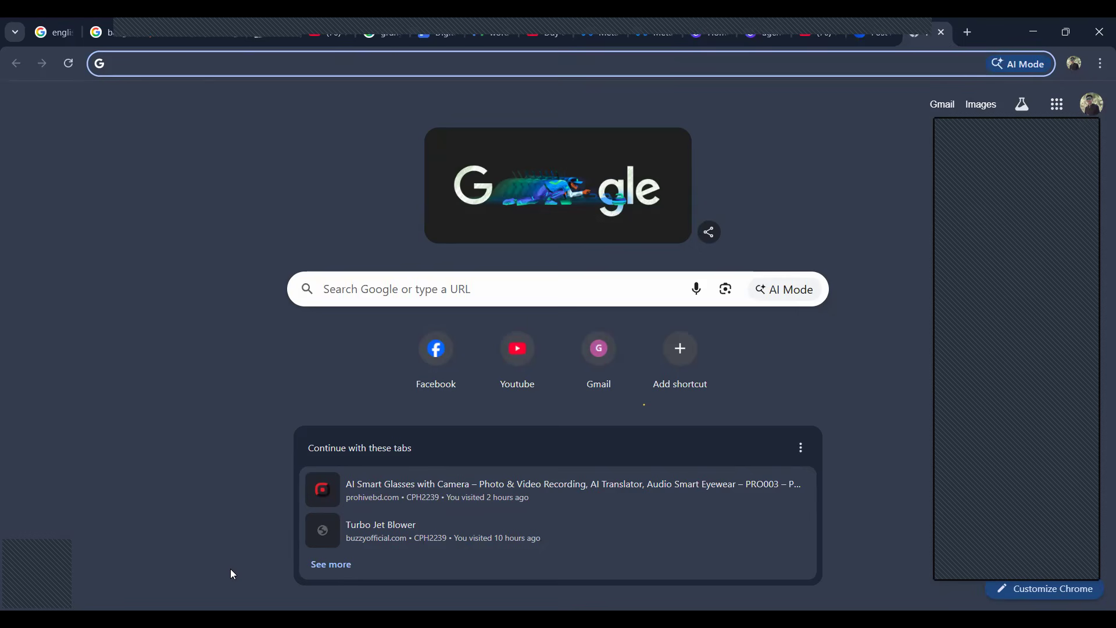
pyautogui.click(177, 66)
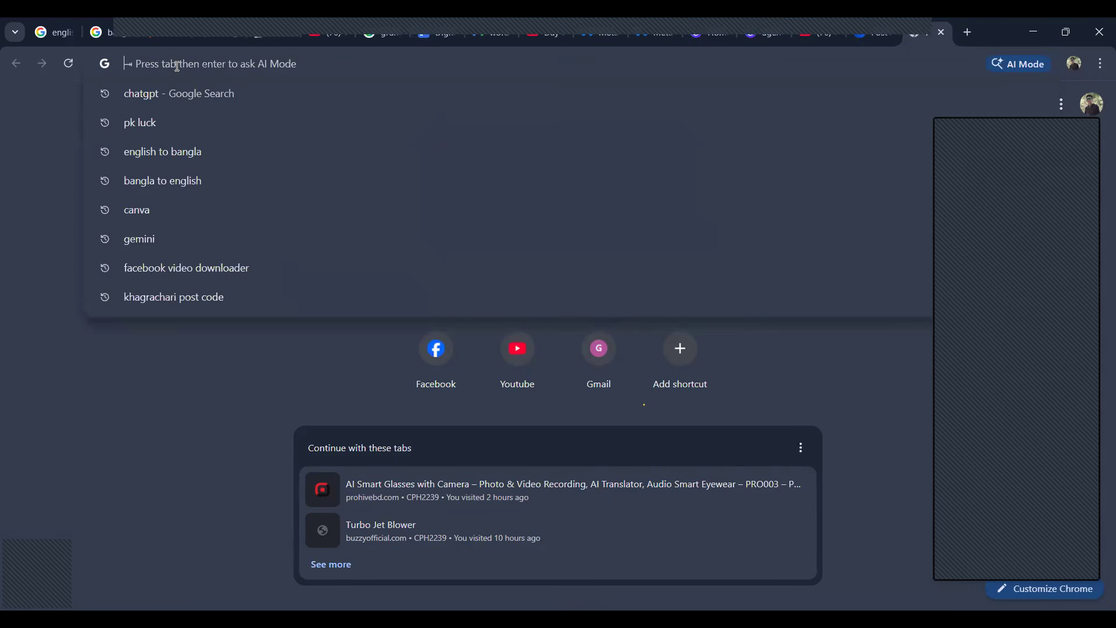
pyautogui.write('busine')
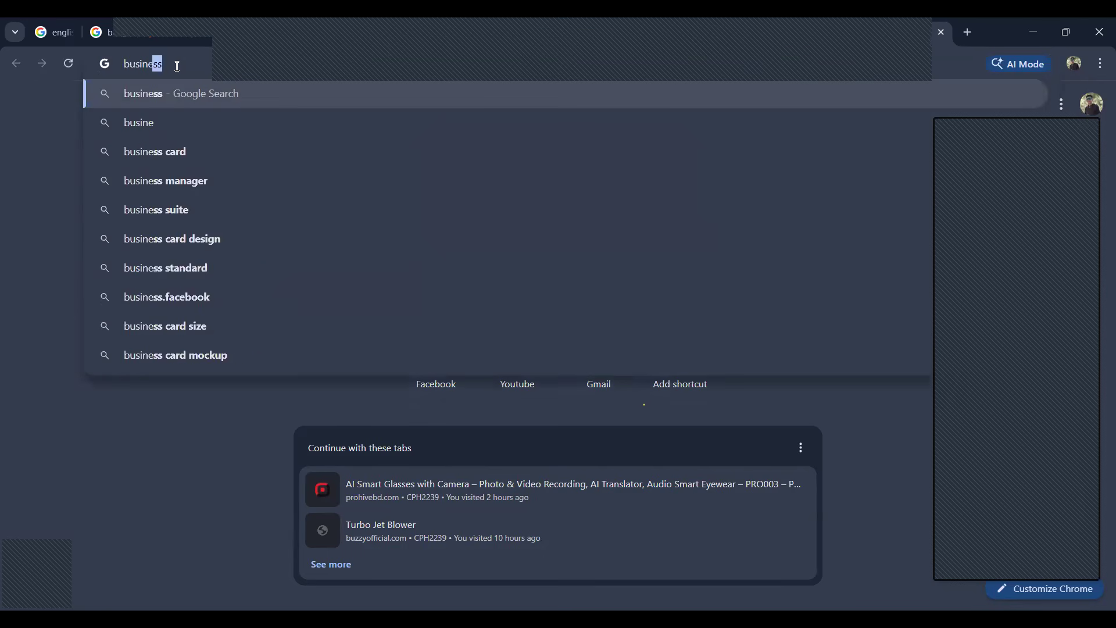
pyautogui.write('ss.fa')
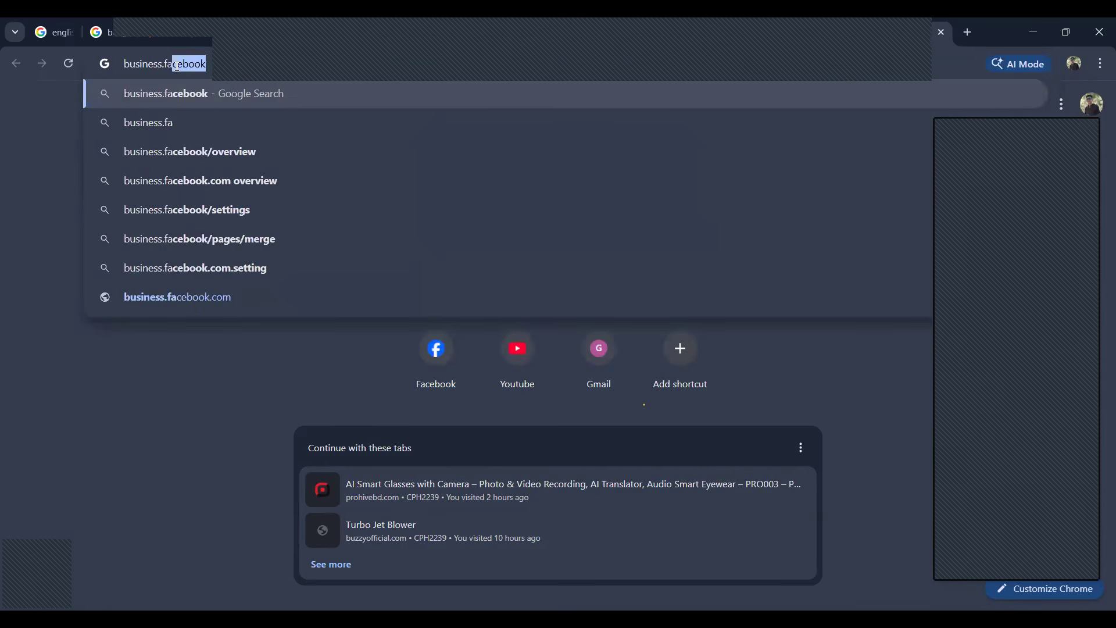
pyautogui.write('ceboo')
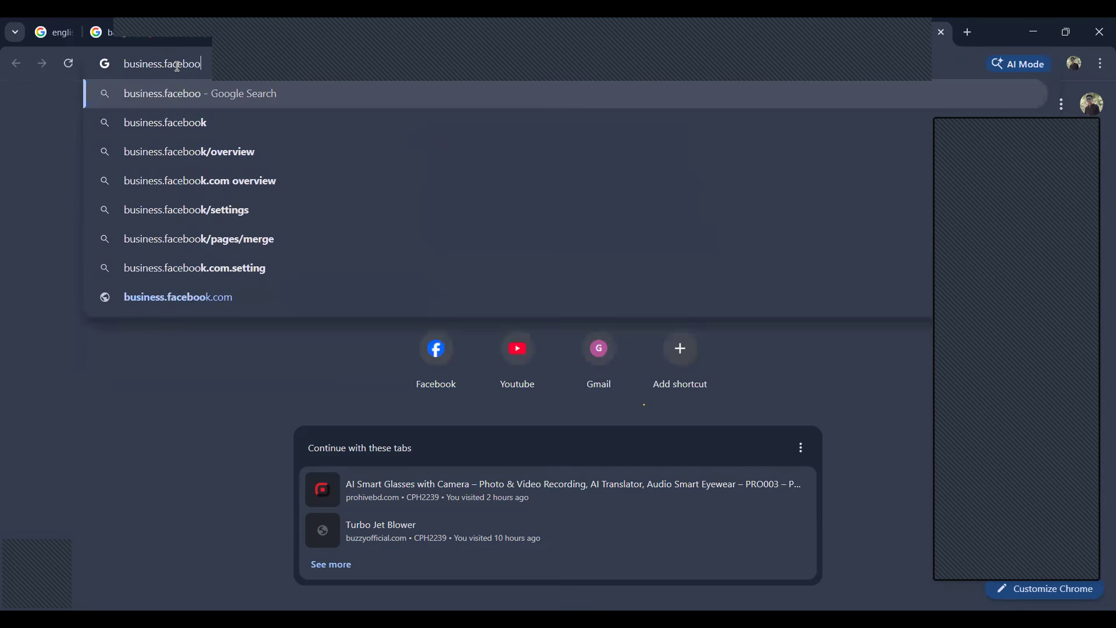
pyautogui.write('k.com')
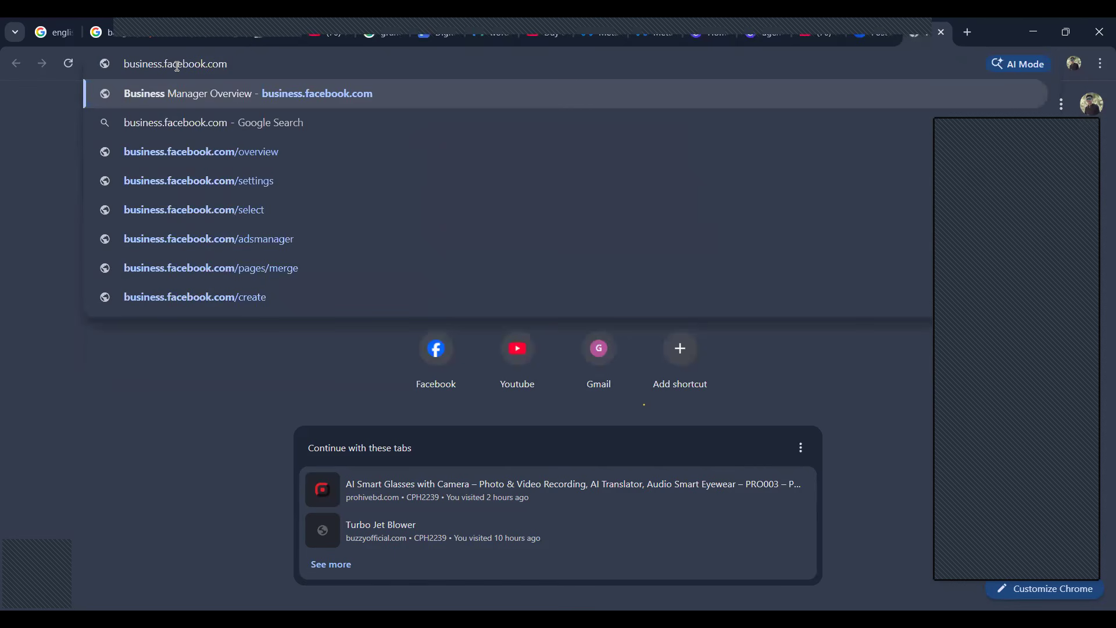
pyautogui.write('/over')
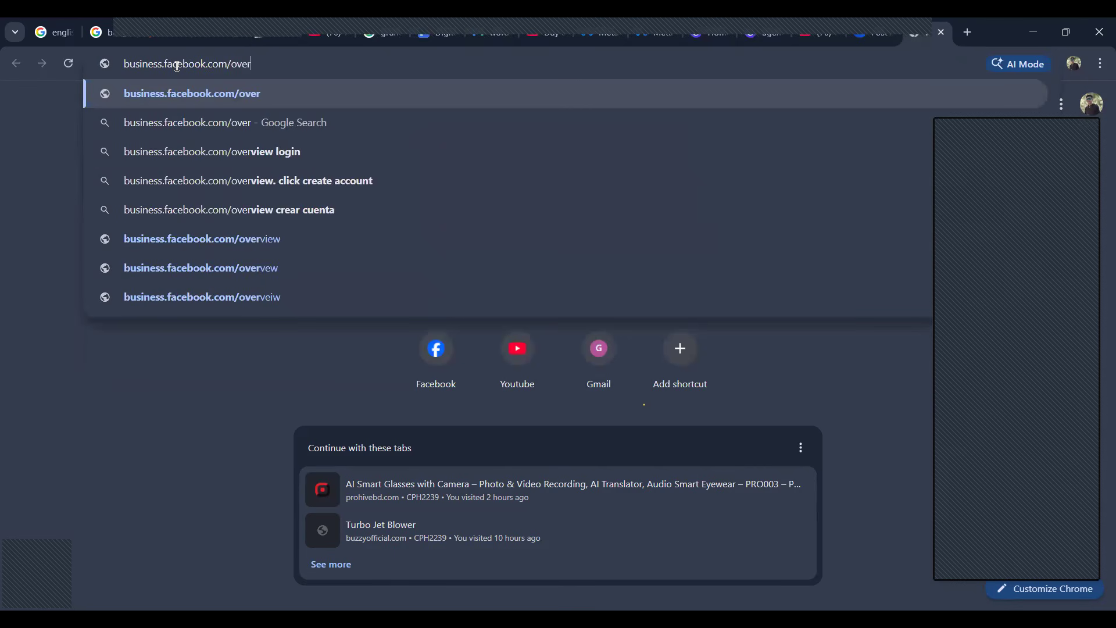
pyautogui.write('view')
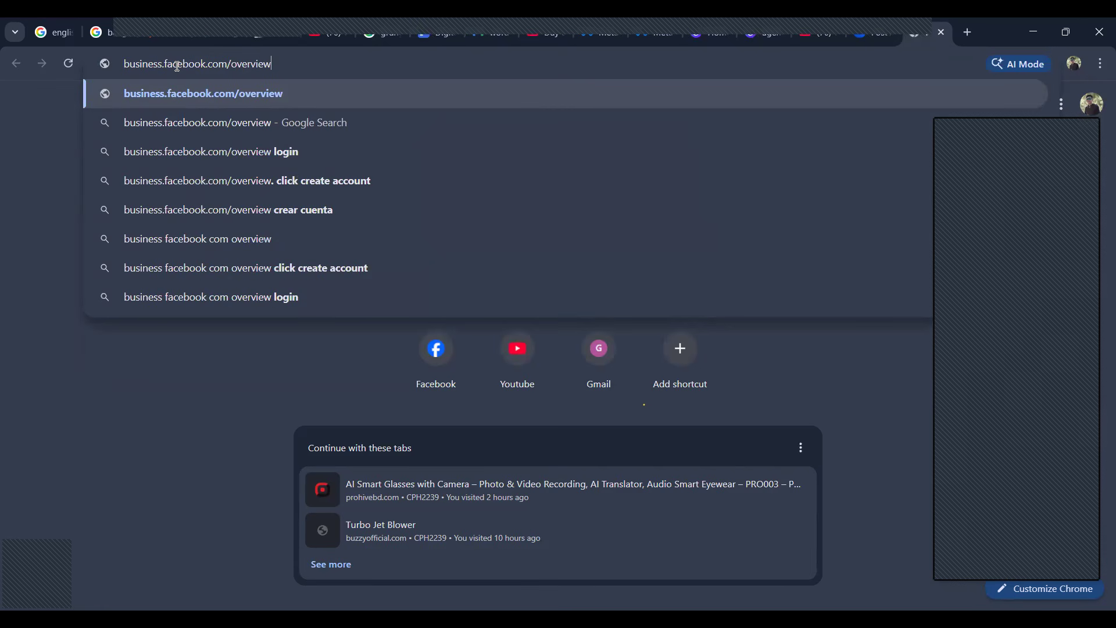
pyautogui.press('Return')
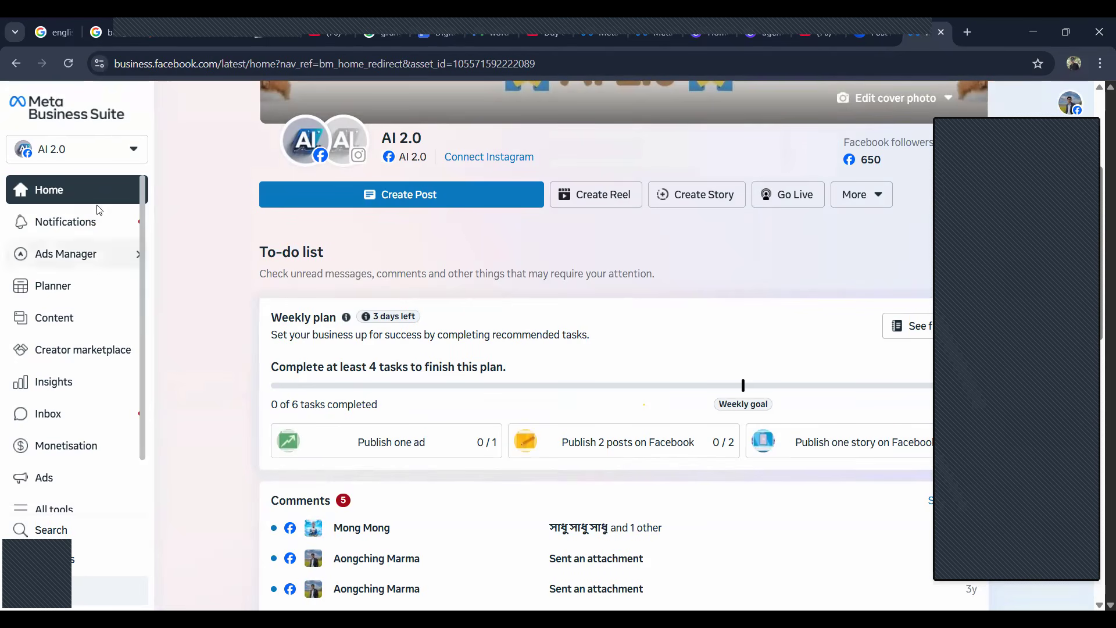
# Step: Start creating a business portfolio from the account switcher and name it AI 2.0
pyautogui.click(133, 154)
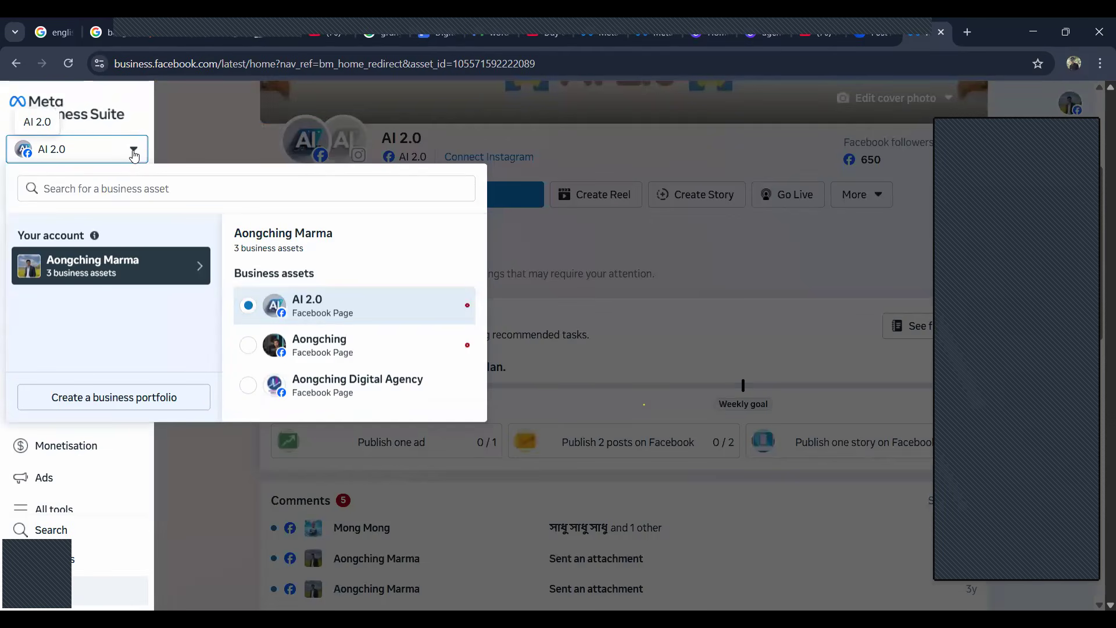
pyautogui.click(106, 400)
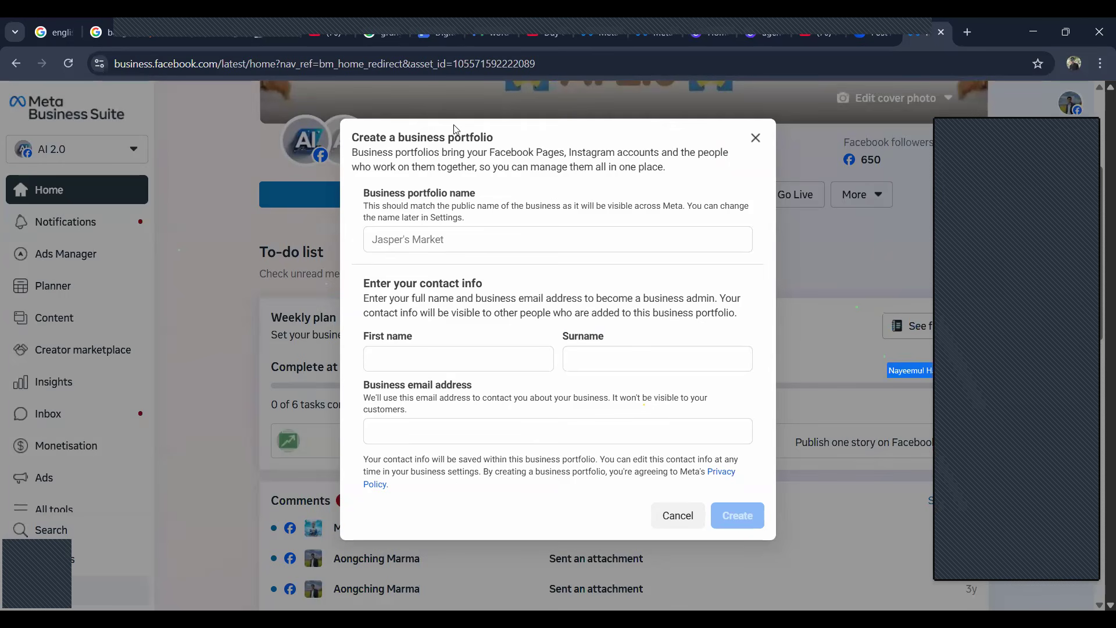
pyautogui.moveTo(395, 137); pyautogui.dragTo(501, 129)
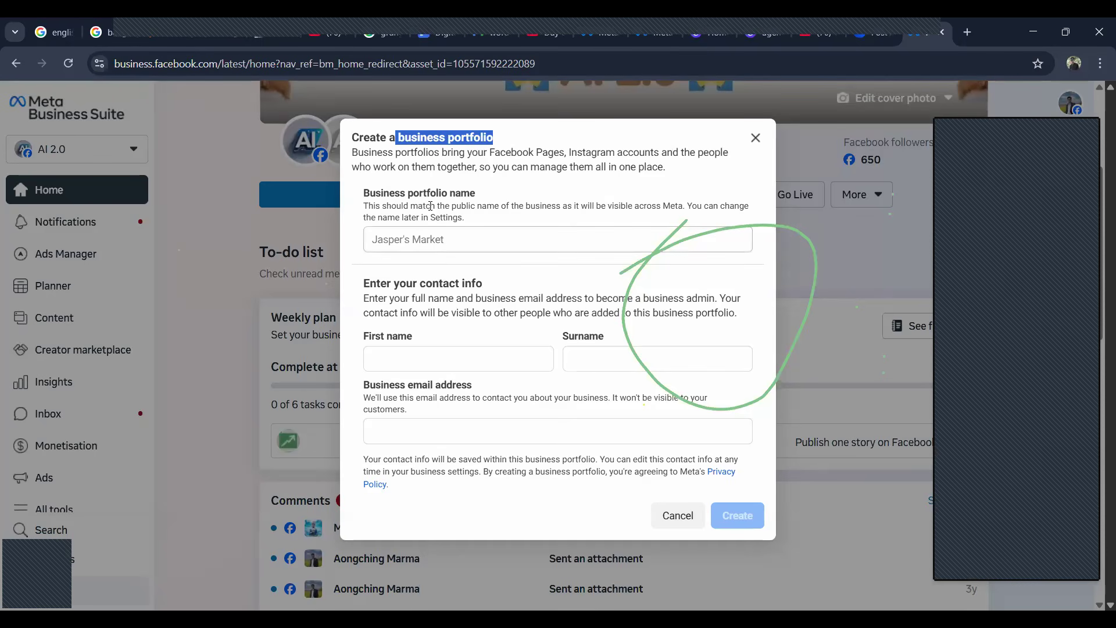
pyautogui.click(428, 243)
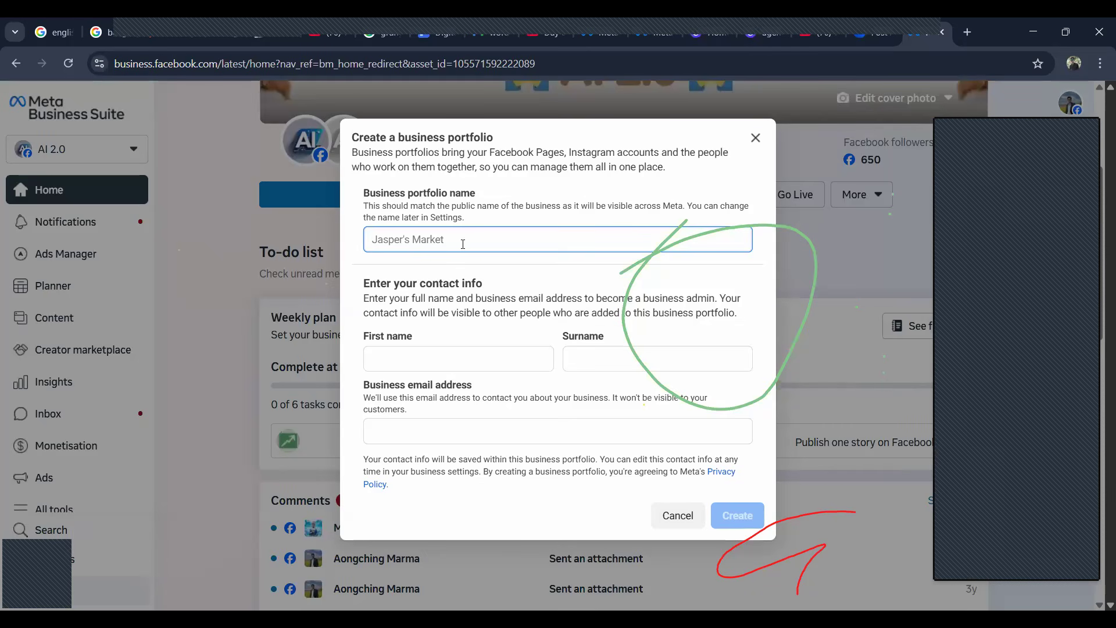
pyautogui.write('A')
pyautogui.write('l')
pyautogui.write(' 20')
pyautogui.press('BackSpace')
pyautogui.write('.0')
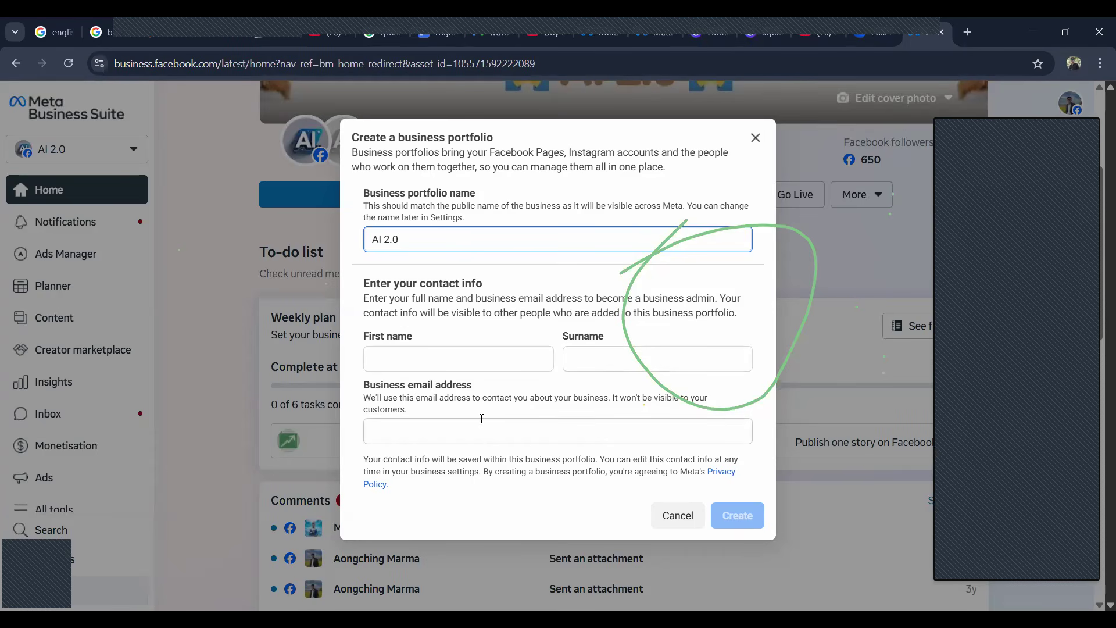
# Step: Enter the admin's first name and surname in the portfolio's contact info
pyautogui.click(494, 360)
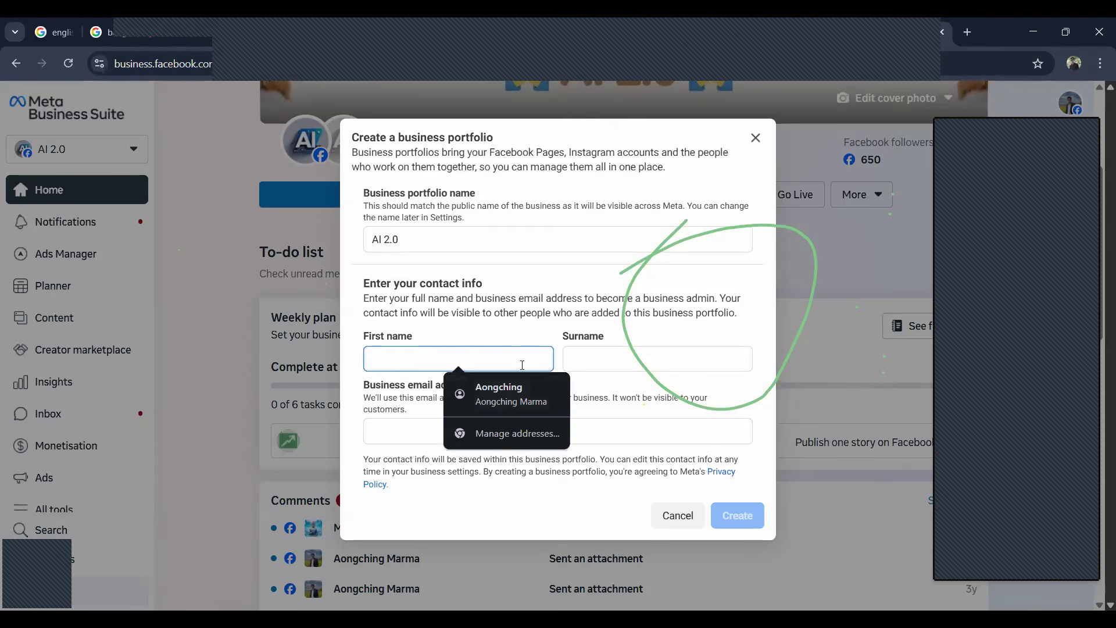
pyautogui.write('ao')
pyautogui.press('BackSpace')
pyautogui.press('BackSpace')
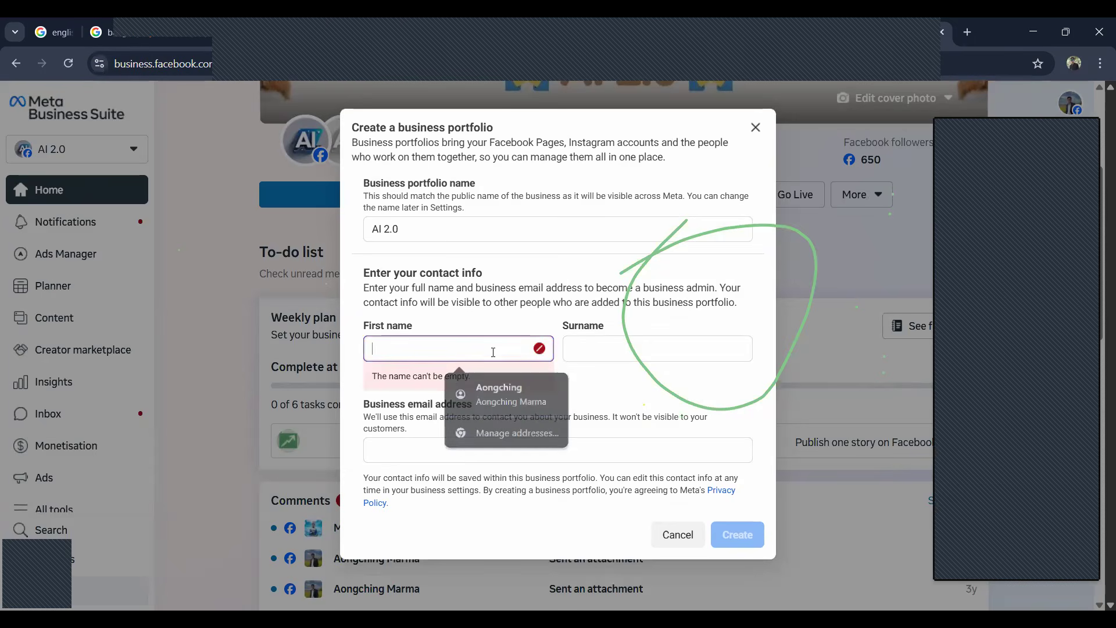
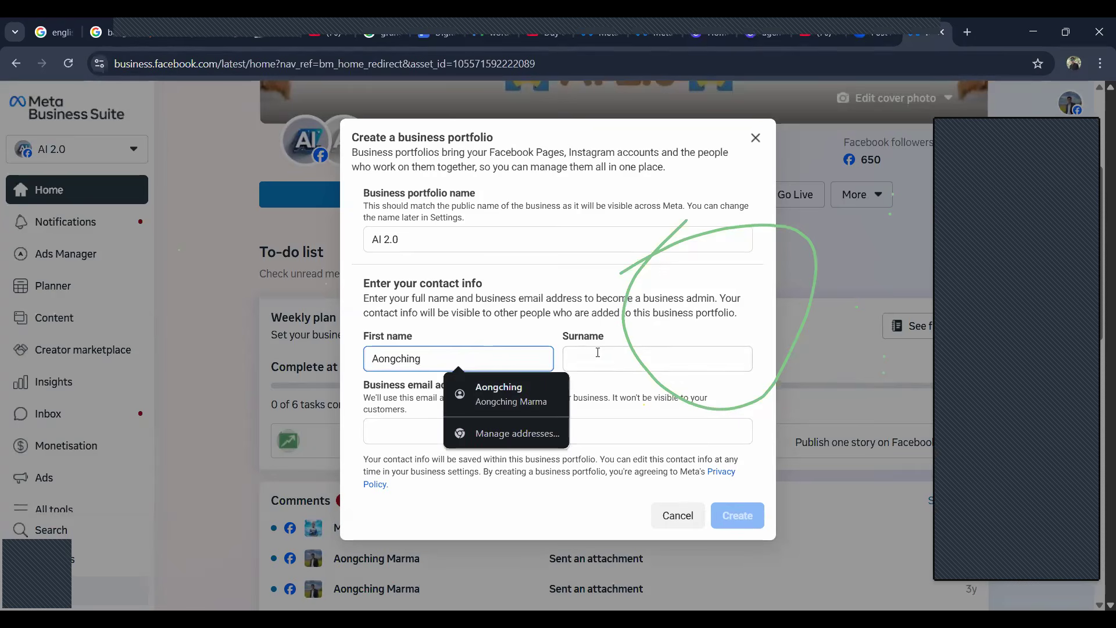
pyautogui.click(599, 355)
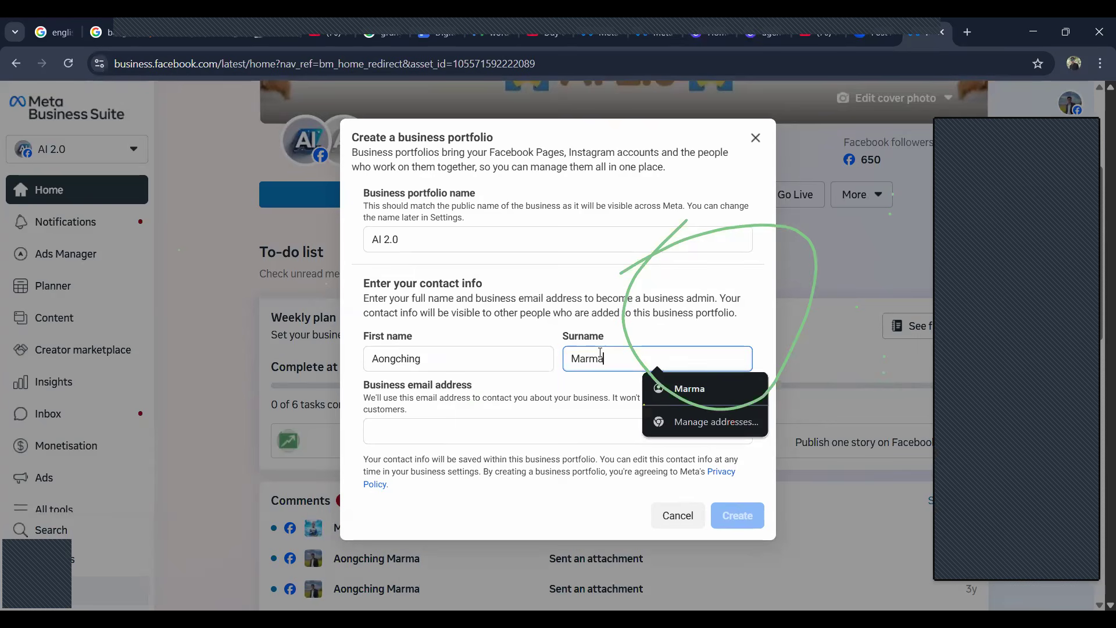
# Step: Fill in the business email address and submit the form to create the portfolio
pyautogui.click(459, 430)
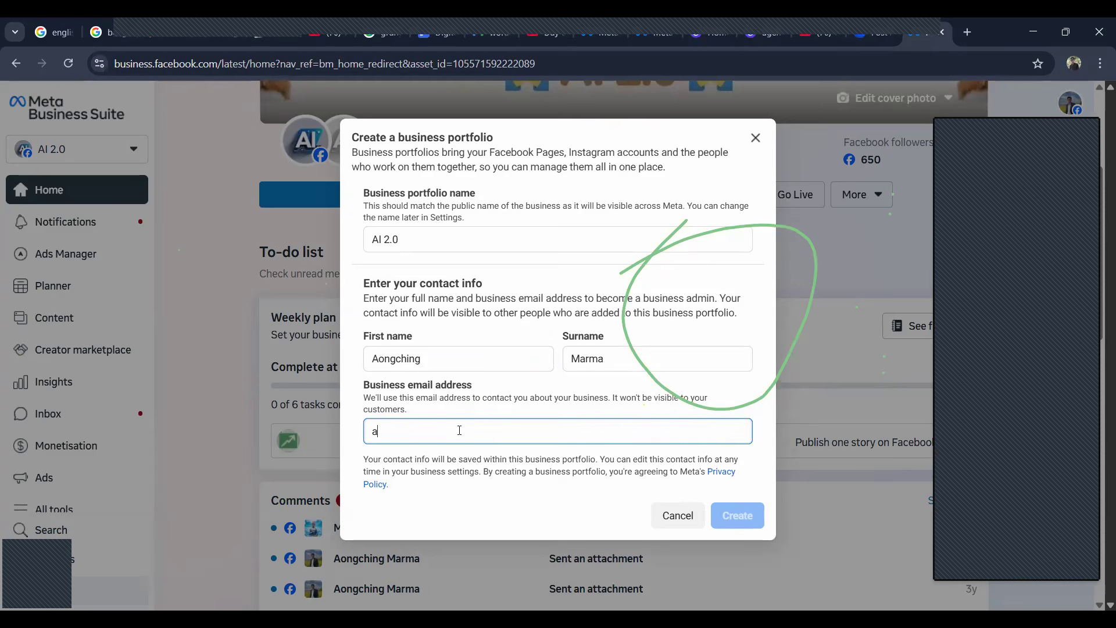
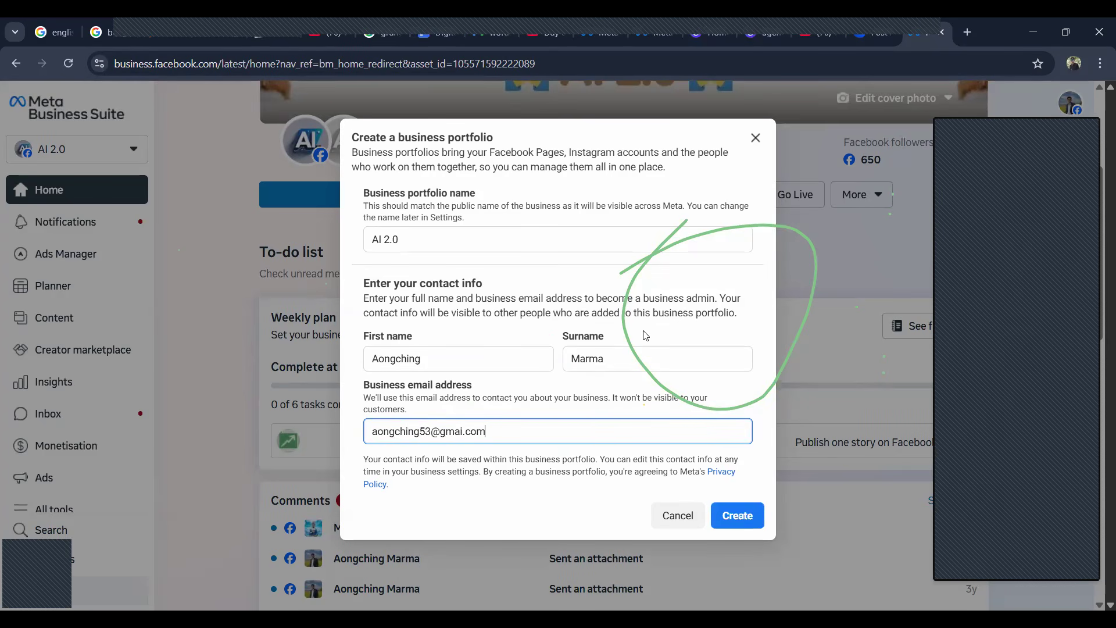
pyautogui.click(465, 430)
pyautogui.click(741, 519)
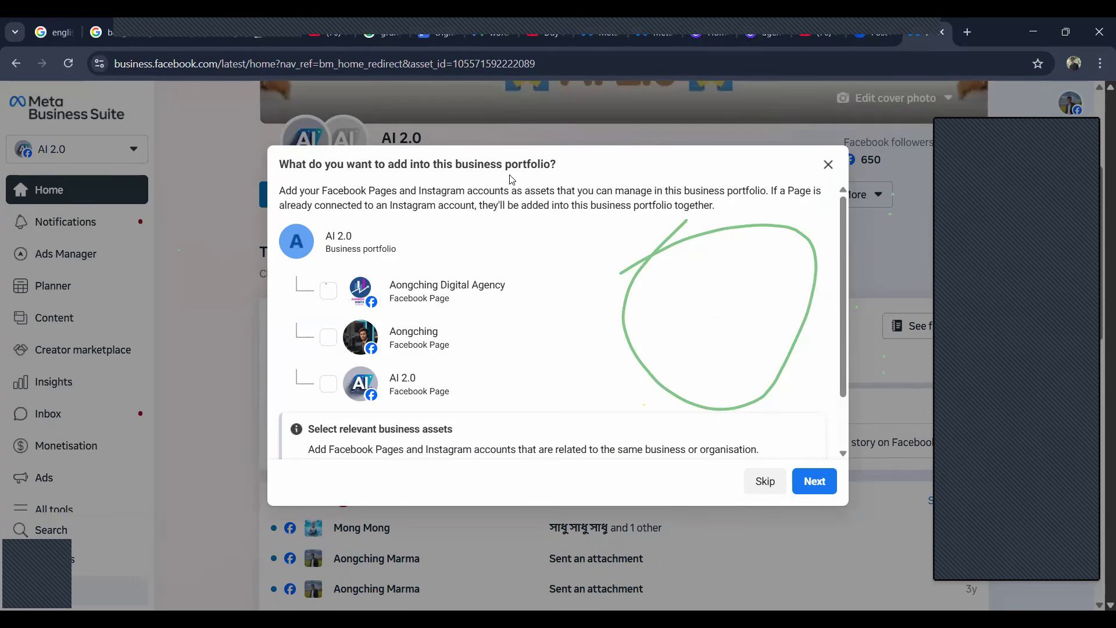
# Step: Complete the portfolio setup without adding any Pages or additional people, and confirm the summary
pyautogui.click(817, 483)
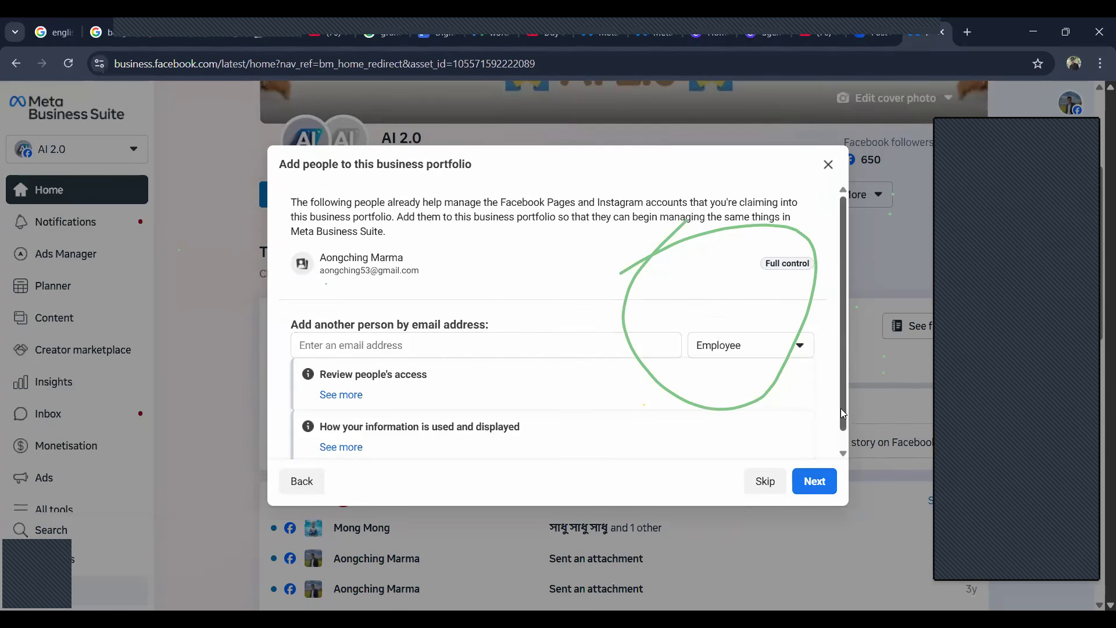
pyautogui.scroll(-1, 841, 430)
pyautogui.click(814, 495)
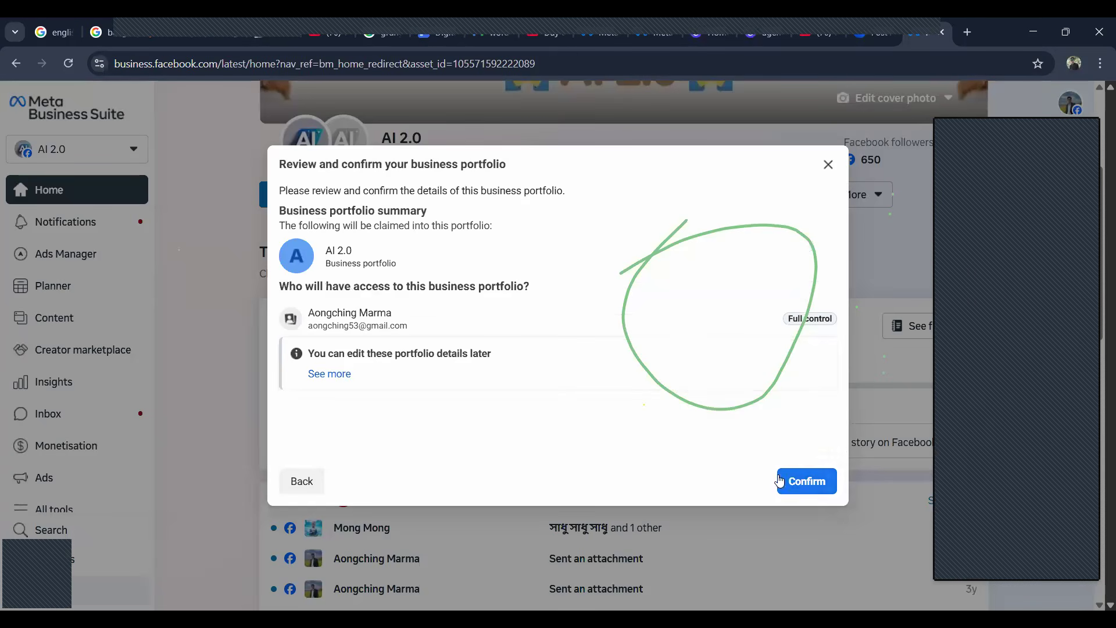
pyautogui.click(813, 479)
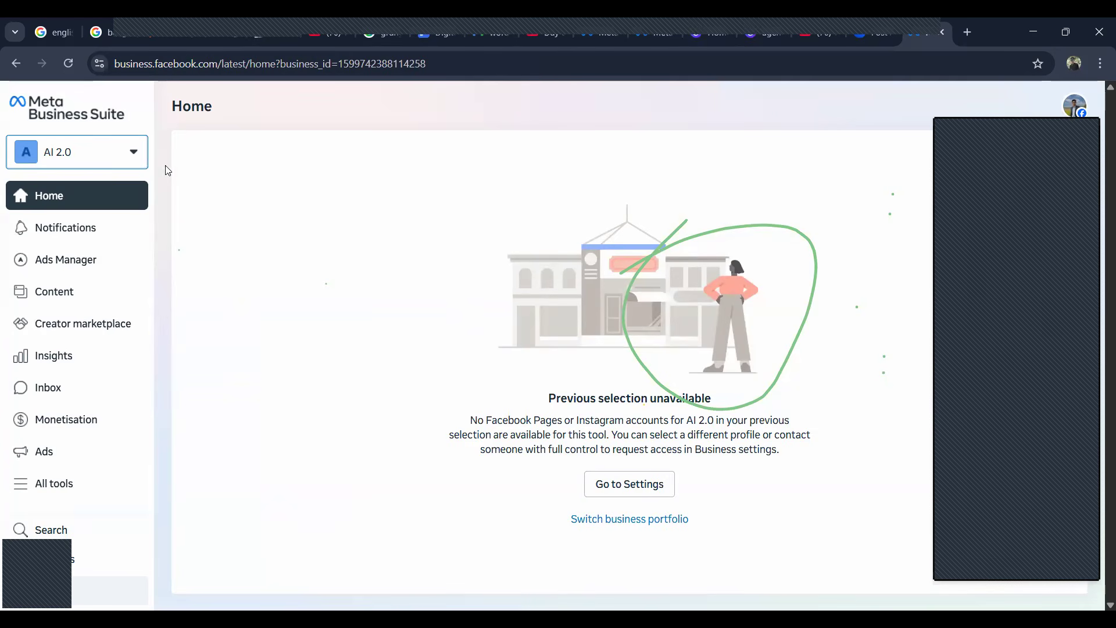
# Step: Open the settings of the AI 2.0 business portfolio and go to the People section under Users
pyautogui.click(133, 158)
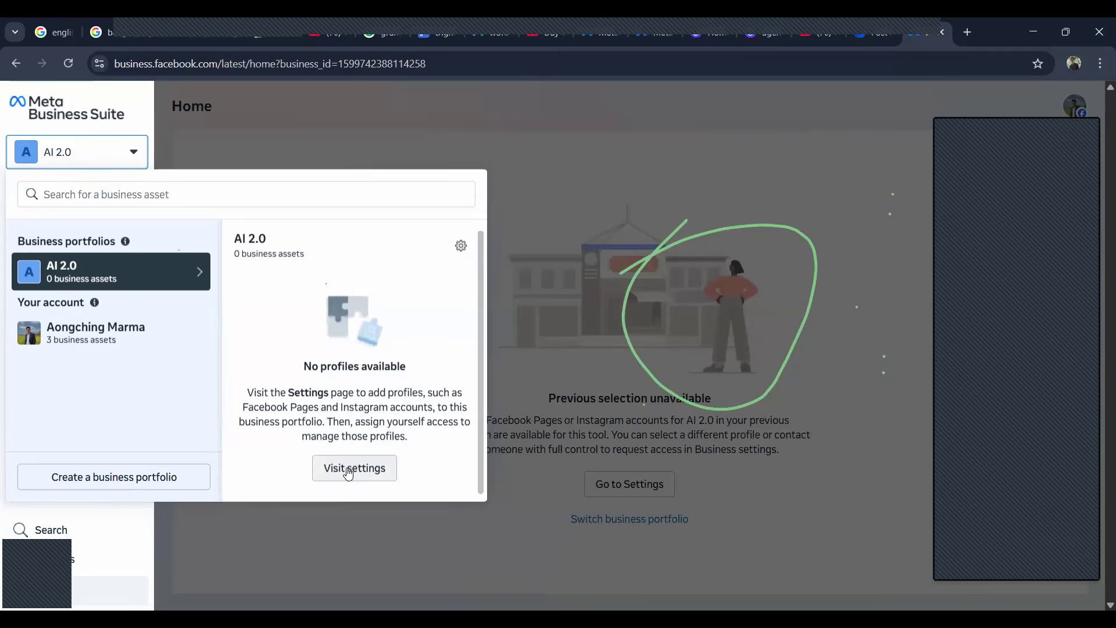
pyautogui.click(359, 473)
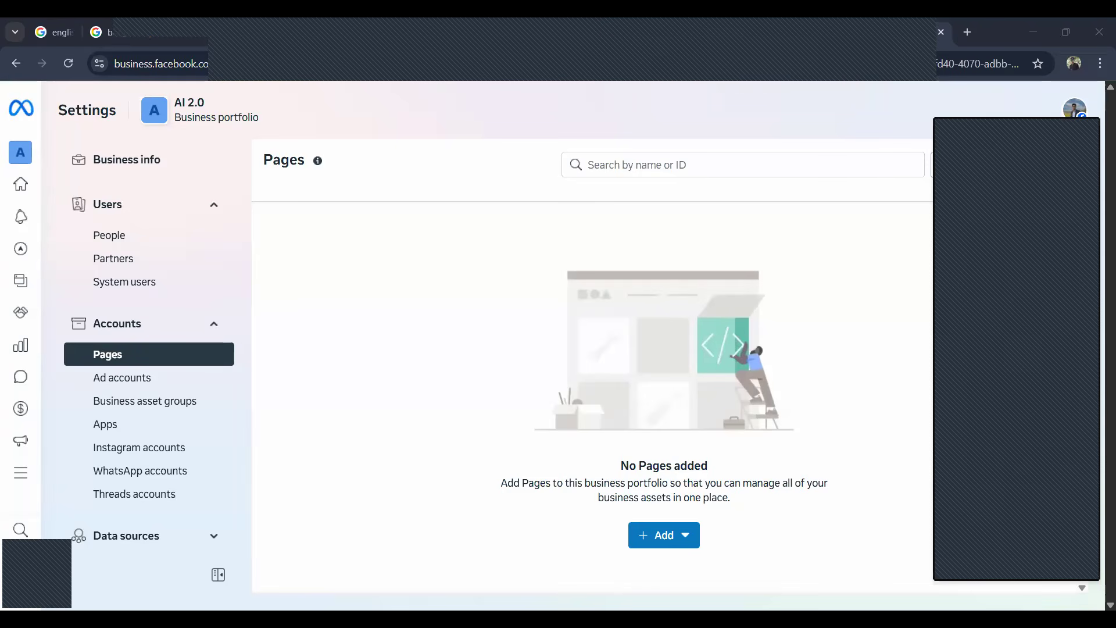
pyautogui.moveTo(1032, 126); pyautogui.dragTo(1092, 135)
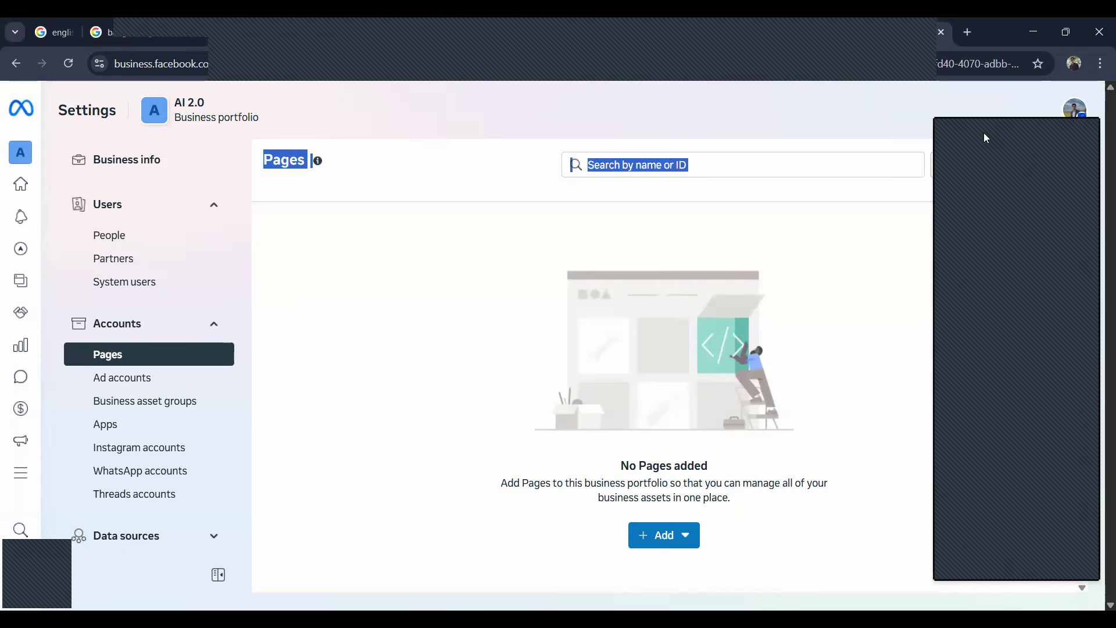
pyautogui.click(1092, 129)
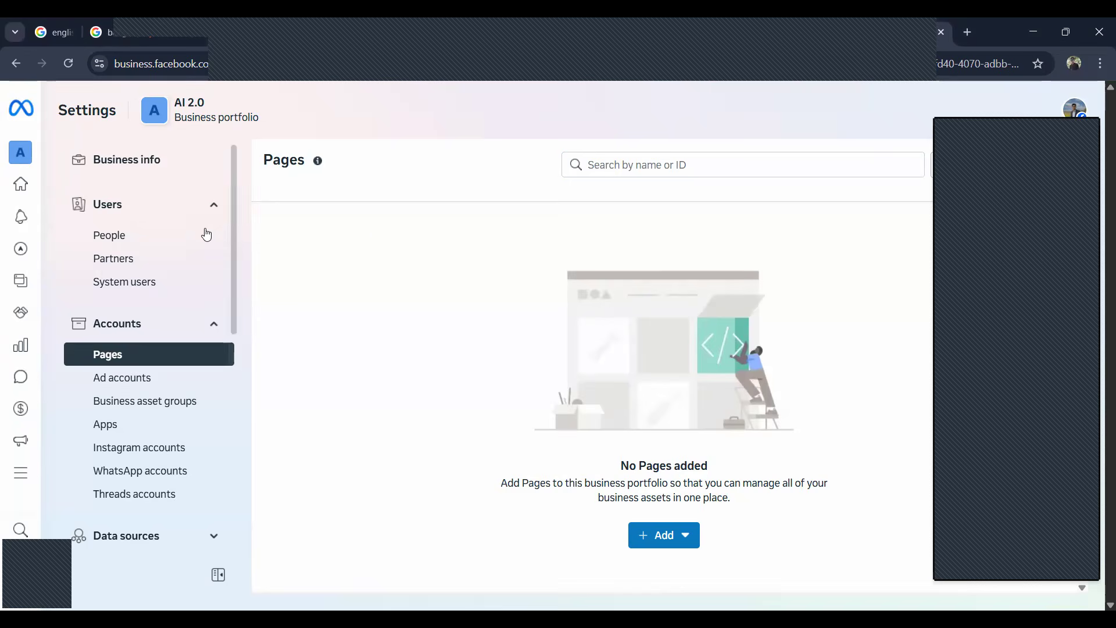
pyautogui.click(125, 241)
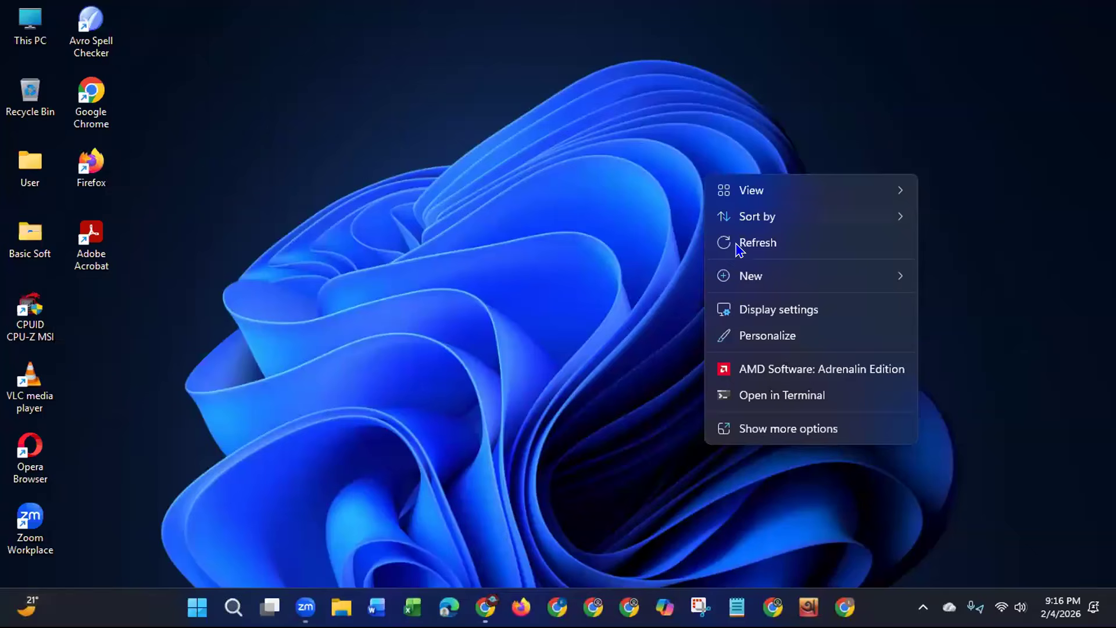
# Step: Refresh the desktop, then open a maximized Google Chrome window and load the bookmarked Business Settings page
pyautogui.click(739, 244)
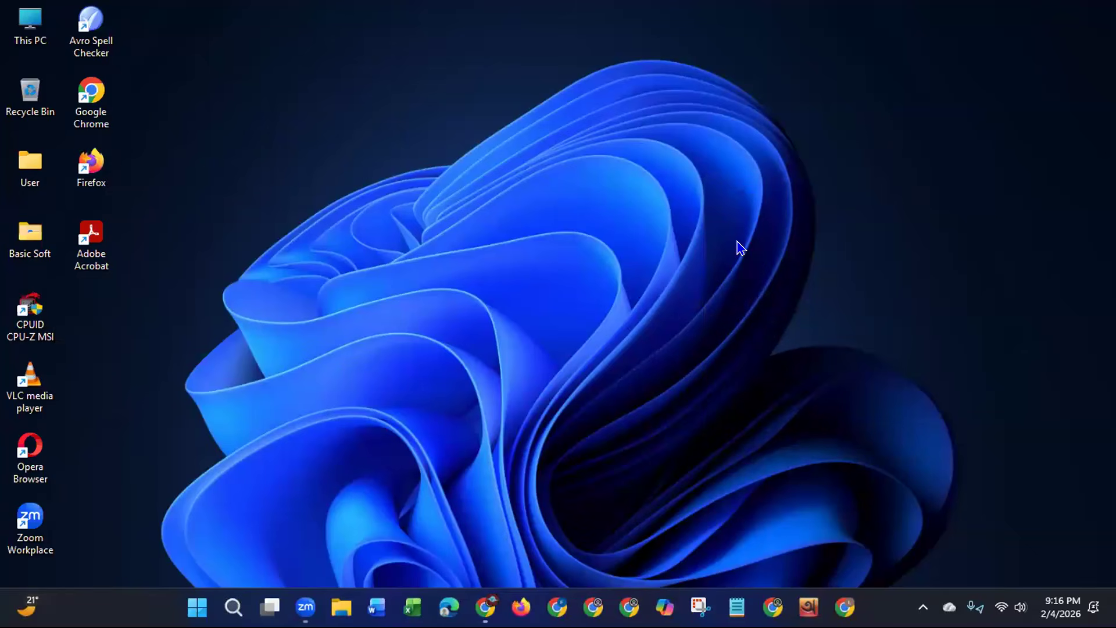
pyautogui.click(557, 607)
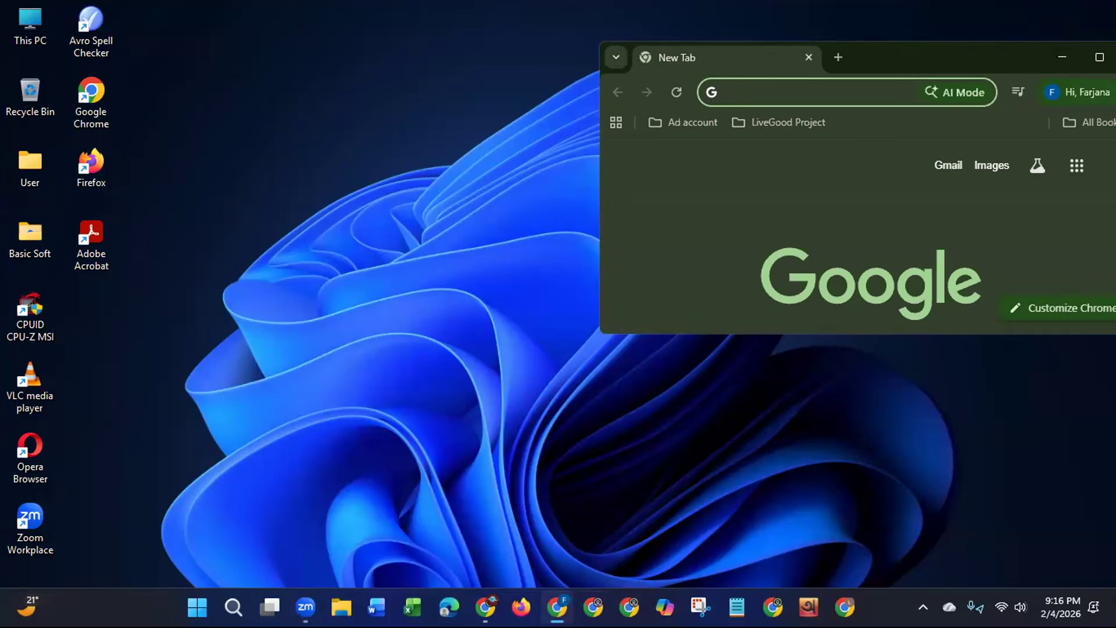
pyautogui.doubleClick(848, 61)
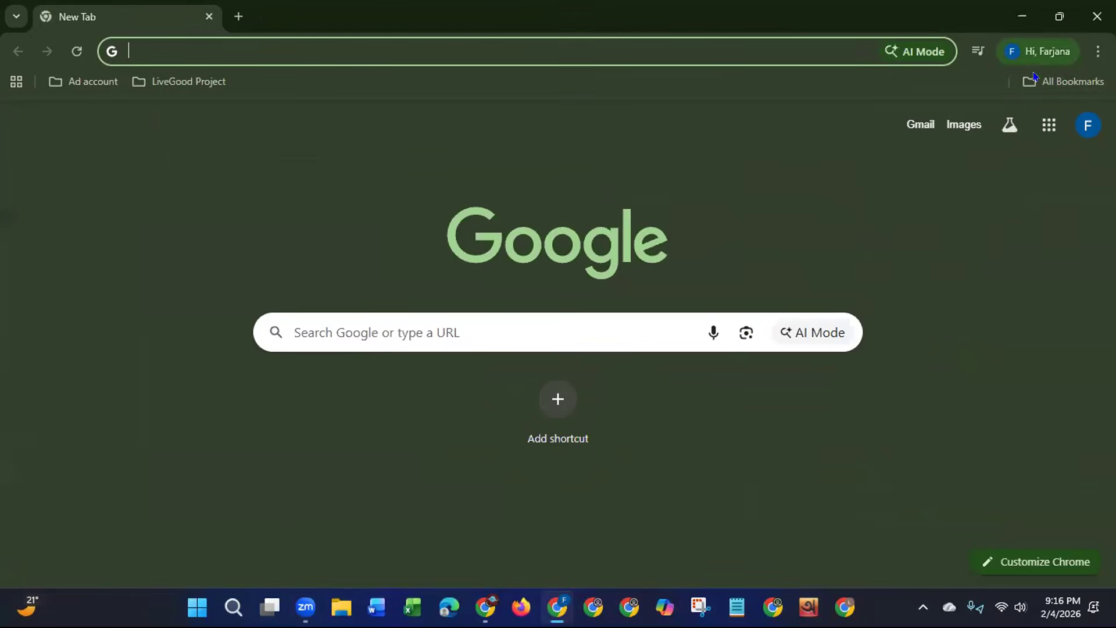
pyautogui.click(1038, 83)
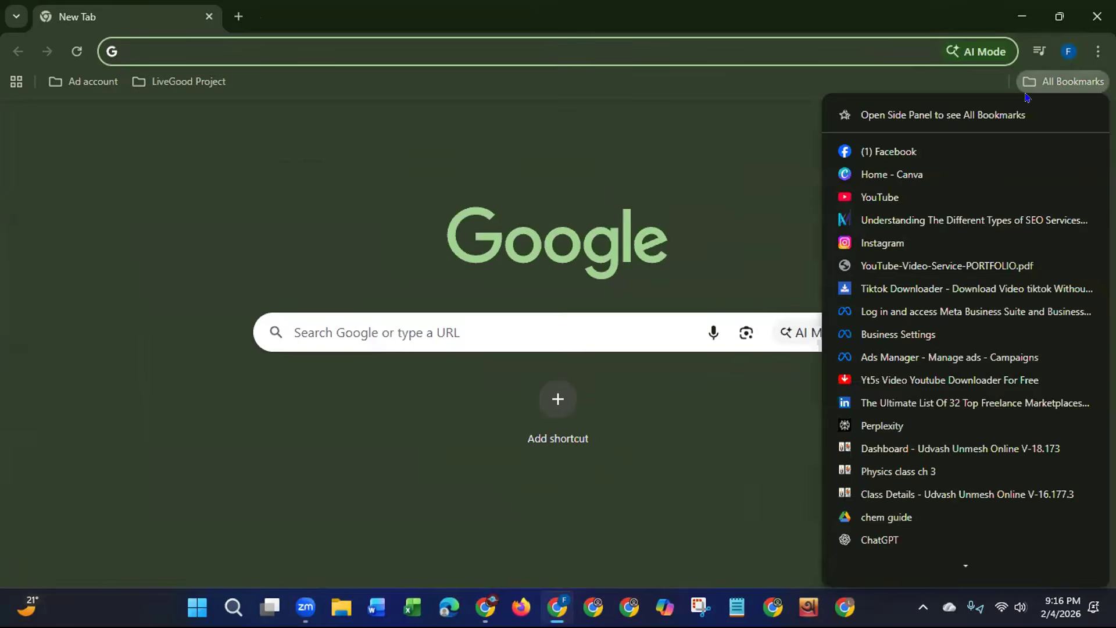
pyautogui.click(898, 335)
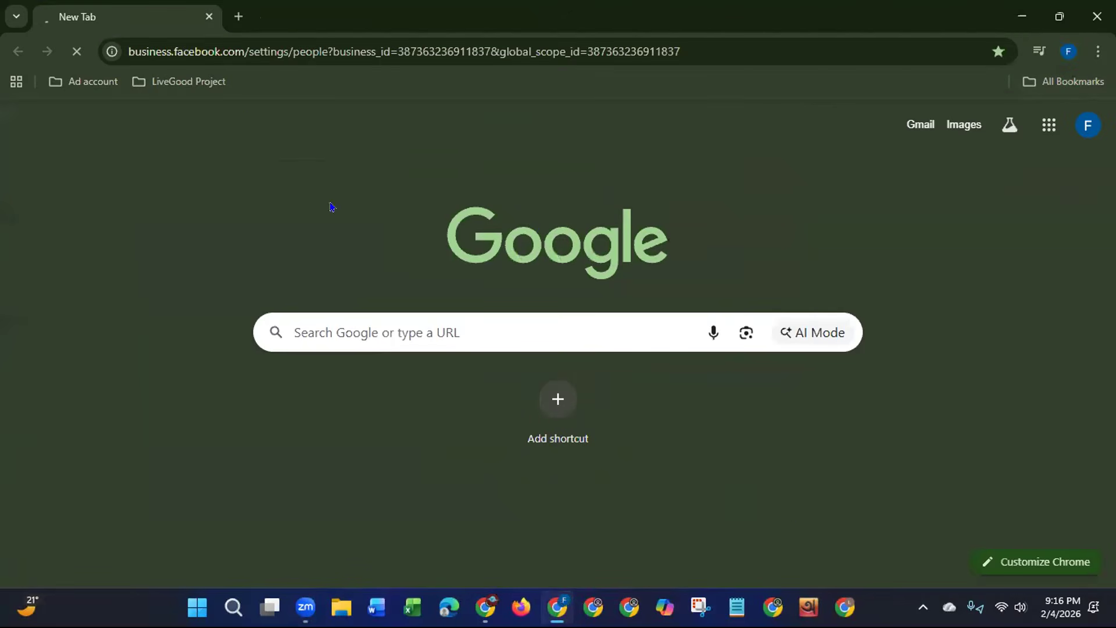
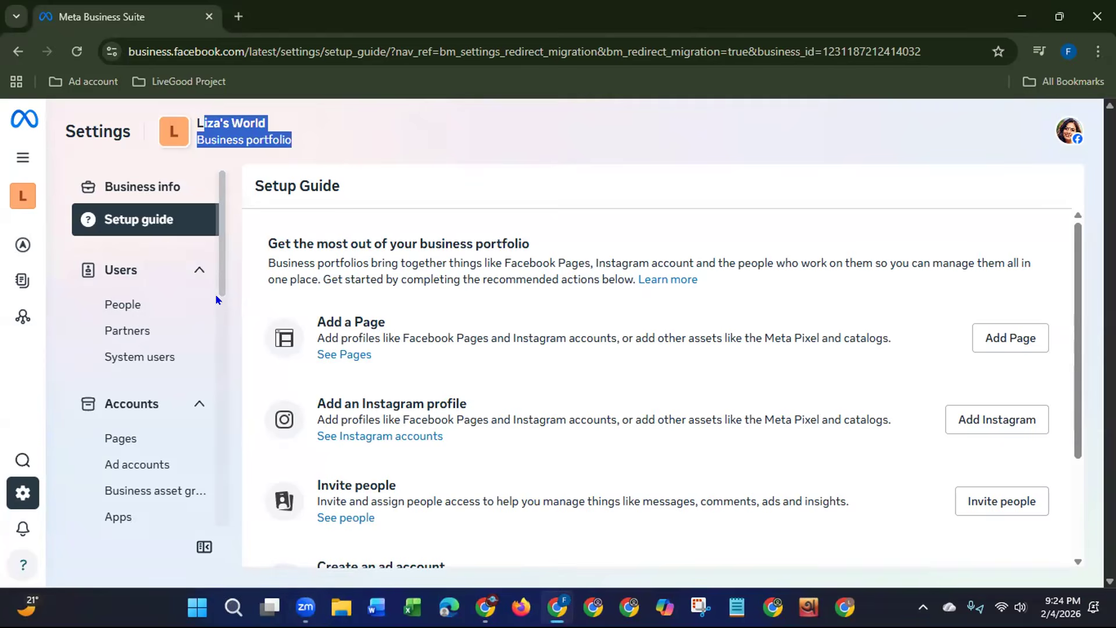
# Step: Look through the list of available business portfolios and the option to create one, keeping the current portfolio selected
pyautogui.moveTo(13, 152)
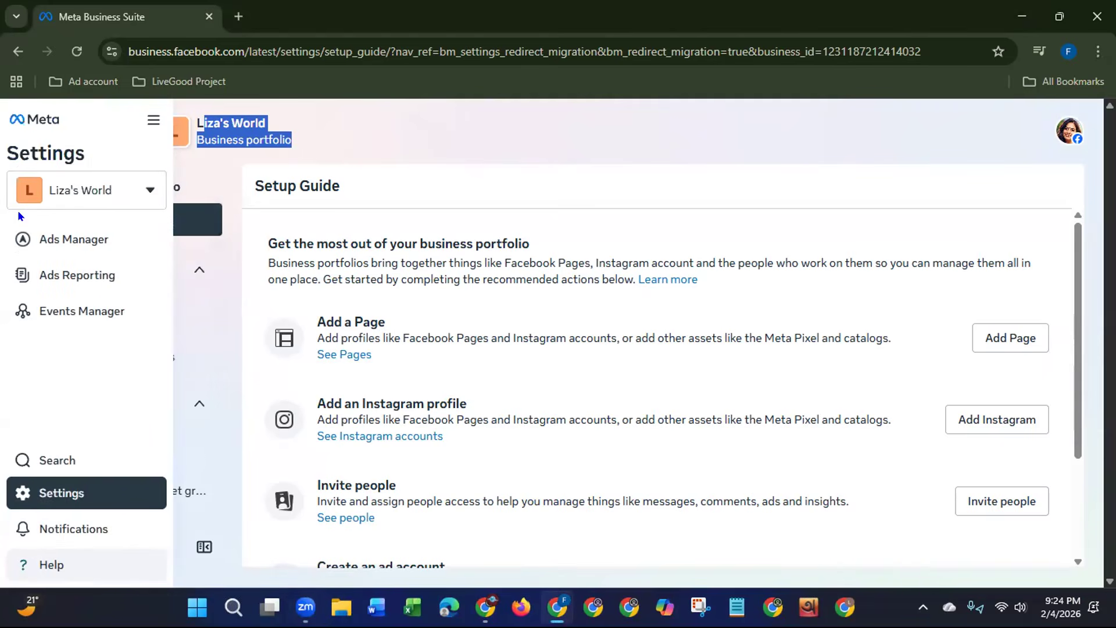
pyautogui.click(101, 192)
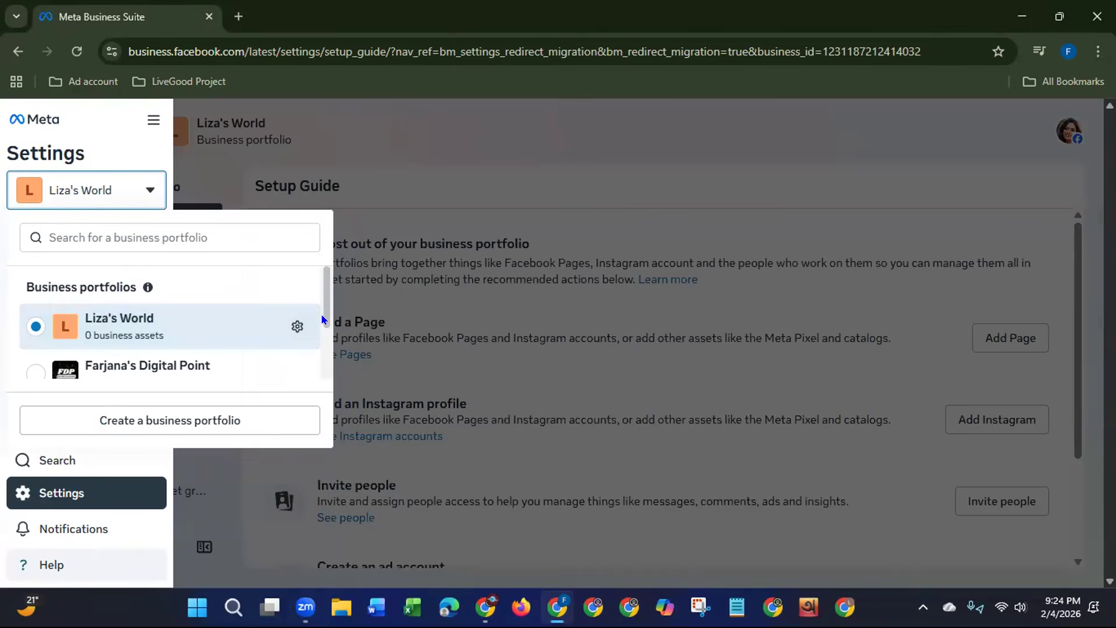
pyautogui.scroll(-2, 311, 365)
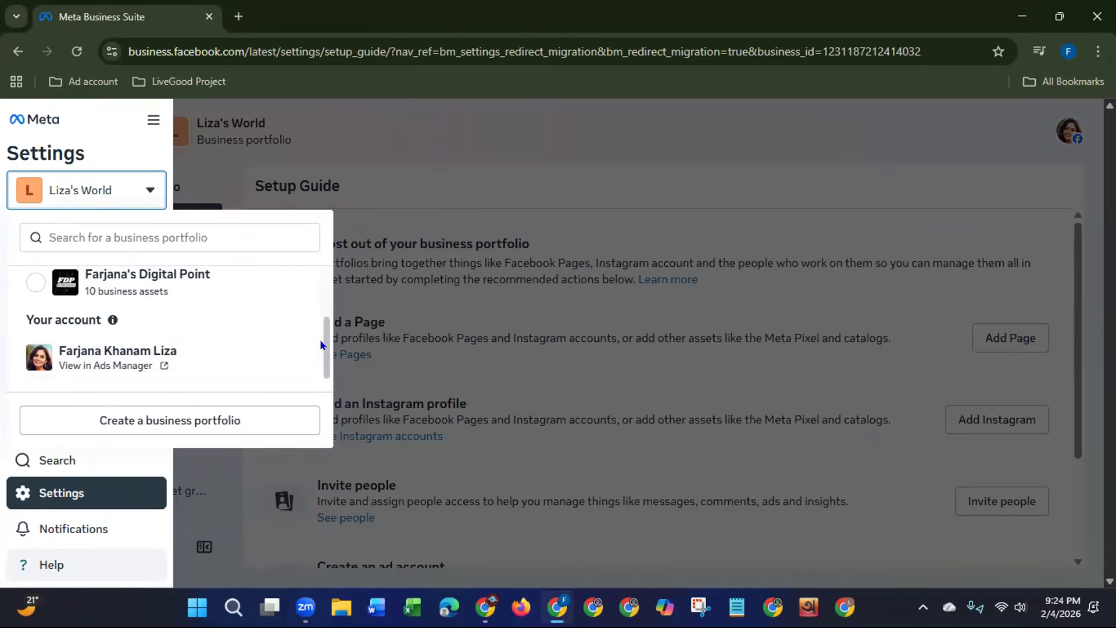
pyautogui.scroll(2, 319, 340)
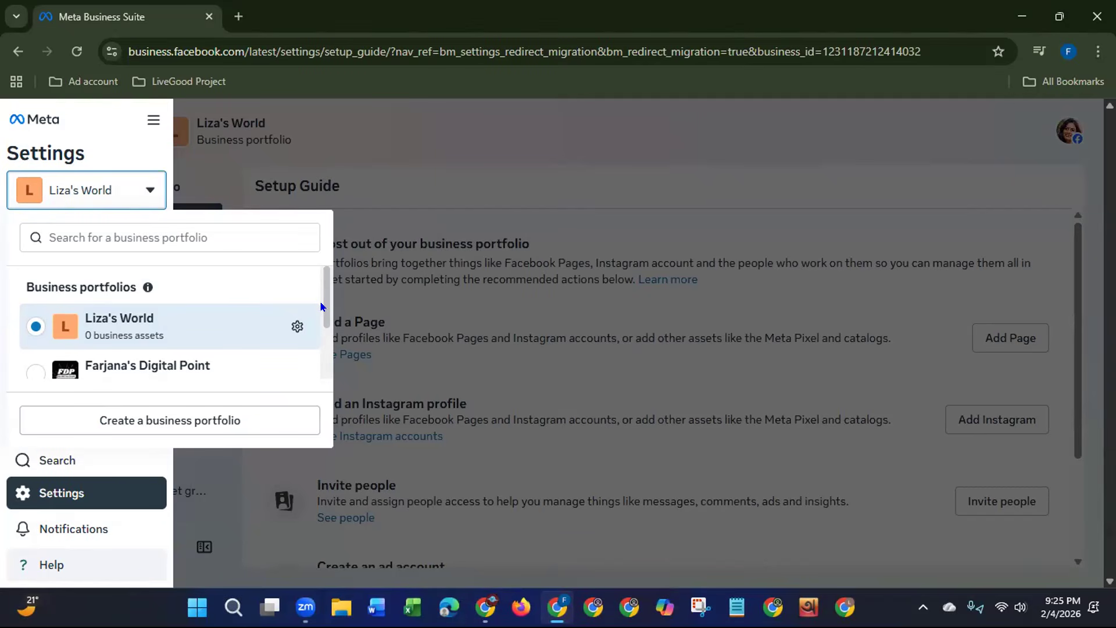
pyautogui.moveTo(321, 306); pyautogui.dragTo(307, 260)
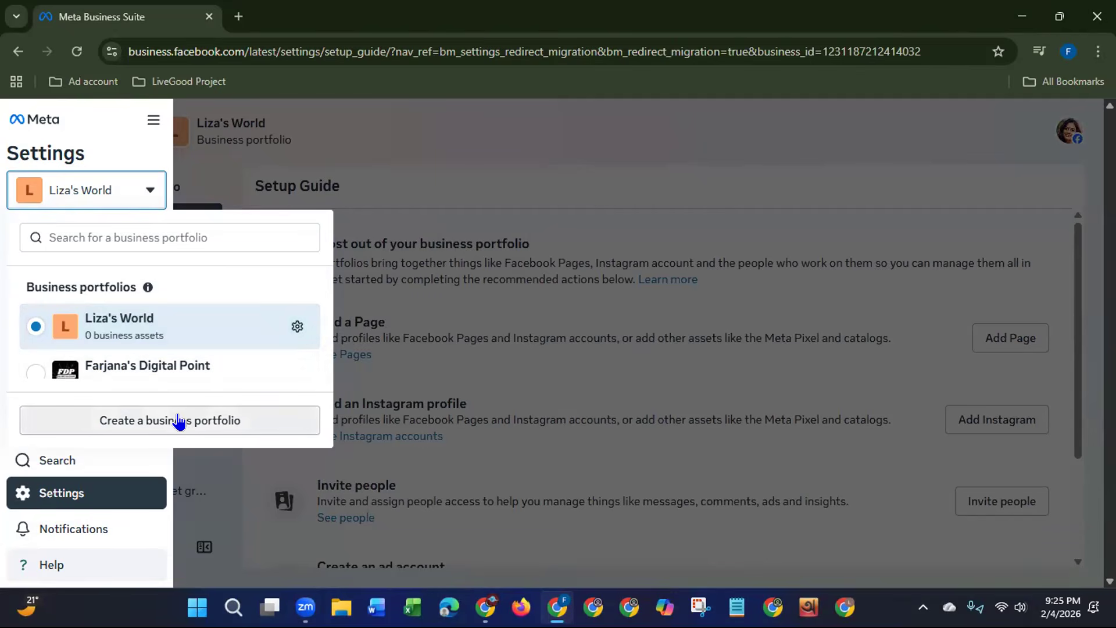
pyautogui.click(425, 193)
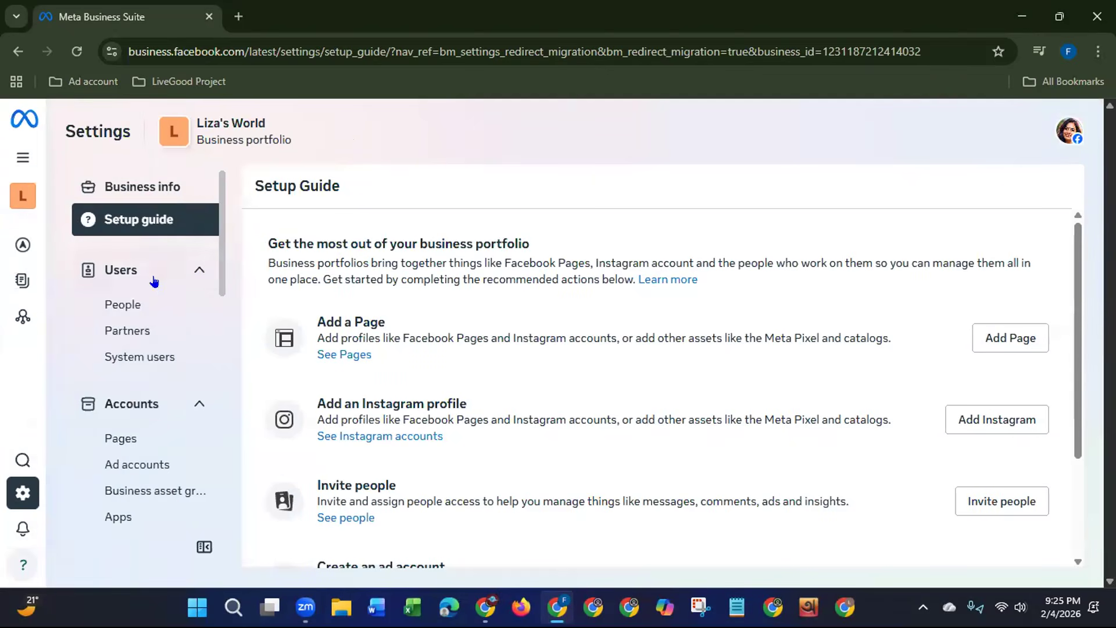
# Step: Open the People section under Users and dismiss the explanation of business portfolio access
pyautogui.click(126, 307)
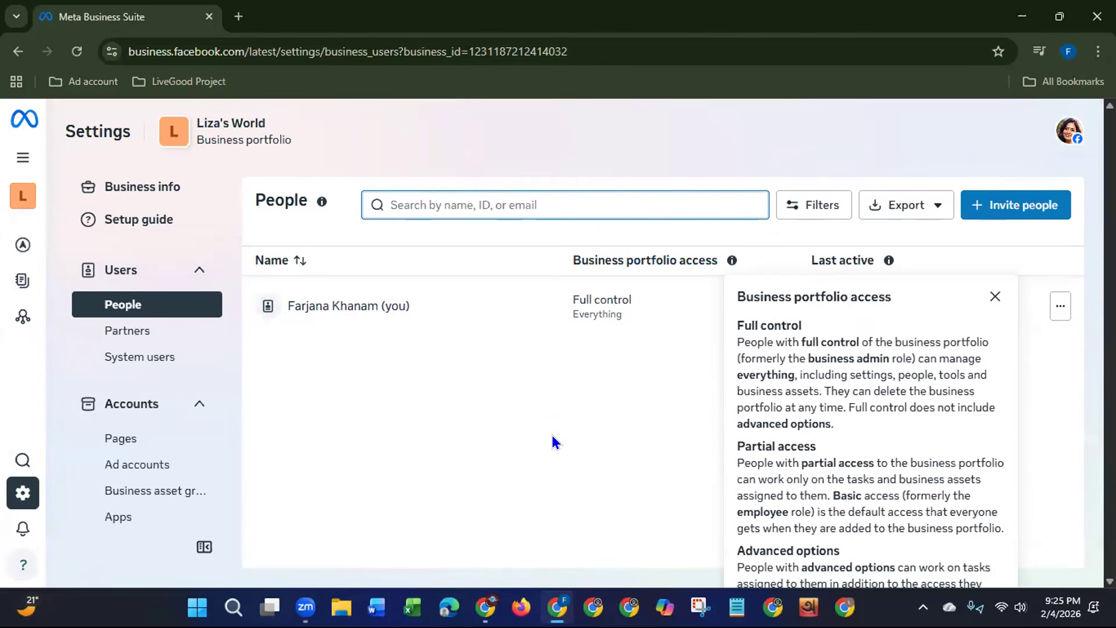
pyautogui.click(993, 295)
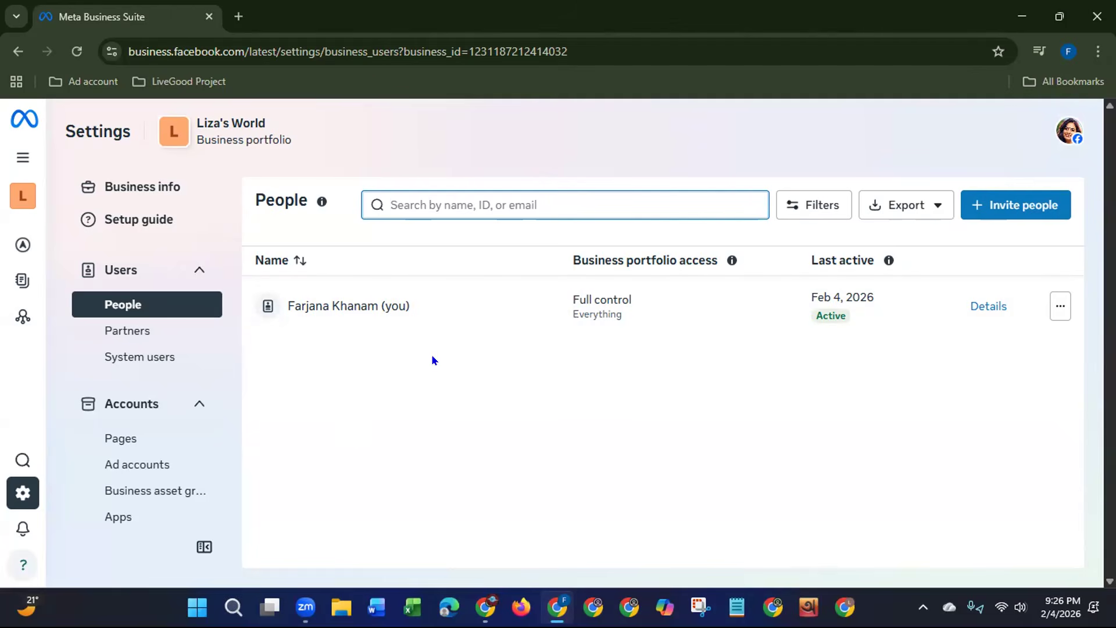
# Step: Start a people invitation with the invitee's email address and temporary access expiring on 2/7/2026, and continue to access assignment
pyautogui.click(1027, 215)
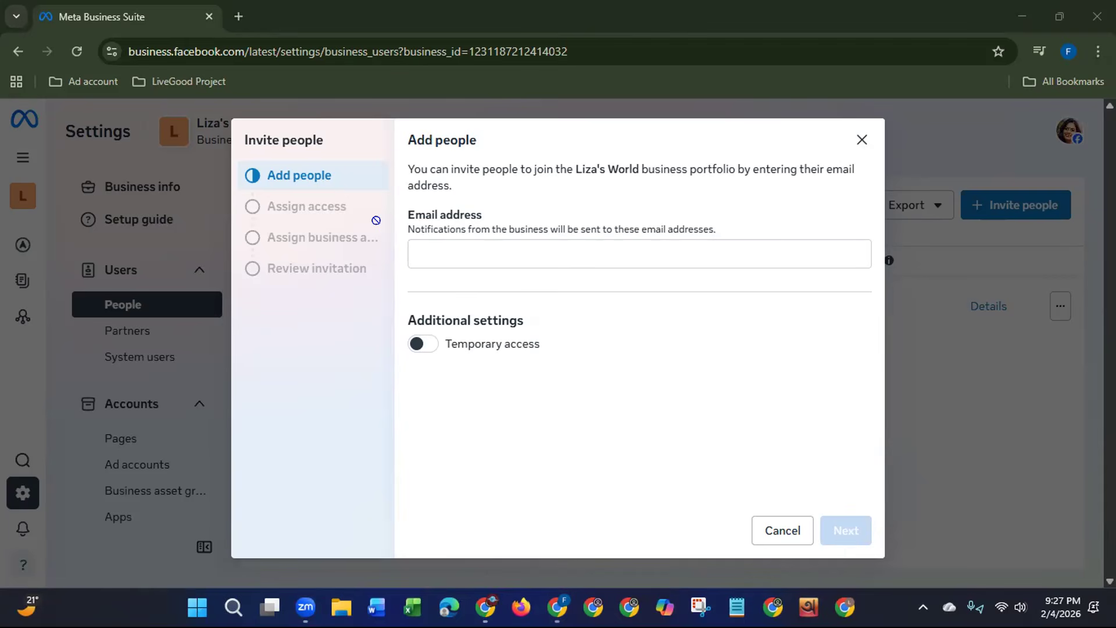
pyautogui.click(521, 247)
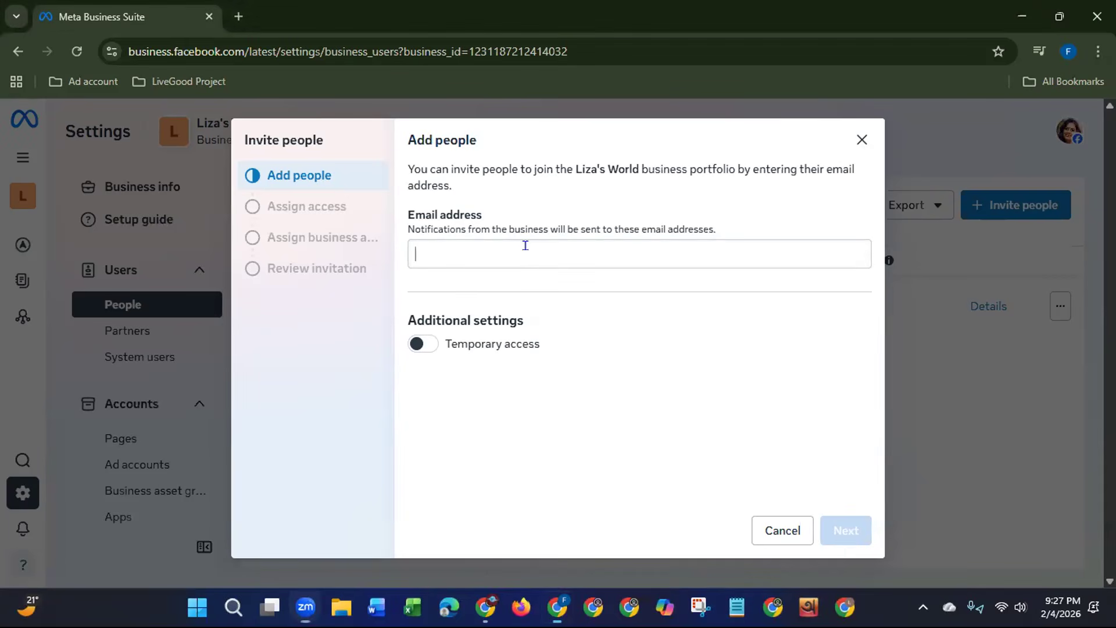
pyautogui.hotkey('ctrl', 'v')
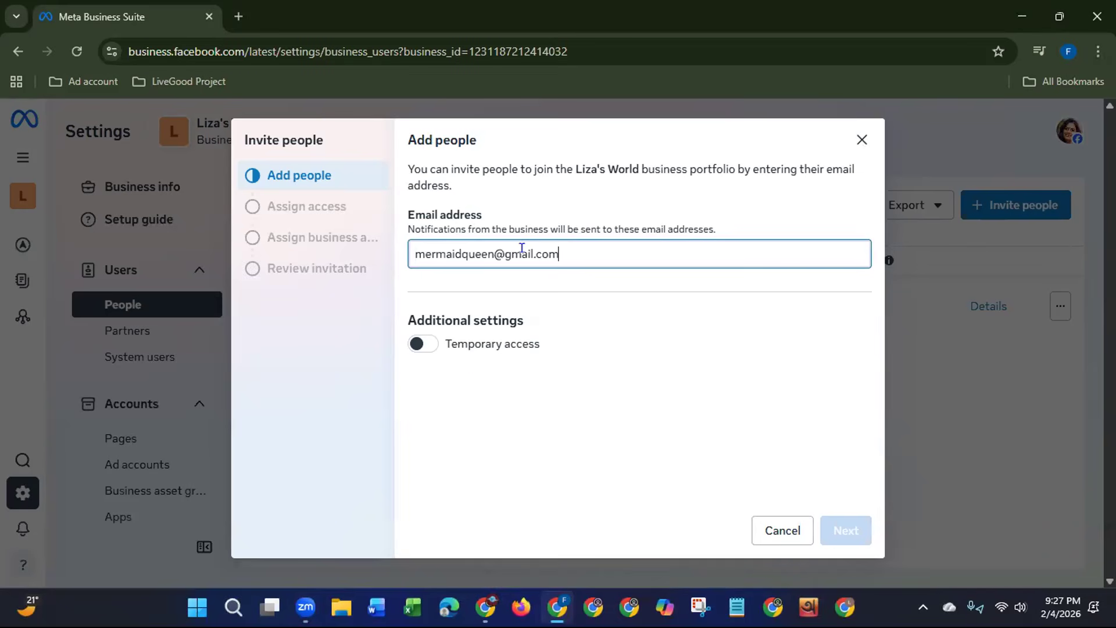
pyautogui.click(425, 344)
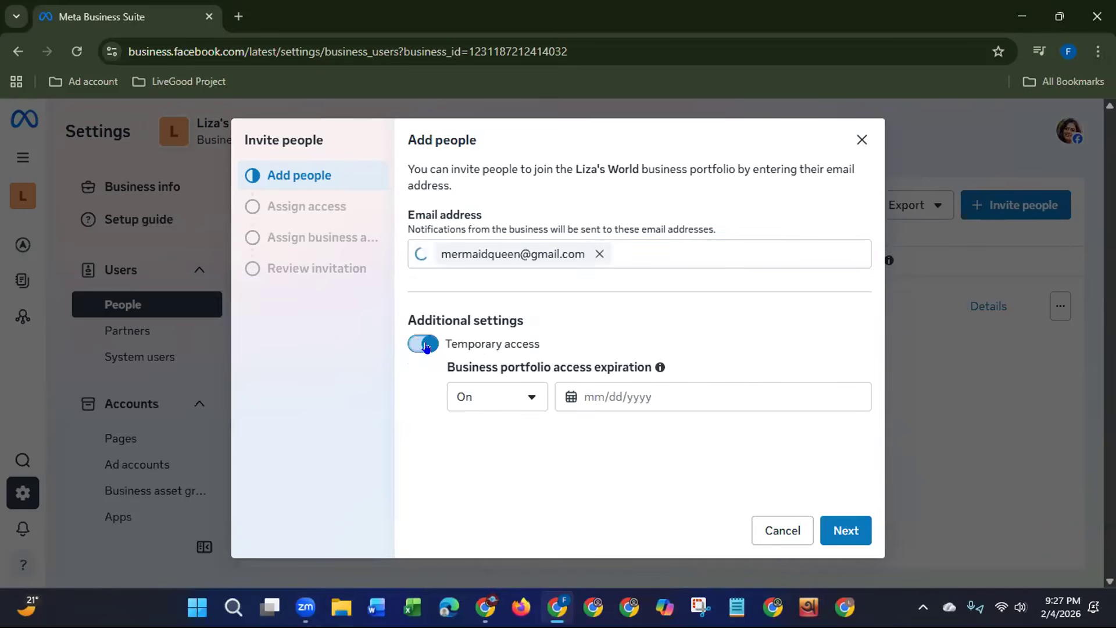
pyautogui.click(590, 396)
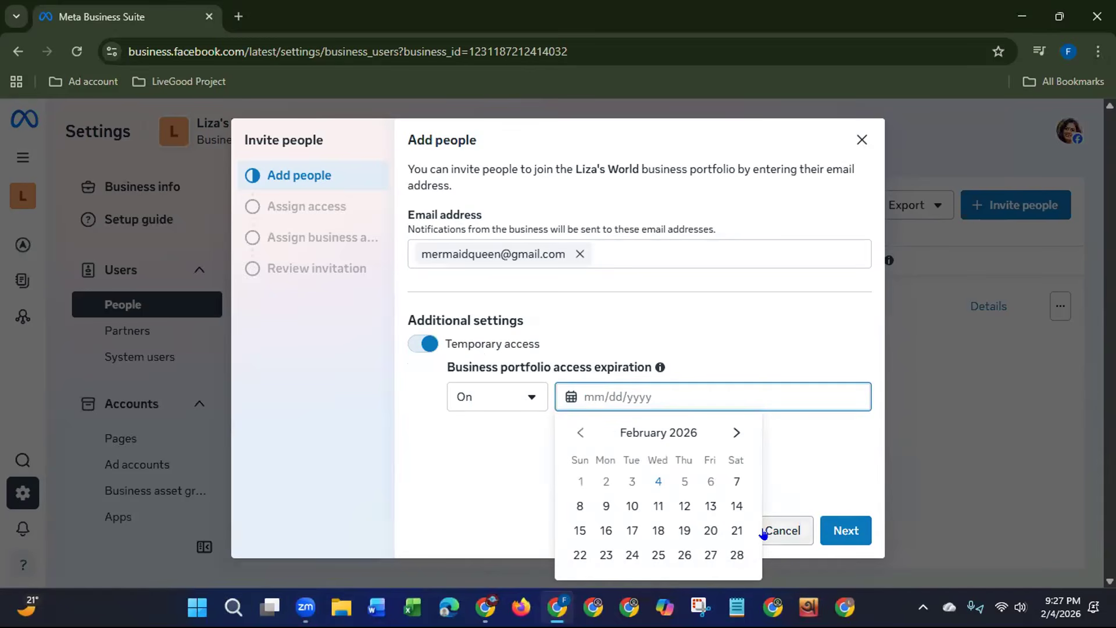
pyautogui.click(737, 482)
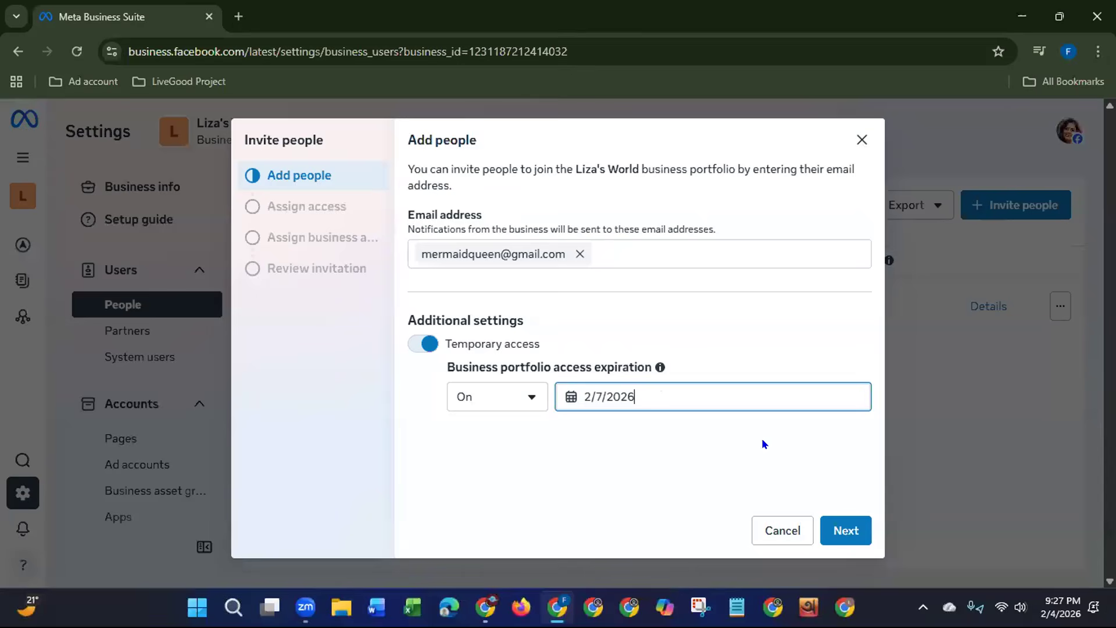
pyautogui.click(846, 531)
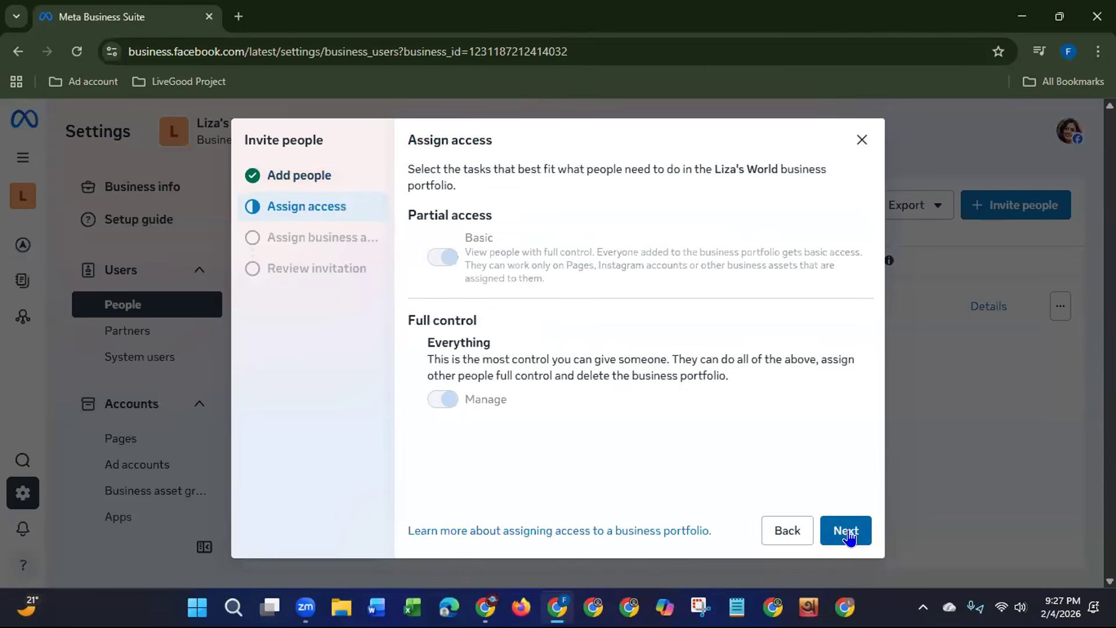
# Step: Examine the Basic partial access and Everything full control options for the invitee, and continue to business asset assignment
pyautogui.moveTo(436, 399)
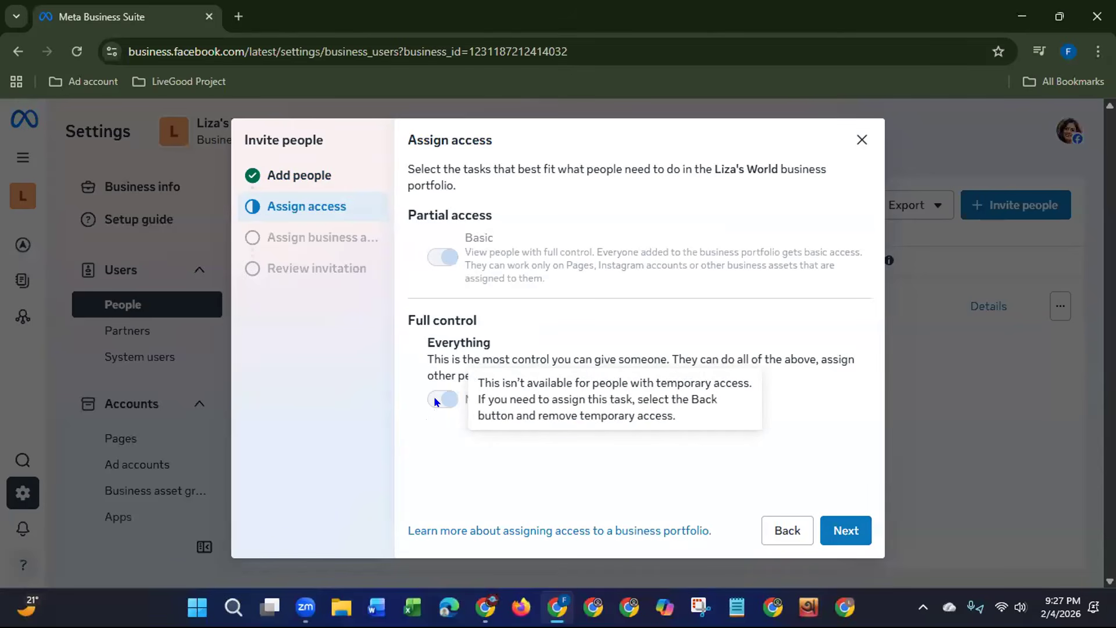
pyautogui.moveTo(445, 256)
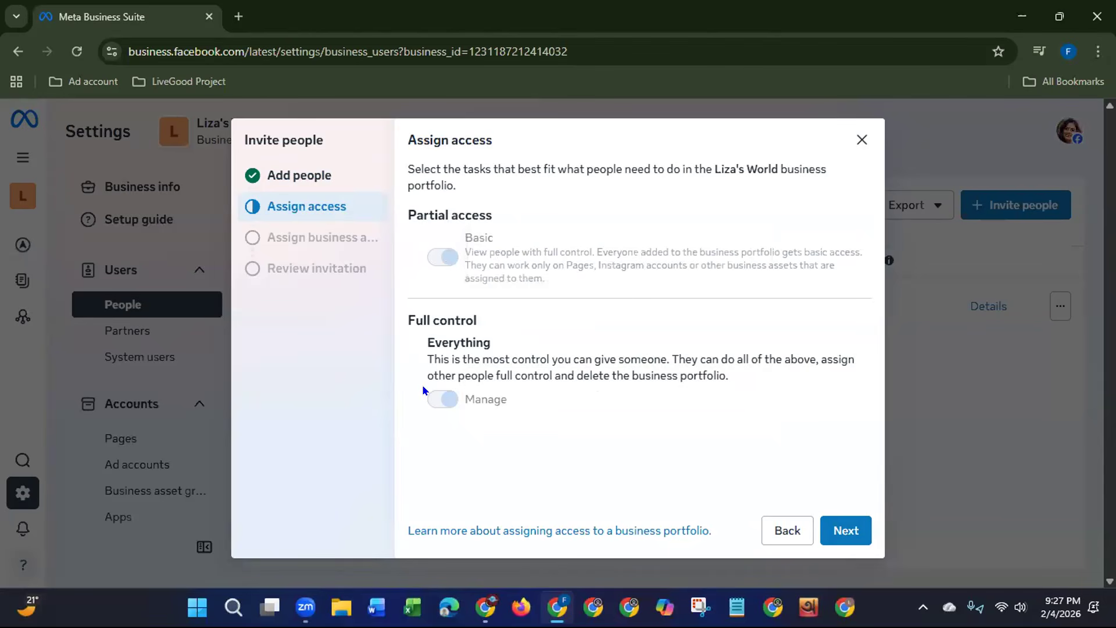
pyautogui.click(844, 536)
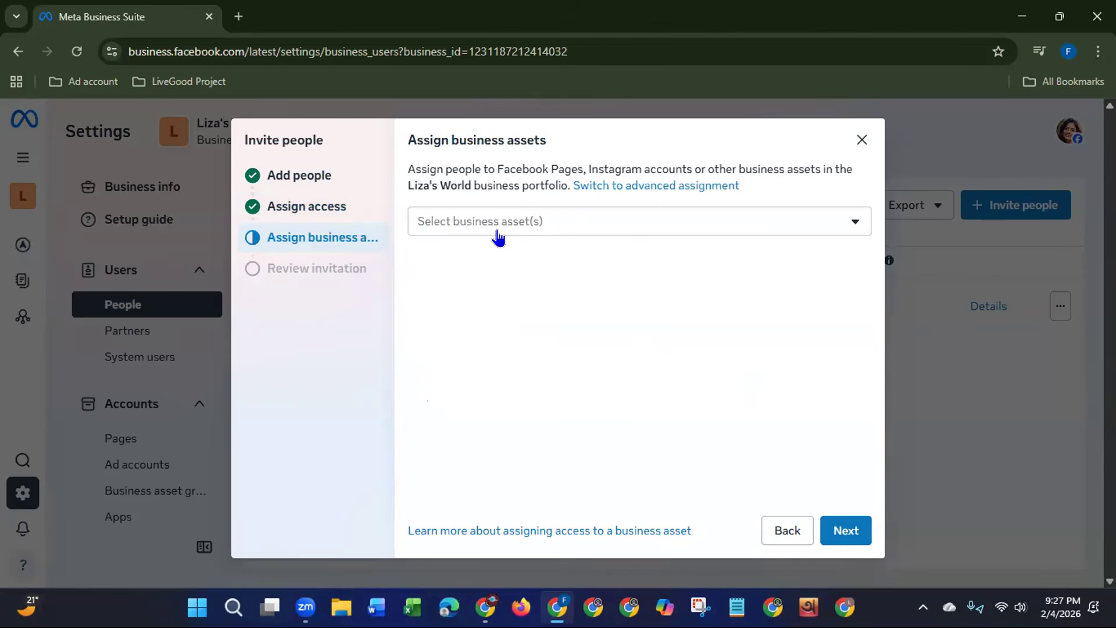
# Step: Search for business assets to assign to the invitee, and close the invitation without completing it
pyautogui.click(537, 224)
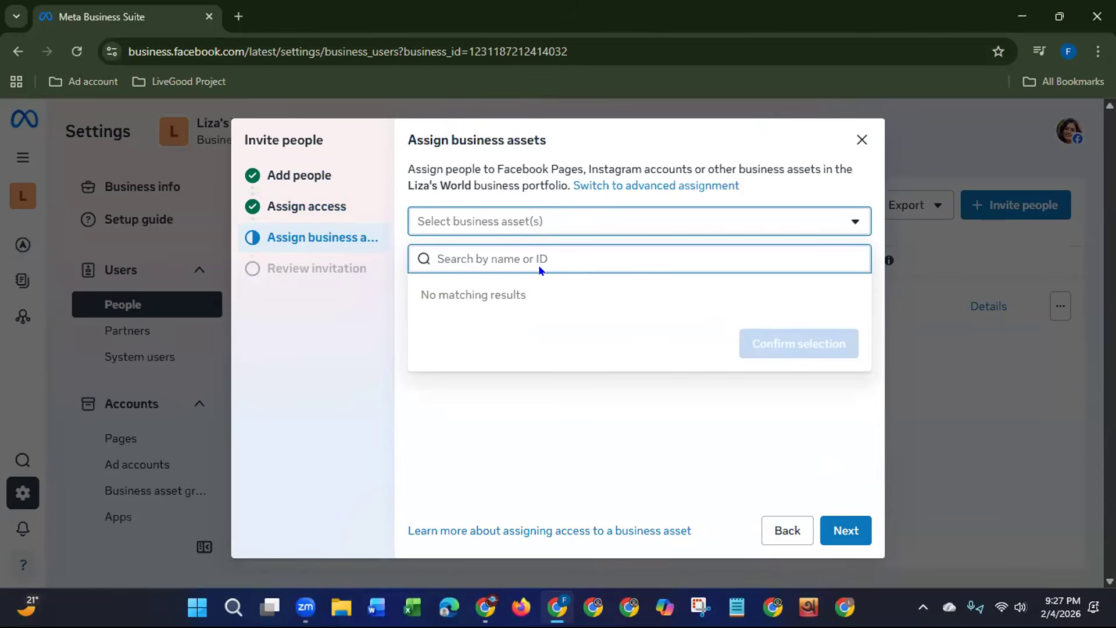
pyautogui.write('Li')
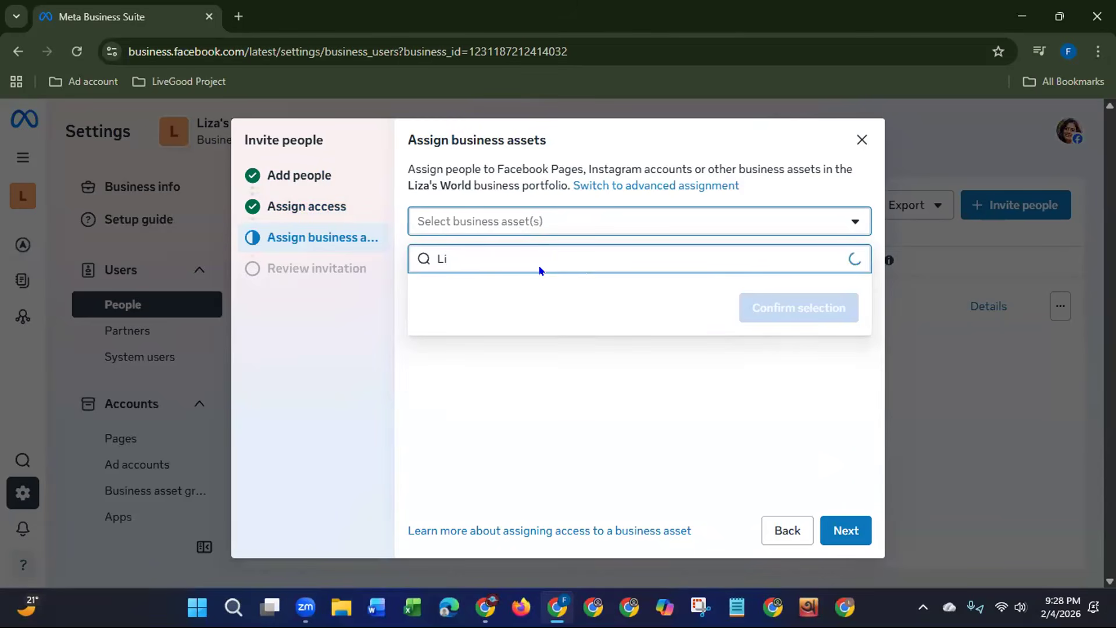
pyautogui.write('za')
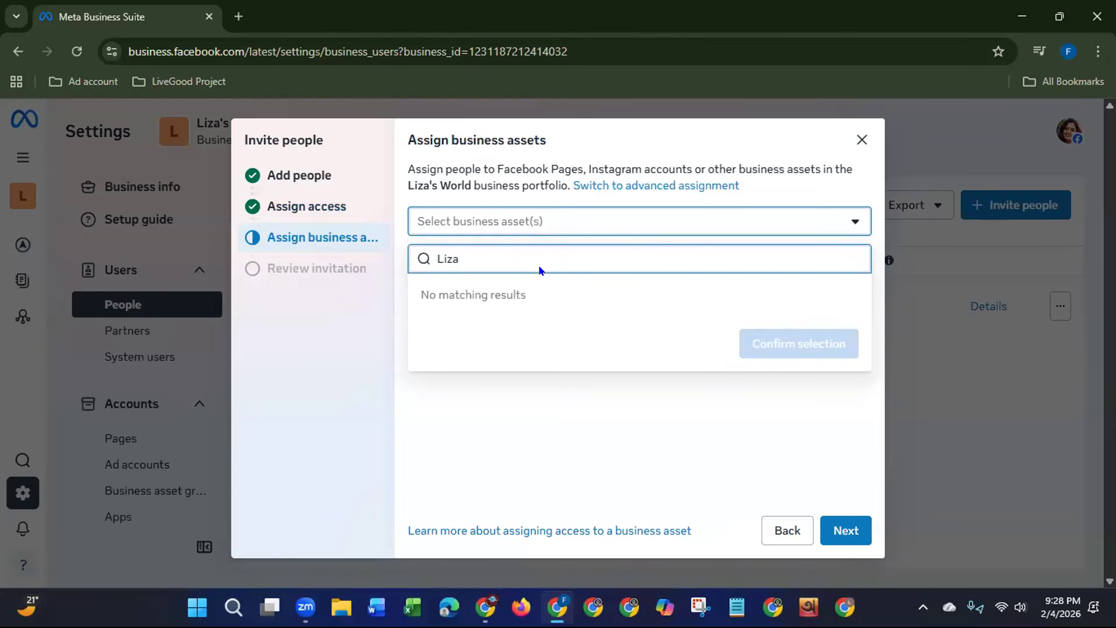
pyautogui.write("'s")
pyautogui.press('BackSpace')
pyautogui.press('BackSpace')
pyautogui.press('BackSpace')
pyautogui.press('BackSpace')
pyautogui.press('BackSpace')
pyautogui.press('BackSpace')
pyautogui.click(514, 426)
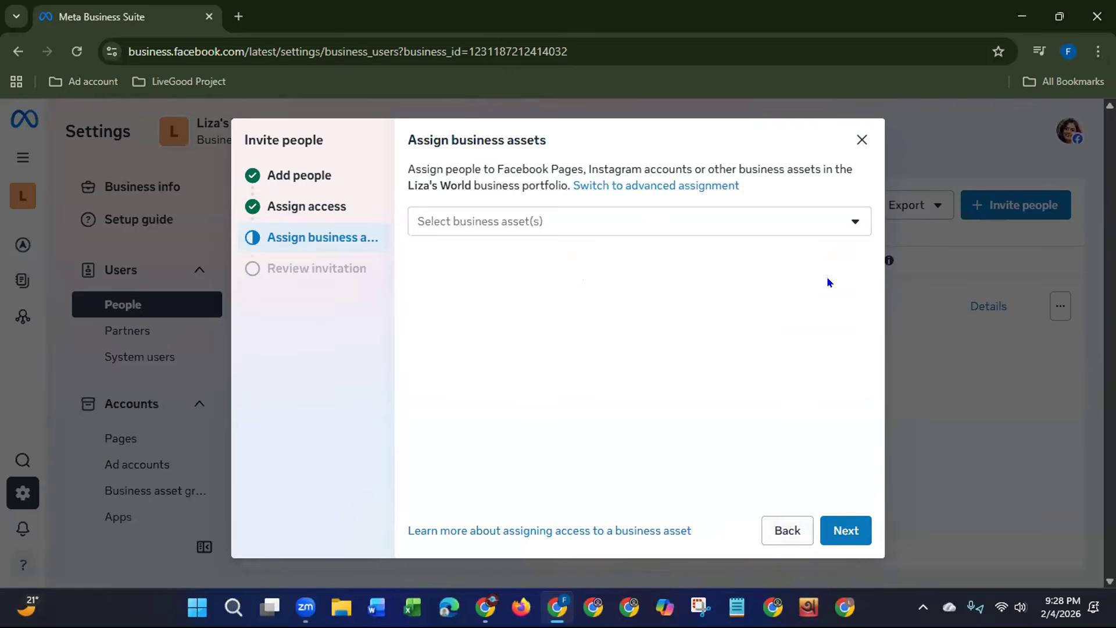
pyautogui.click(862, 142)
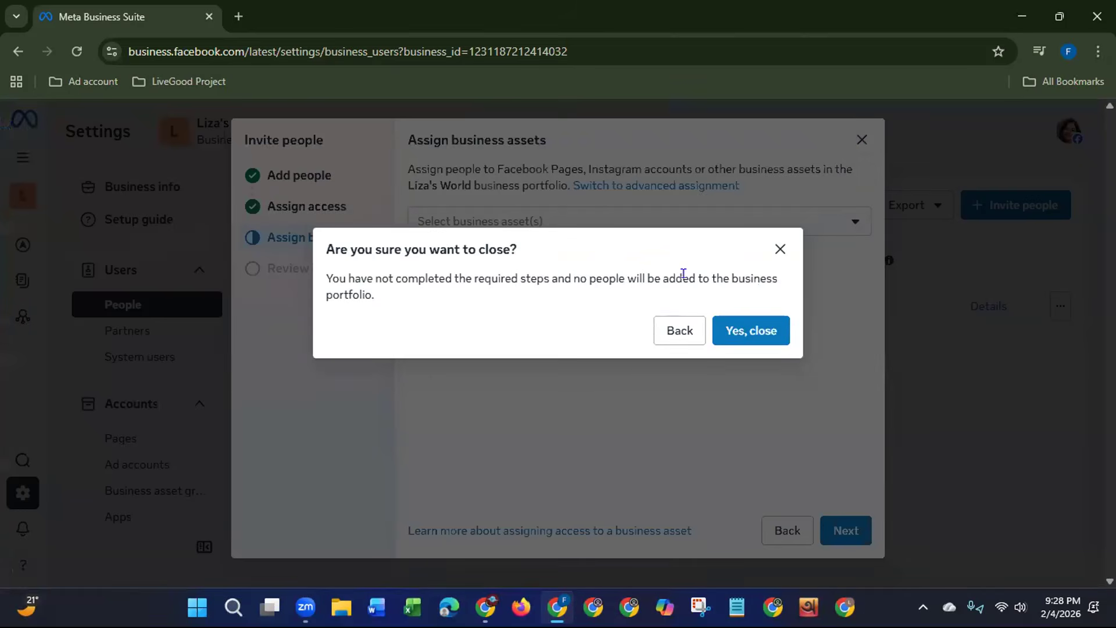
pyautogui.click(743, 329)
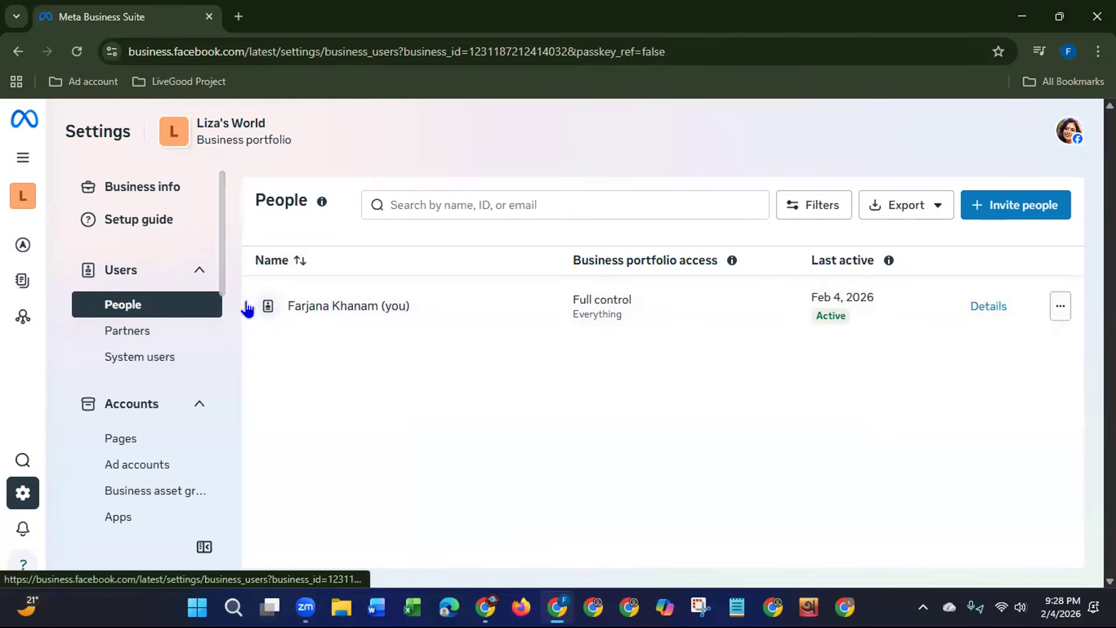
# Step: Open the Partners section, review the form for giving a partner access to your assets by Business ID, and close it
pyautogui.click(148, 340)
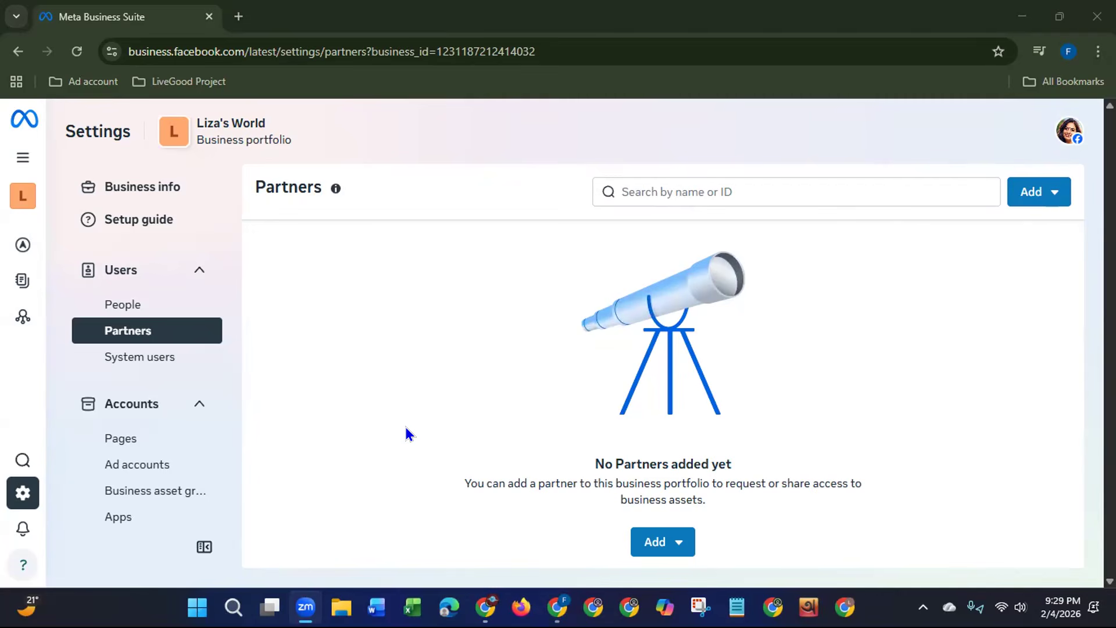
pyautogui.click(1023, 192)
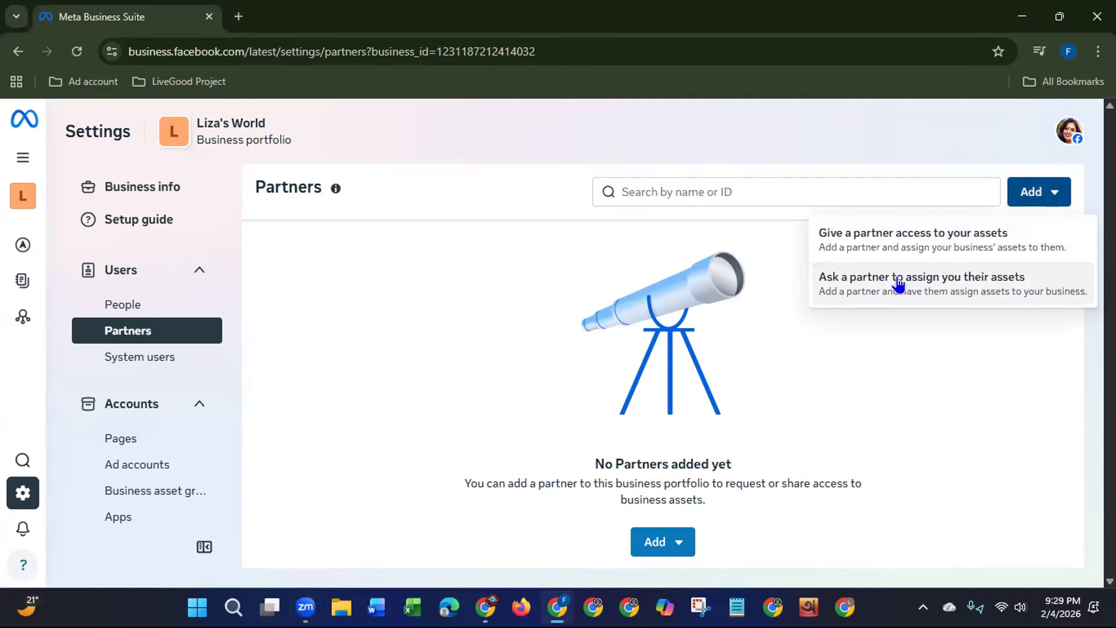
pyautogui.click(924, 244)
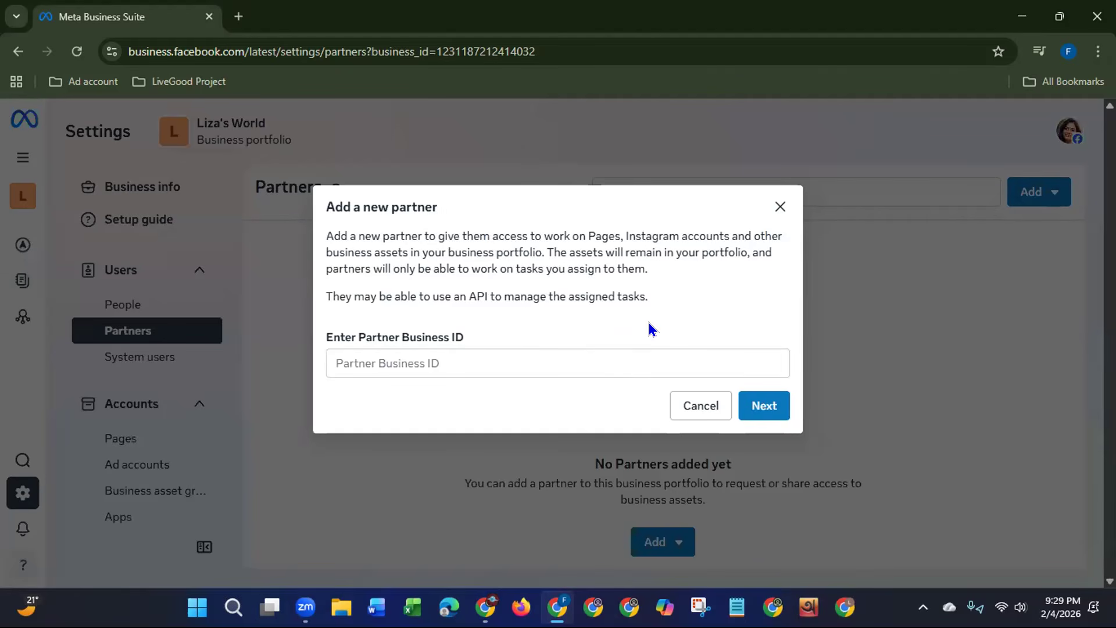
pyautogui.moveTo(594, 236); pyautogui.dragTo(706, 236)
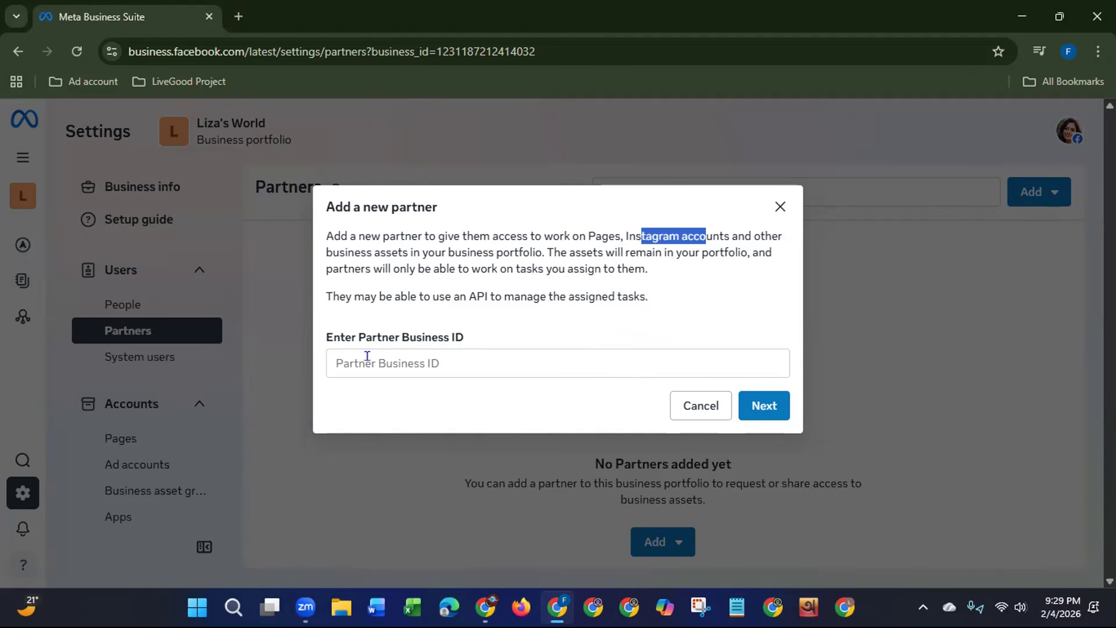
pyautogui.moveTo(401, 337); pyautogui.dragTo(491, 337)
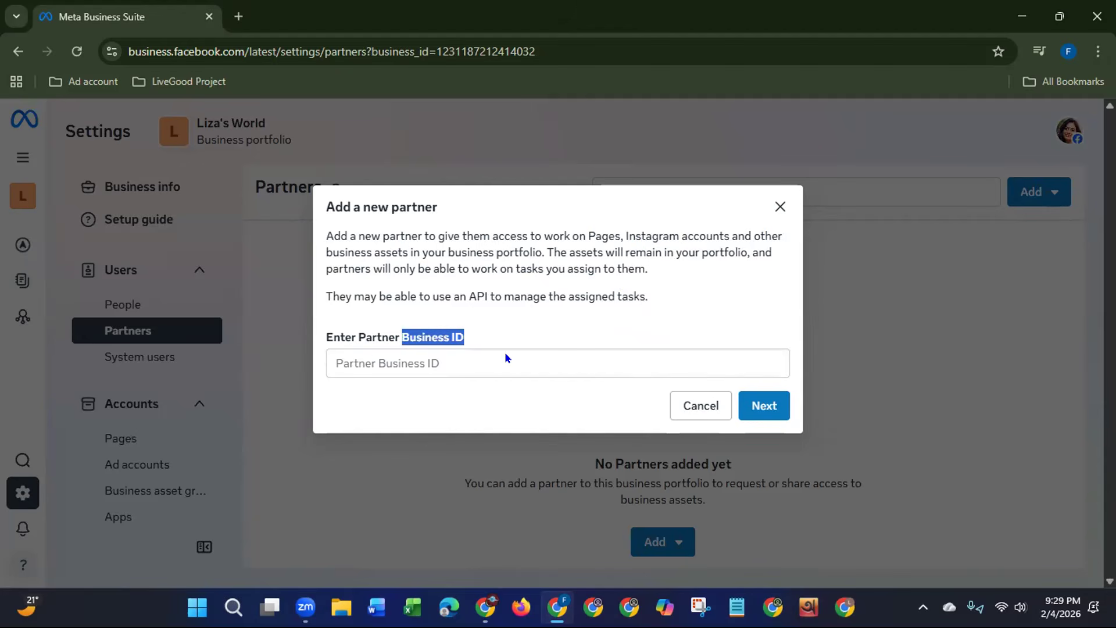
pyautogui.click(779, 207)
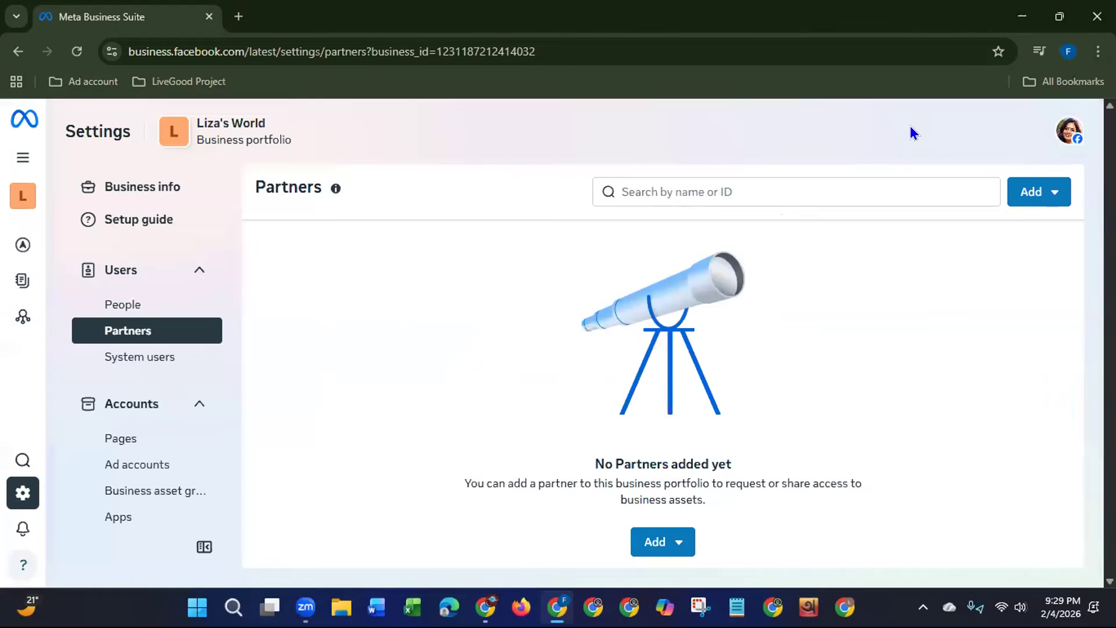
pyautogui.click(965, 90)
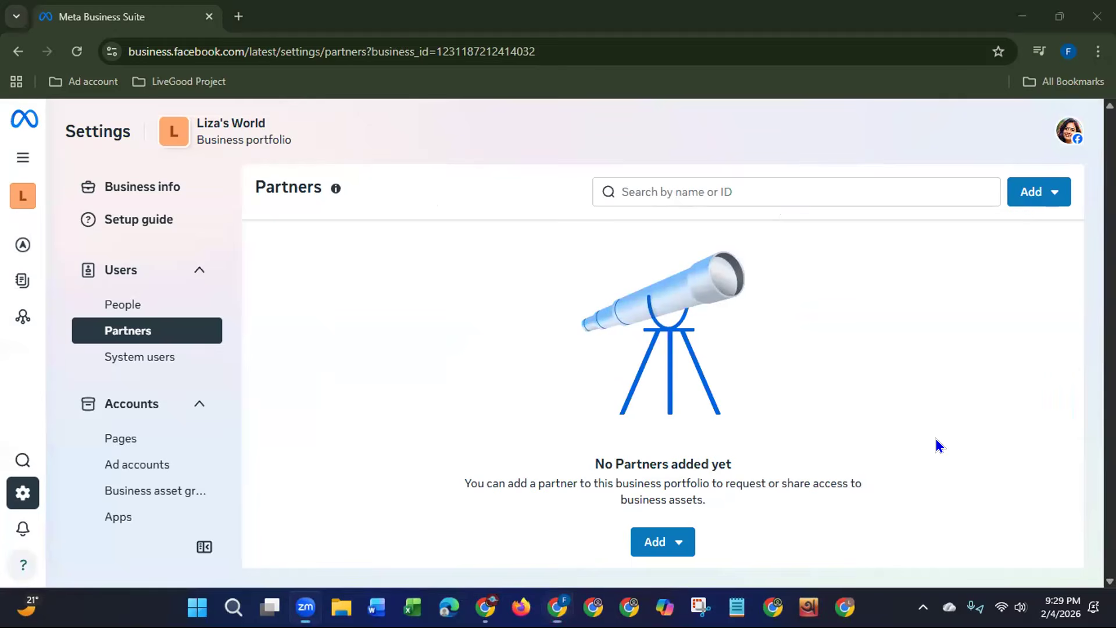
# Step: Highlight the portfolio's business ID parameter in the Partners page address
pyautogui.click(366, 45)
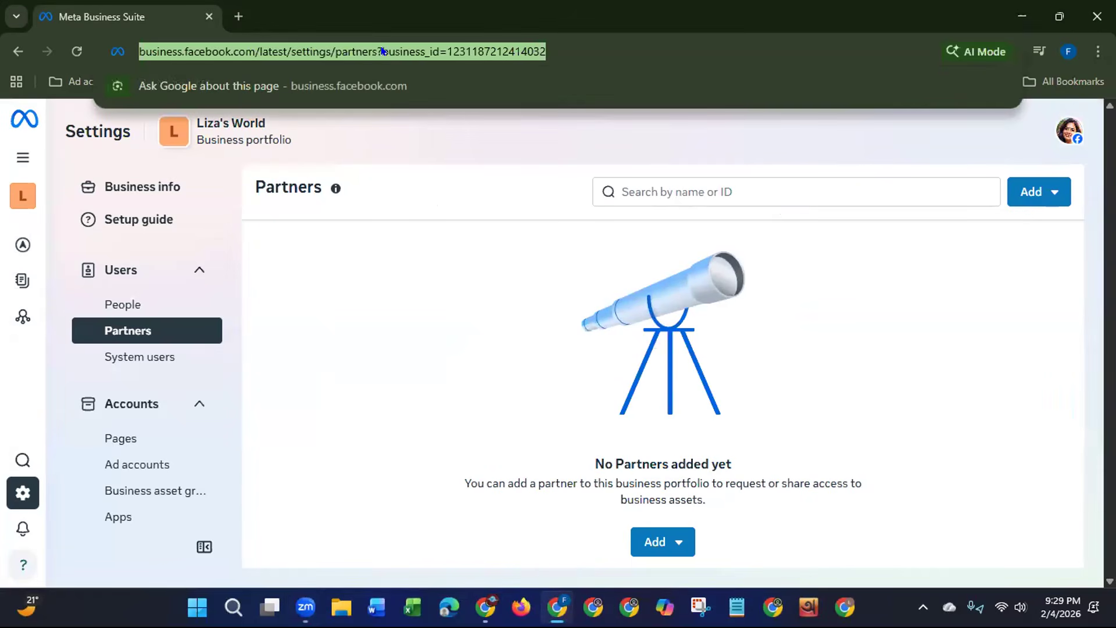
pyautogui.click(382, 51)
pyautogui.moveTo(418, 42); pyautogui.dragTo(586, 50)
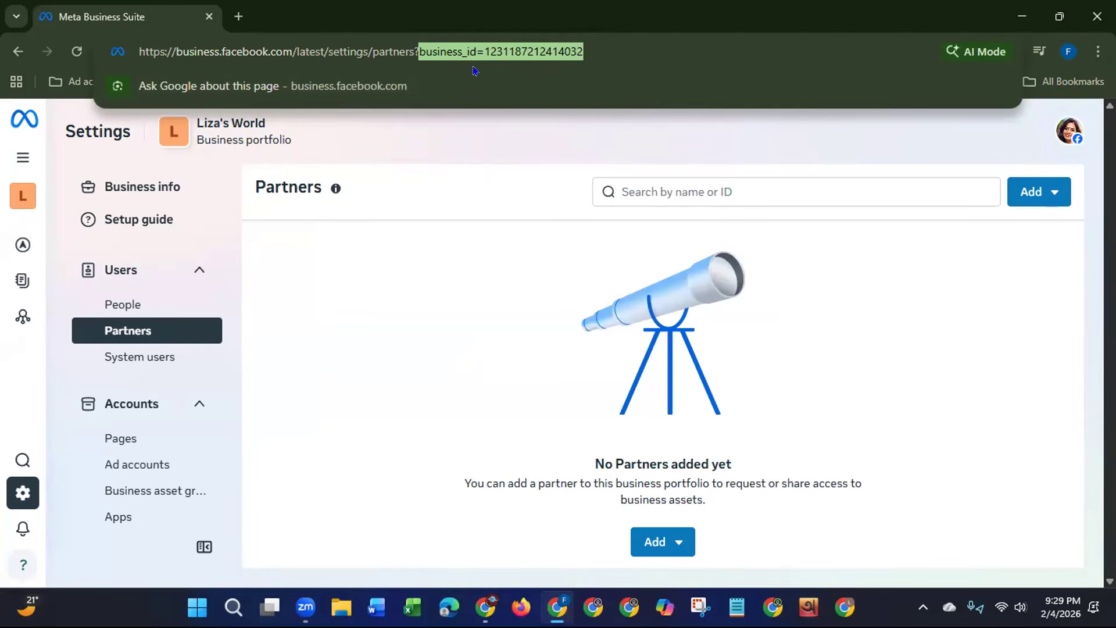
pyautogui.click(917, 487)
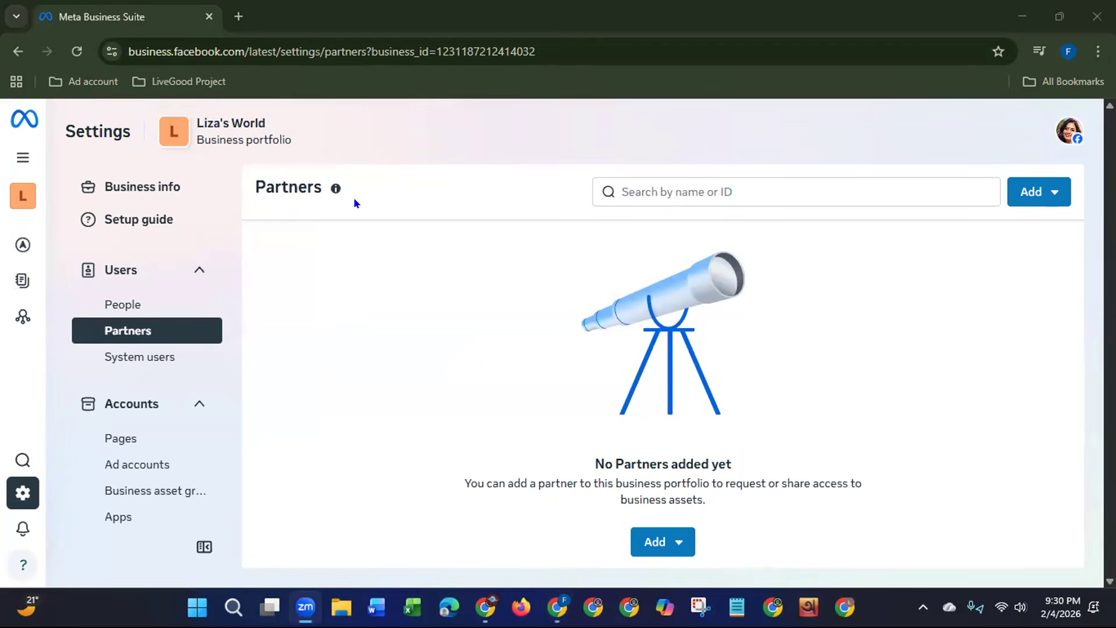
pyautogui.click(364, 51)
pyautogui.moveTo(408, 51); pyautogui.dragTo(574, 52)
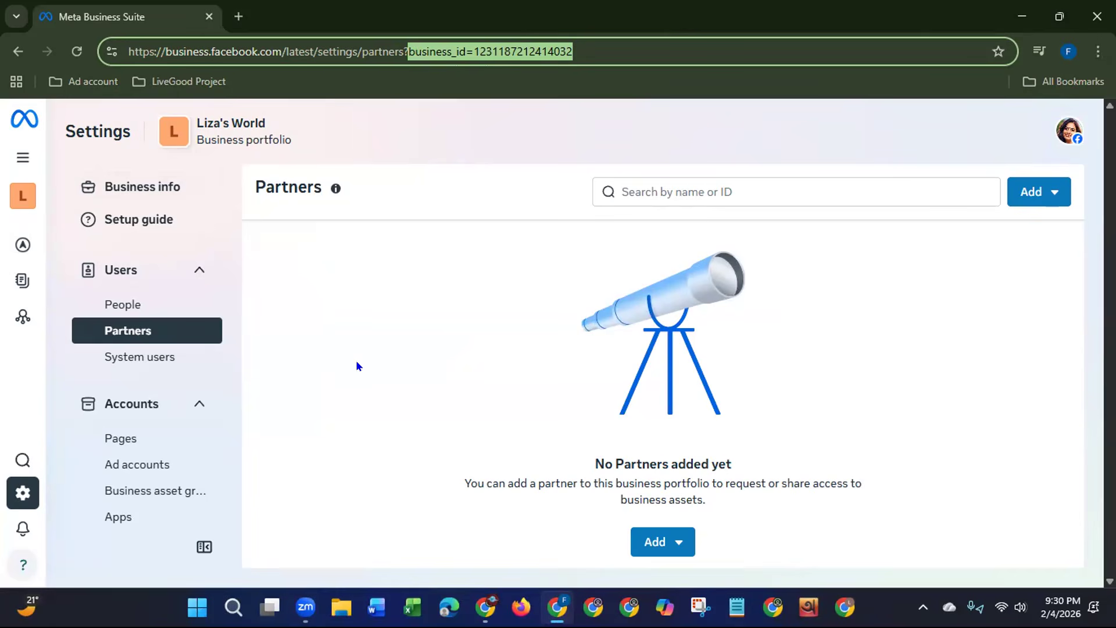
# Step: Reopen the form for giving a partner access to your assets, check its Partner Business ID field, and cancel it
pyautogui.click(1030, 191)
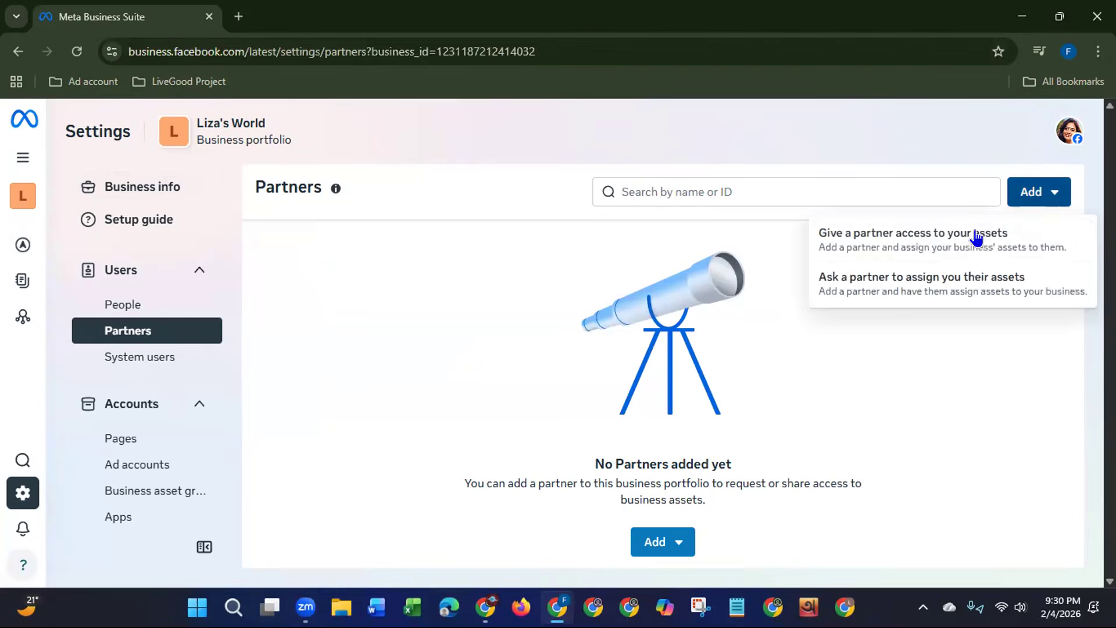
pyautogui.click(918, 237)
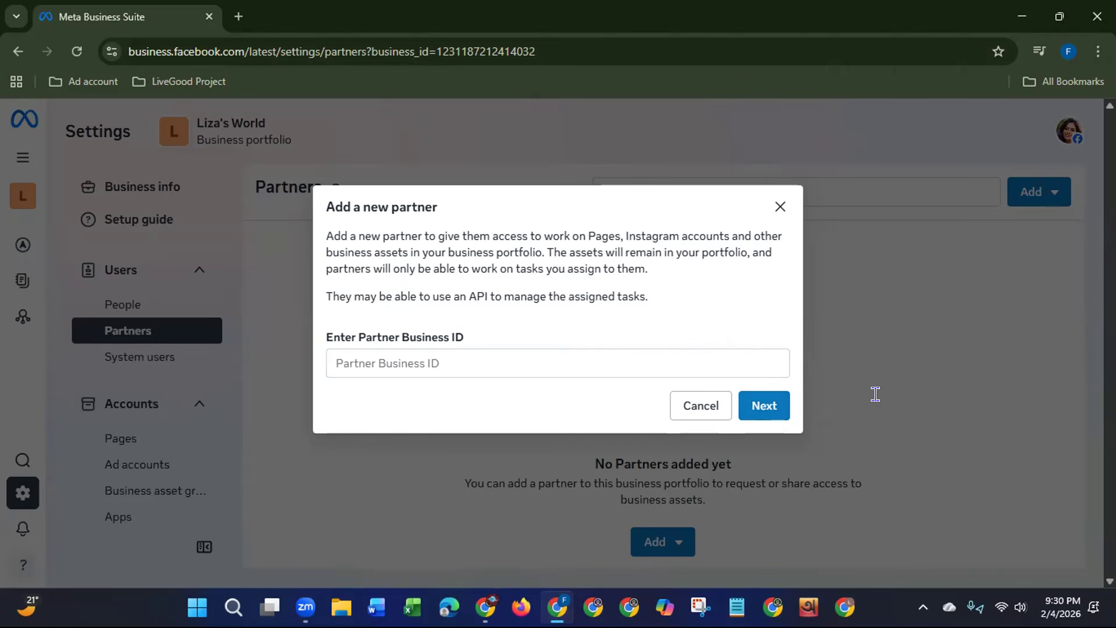
pyautogui.click(347, 361)
pyautogui.click(712, 405)
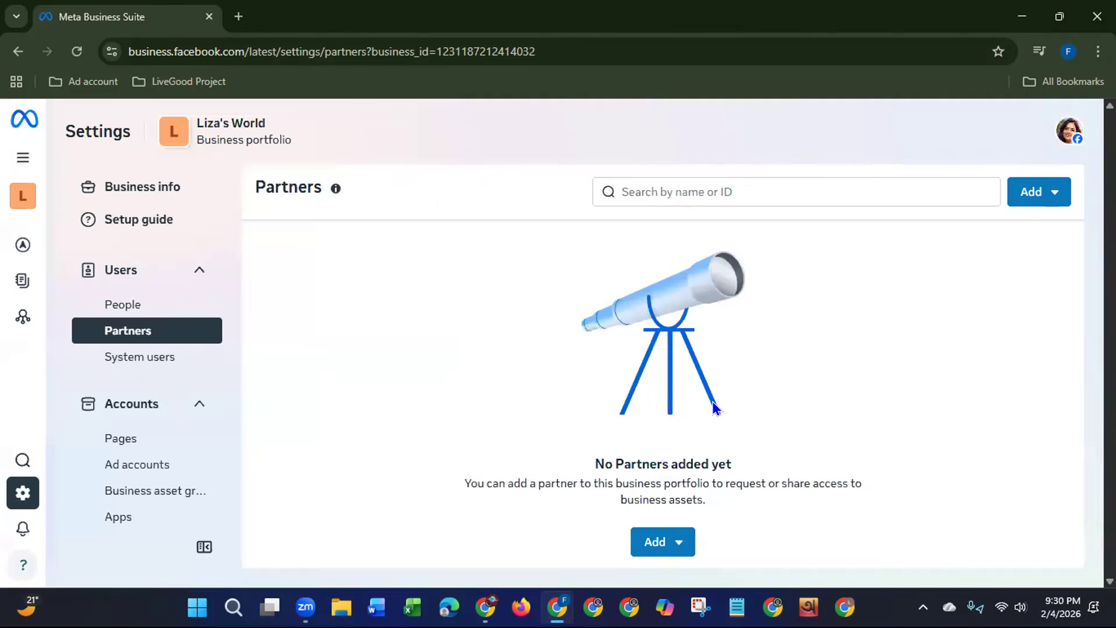
# Step: Start a request asking a partner to assign you their assets, and examine the required partner contact information
pyautogui.click(1036, 192)
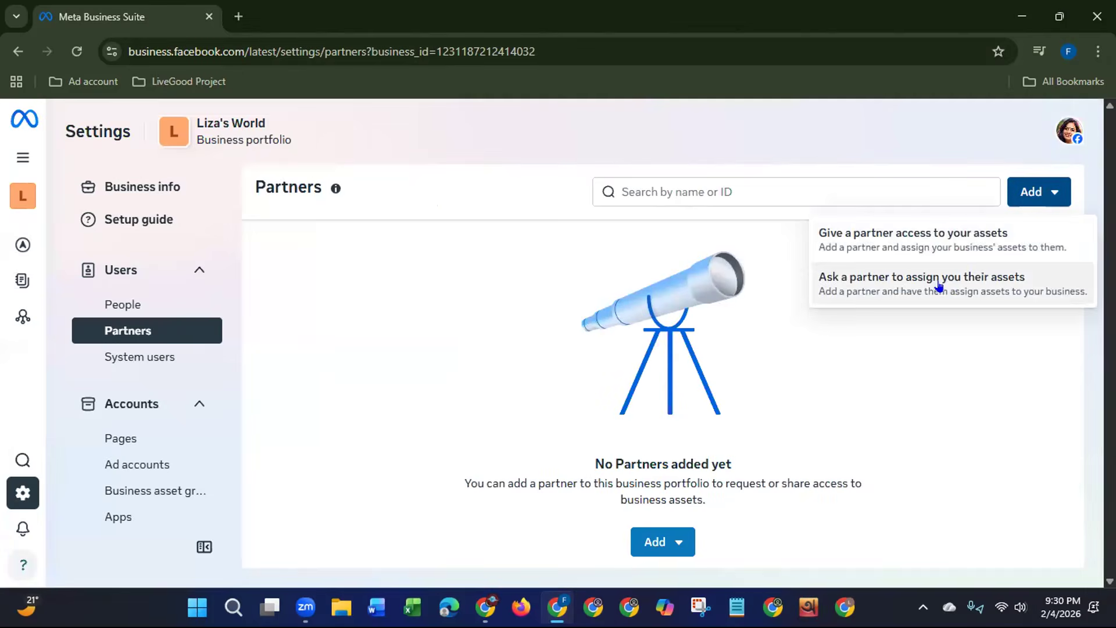
pyautogui.click(939, 285)
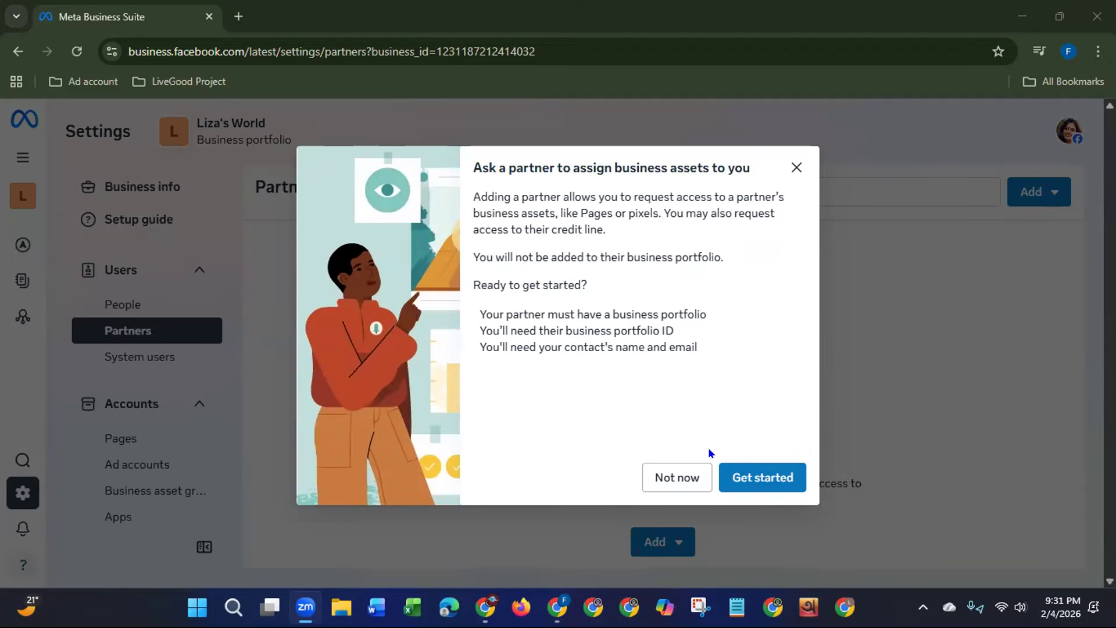
pyautogui.click(767, 483)
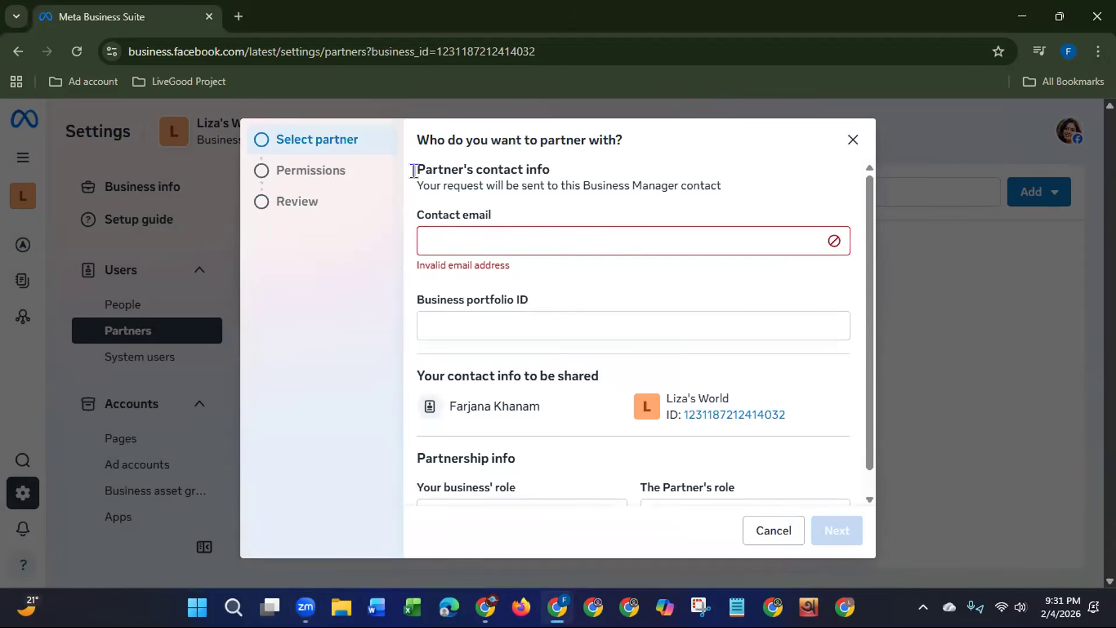
pyautogui.moveTo(410, 170); pyautogui.dragTo(557, 171)
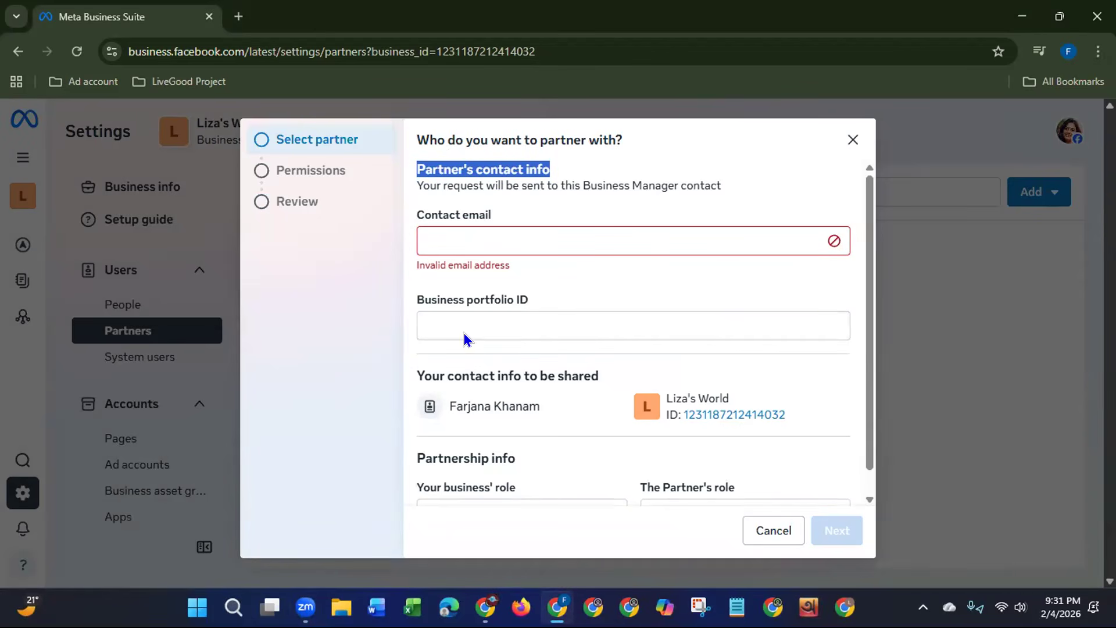
pyautogui.scroll(-1, 864, 324)
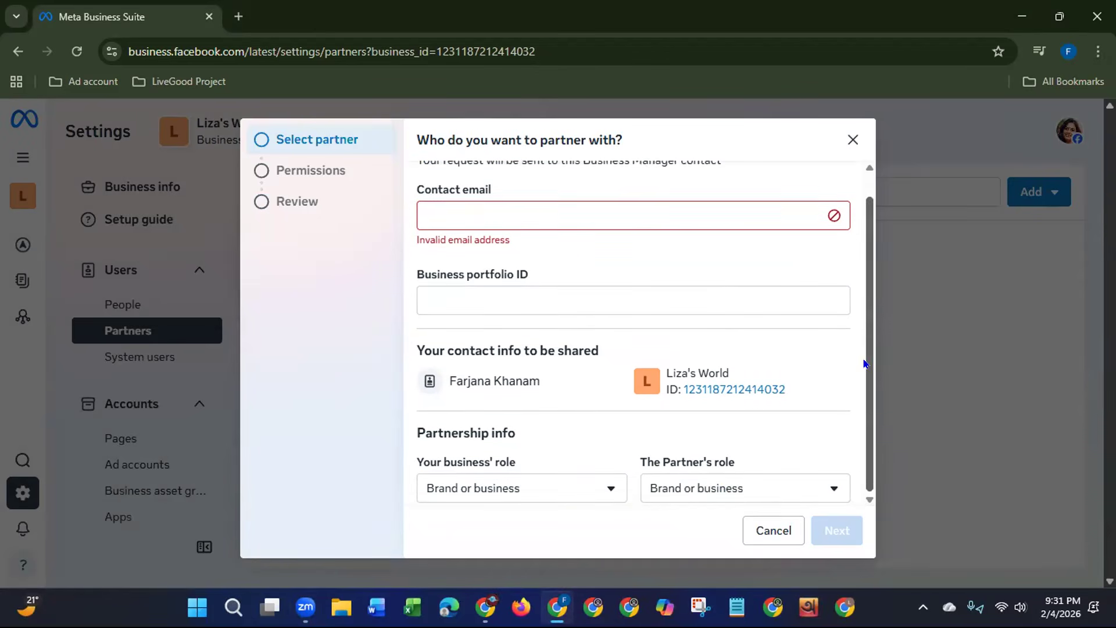
# Step: Examine the role options for your business and for the partner, and close the partner request without sending it
pyautogui.click(529, 494)
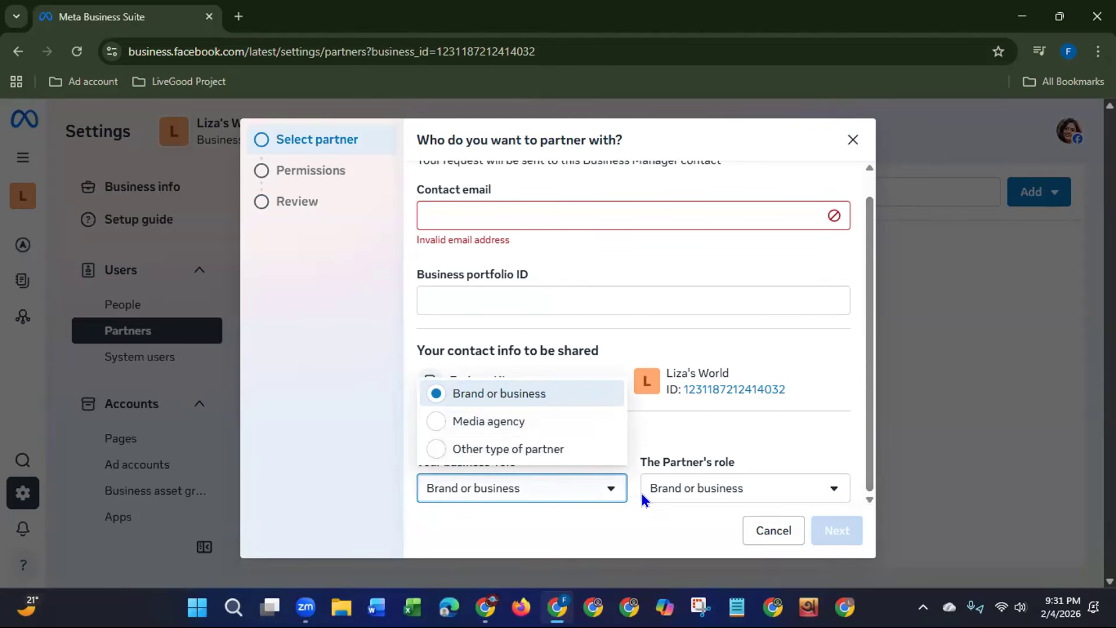
pyautogui.click(673, 486)
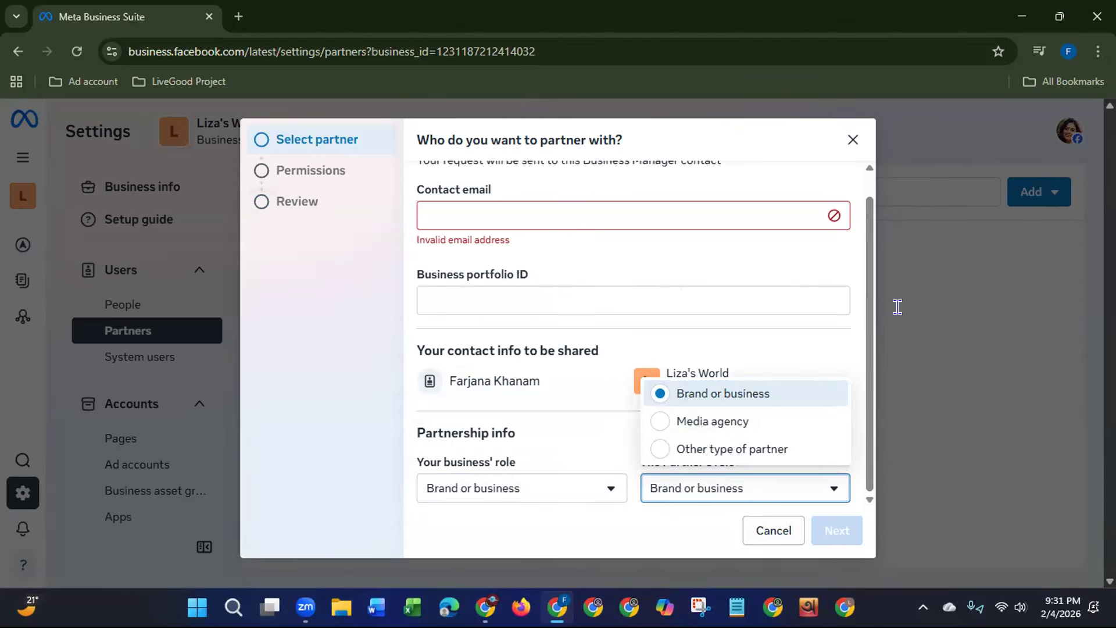
pyautogui.click(849, 141)
pyautogui.click(849, 140)
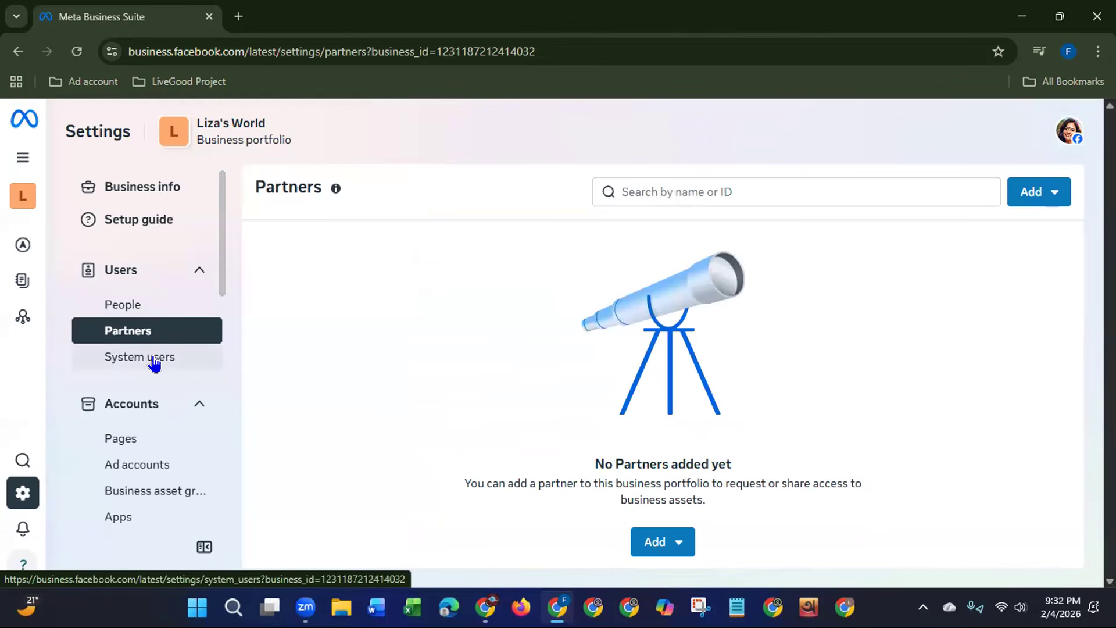
# Step: Open the Pages section and review the details of the business portfolio's advertising restriction
pyautogui.scroll(-2, 218, 268)
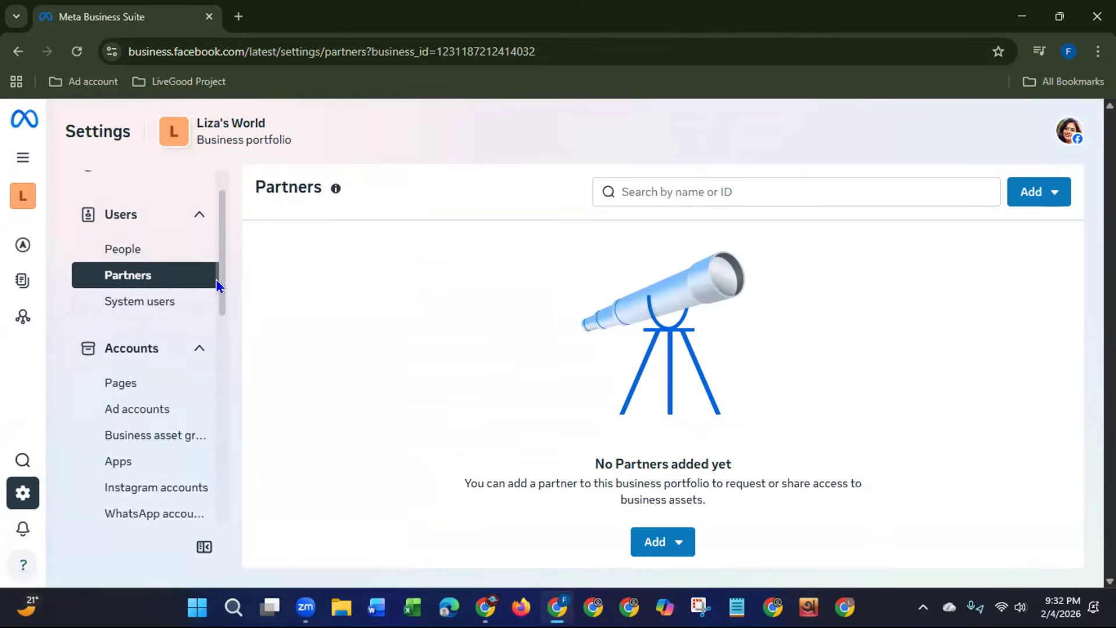
pyautogui.click(115, 311)
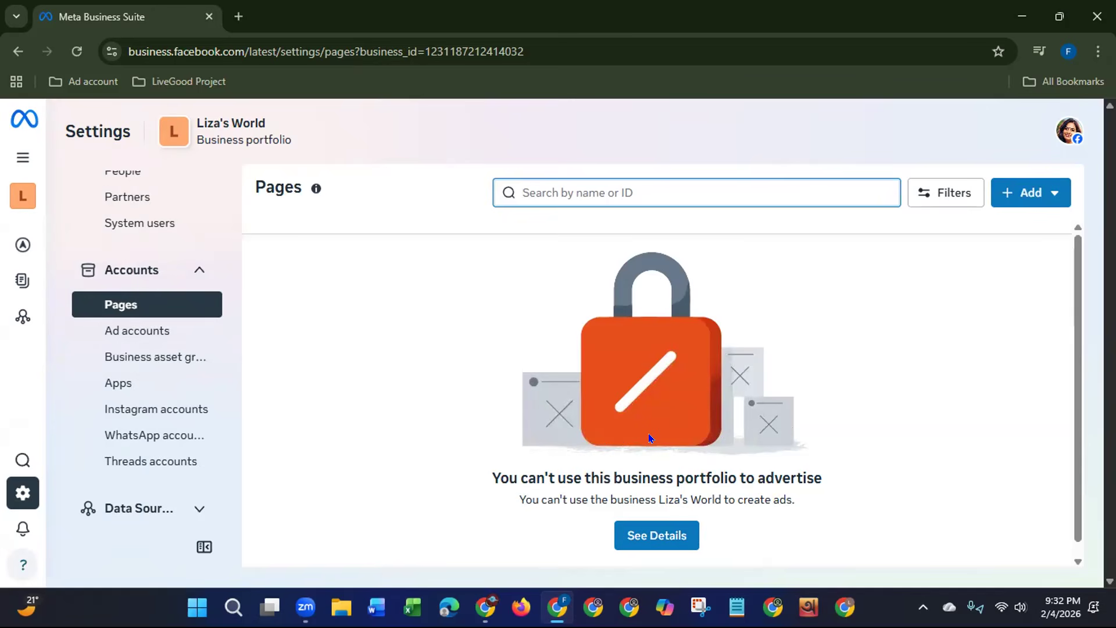
pyautogui.click(647, 538)
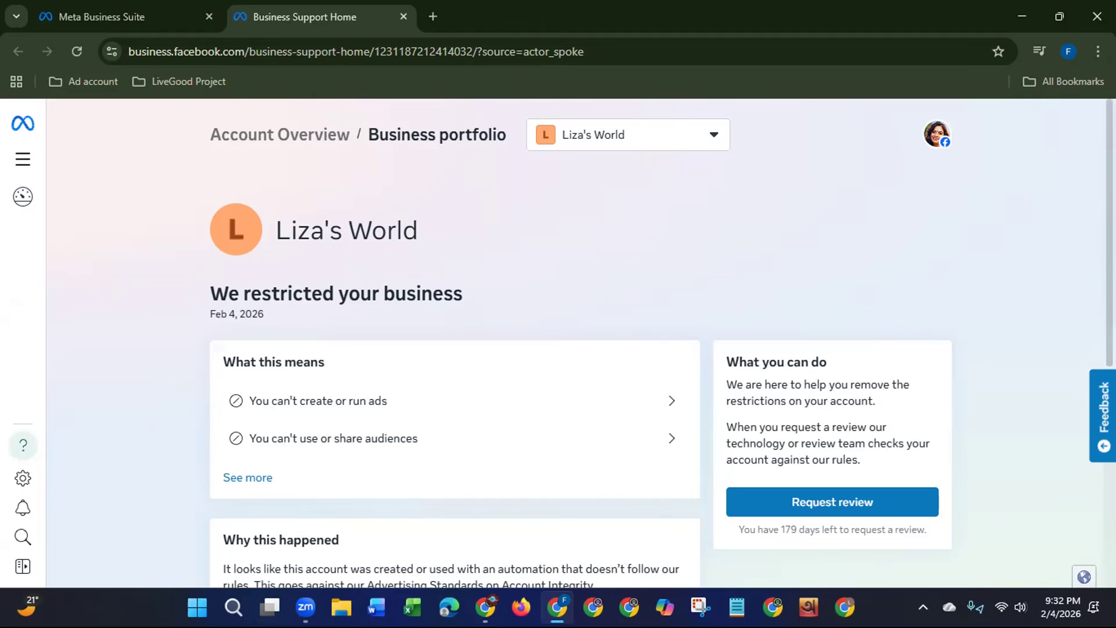
pyautogui.scroll(-3, 1051, 299)
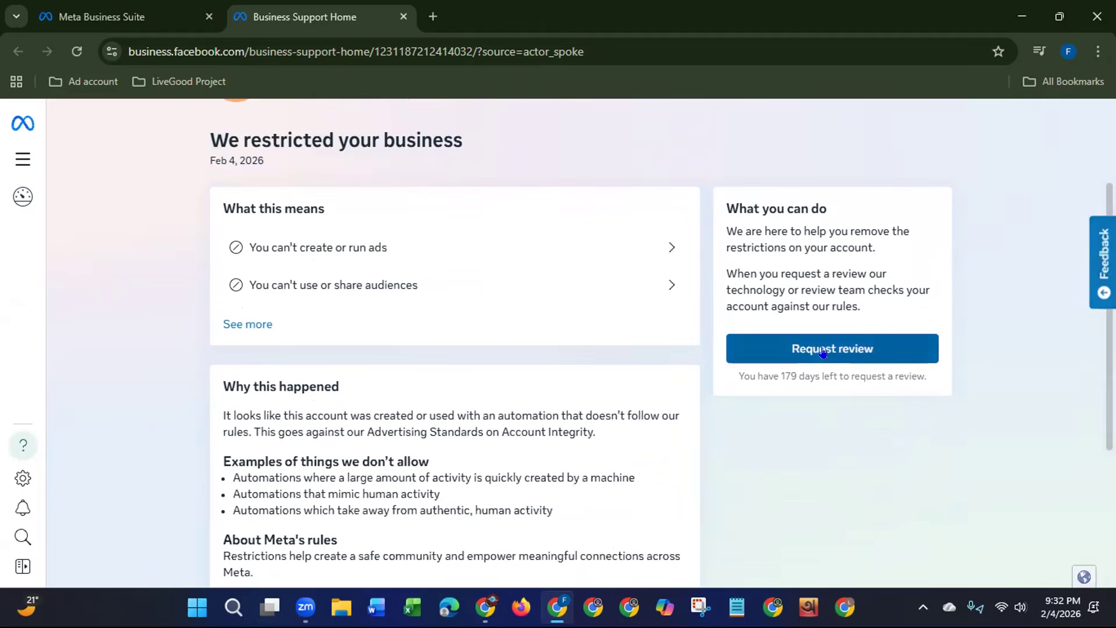
# Step: Request a review of the restriction and complete the human check by selecting all images with bridges, continuing to mobile number entry
pyautogui.click(823, 352)
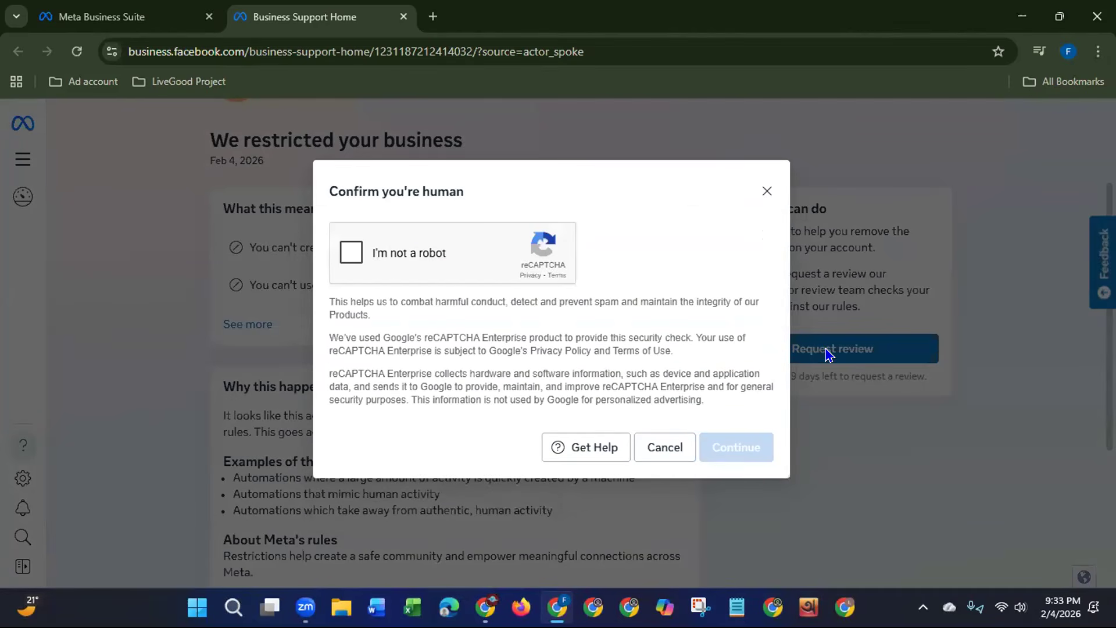
pyautogui.click(346, 250)
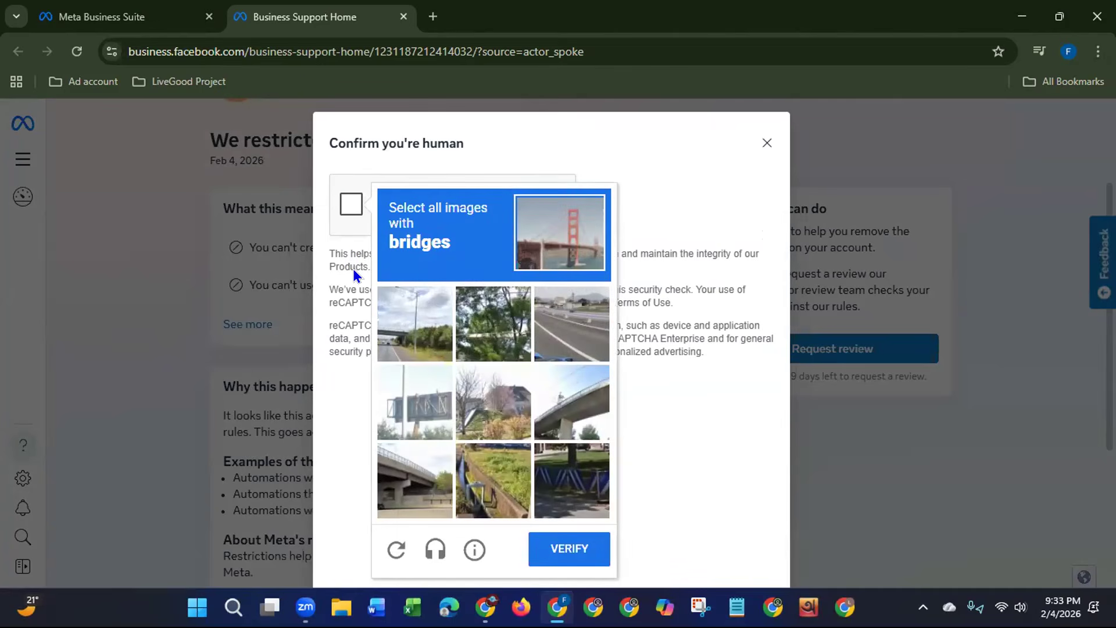
pyautogui.click(388, 483)
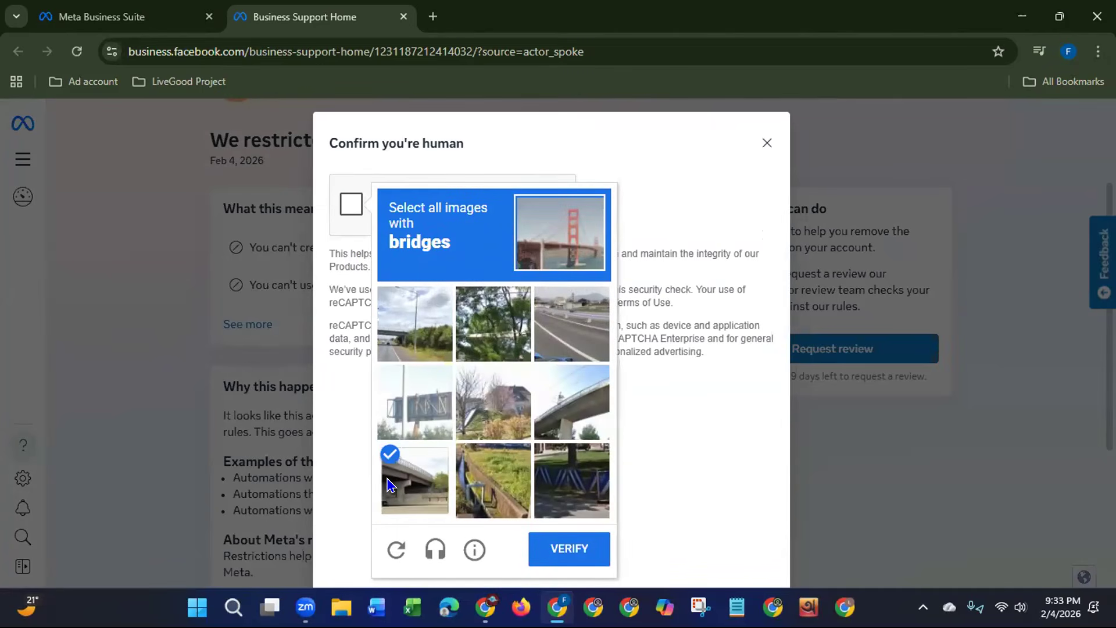
pyautogui.click(599, 414)
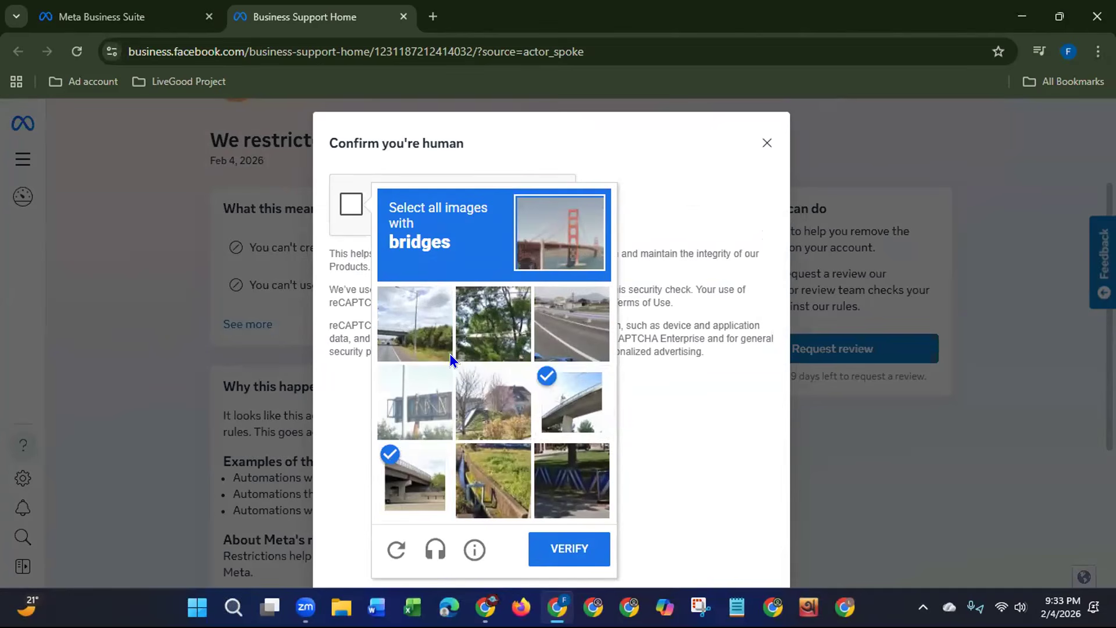
pyautogui.click(421, 310)
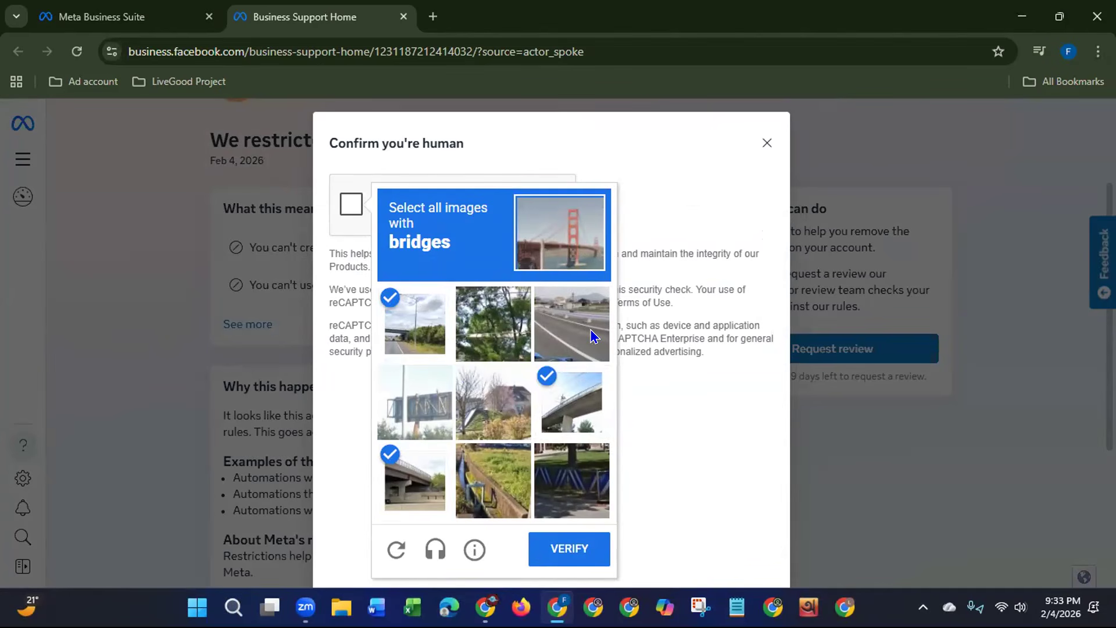
pyautogui.click(541, 555)
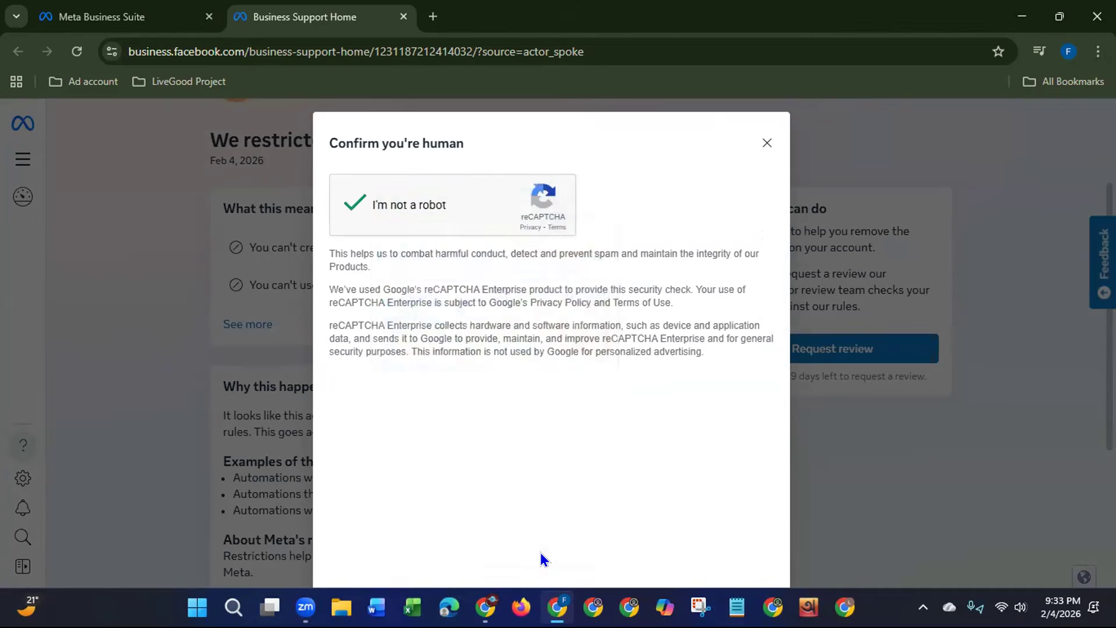
pyautogui.click(728, 439)
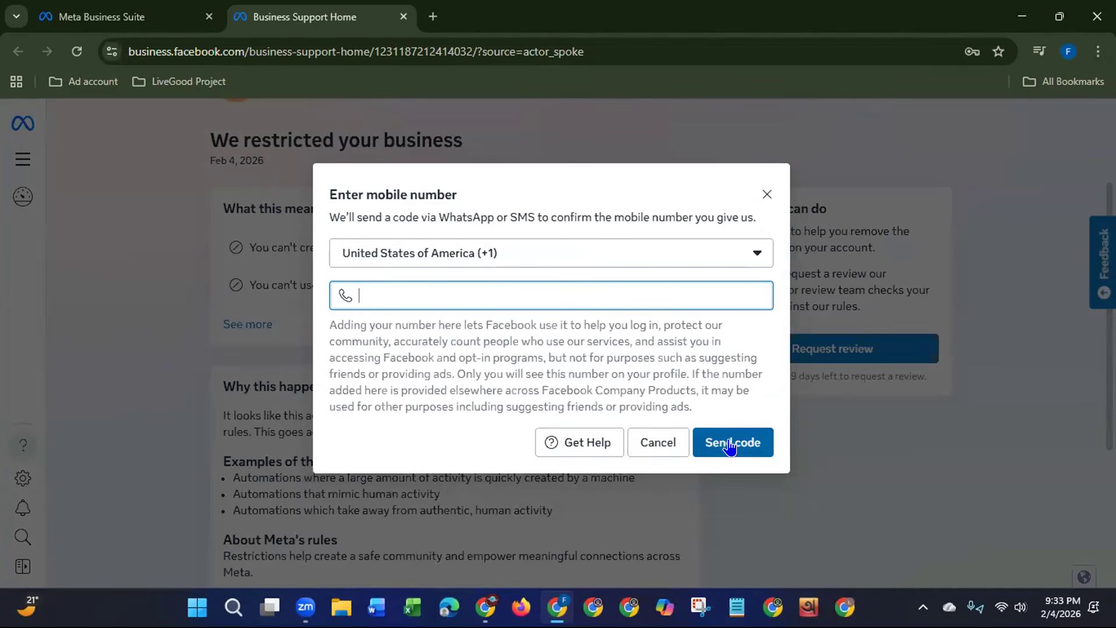
# Step: Set the country code for the mobile number verification to Bangladesh (+880)
pyautogui.click(534, 253)
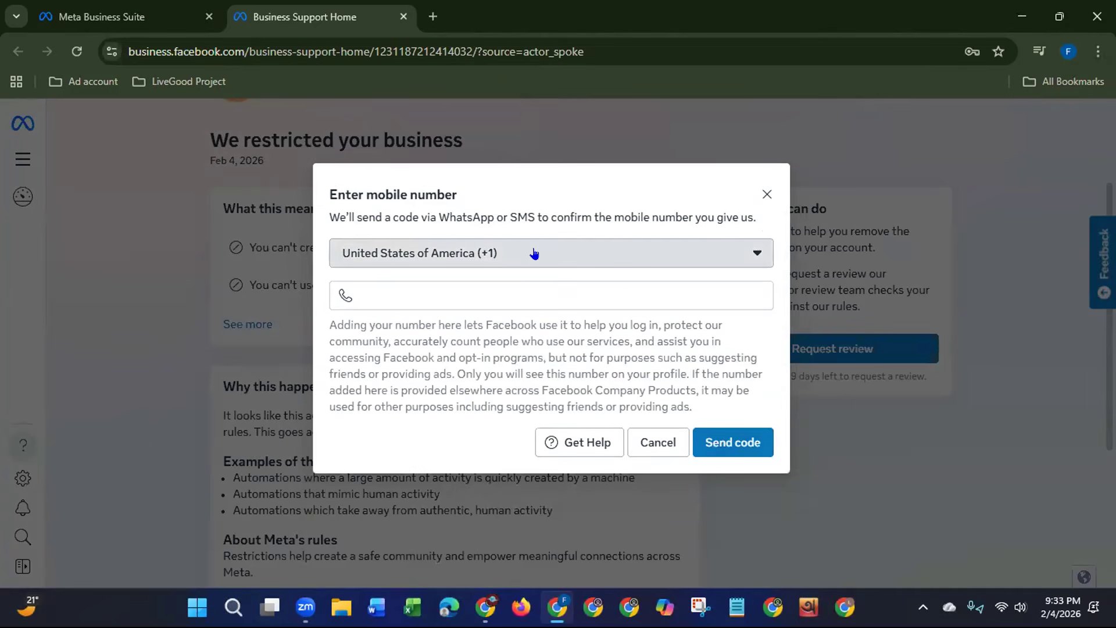
pyautogui.moveTo(779, 300)
pyautogui.mouseDown()
pyautogui.moveTo(777, 318)
pyautogui.moveTo(781, 304)
pyautogui.mouseUp()
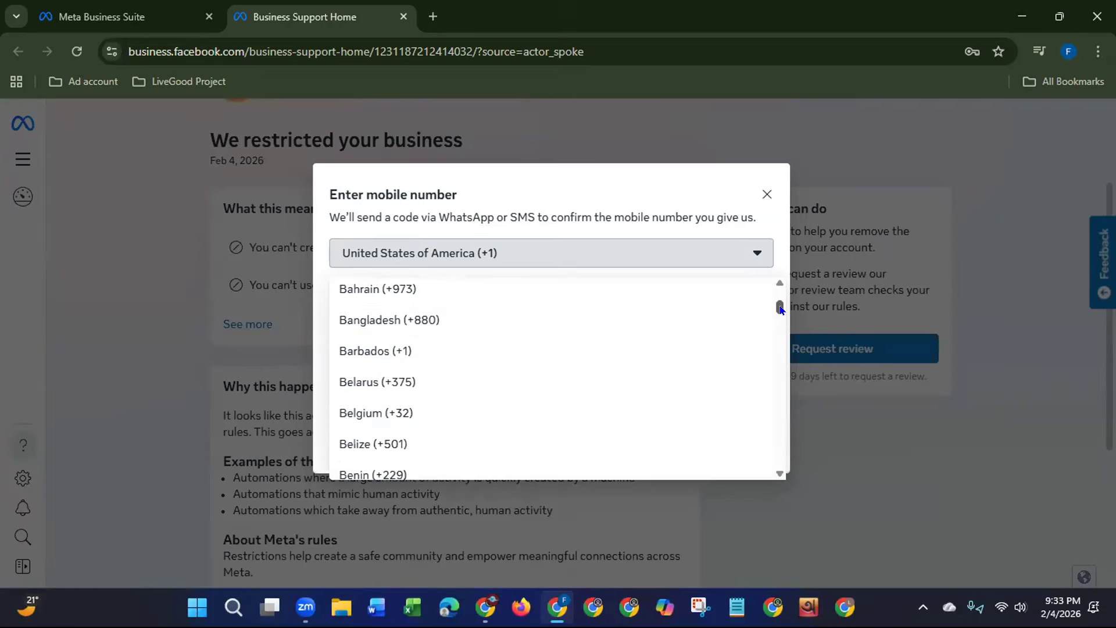
pyautogui.click(399, 319)
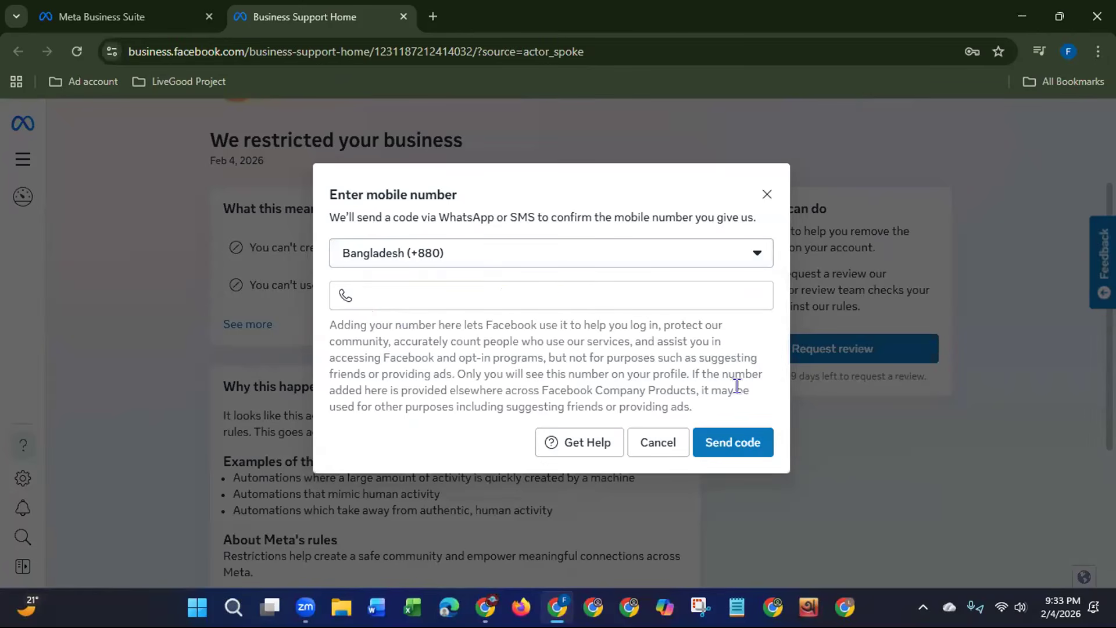
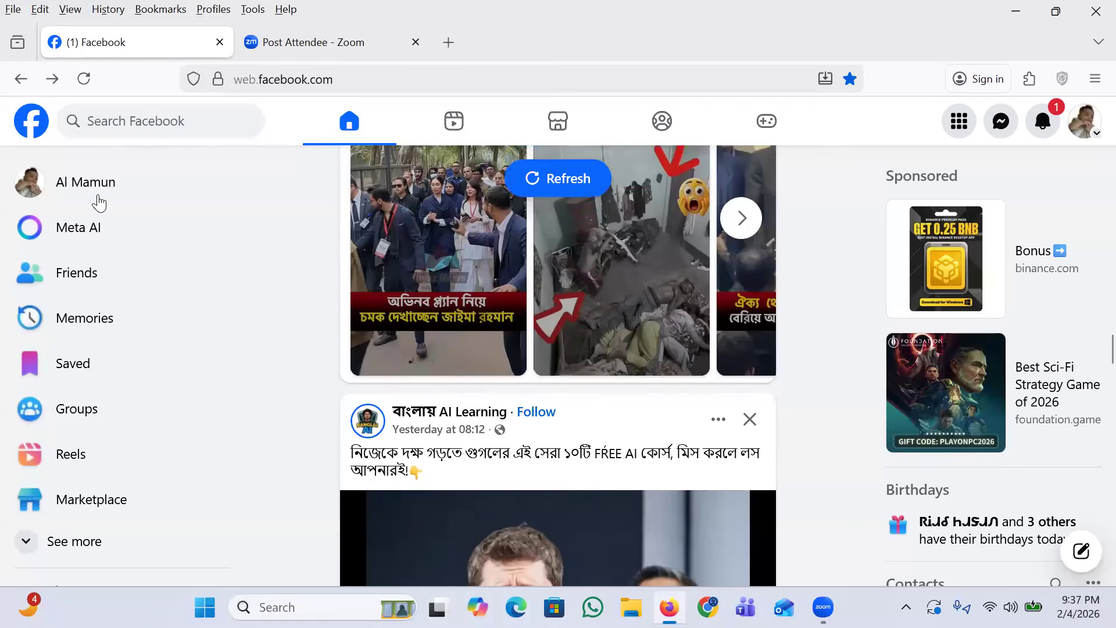
# Step: Open the personal Facebook profile and look through the menu's sections and creation options
pyautogui.click(93, 182)
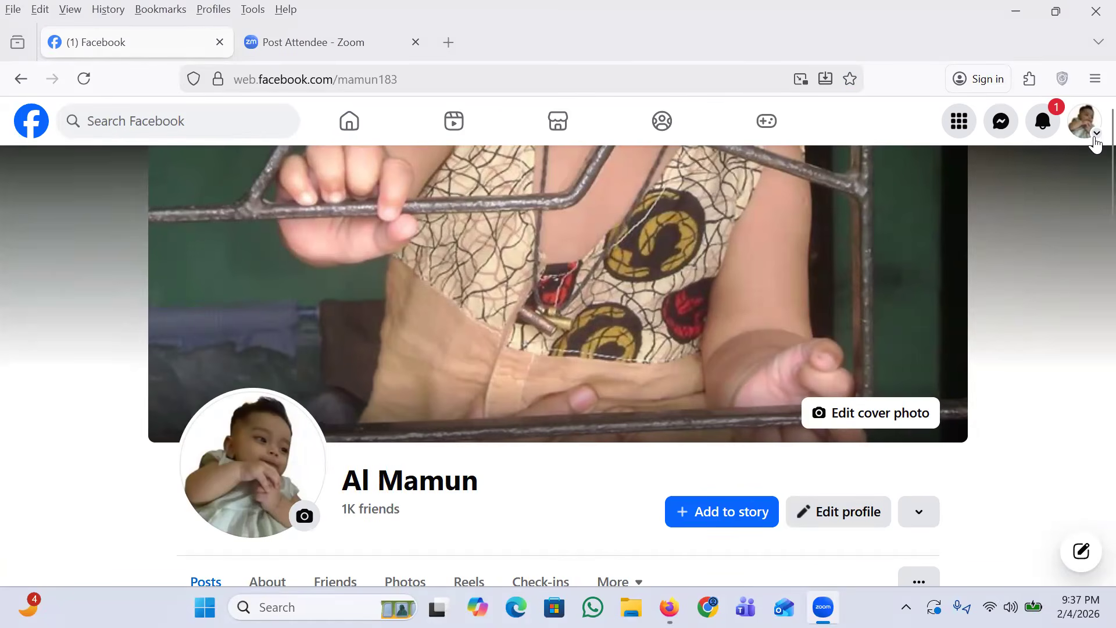
pyautogui.click(958, 121)
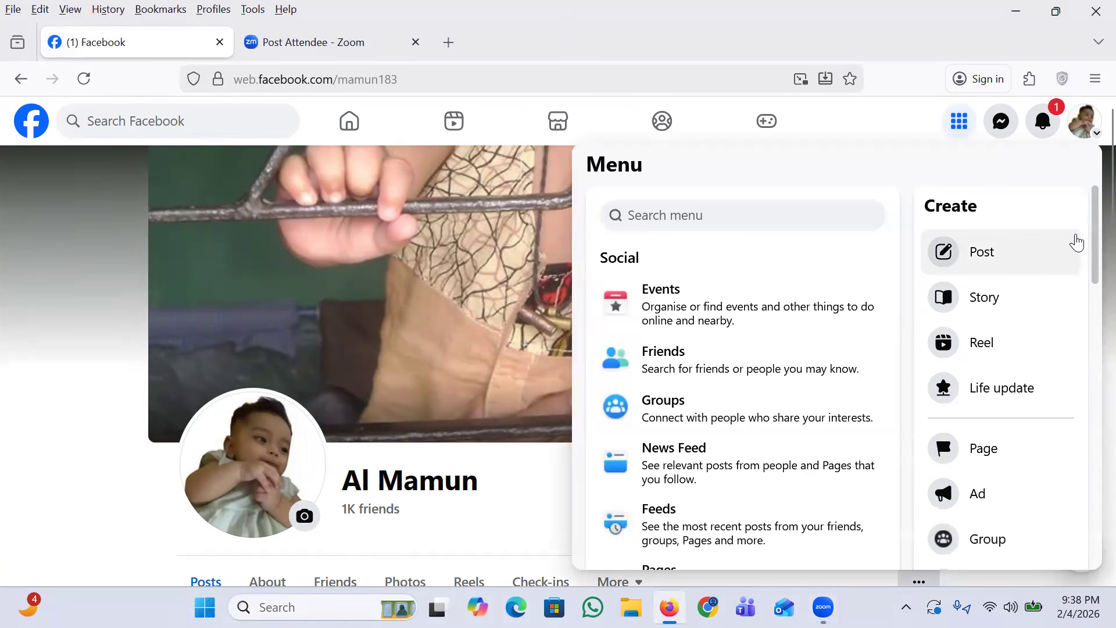
pyautogui.scroll(-3, 1088, 285)
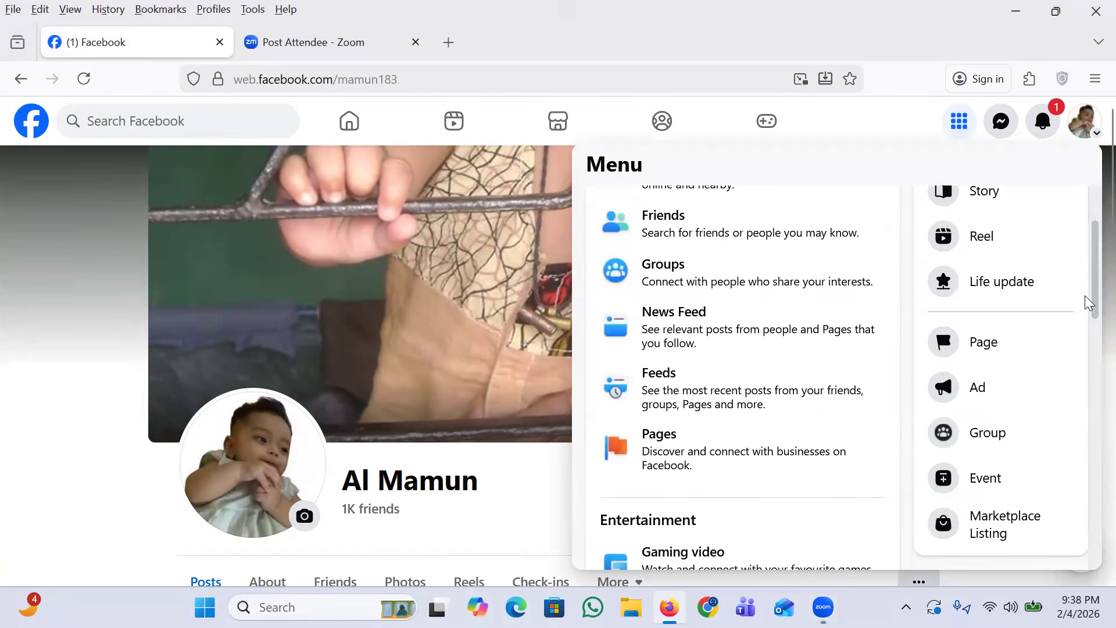
pyautogui.scroll(-3, 1087, 305)
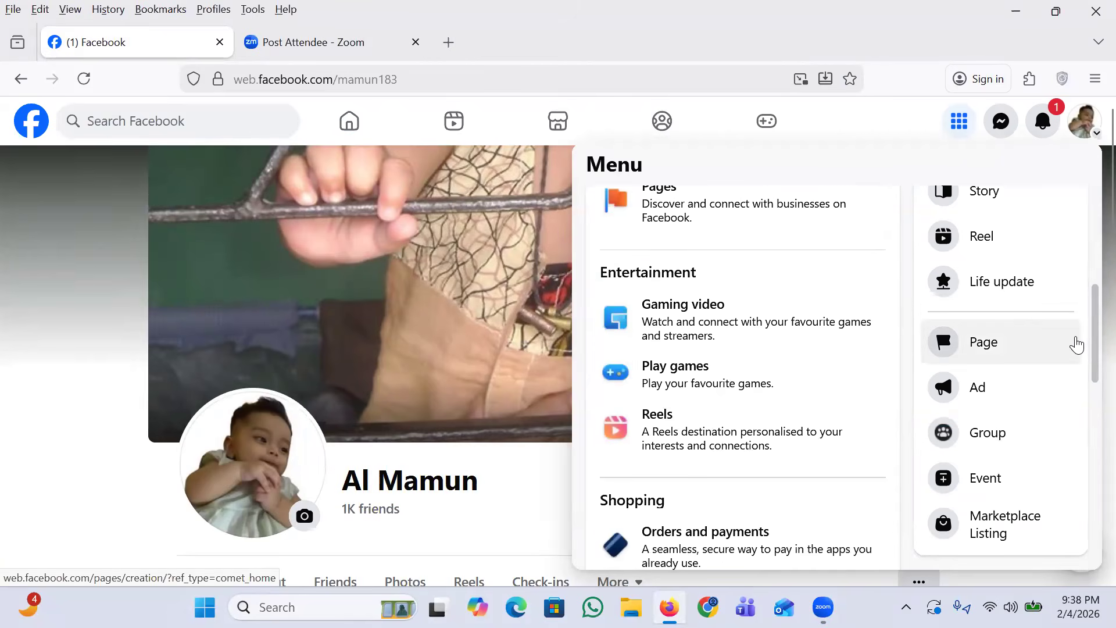
pyautogui.scroll(-4, 1074, 347)
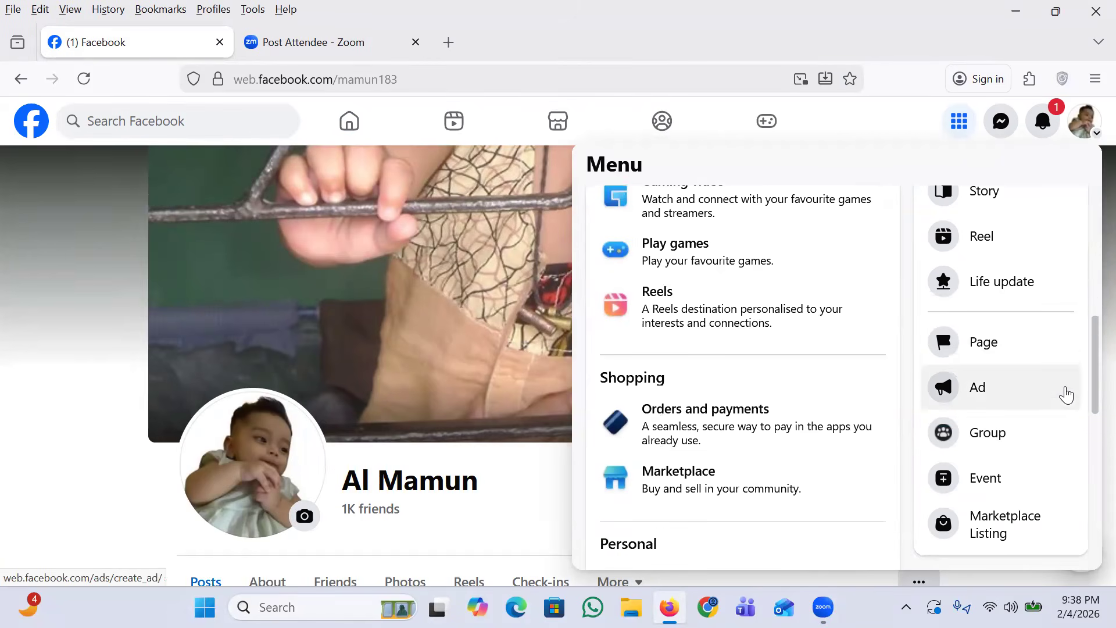
pyautogui.scroll(-3, 1061, 407)
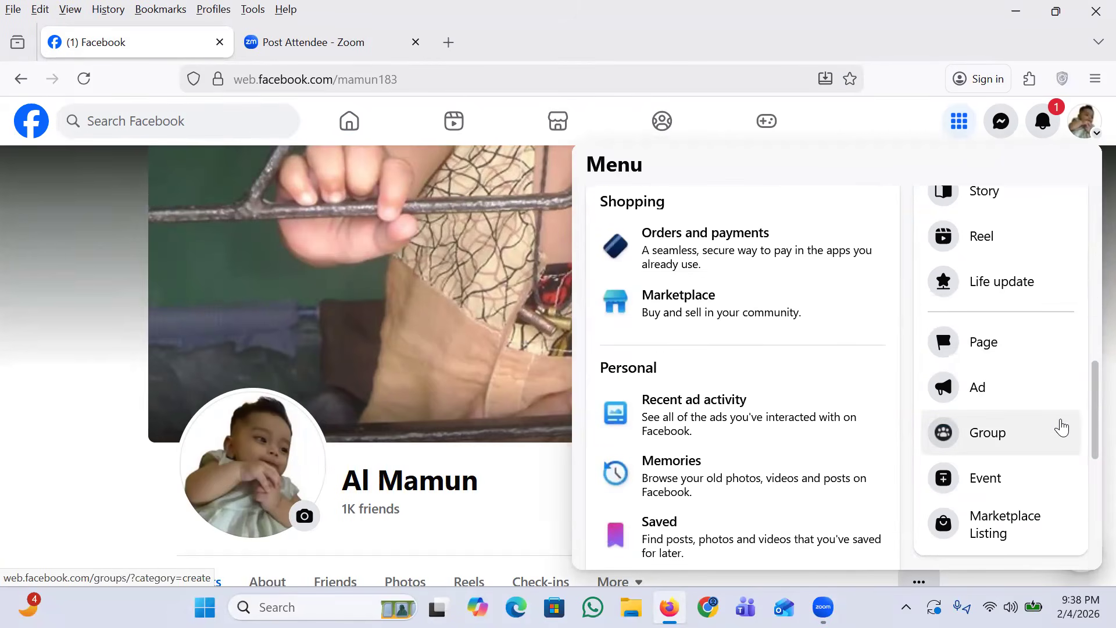
pyautogui.scroll(10, 1061, 427)
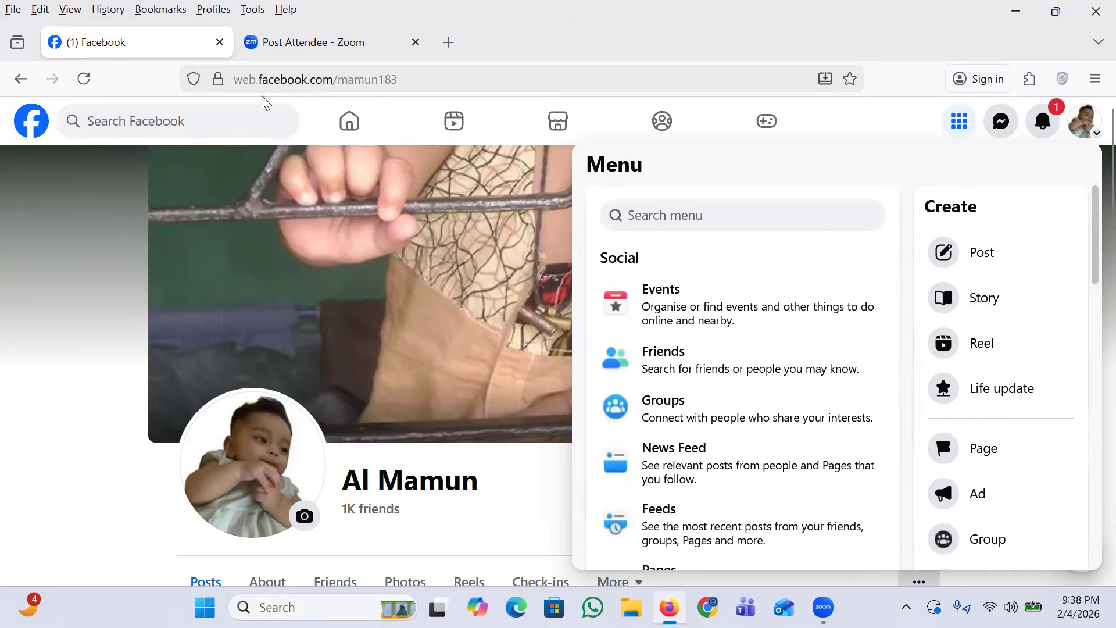
# Step: Open business.facebook.com/overview in a new browser tab
pyautogui.click(450, 43)
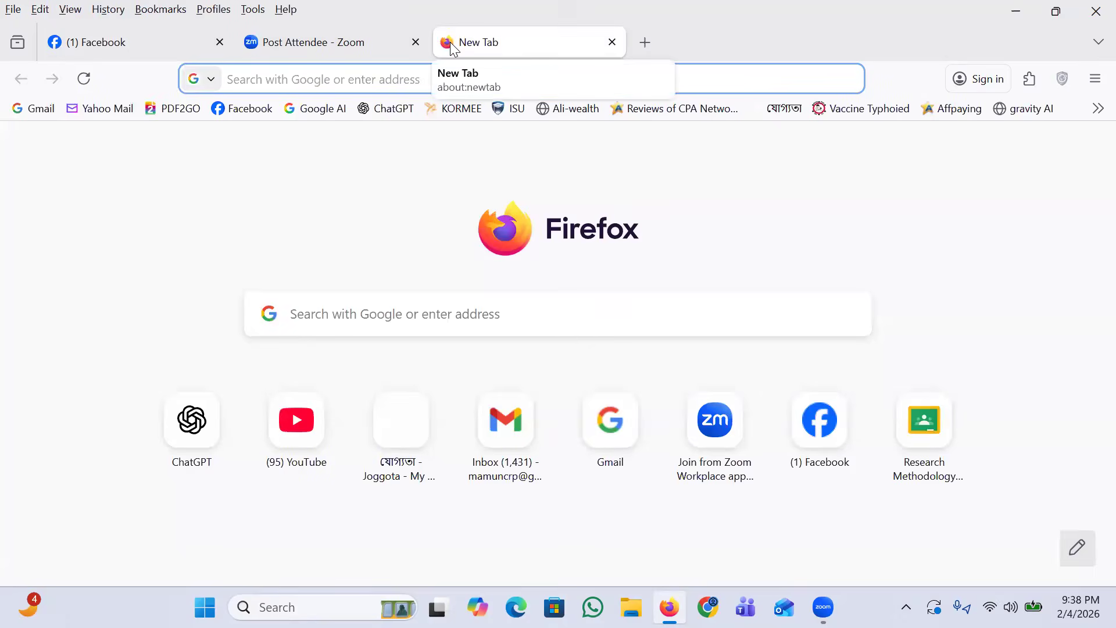
pyautogui.click(314, 79)
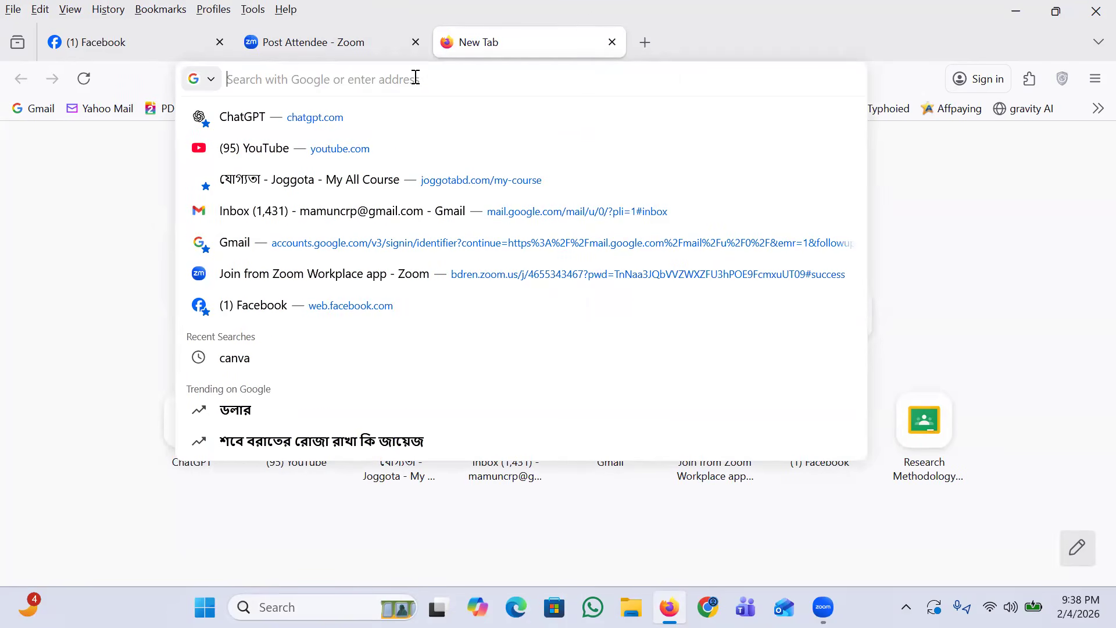
pyautogui.write('bu')
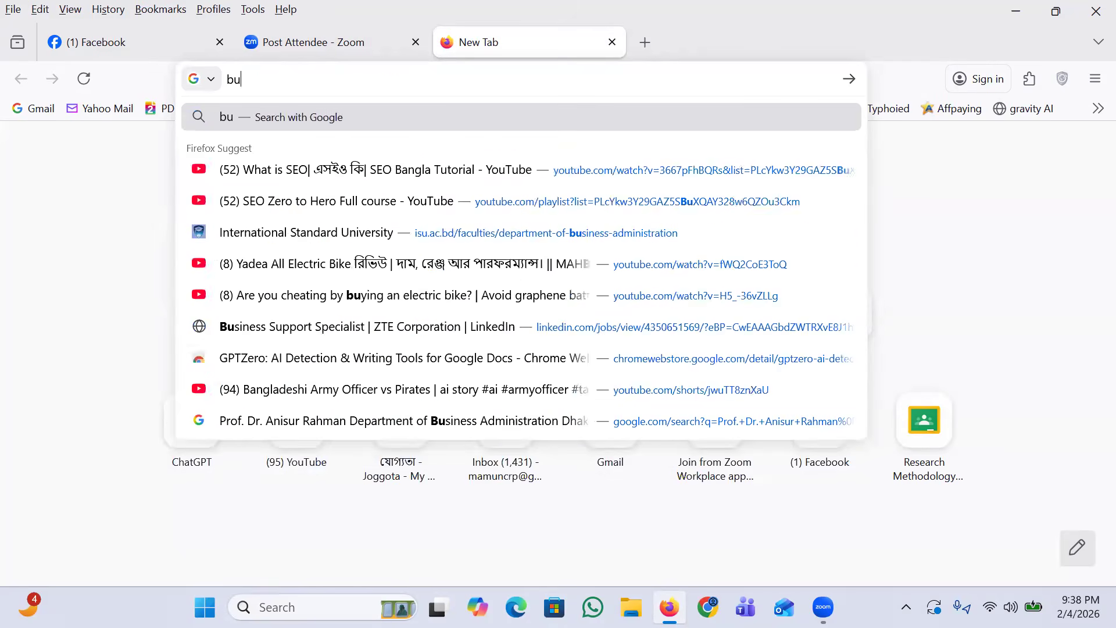
pyautogui.write('siness.')
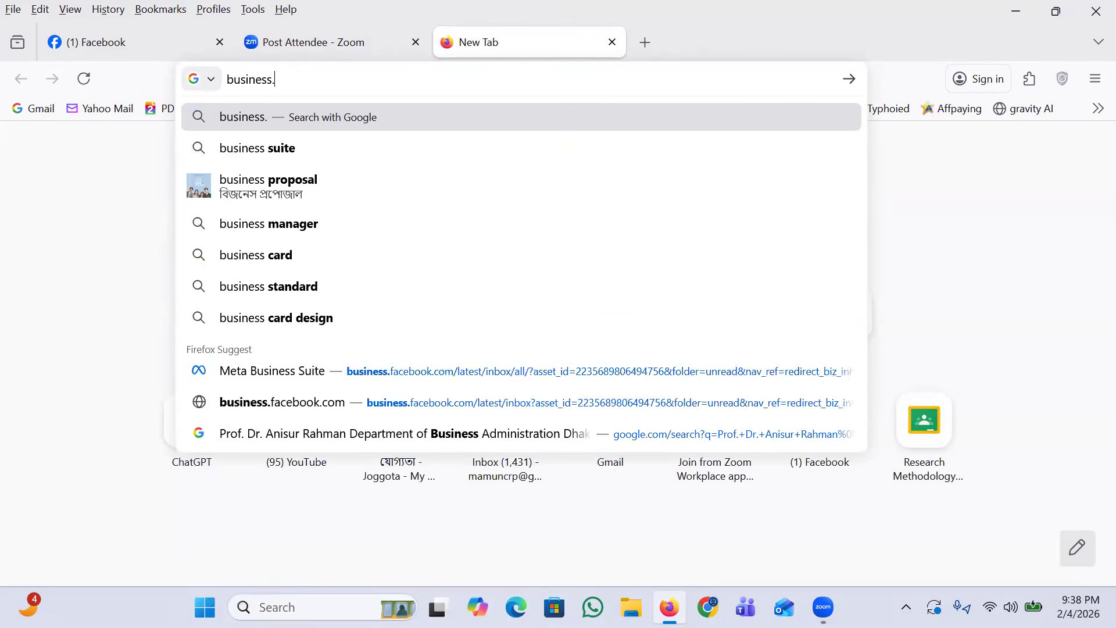
pyautogui.write('face')
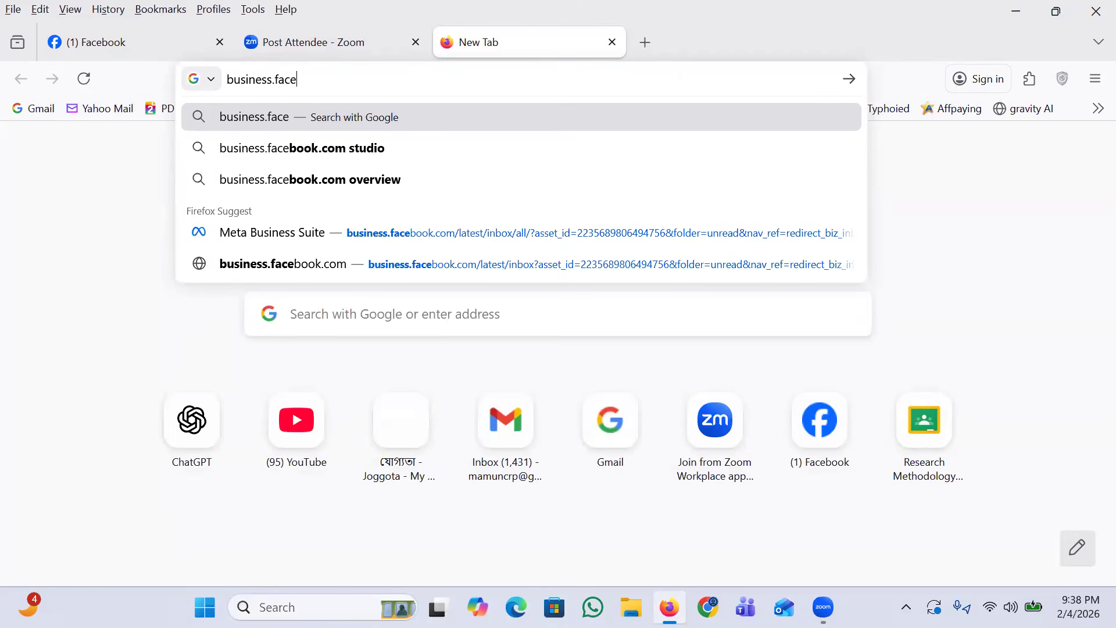
pyautogui.write('book.c')
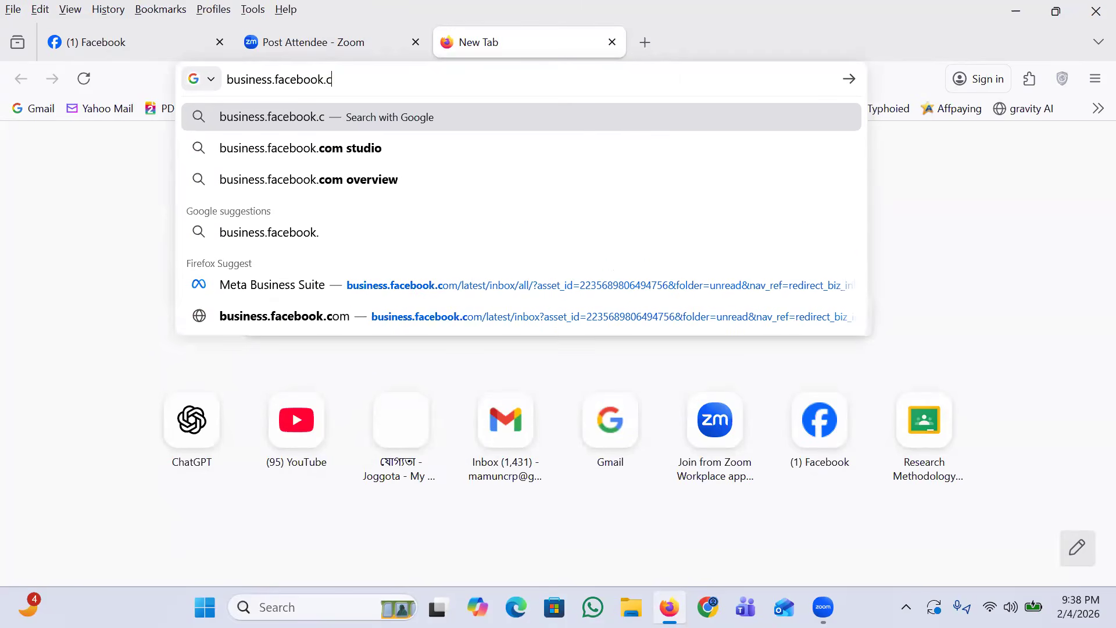
pyautogui.write('om/o')
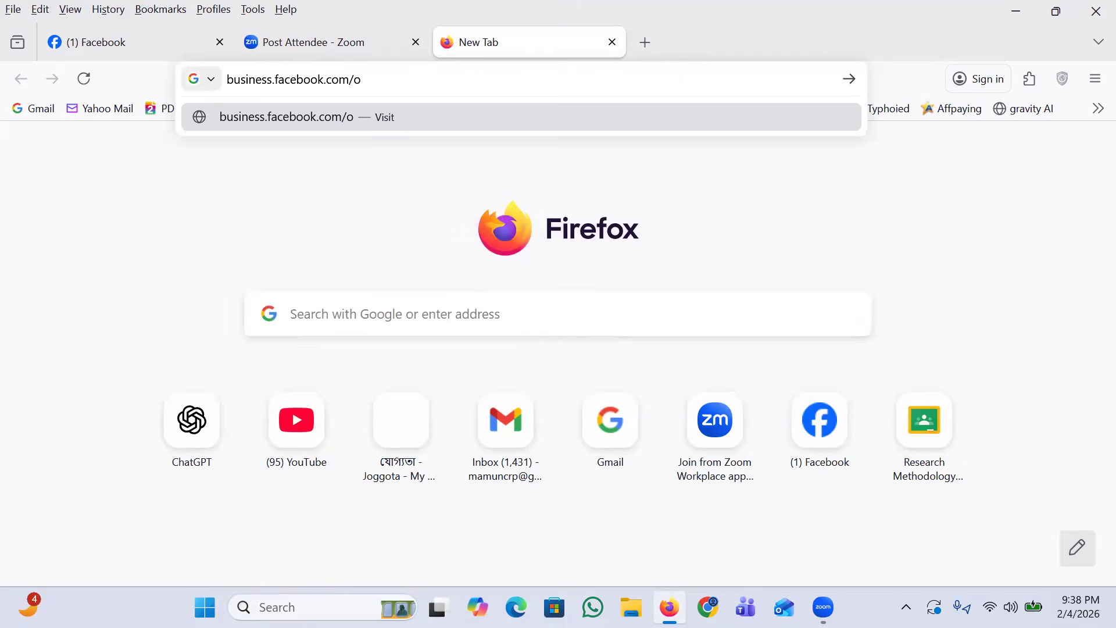
pyautogui.write('verview')
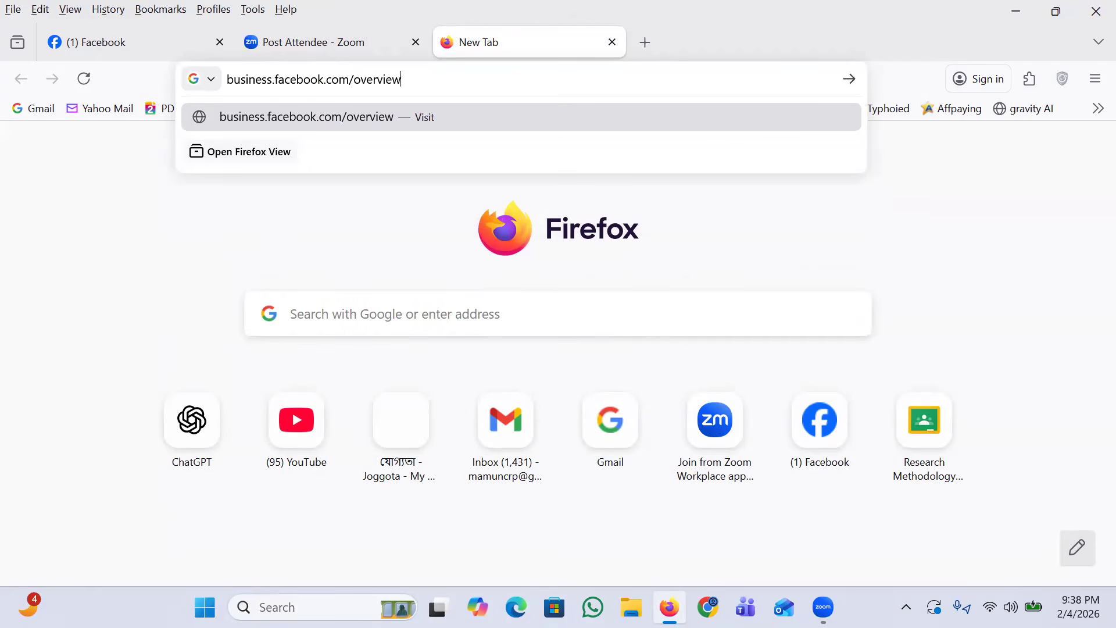
pyautogui.press('Return')
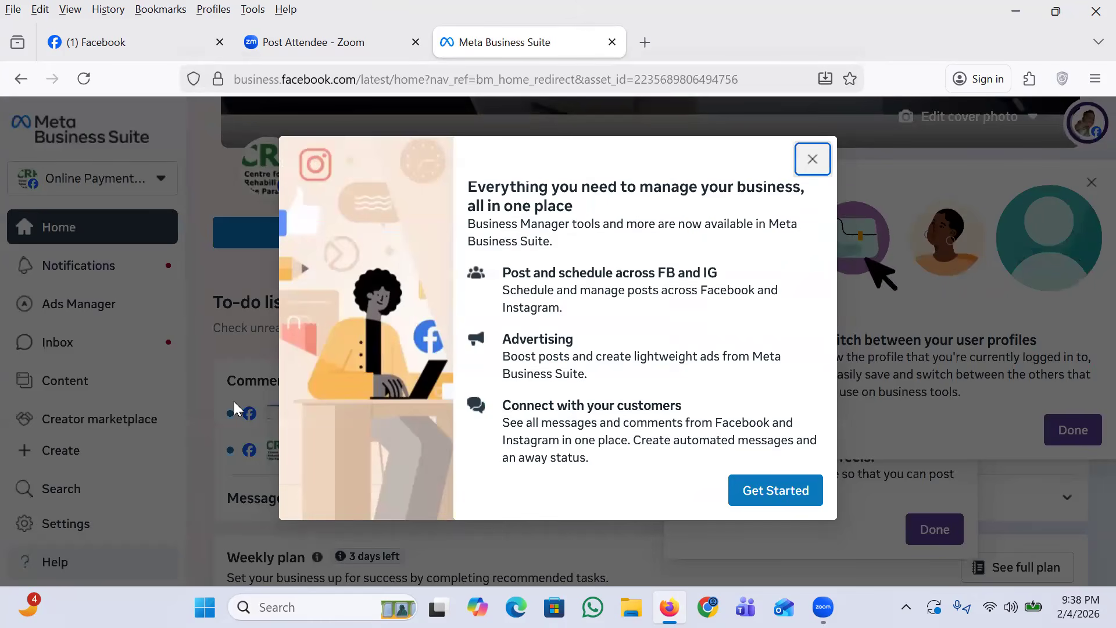
# Step: Dismiss the welcome introduction and post-scheduling tip, and start creating a business portfolio from the account's business assets
pyautogui.click(761, 498)
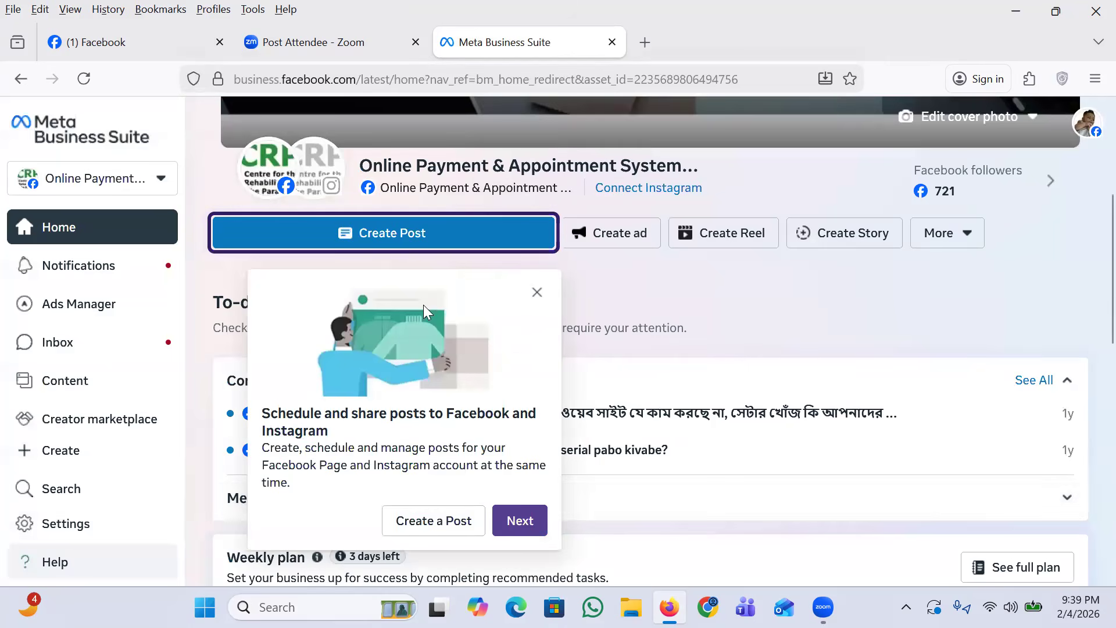
pyautogui.click(534, 292)
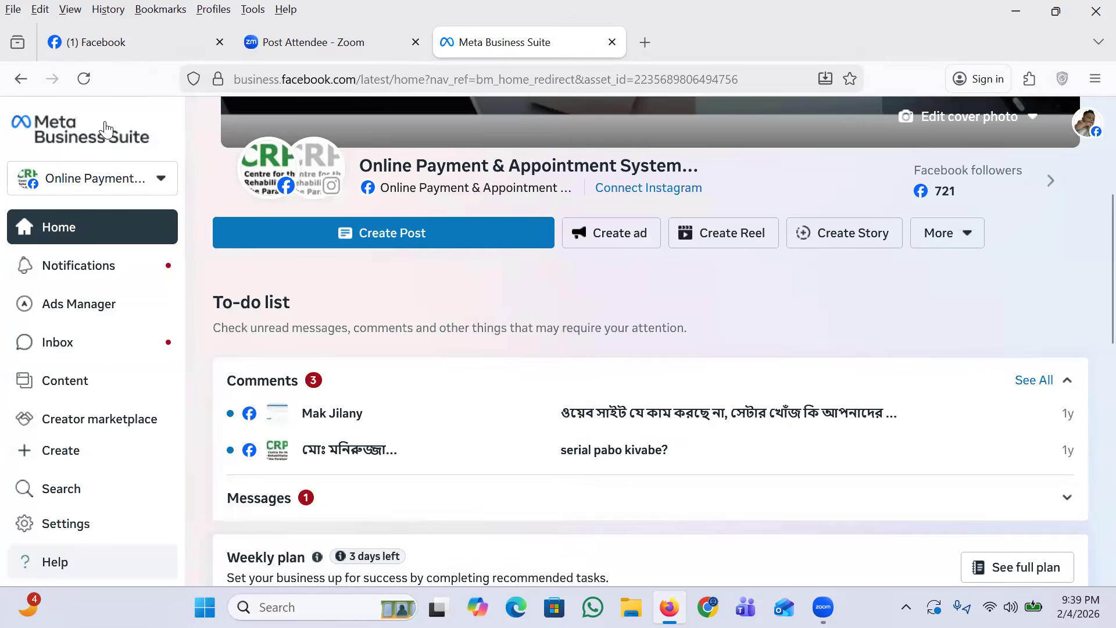
pyautogui.click(162, 184)
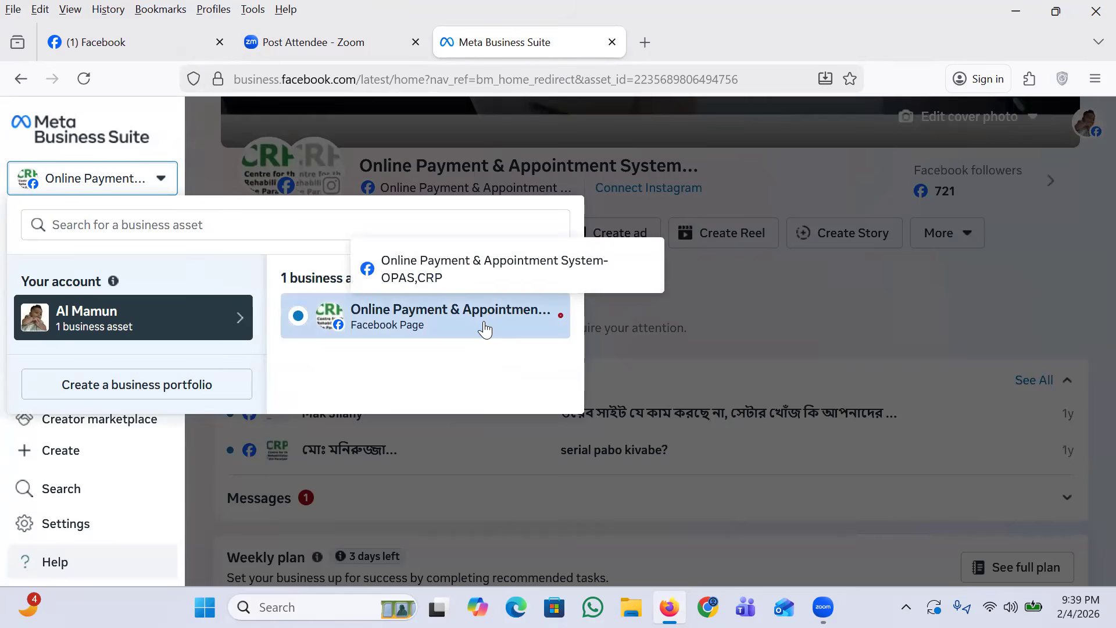
pyautogui.click(139, 386)
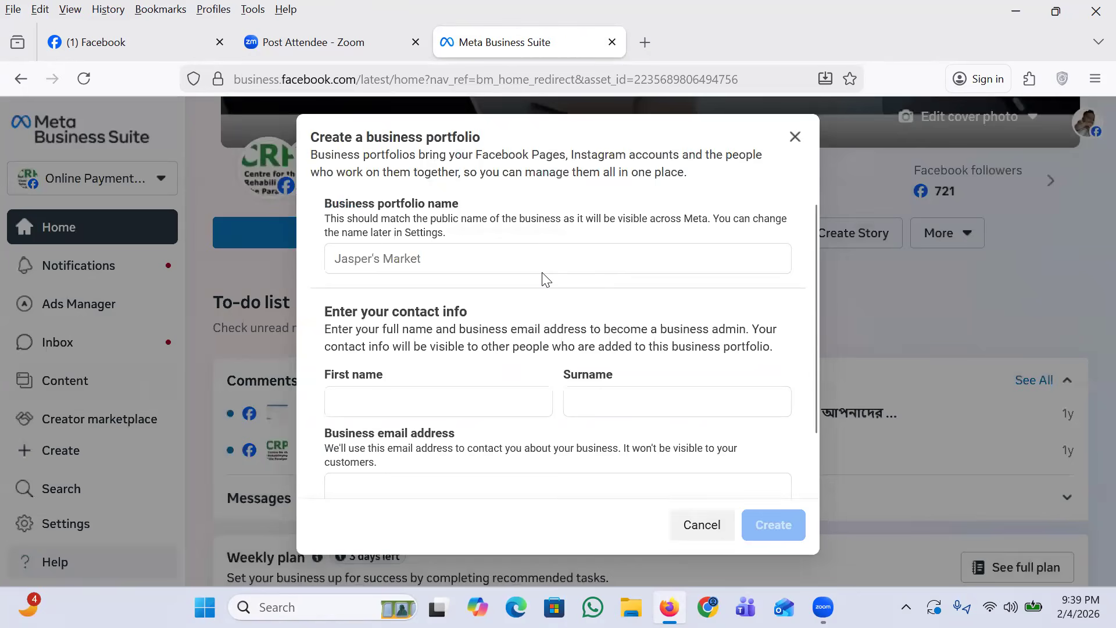
# Step: Enter the owner's name in lowercase as the business portfolio name
pyautogui.click(448, 262)
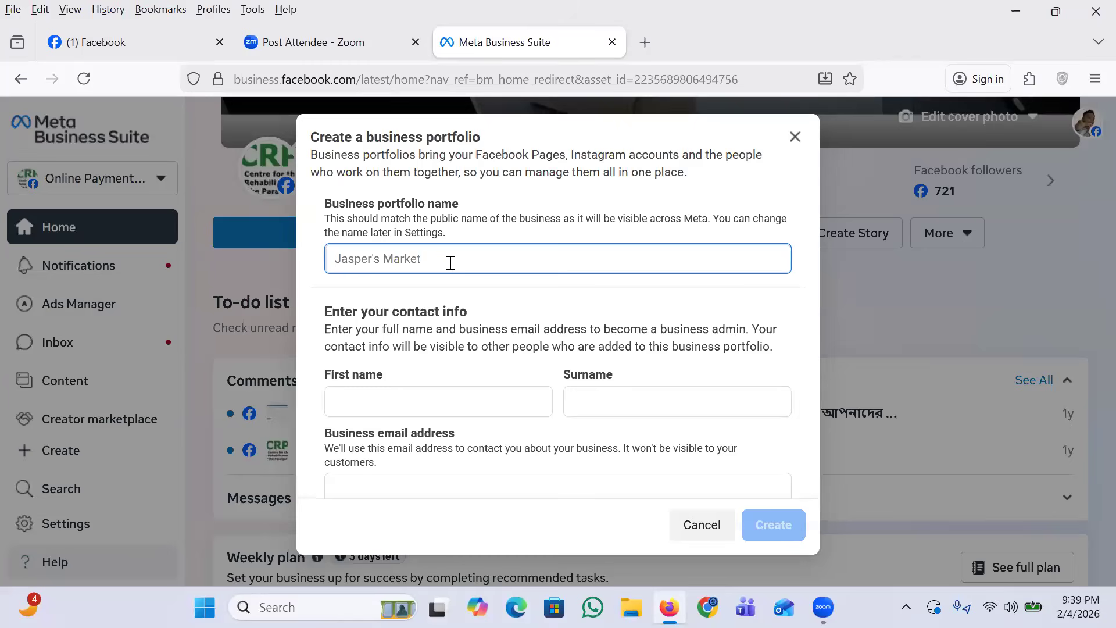
pyautogui.press('BackSpace')
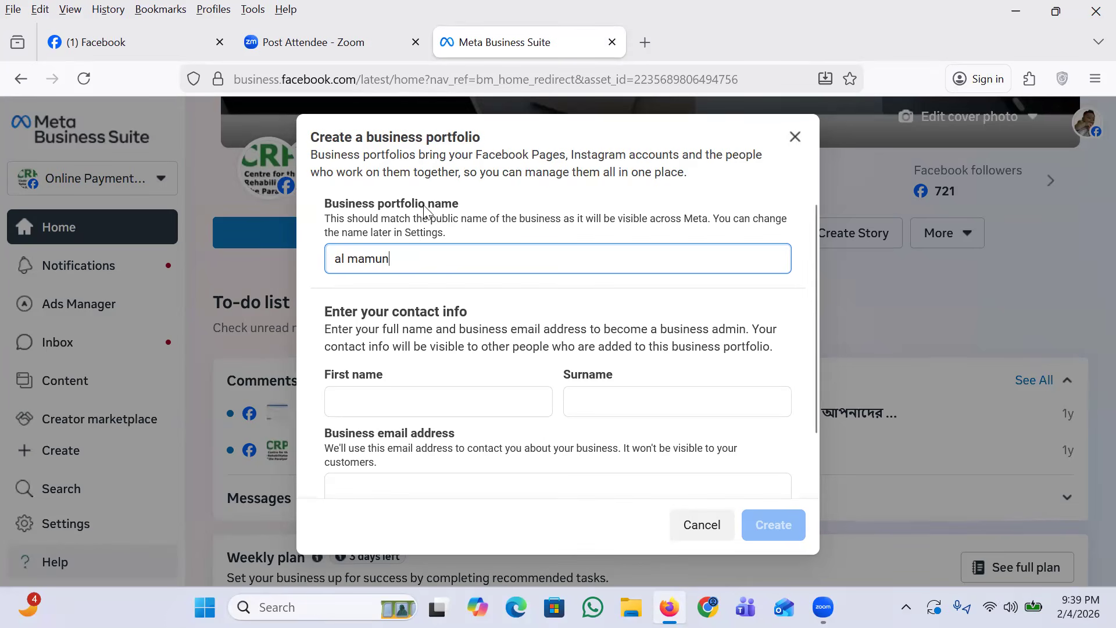
# Step: Shorten the business portfolio name to the second part of the owner's name and capitalise its first letter
pyautogui.click(336, 259)
pyautogui.press('Delete')
pyautogui.press('Delete')
pyautogui.write('A')
pyautogui.press('BackSpace')
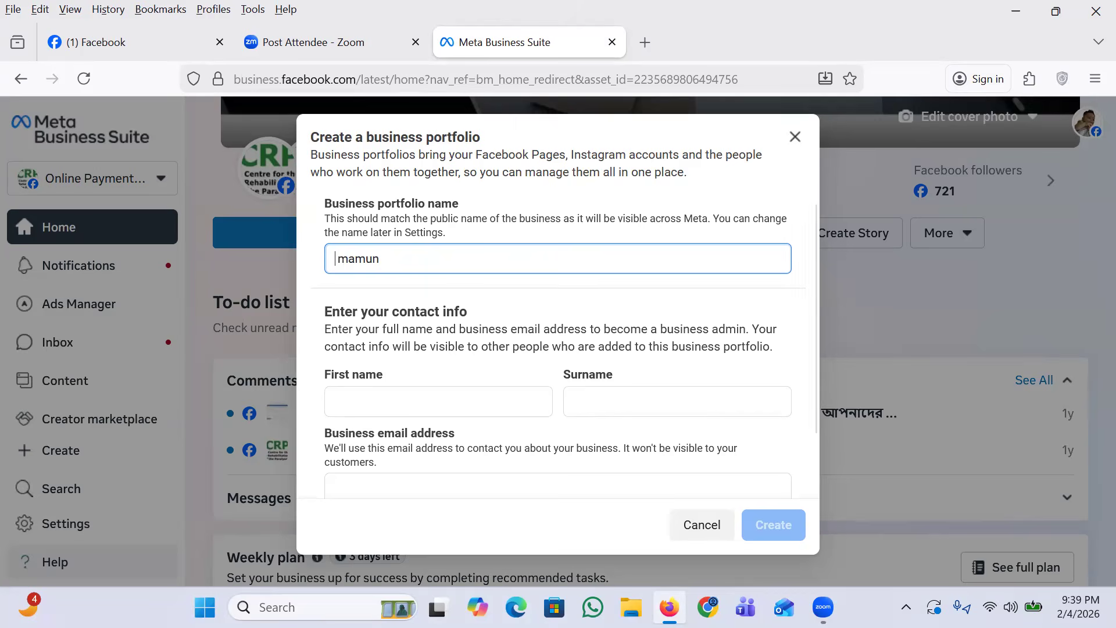
pyautogui.press('Delete')
pyautogui.press('BackSpace')
pyautogui.write('M')
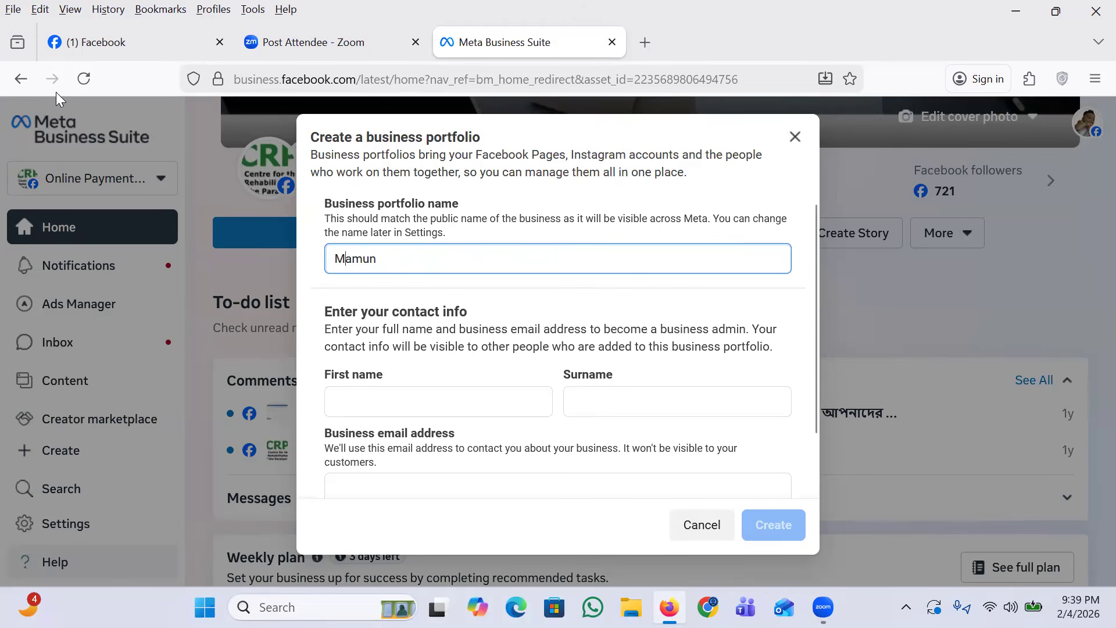
# Step: Complete the business portfolio name by appending "'s Digital World" to the owner's name
pyautogui.click(373, 263)
pyautogui.click(385, 257)
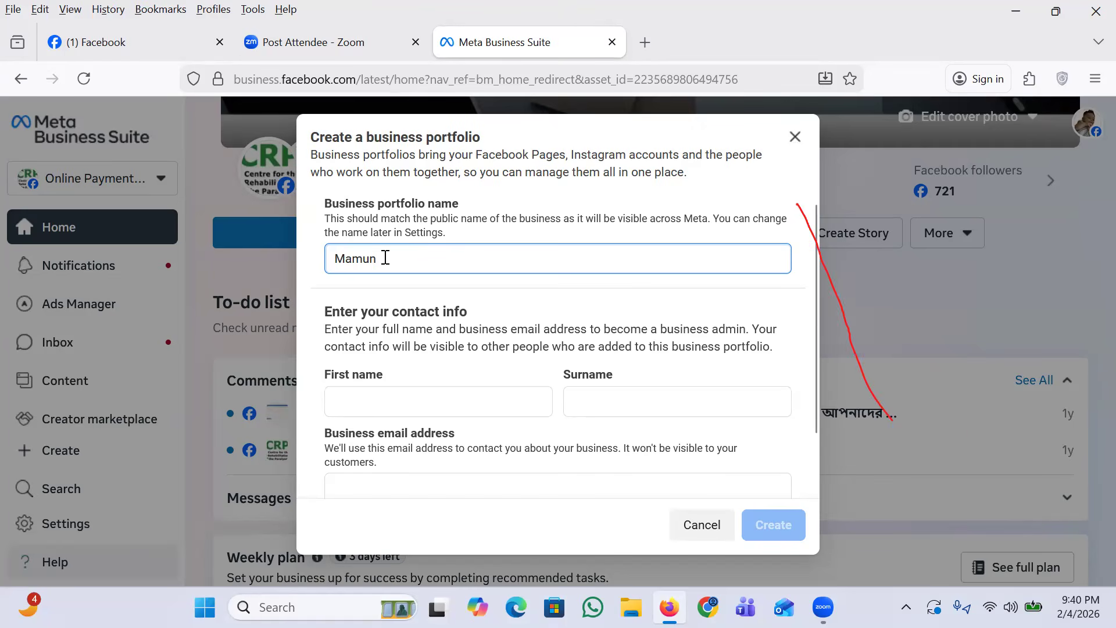
pyautogui.write("'s")
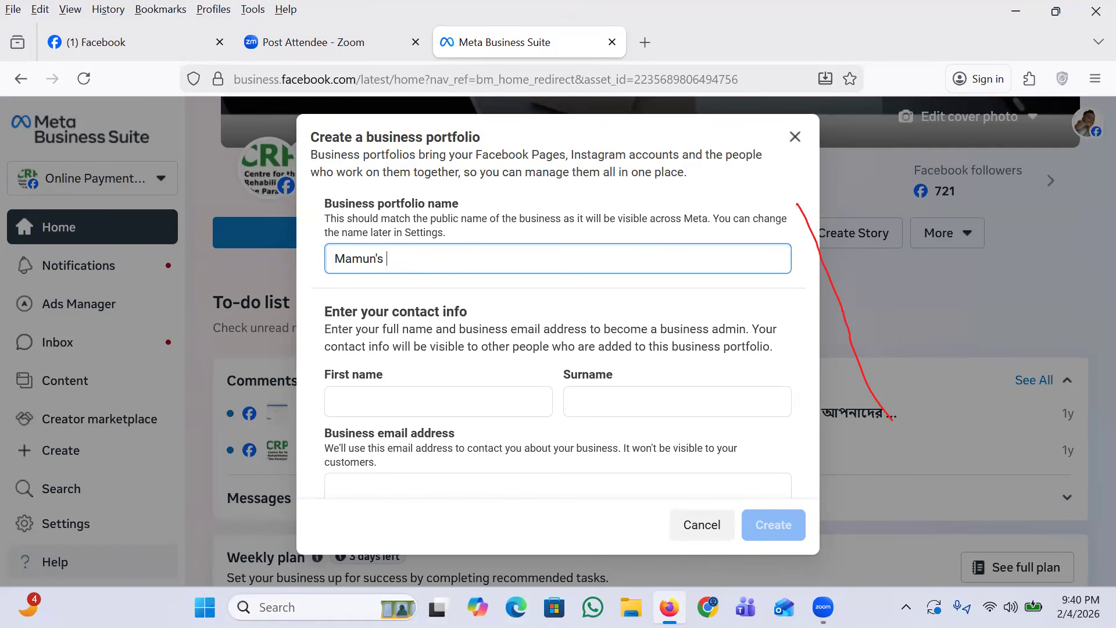
pyautogui.write(' Di')
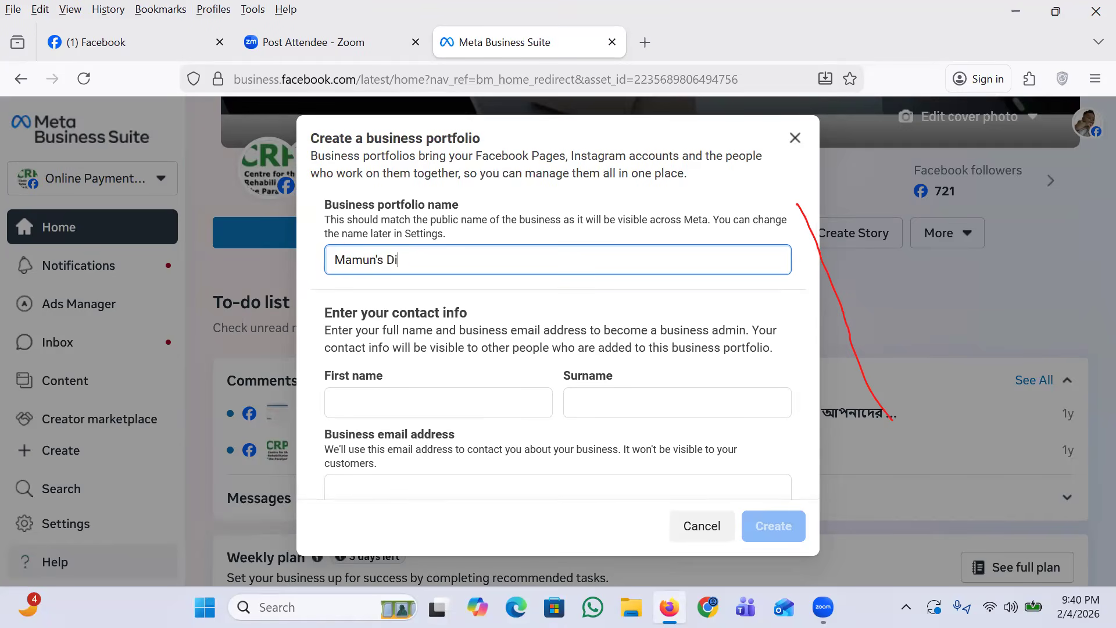
pyautogui.write('gital World')
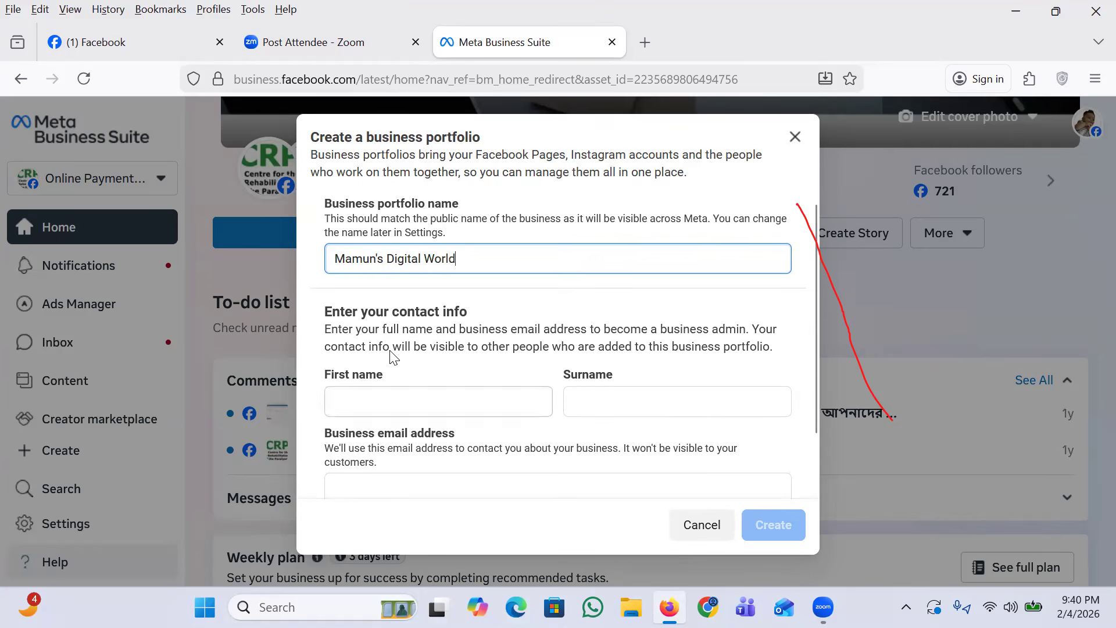
# Step: Fill in the business admin's first name and surname in the contact info
pyautogui.click(381, 387)
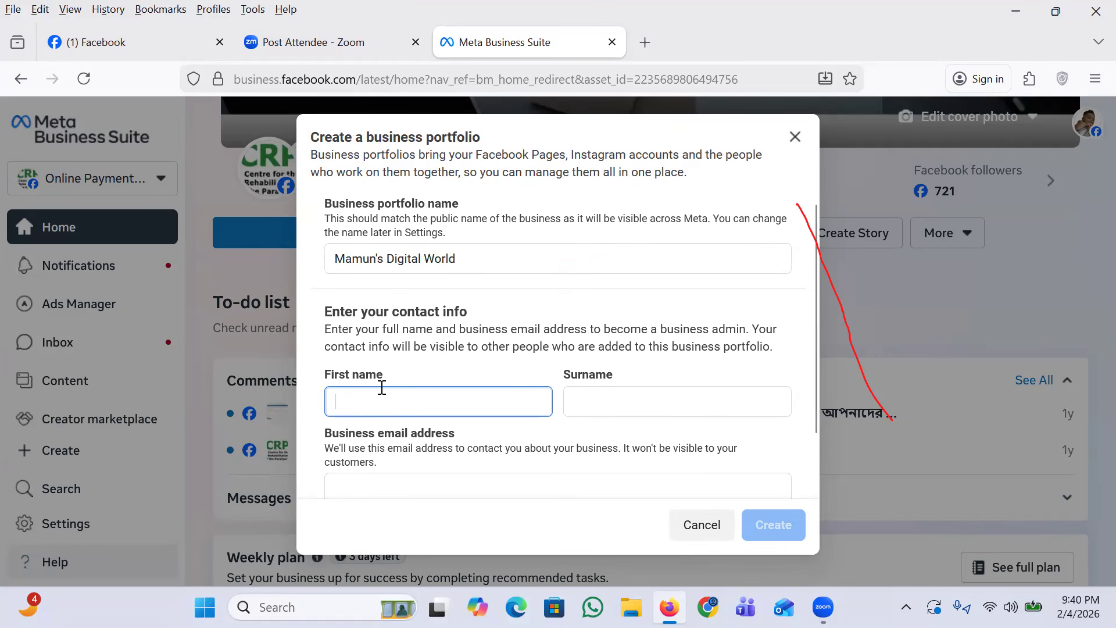
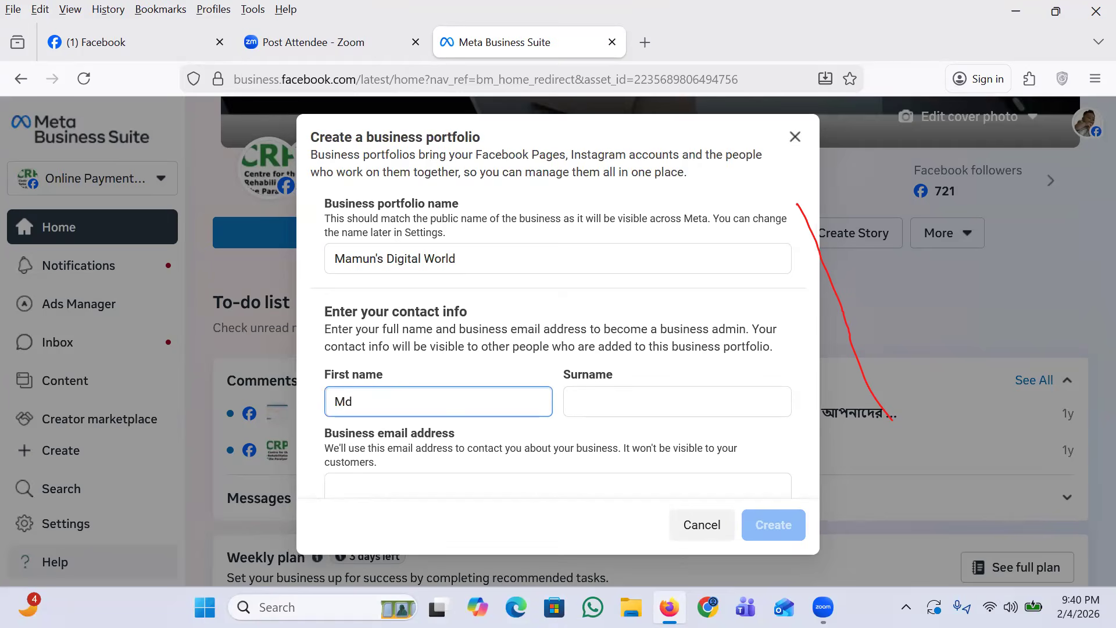
pyautogui.press('Tab')
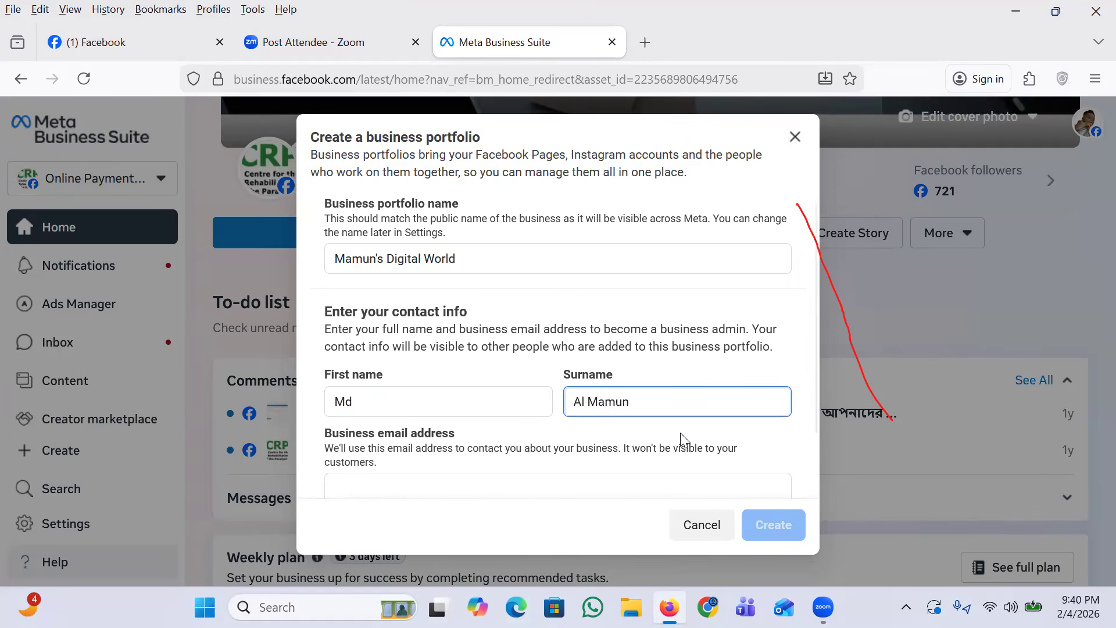
# Step: Fill in the business email address for the new portfolio's contact info
pyautogui.moveTo(814, 387); pyautogui.dragTo(799, 483)
pyautogui.click(500, 425)
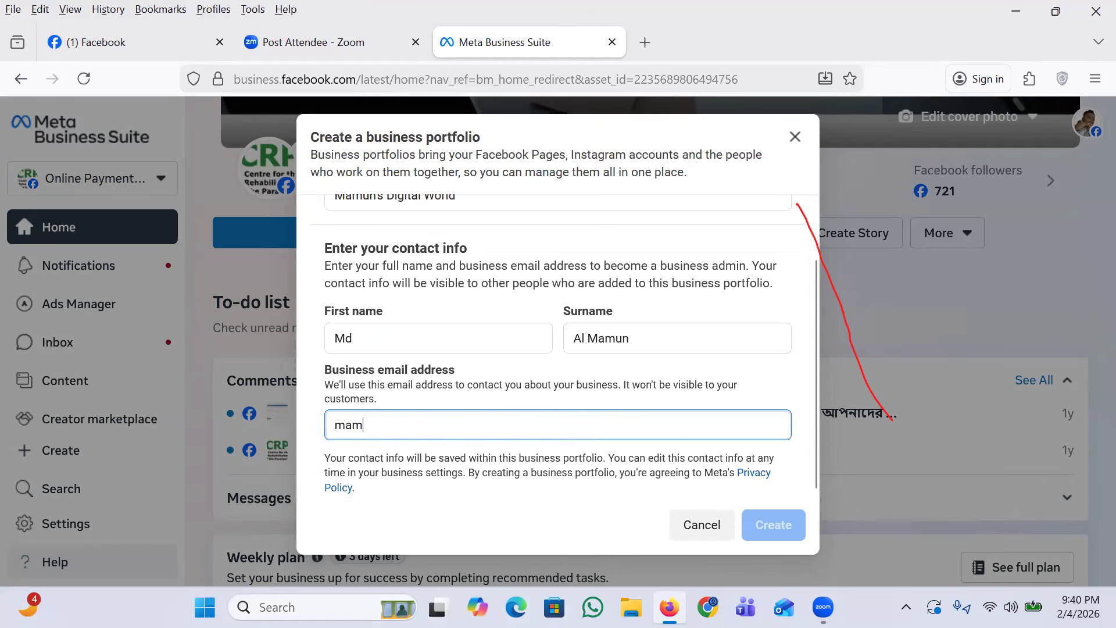
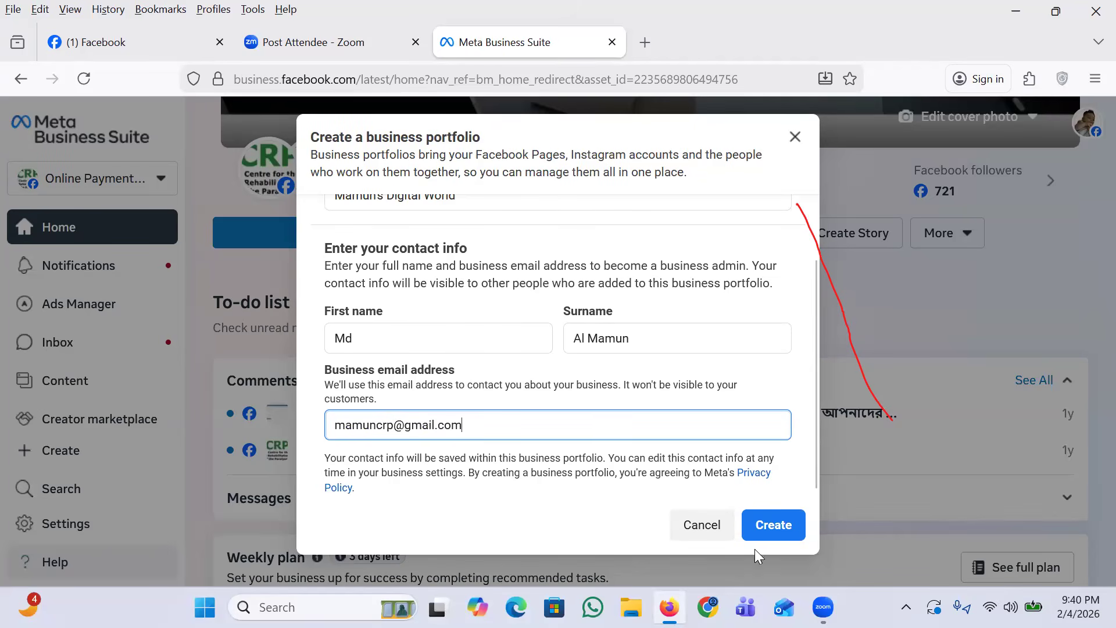
# Step: Create the business portfolio without adding any Pages or further people, and confirm its details
pyautogui.click(783, 532)
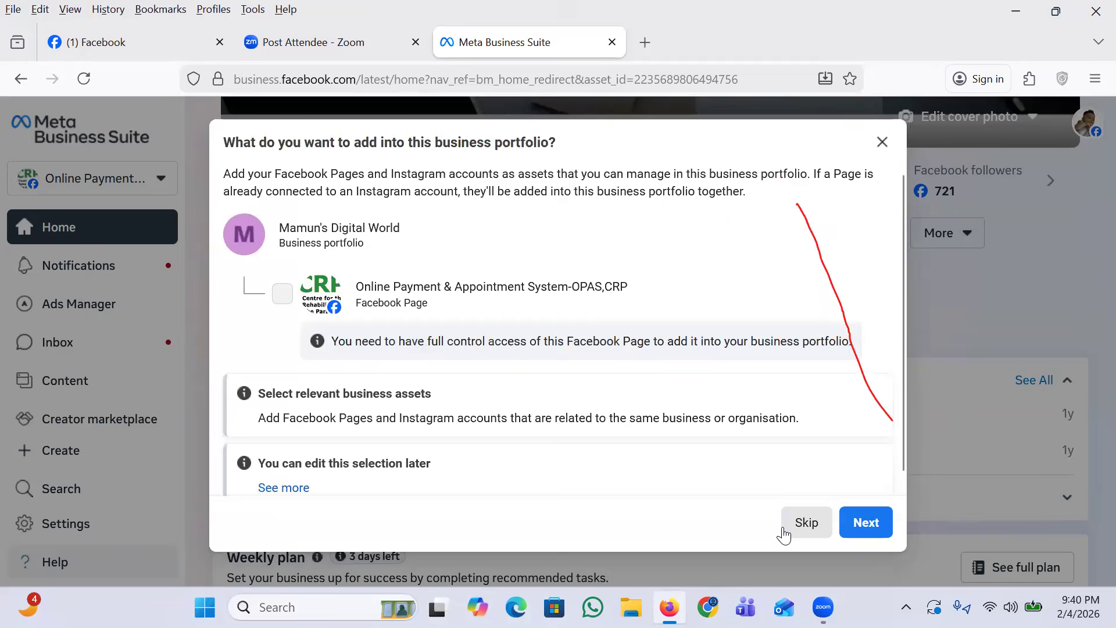
pyautogui.click(865, 522)
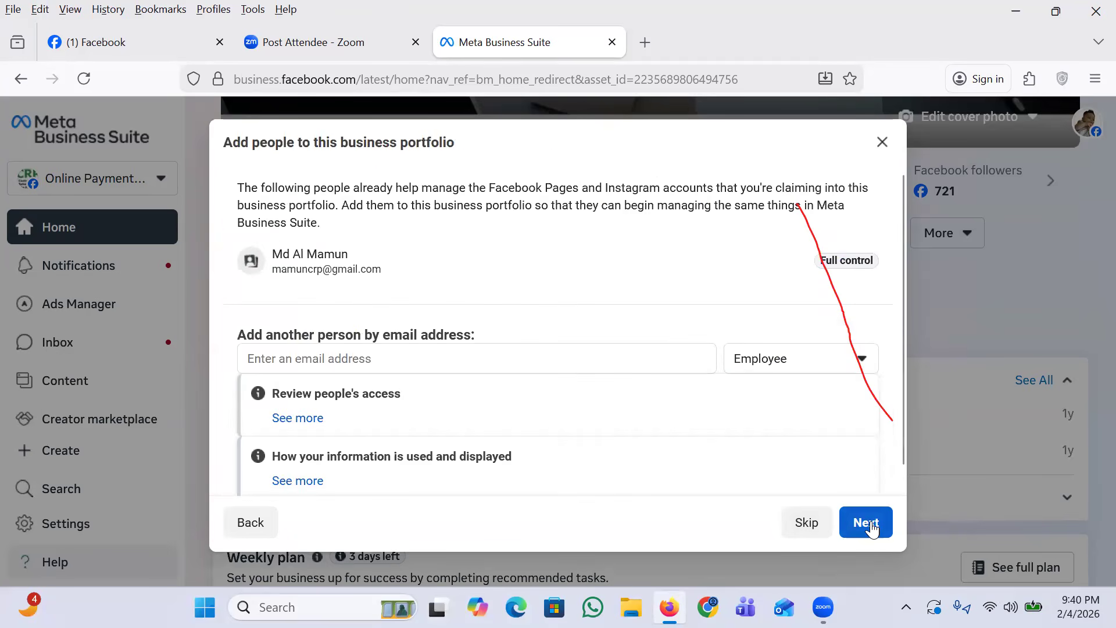
pyautogui.click(865, 523)
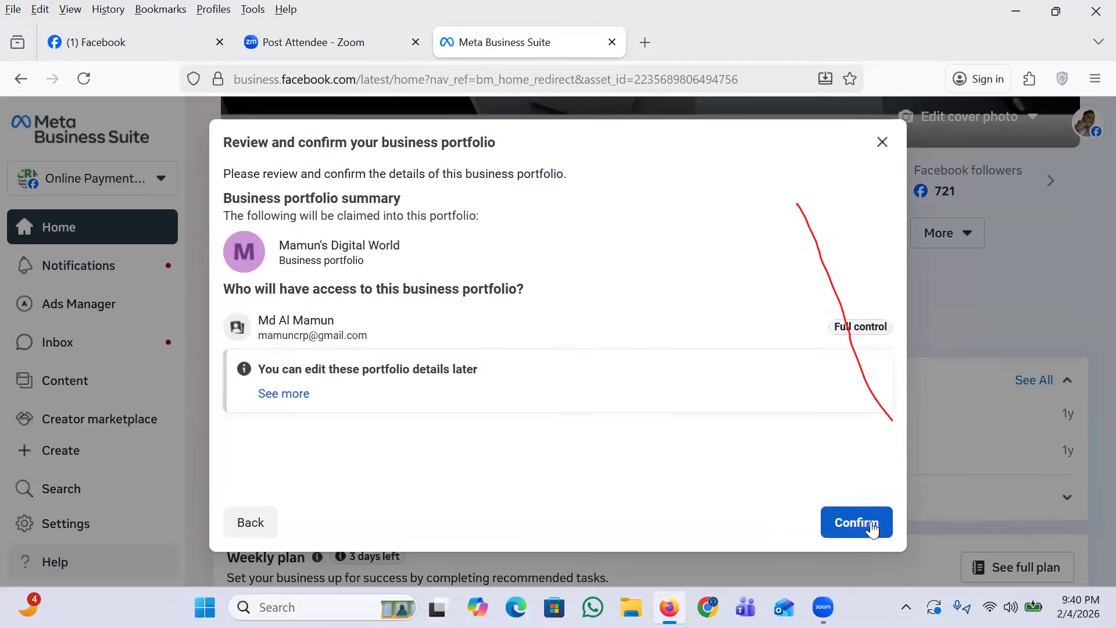
pyautogui.click(871, 526)
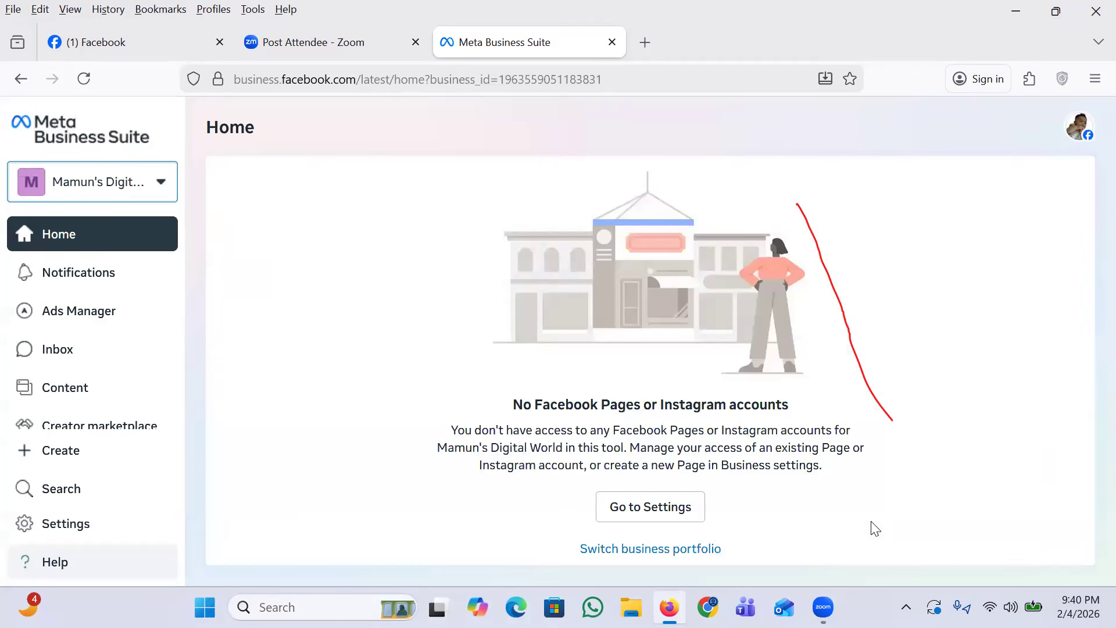
# Step: Open the Pages section in the new portfolio's settings and start creating a new Facebook Page
pyautogui.click(646, 514)
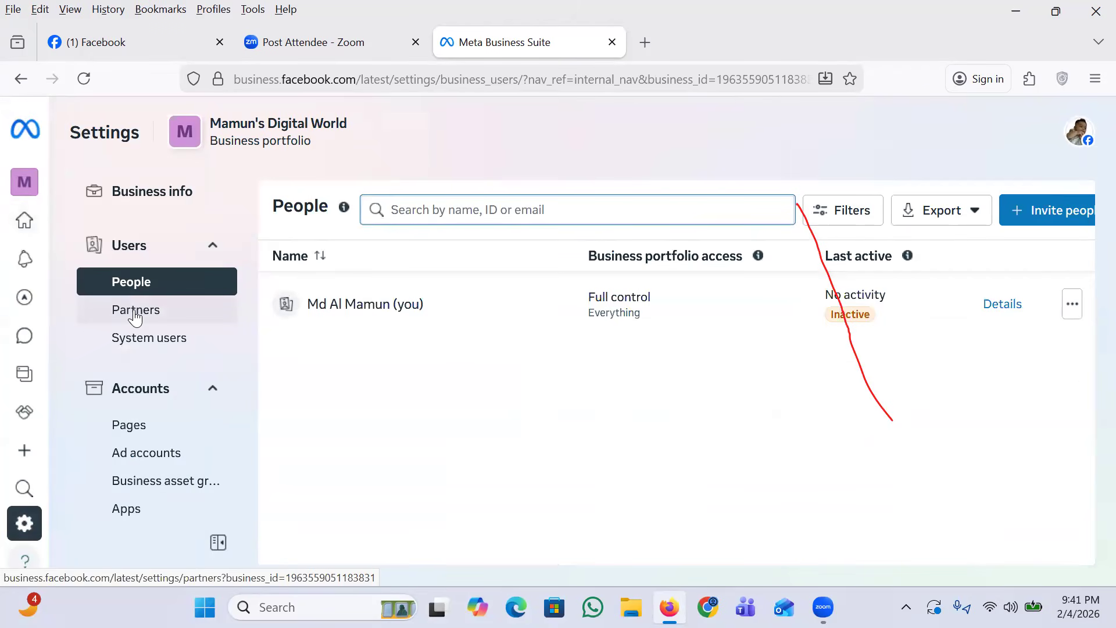
pyautogui.click(129, 426)
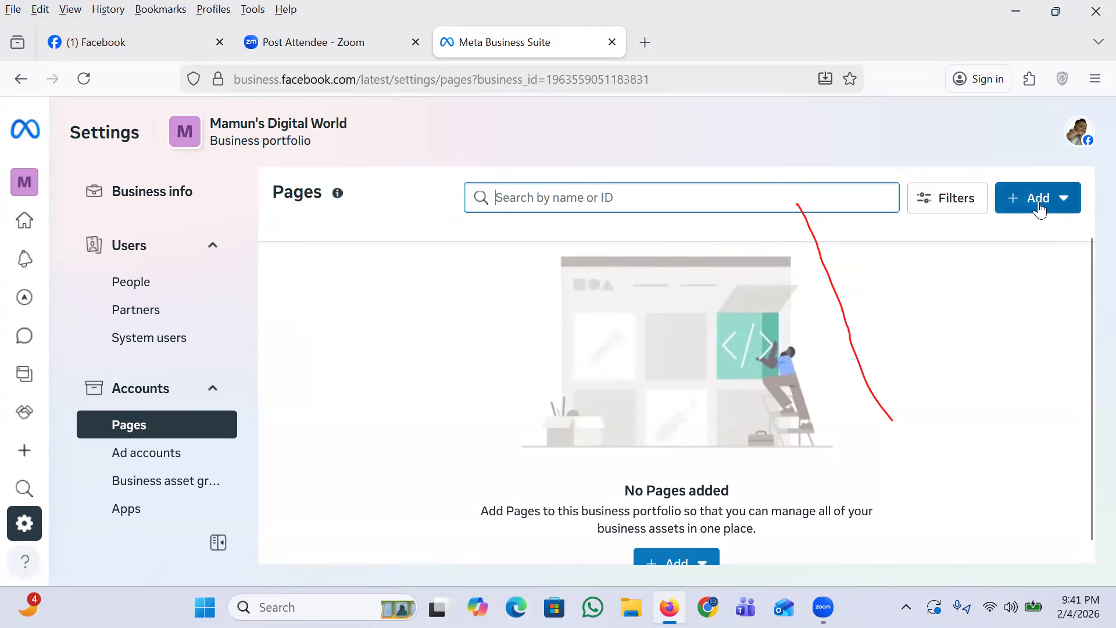
pyautogui.click(1020, 202)
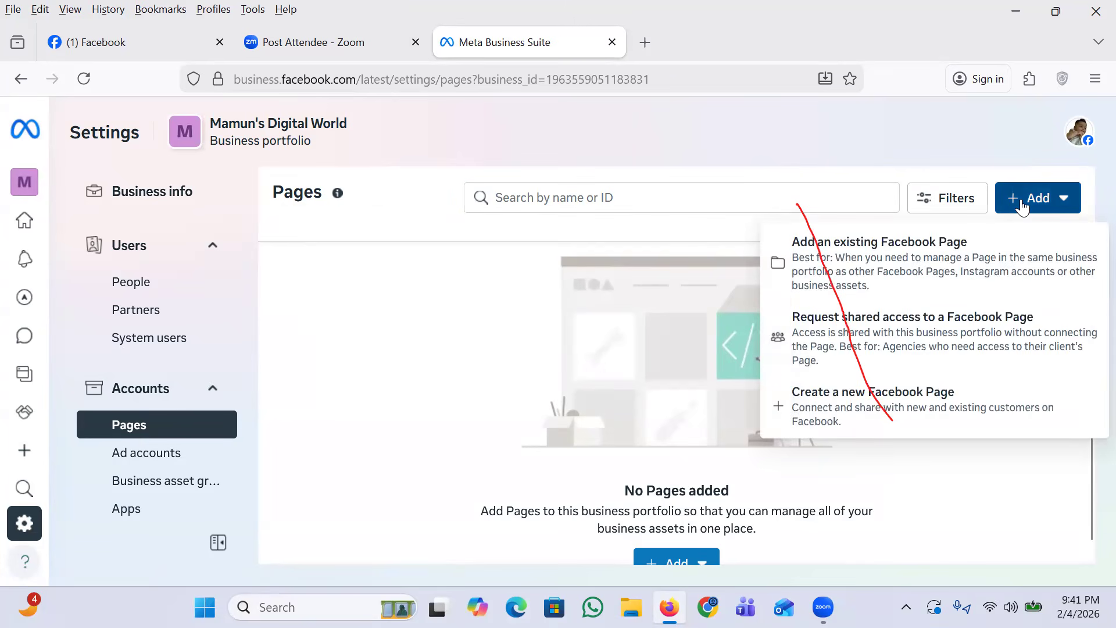
pyautogui.click(850, 415)
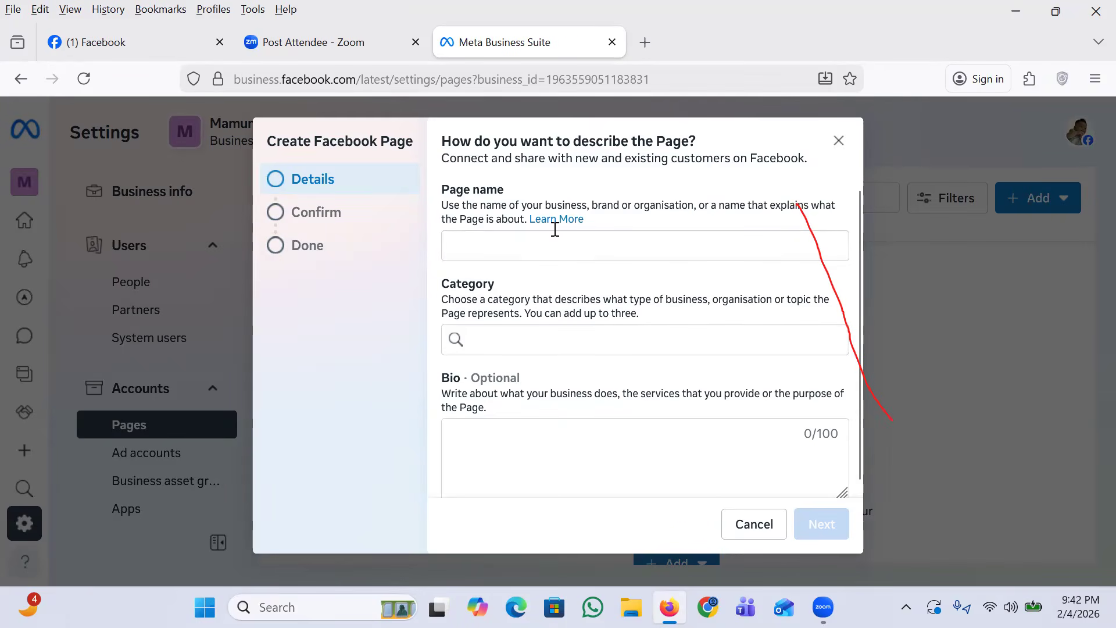
# Step: Name the new Facebook Page with the second part of the owner's name followed by "'s Tech World"
pyautogui.click(547, 245)
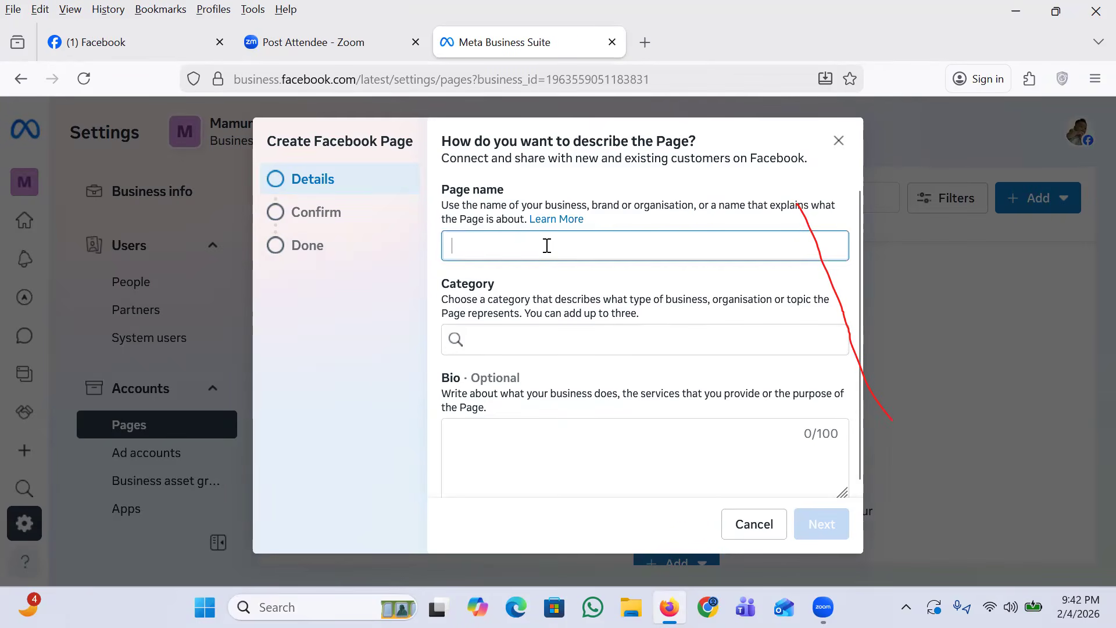
pyautogui.write('Mamun')
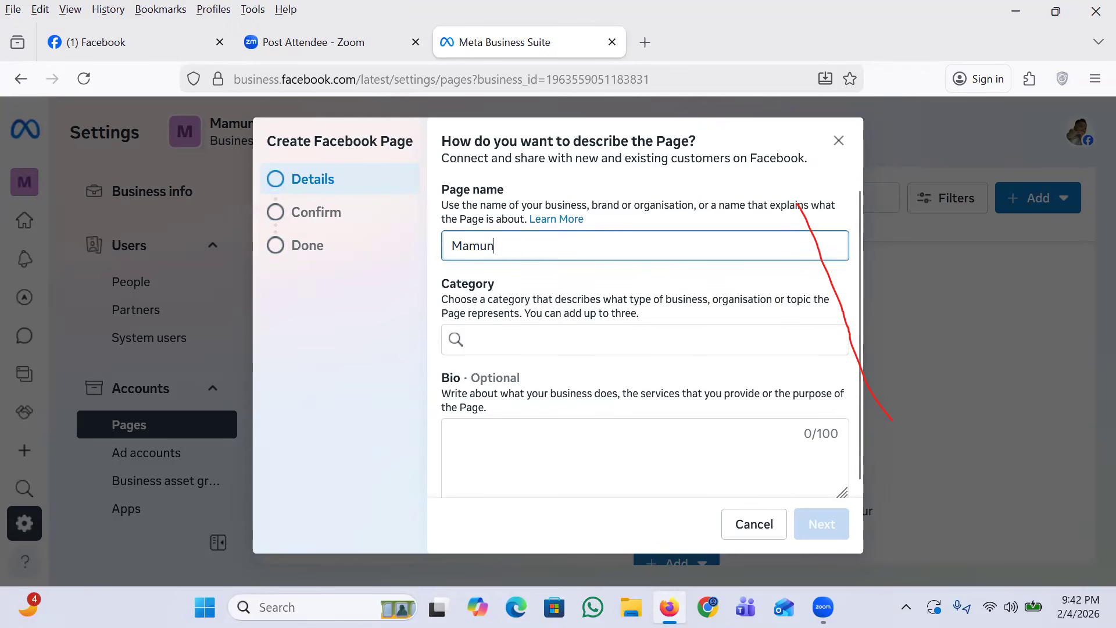
pyautogui.write("'s Tech")
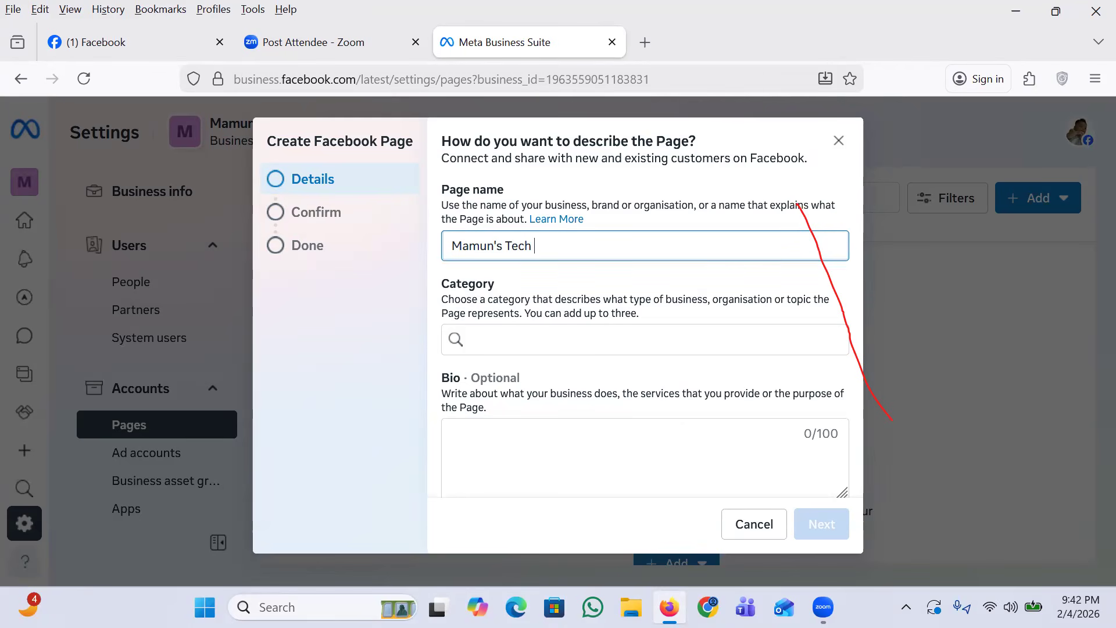
pyautogui.write(' World')
# Step: Set the Page's category to Social media agency and leave the bio empty
pyautogui.click(532, 343)
pyautogui.write('Social')
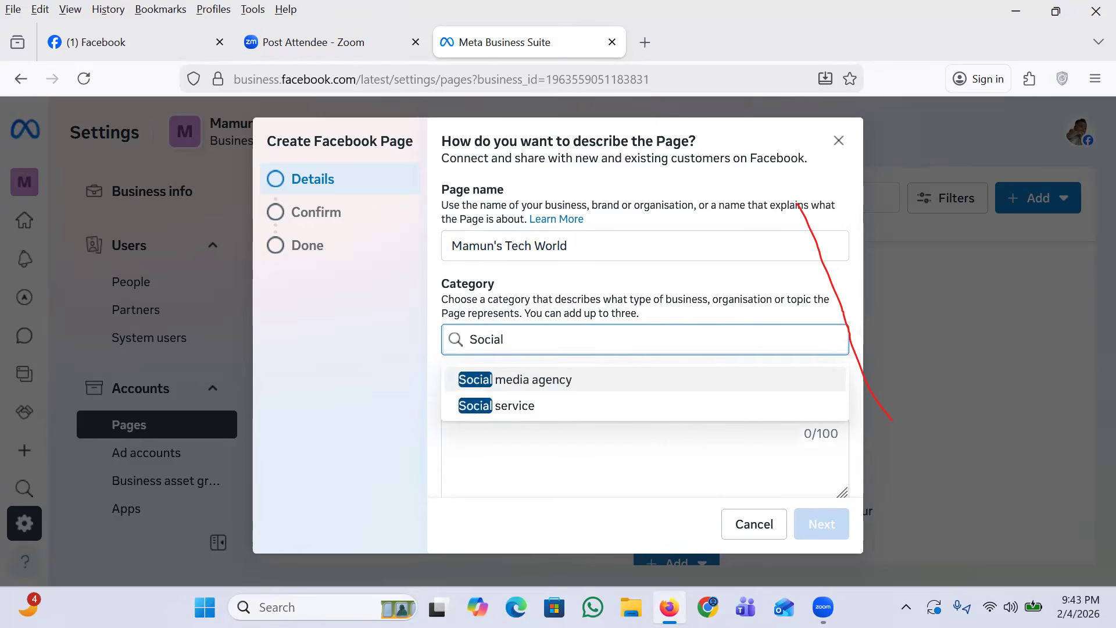
pyautogui.click(521, 385)
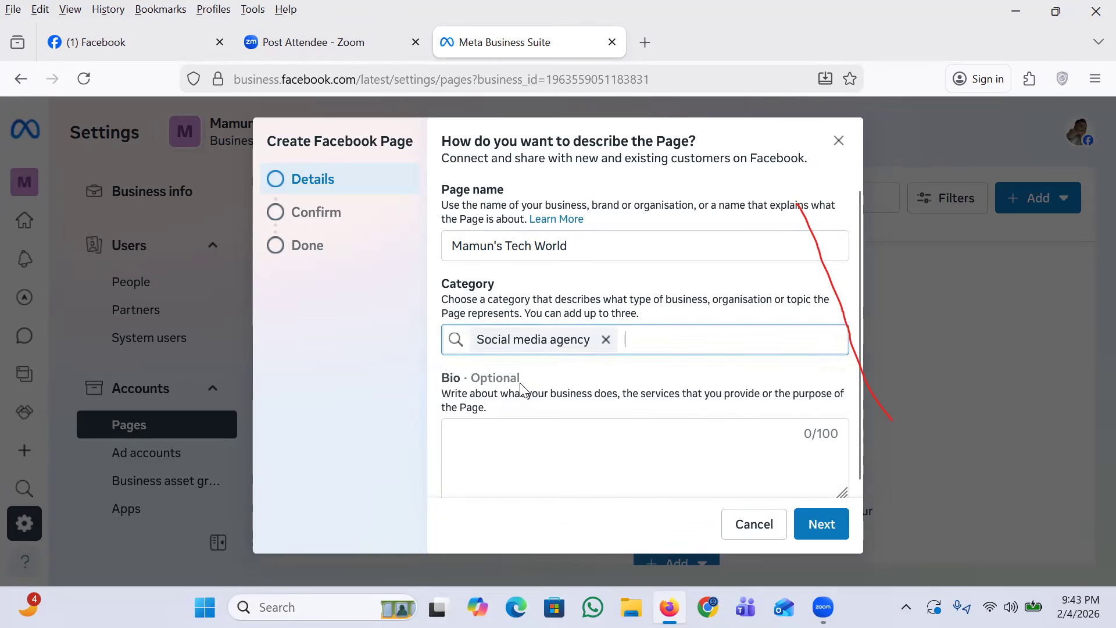
pyautogui.click(505, 447)
# Step: Agree to the Meta Commercial Terms and Page policies and create the Page in the business portfolio
pyautogui.click(819, 523)
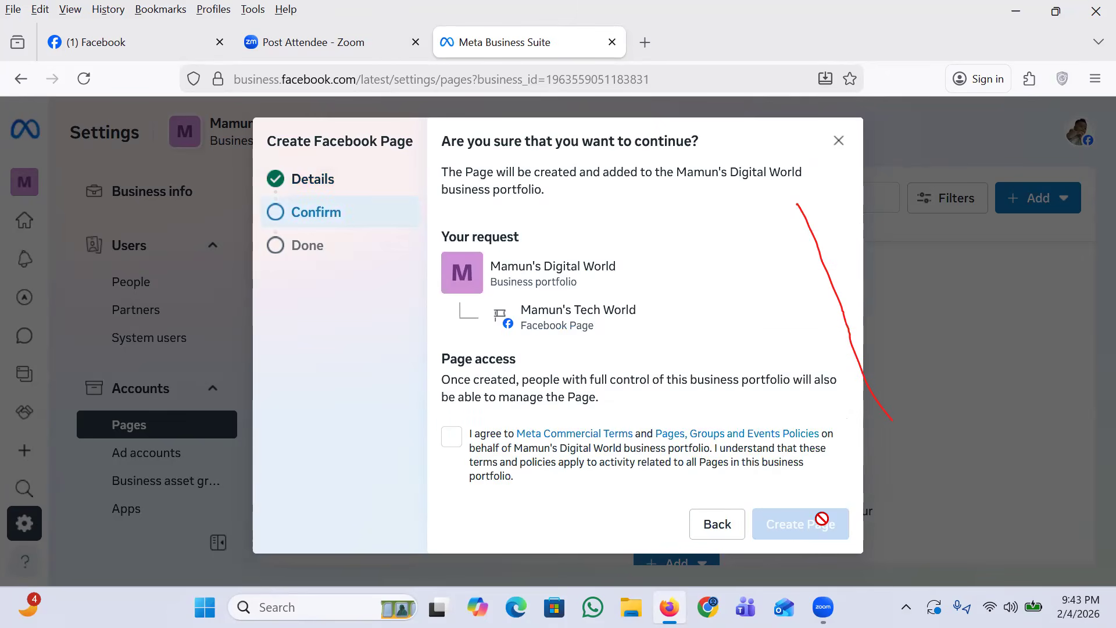
pyautogui.click(451, 437)
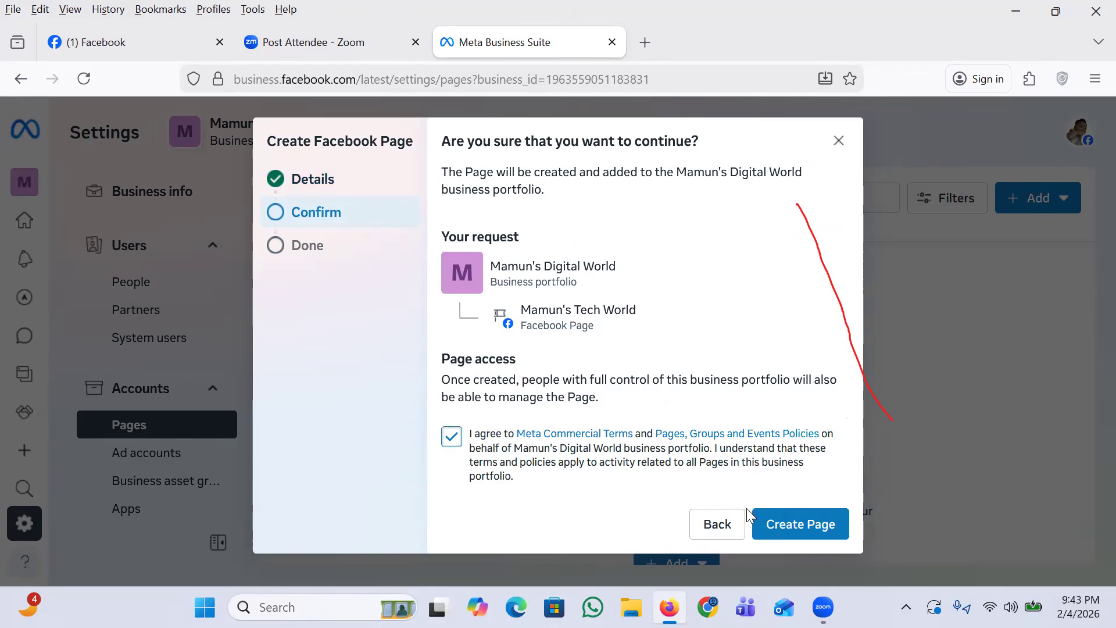
pyautogui.click(786, 524)
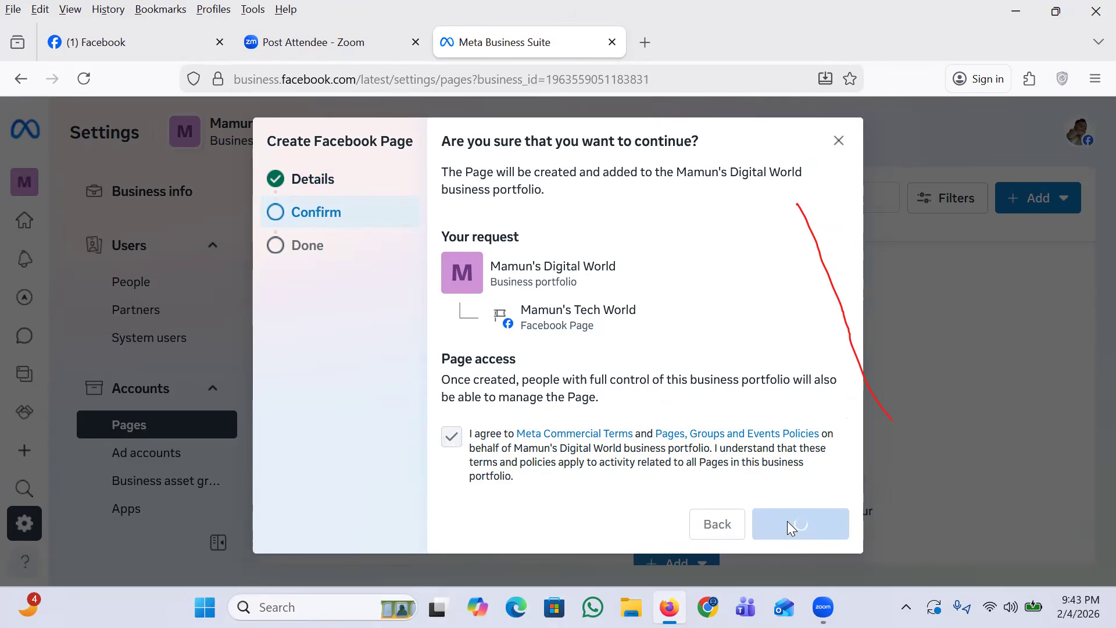
pyautogui.click(820, 527)
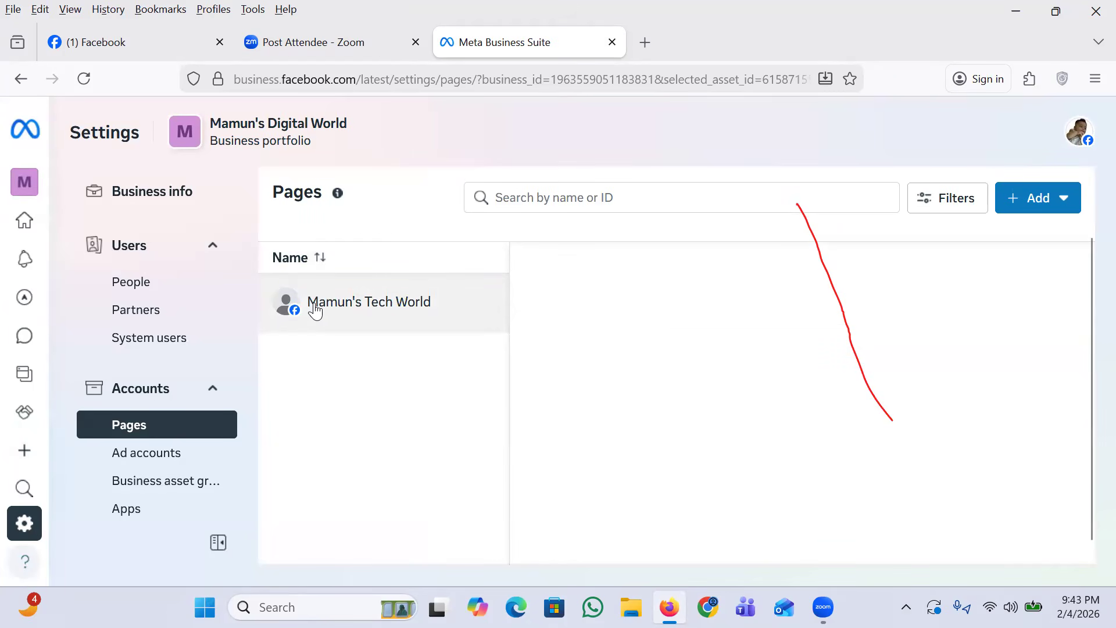
# Step: View the form for adding an existing Facebook Page to the portfolio, and close it
pyautogui.click(1016, 211)
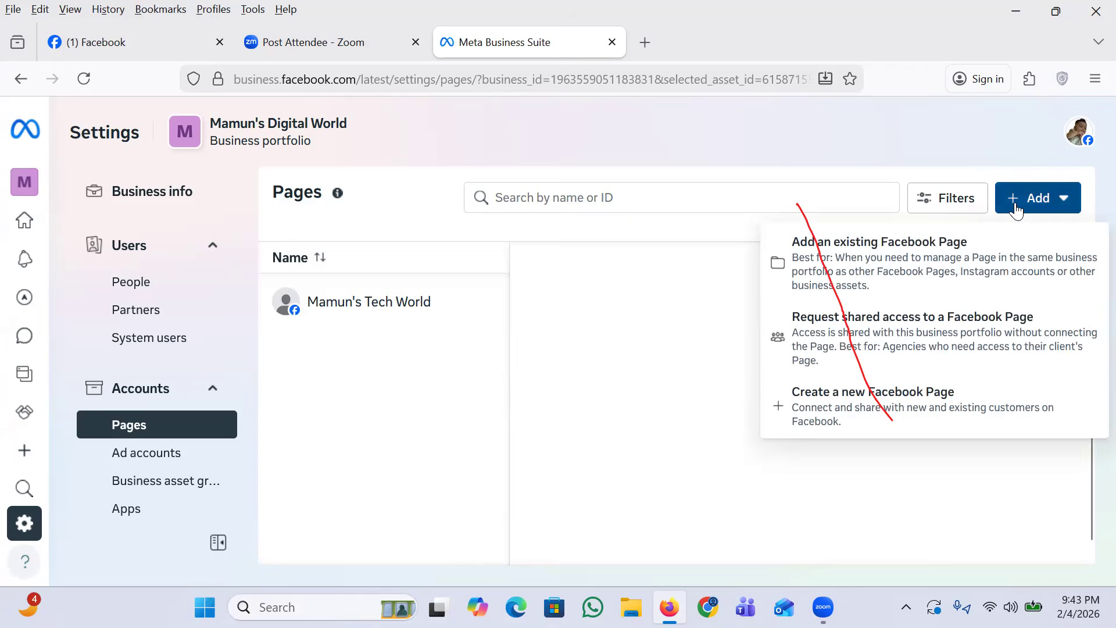
pyautogui.click(874, 265)
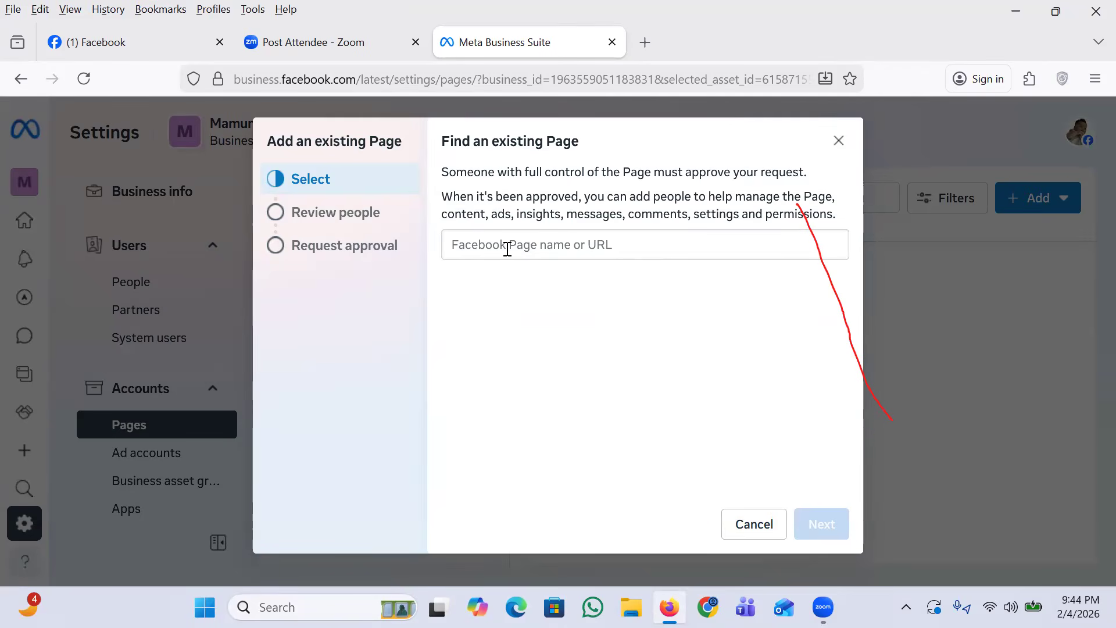
pyautogui.click(969, 222)
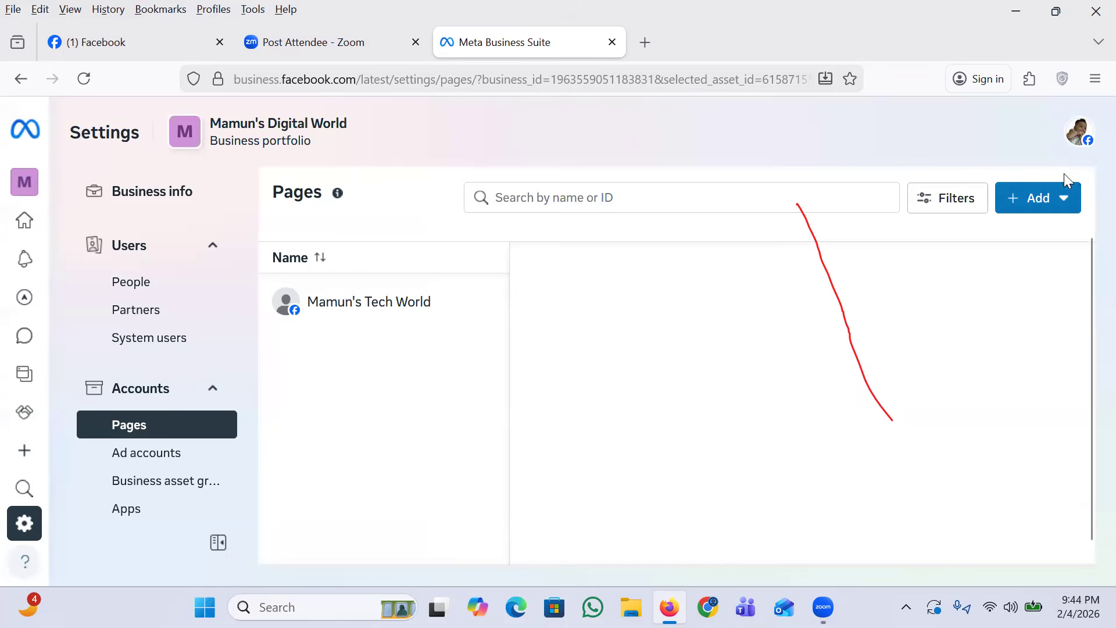
pyautogui.click(1063, 198)
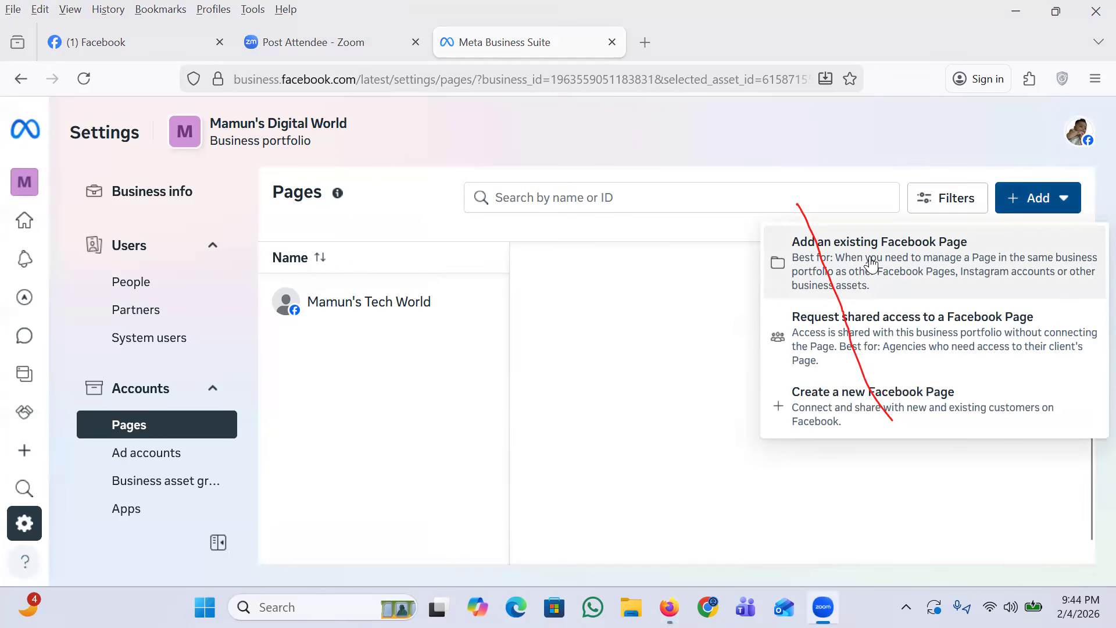
pyautogui.click(590, 196)
pyautogui.write('amar ')
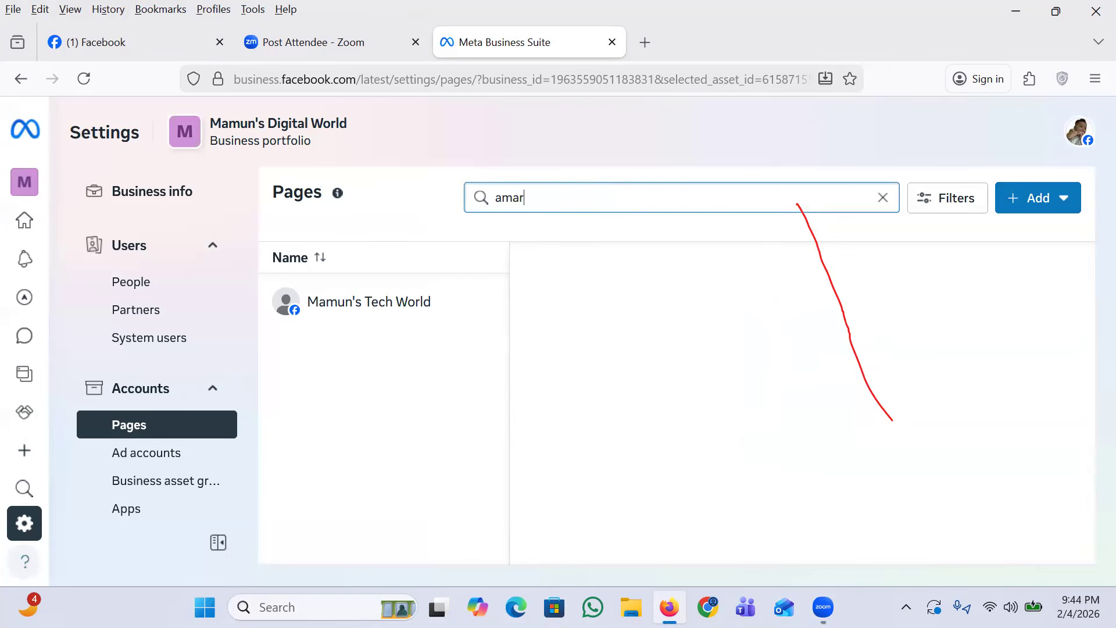
pyautogui.write('page ')
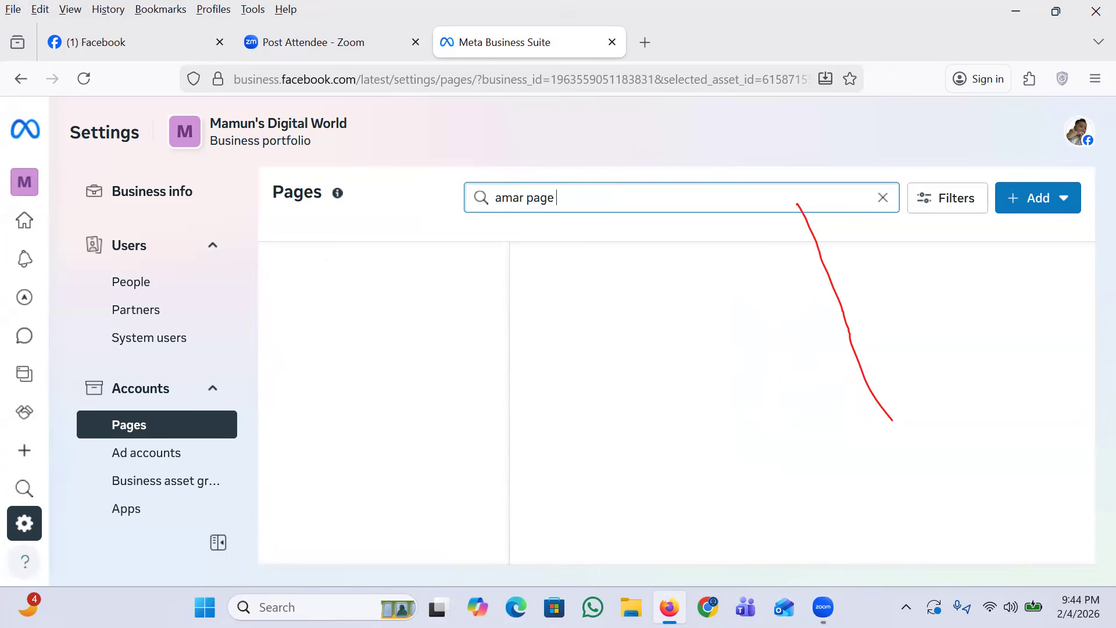
pyautogui.write('nai, oita o')
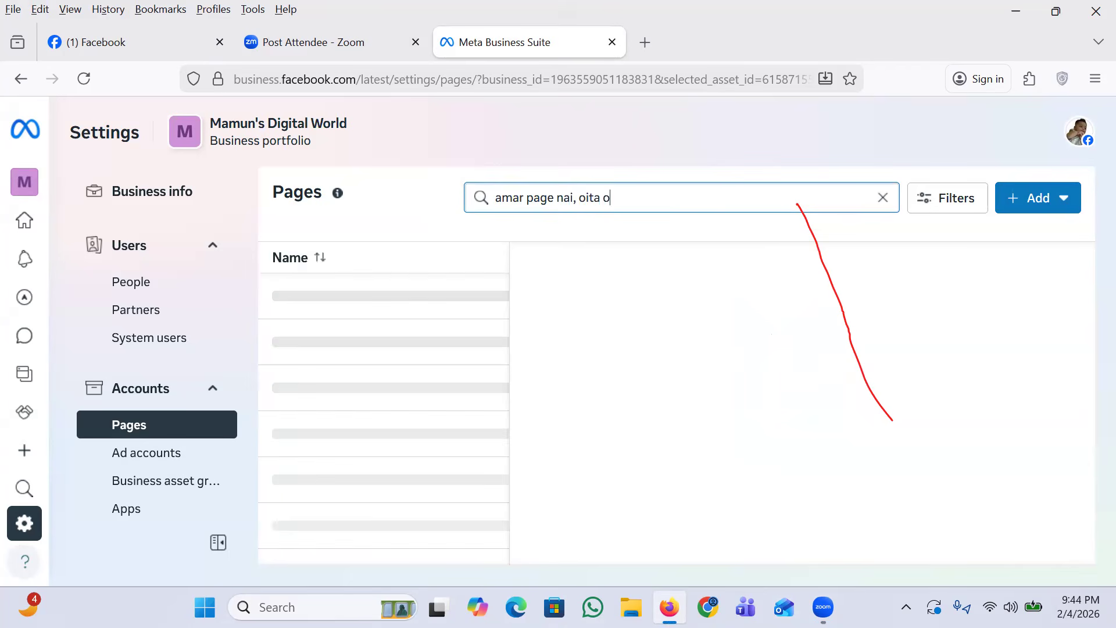
pyautogui.write('fficial')
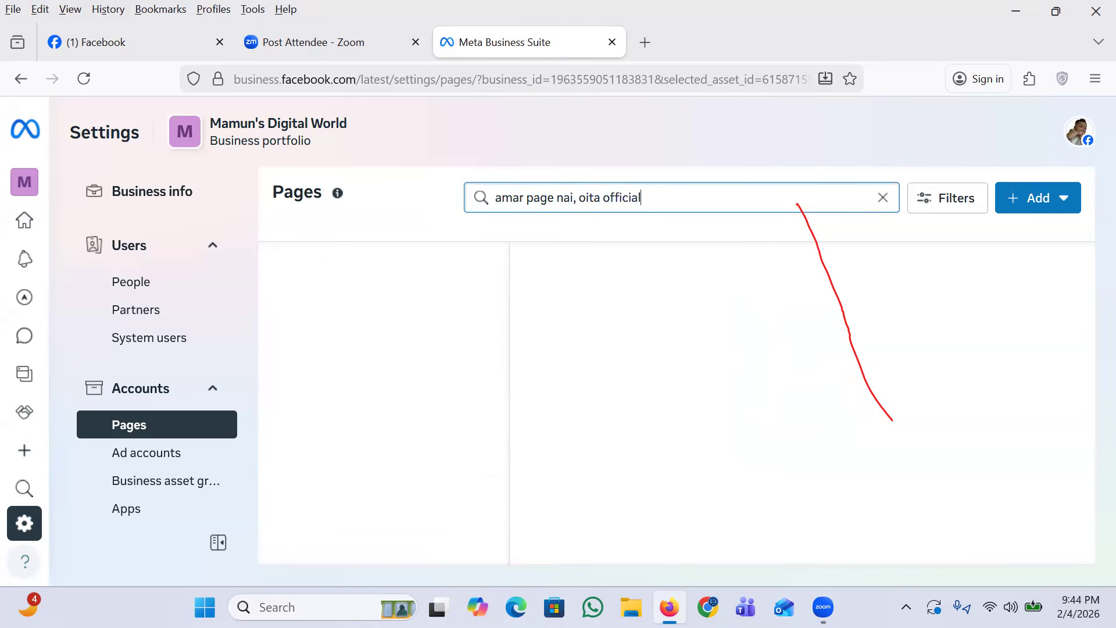
pyautogui.press('BackSpace')
pyautogui.press('BackSpace')
pyautogui.press('BackSpace')
pyautogui.press('BackSpace')
pyautogui.press('BackSpace')
pyautogui.press('BackSpace')
pyautogui.press('BackSpace')
pyautogui.press('BackSpace')
pyautogui.press('BackSpace')
pyautogui.press('BackSpace')
pyautogui.press('BackSpace')
pyautogui.press('BackSpace')
pyautogui.press('BackSpace')
pyautogui.press('BackSpace')
pyautogui.press('BackSpace')
pyautogui.press('BackSpace')
pyautogui.press('BackSpace')
pyautogui.press('BackSpace')
pyautogui.press('BackSpace')
pyautogui.press('BackSpace')
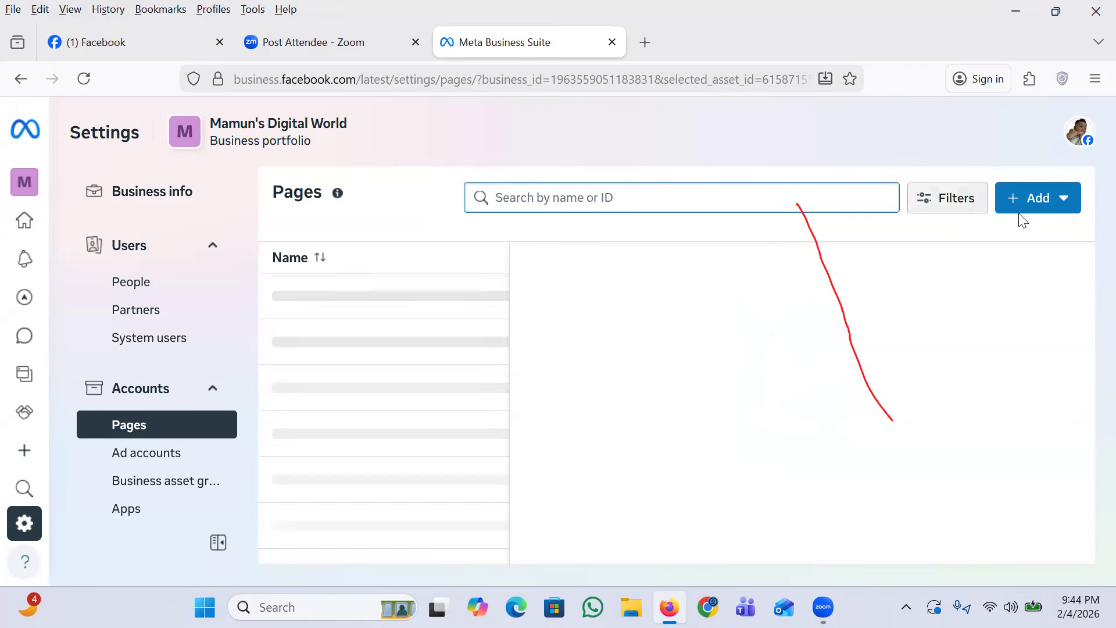
# Step: Start a request for shared access to the Liza's Tech World Facebook Page and continue to its access options
pyautogui.click(1036, 204)
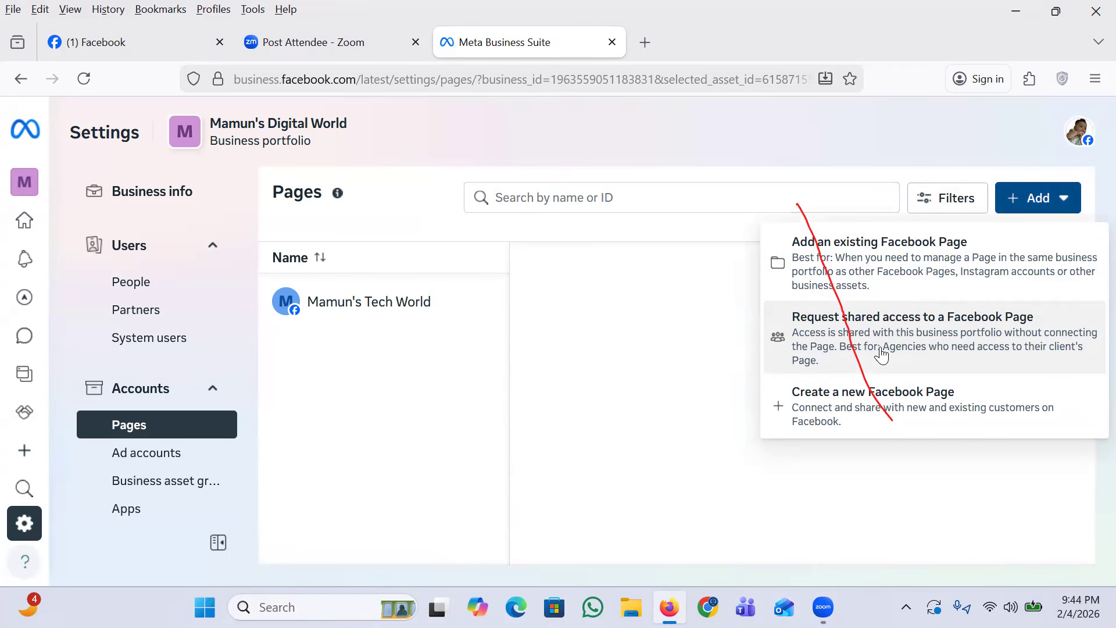
pyautogui.click(914, 337)
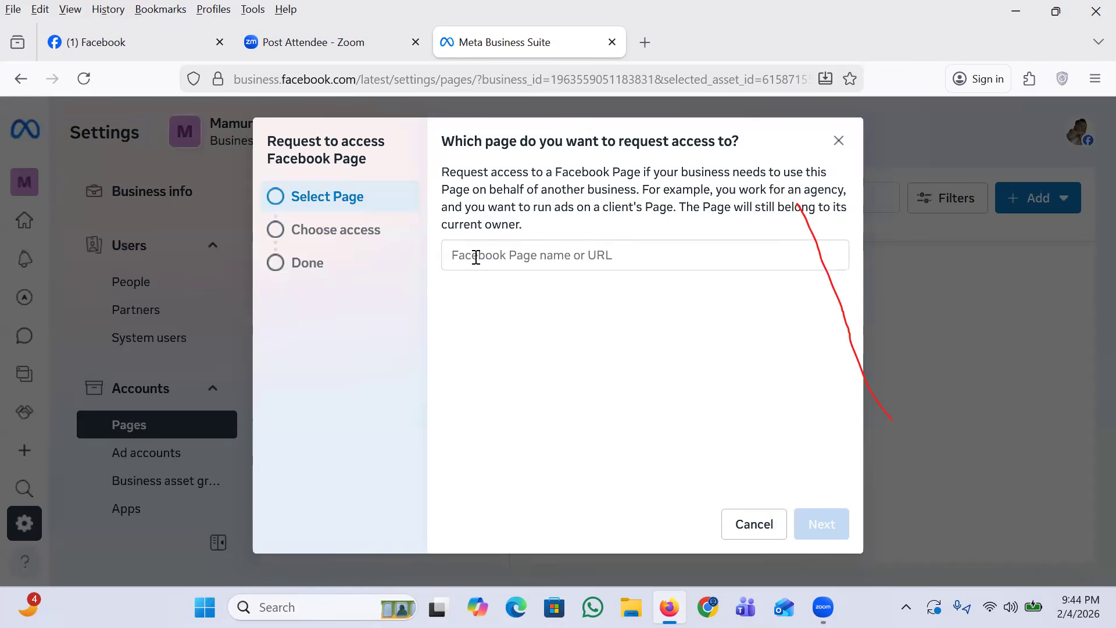
pyautogui.click(557, 256)
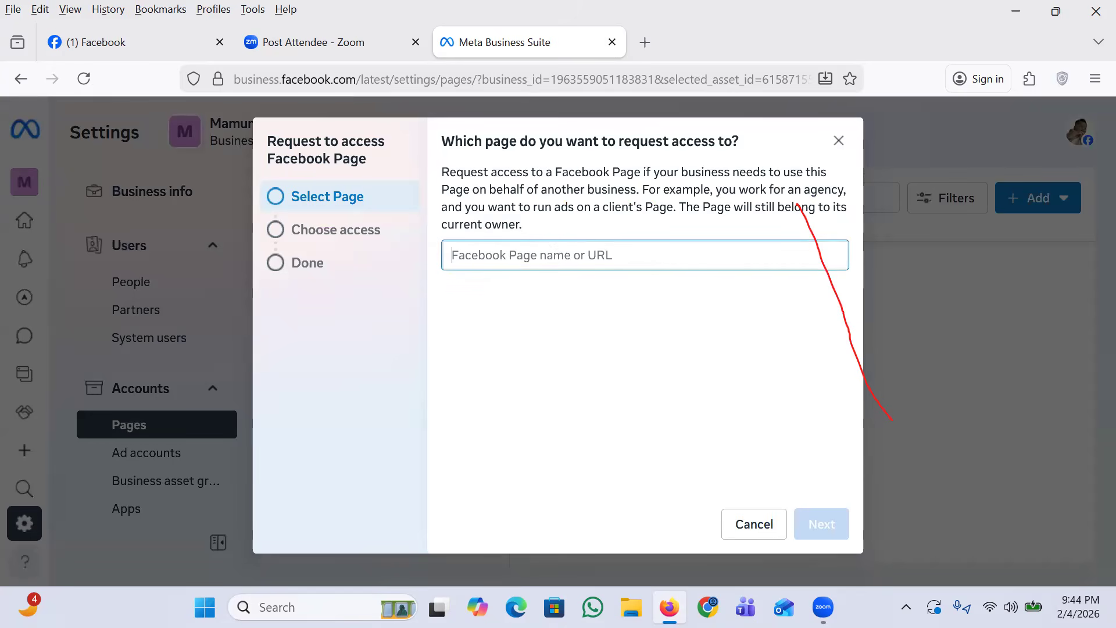
pyautogui.write('Liza')
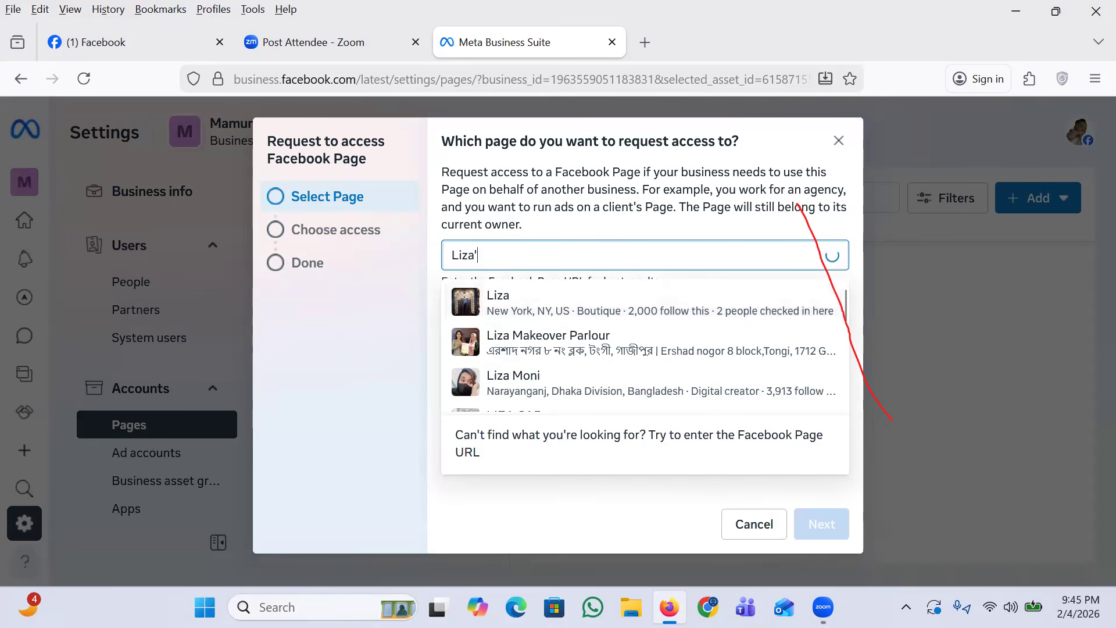
pyautogui.write("'s Worls")
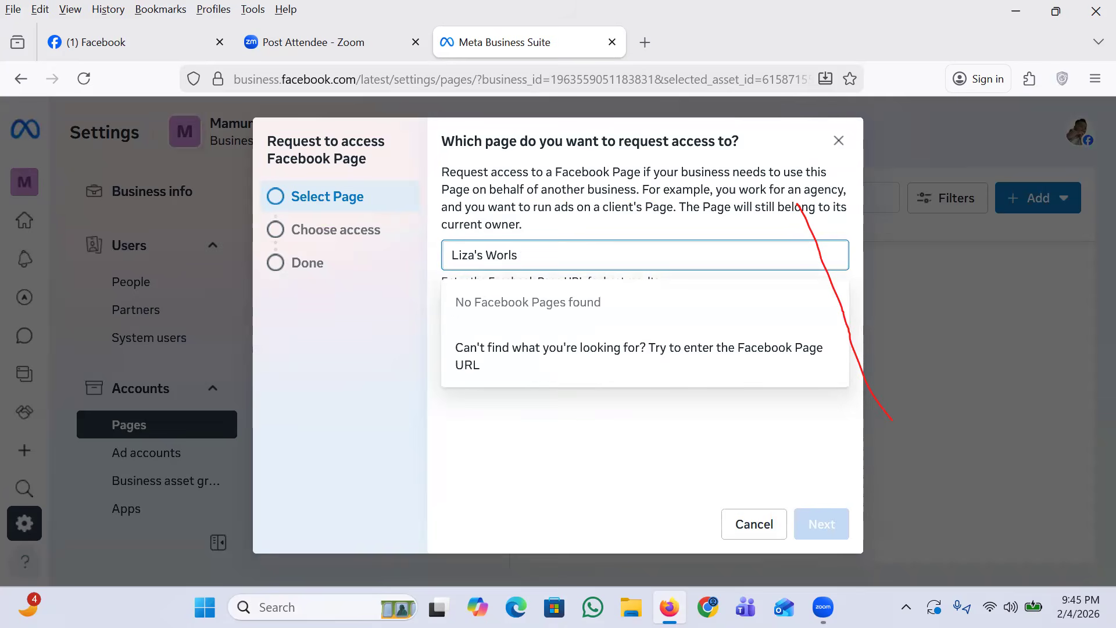
pyautogui.press('BackSpace')
pyautogui.write('d')
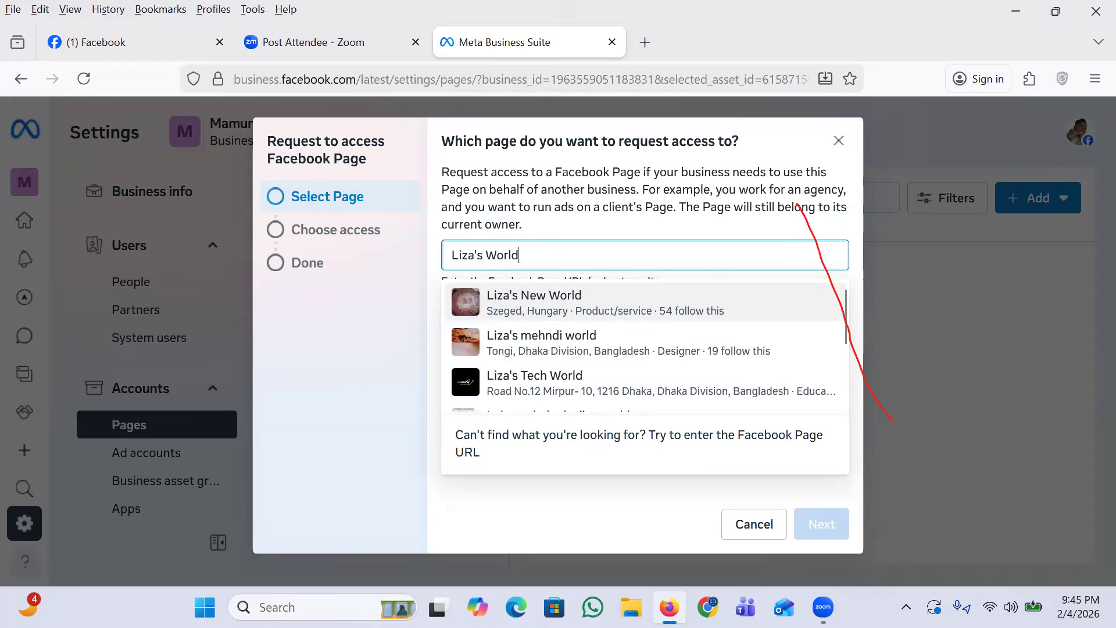
pyautogui.click(567, 397)
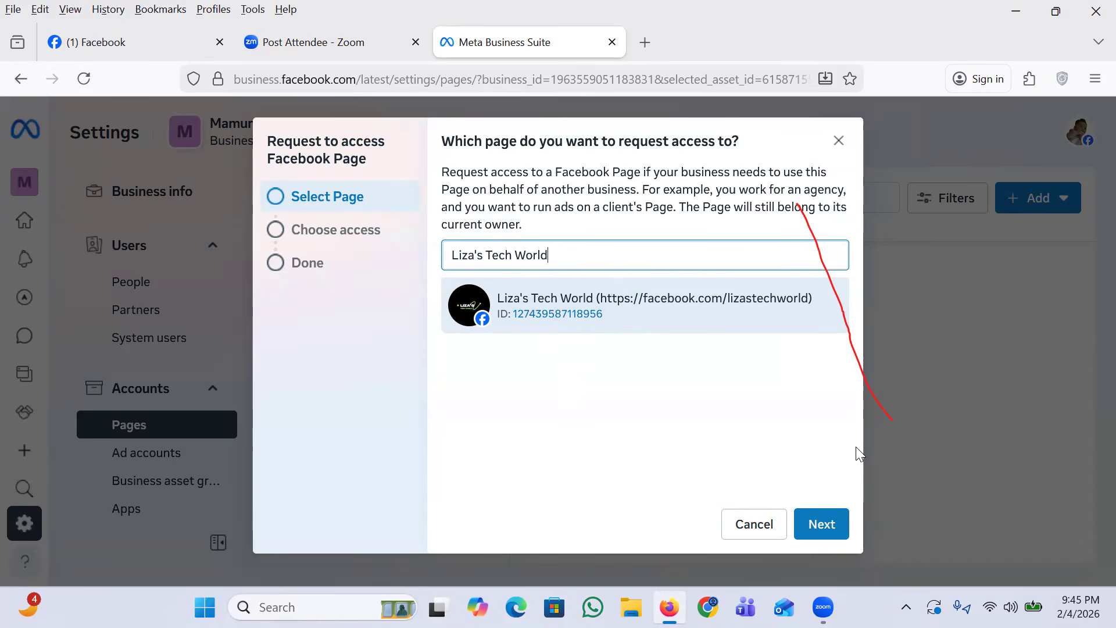
pyautogui.click(809, 523)
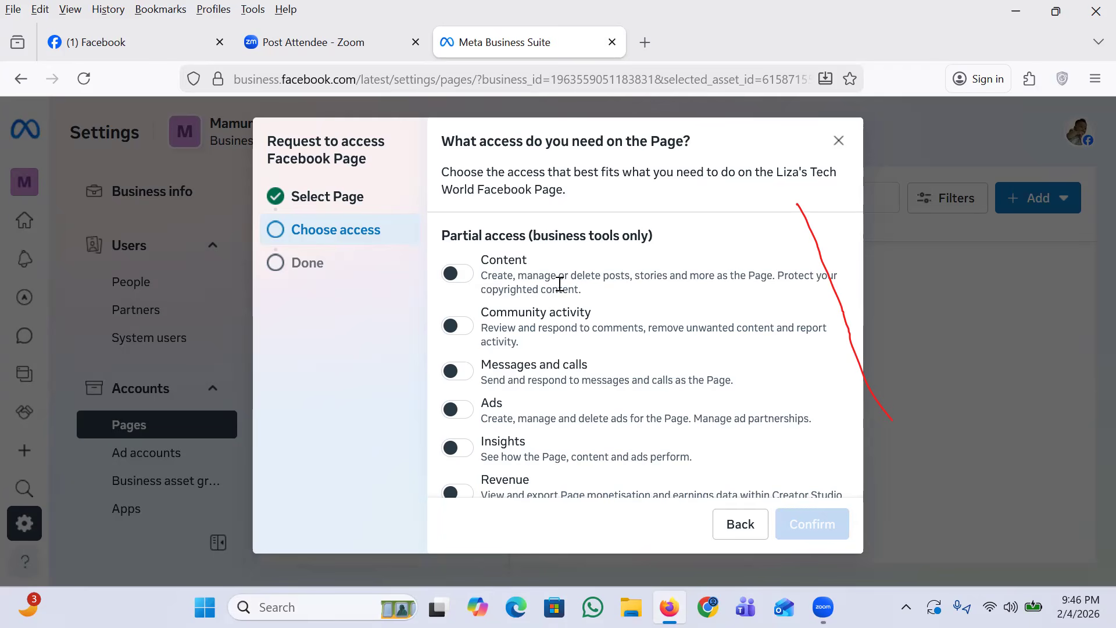
# Step: Turn on partial access to content, community activity, messages and calls, ads and insights in the Liza's Tech World Page request
pyautogui.click(458, 278)
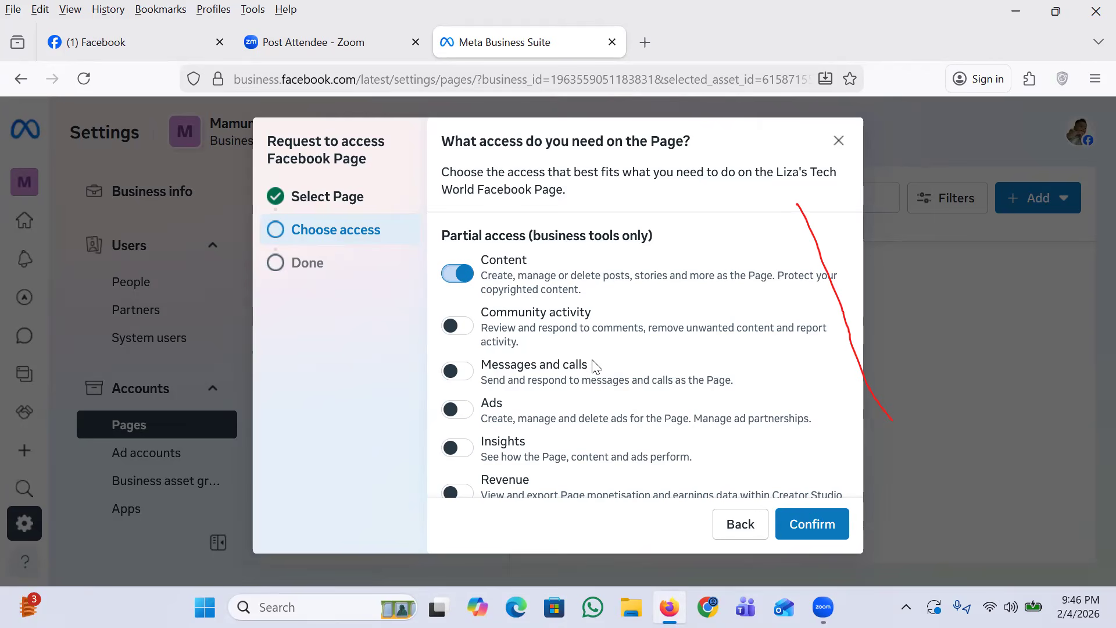
pyautogui.click(449, 329)
pyautogui.click(451, 335)
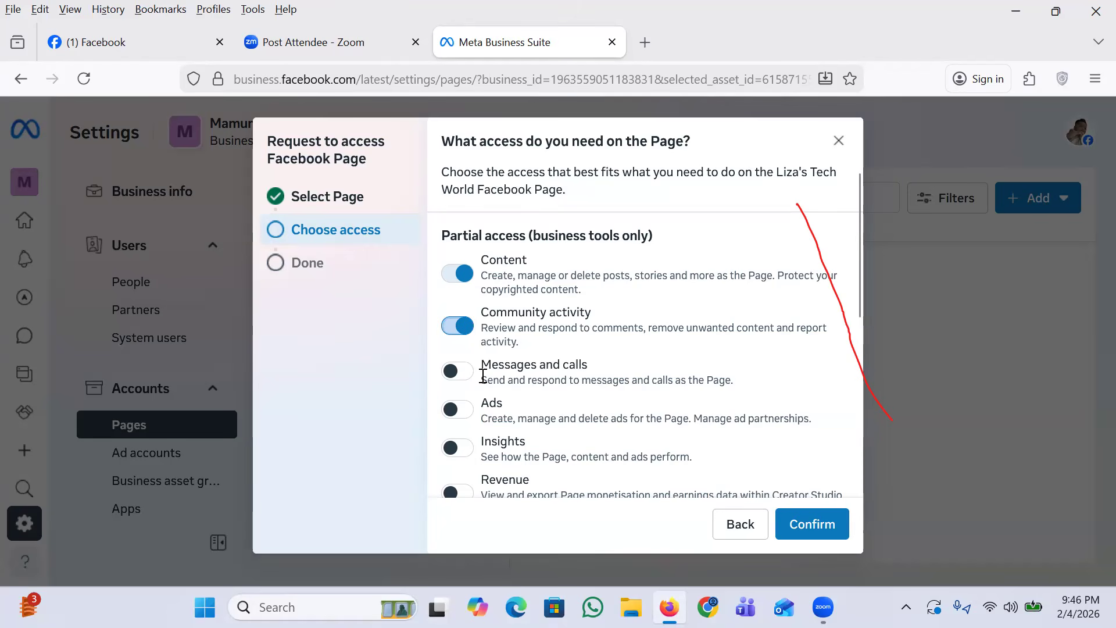
pyautogui.click(457, 373)
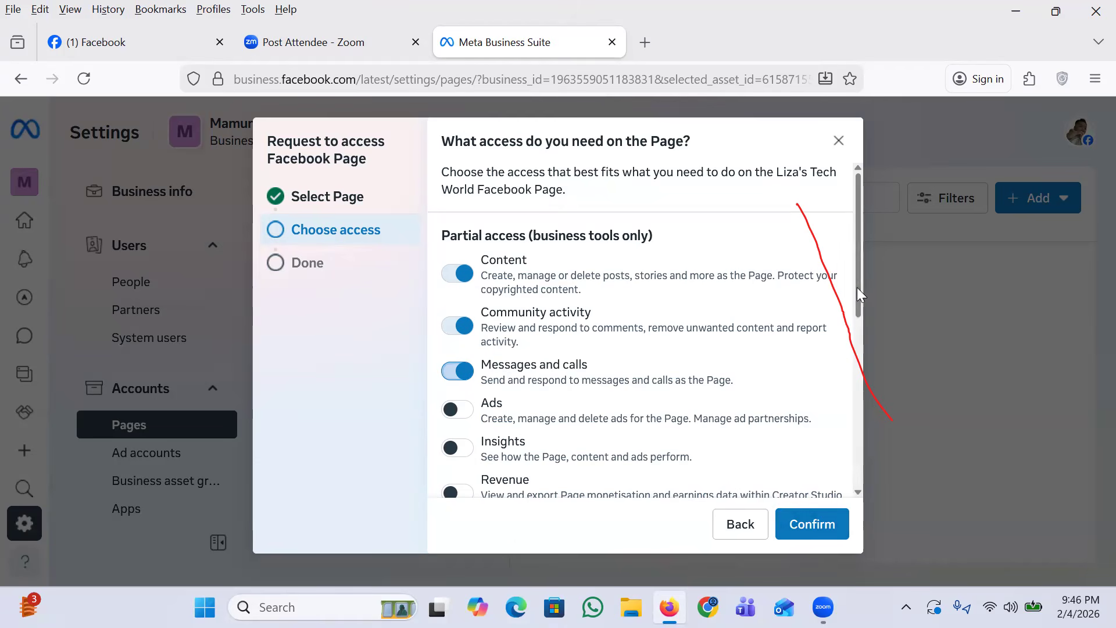
pyautogui.moveTo(857, 287); pyautogui.dragTo(858, 308)
pyautogui.scroll(-3, 856, 304)
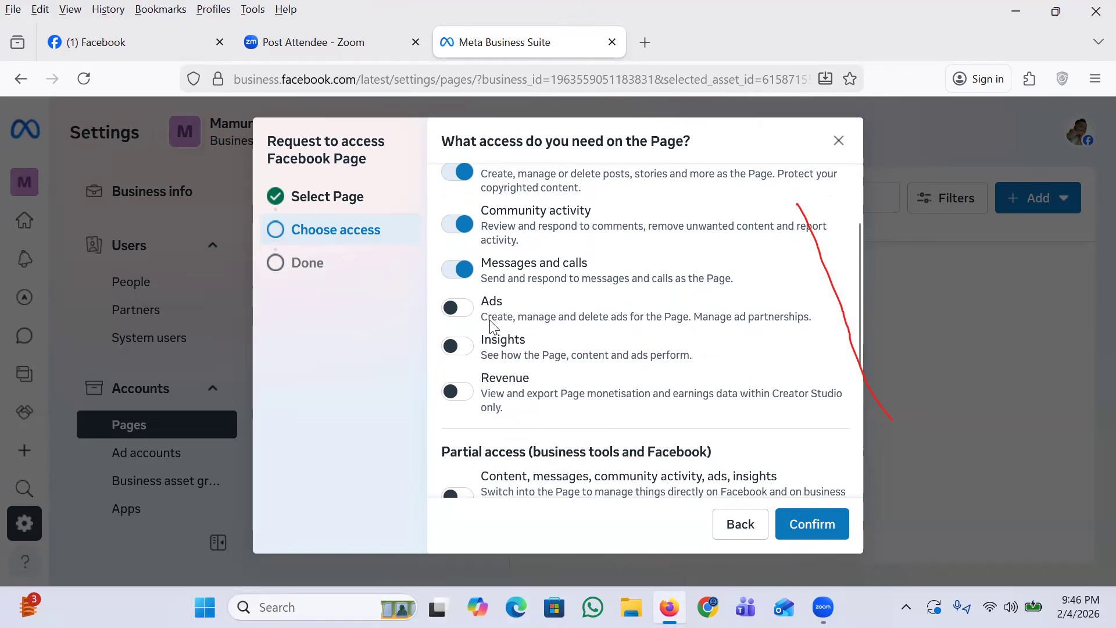
pyautogui.click(462, 311)
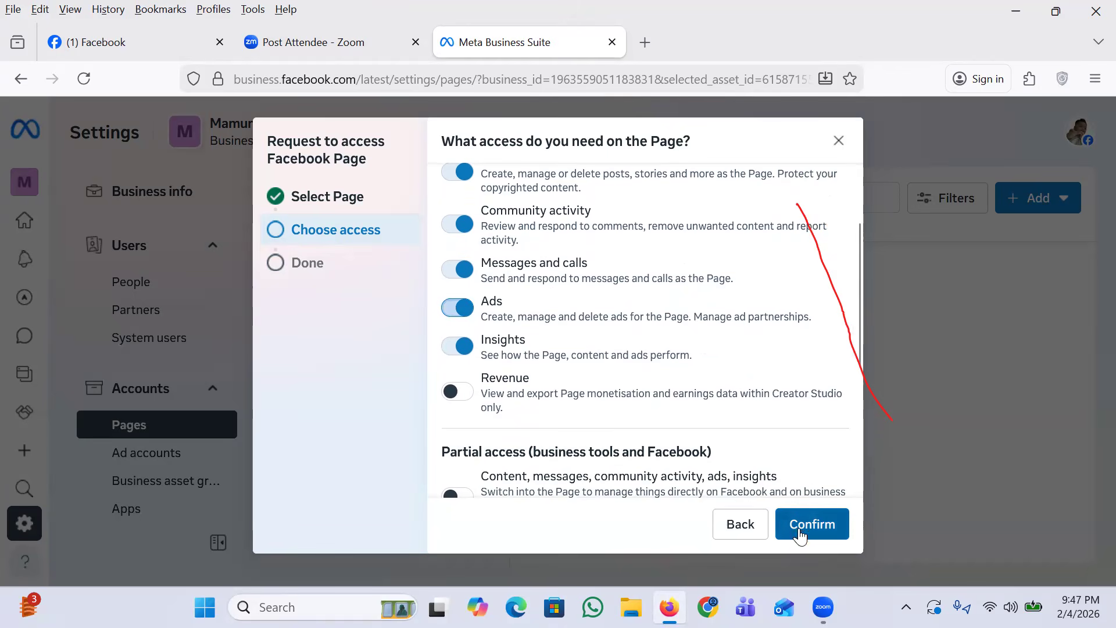
# Step: Turn off the content, community activity, and messages and calls permissions in the Page access request
pyautogui.moveTo(859, 287); pyautogui.dragTo(849, 210)
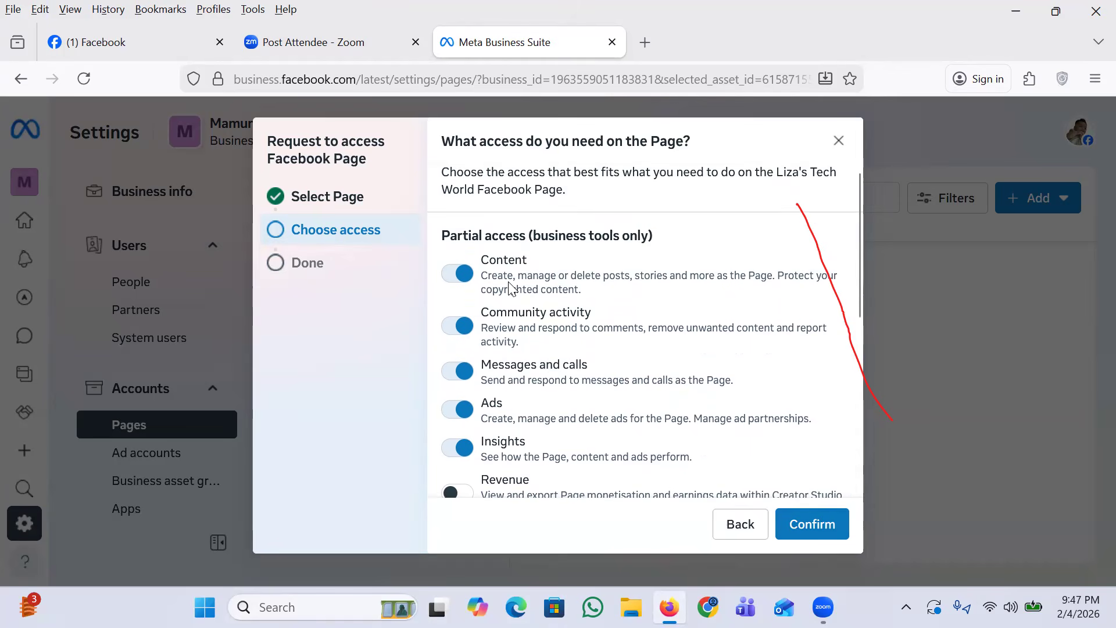
pyautogui.click(459, 286)
pyautogui.click(452, 366)
pyautogui.click(456, 325)
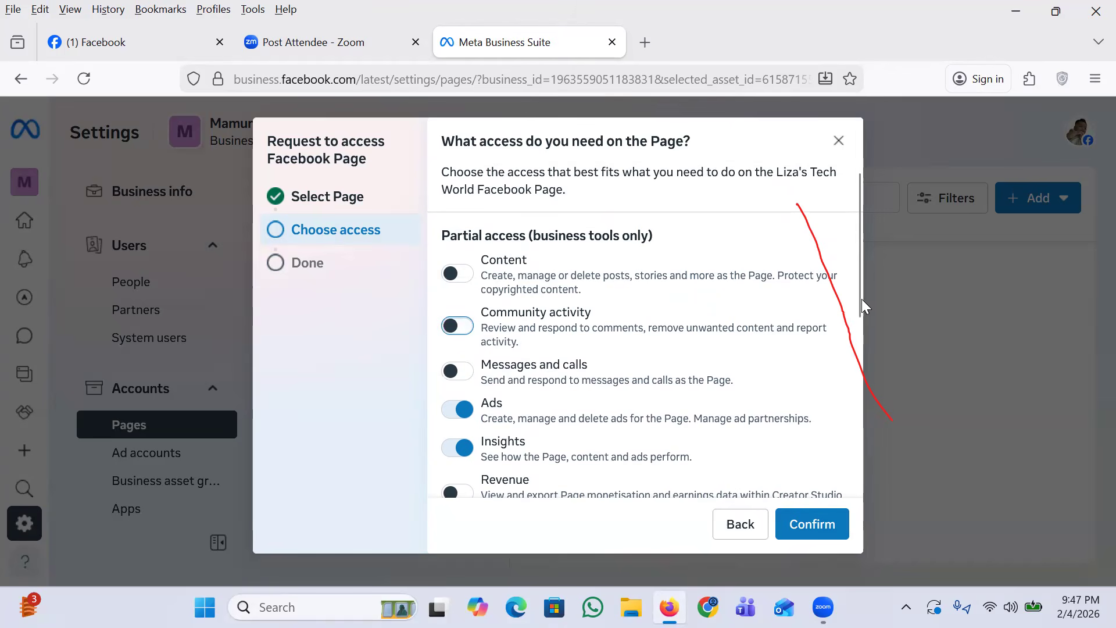
# Step: Choose the combined partial access for business tools and Facebook, send the Page request and finish it
pyautogui.scroll(-5, 842, 459)
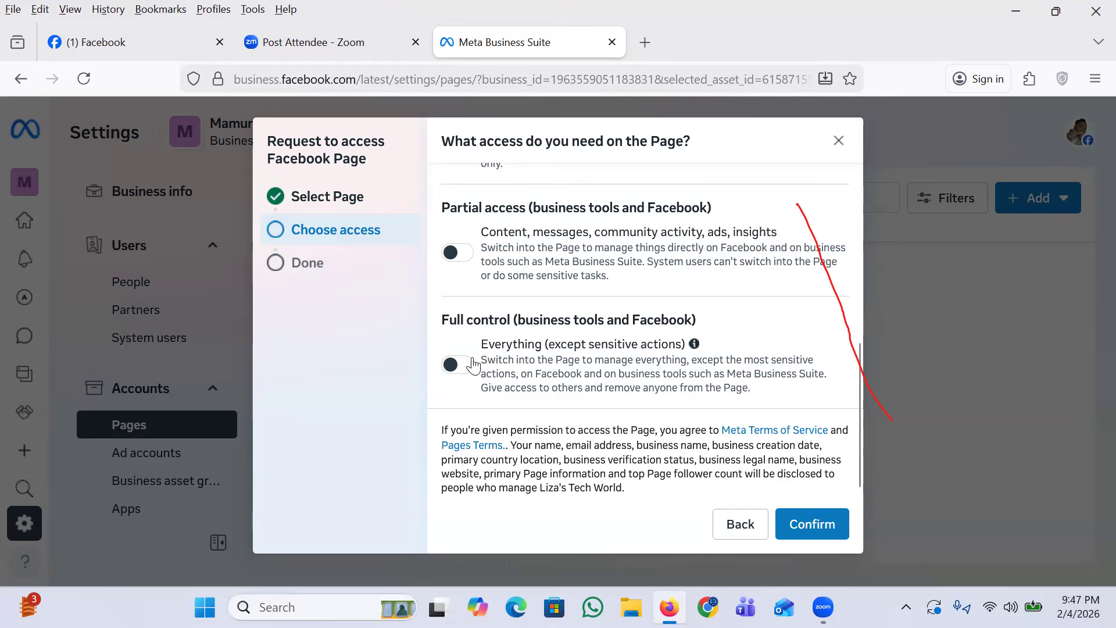
pyautogui.moveTo(861, 426); pyautogui.dragTo(868, 355)
pyautogui.scroll(1, 872, 285)
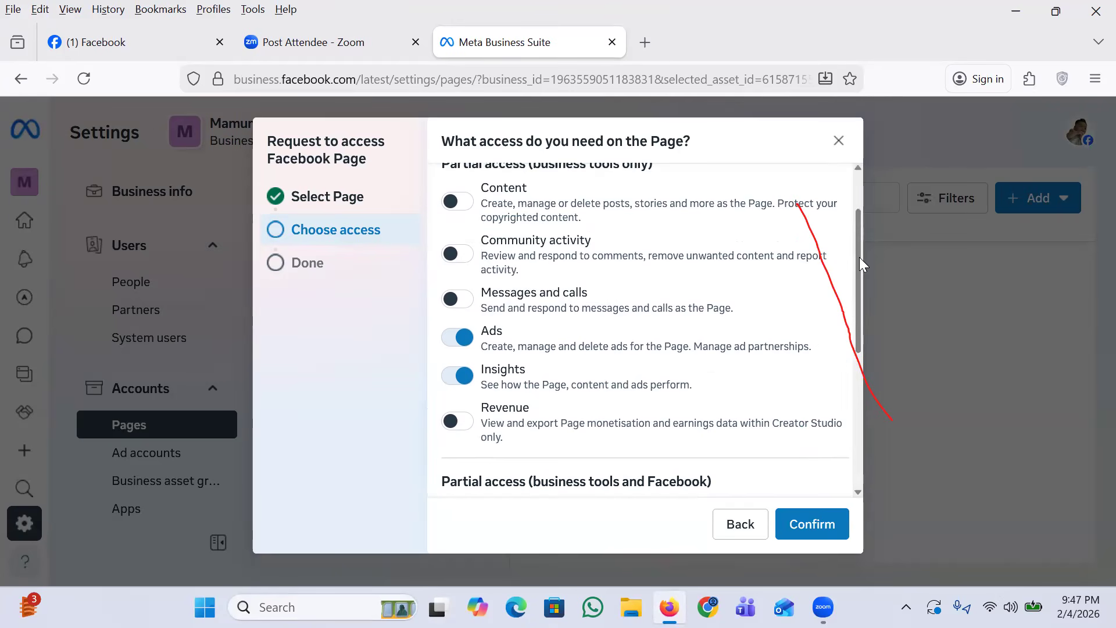
pyautogui.moveTo(857, 259); pyautogui.dragTo(851, 306)
pyautogui.scroll(-1, 850, 306)
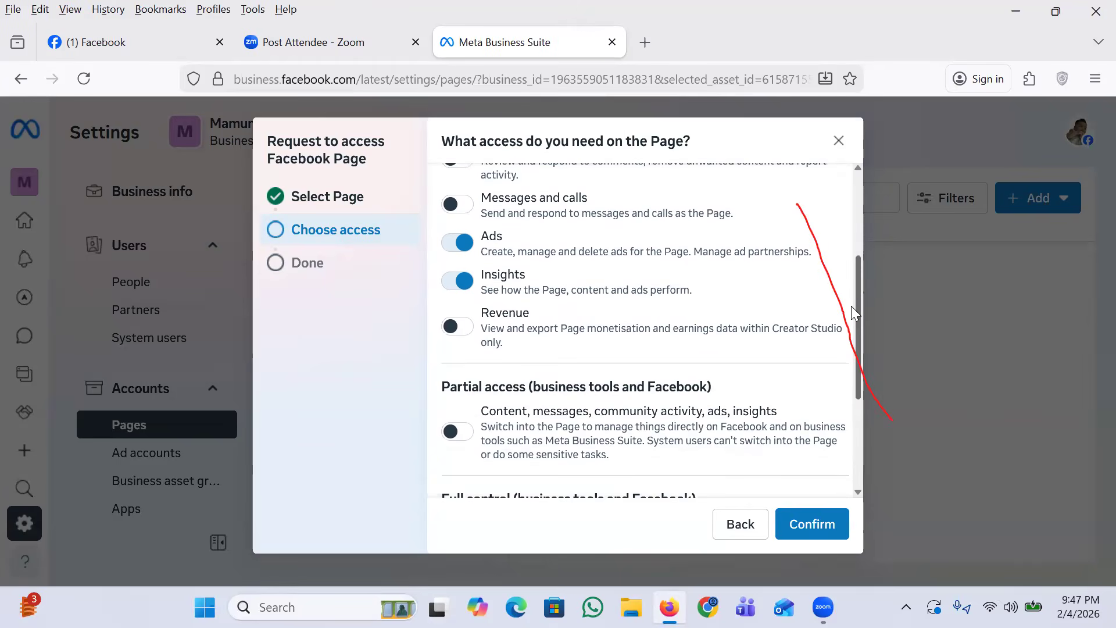
pyautogui.click(462, 428)
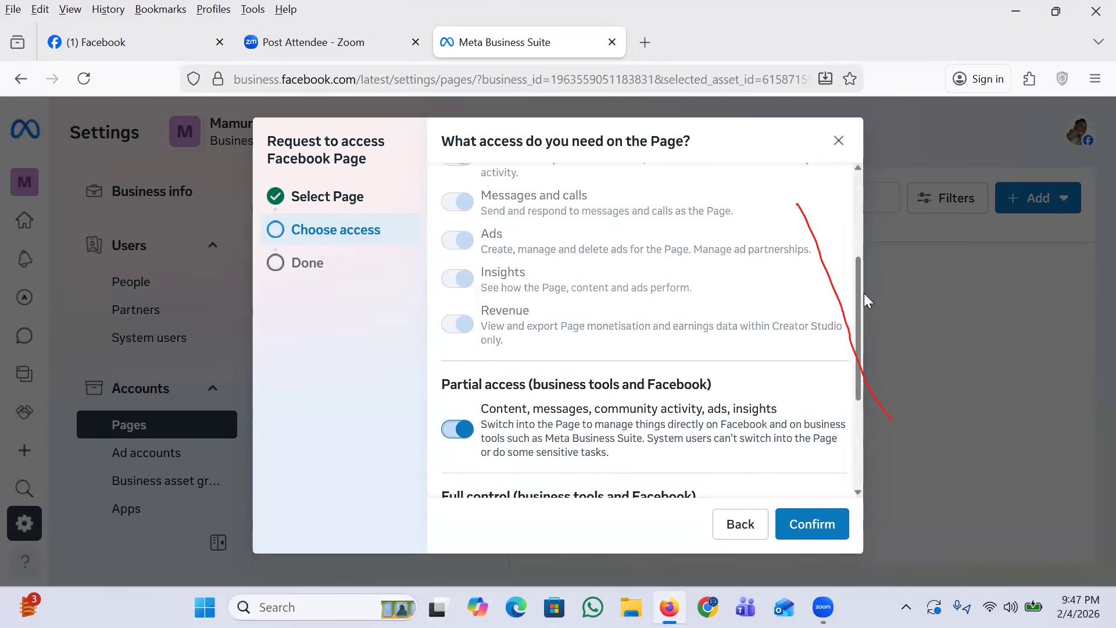
pyautogui.moveTo(855, 291); pyautogui.dragTo(859, 364)
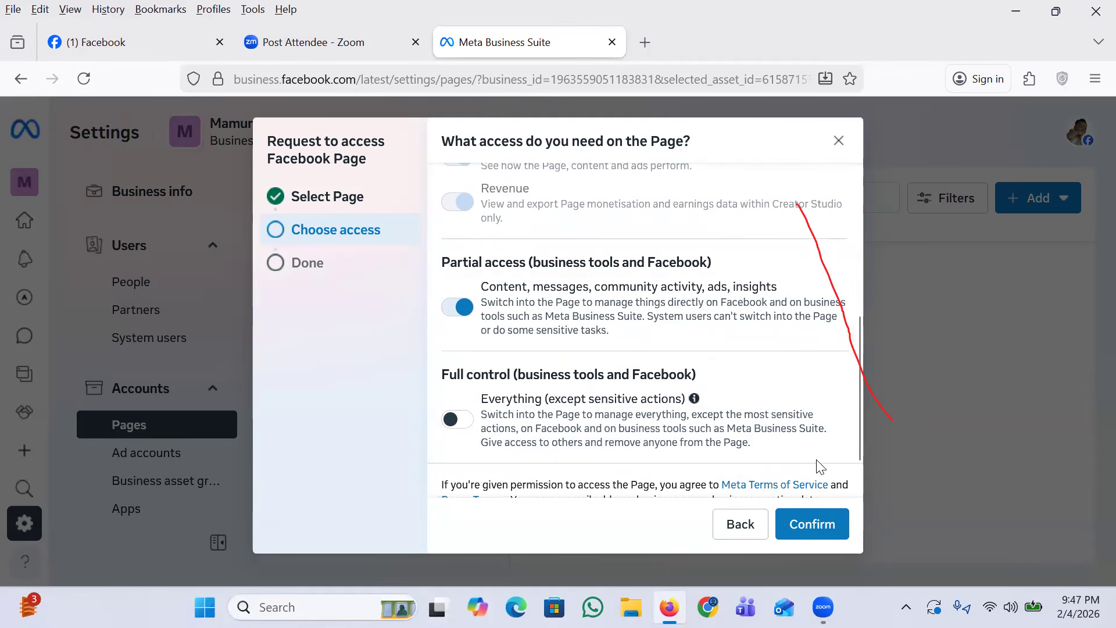
pyautogui.click(806, 532)
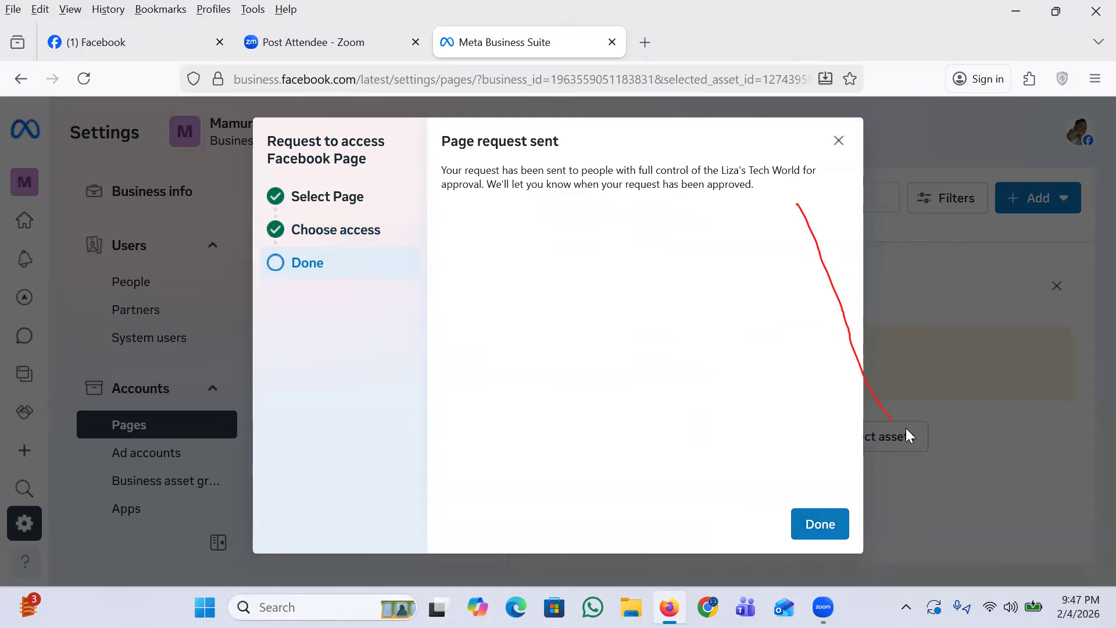
pyautogui.click(810, 523)
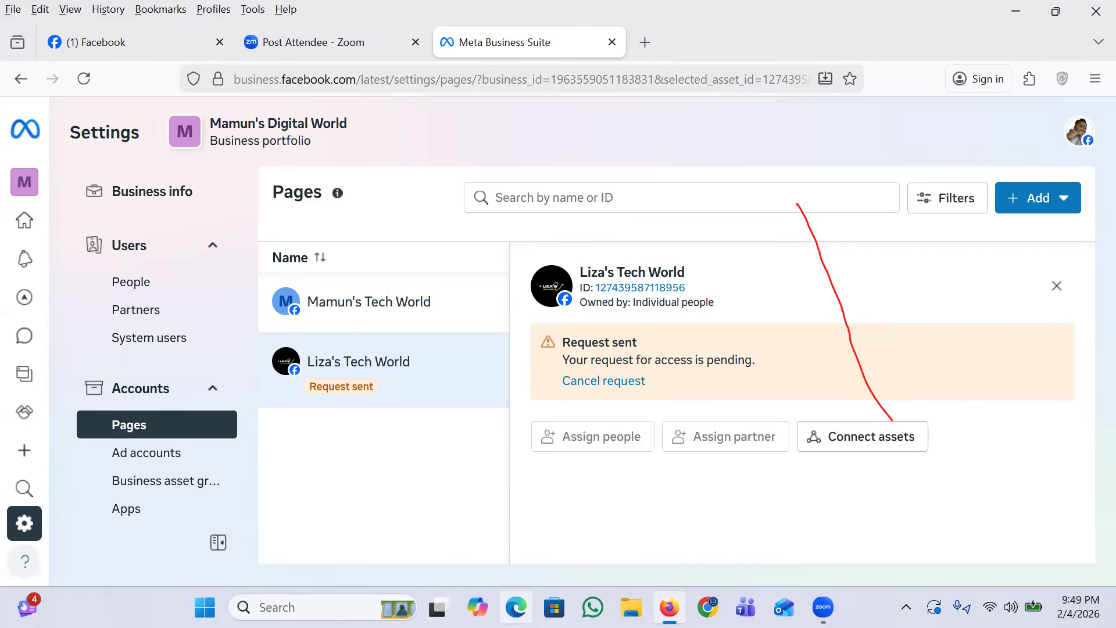
# Step: Cancel the pending access request for the Liza's Tech World Page
pyautogui.click(576, 382)
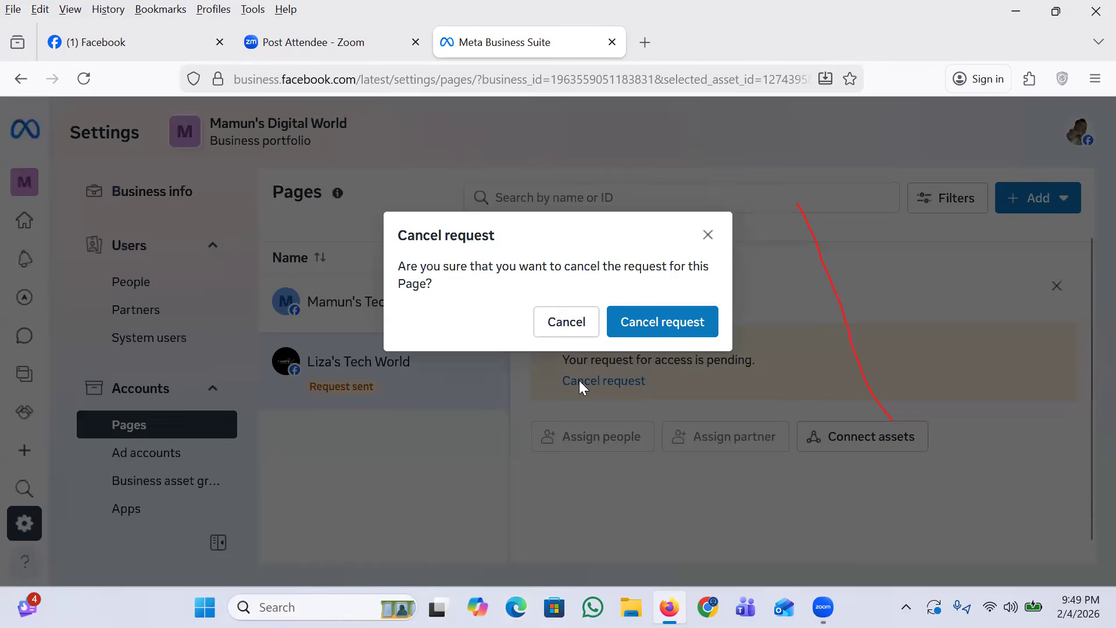
pyautogui.click(658, 327)
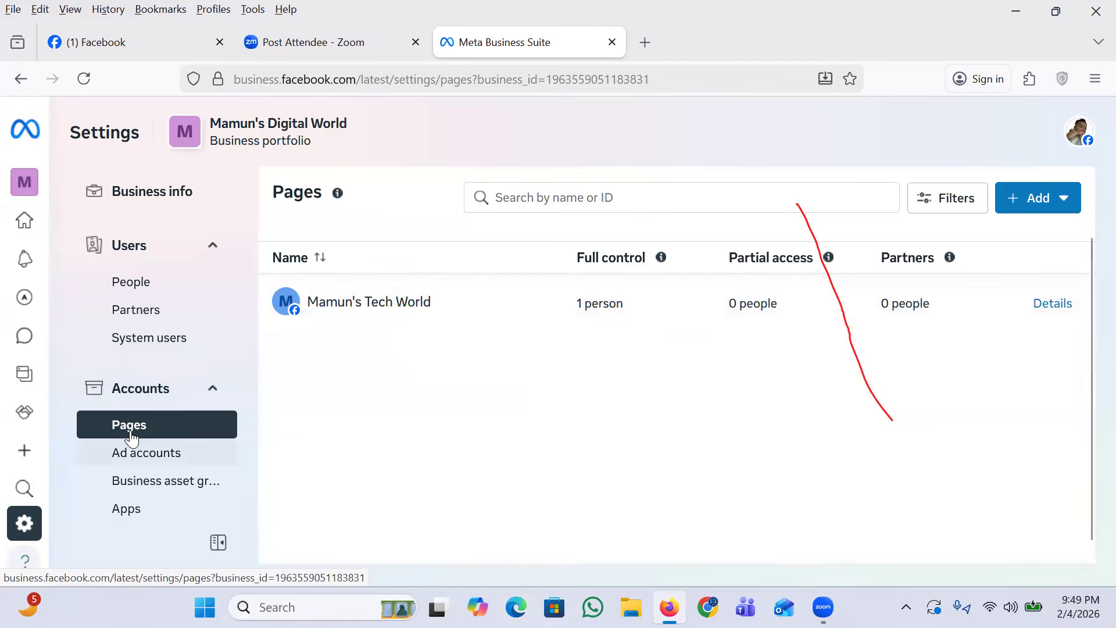
# Step: Start creating a new ad account in the business portfolio and name it "Mamun's Ad Account"
pyautogui.click(150, 462)
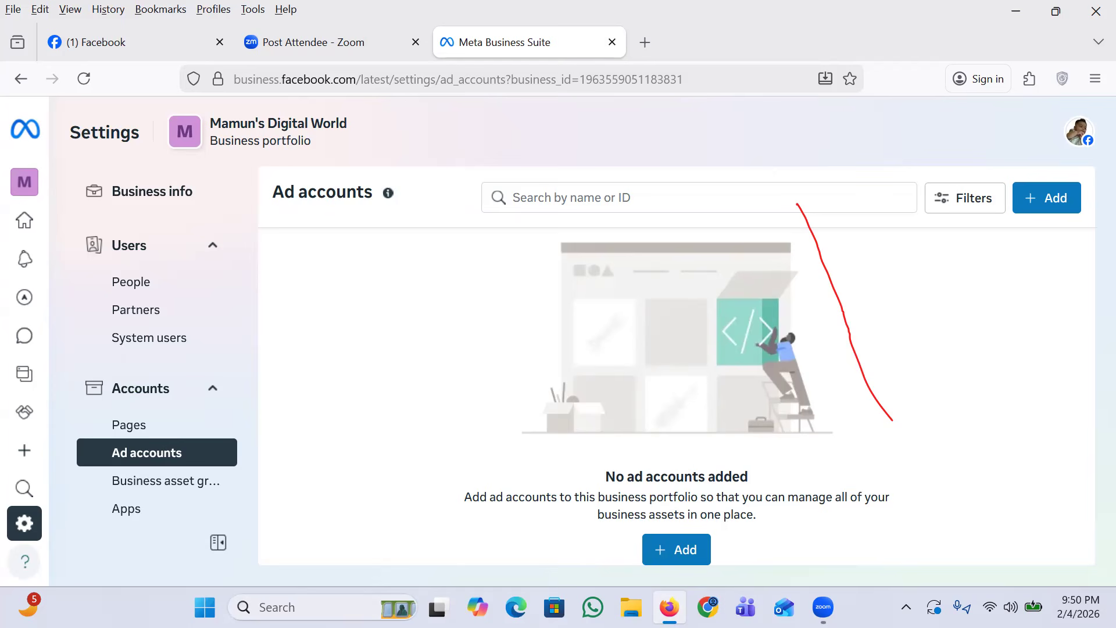
pyautogui.click(1054, 192)
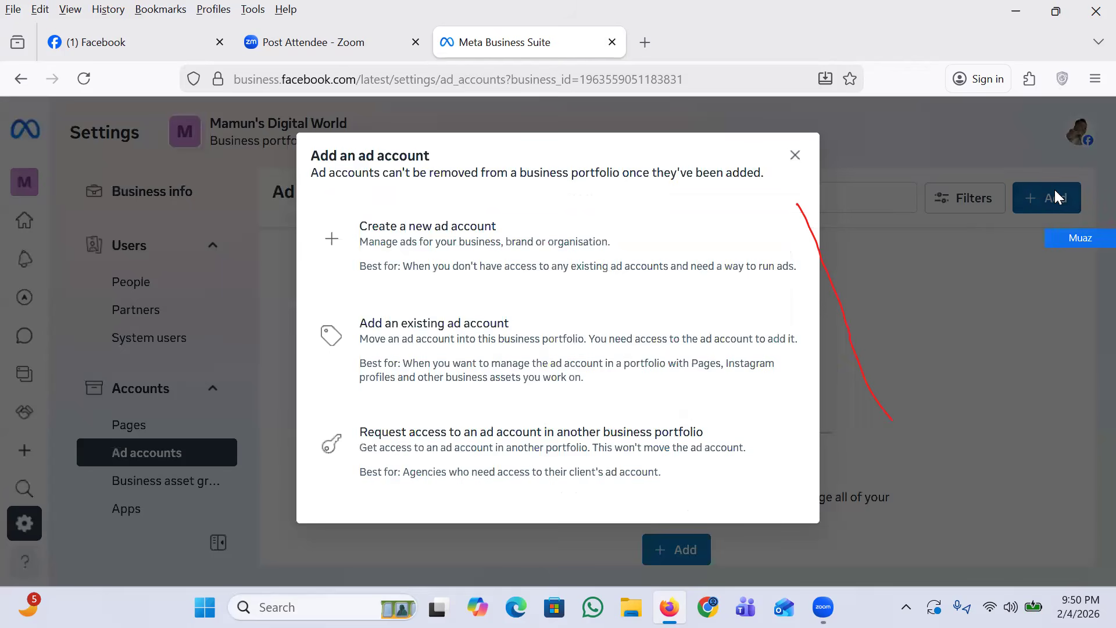
pyautogui.click(456, 247)
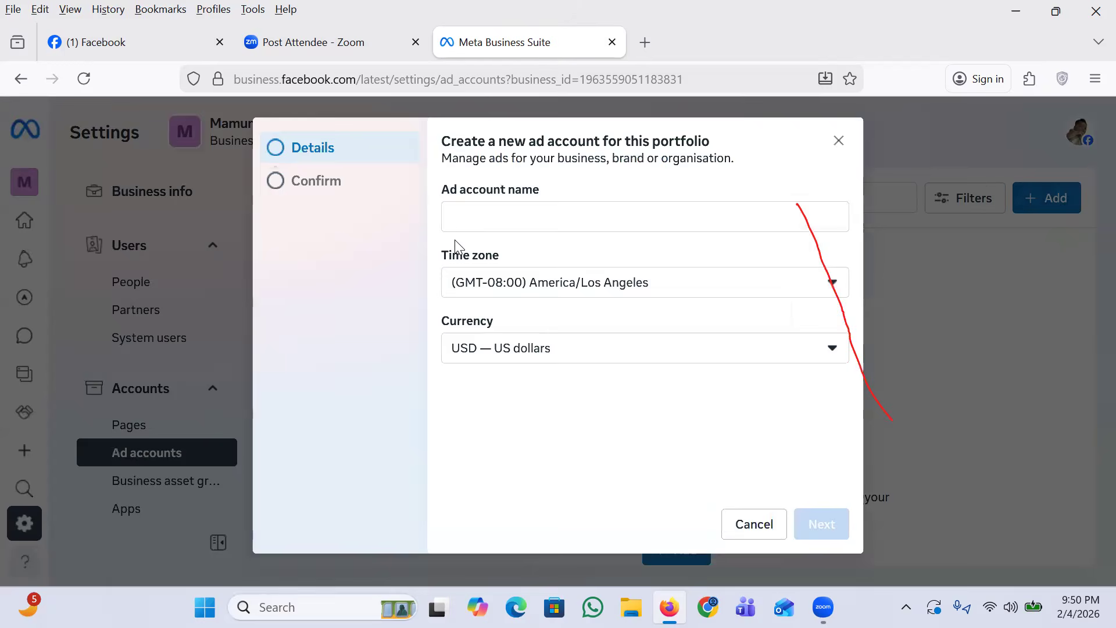
pyautogui.click(528, 217)
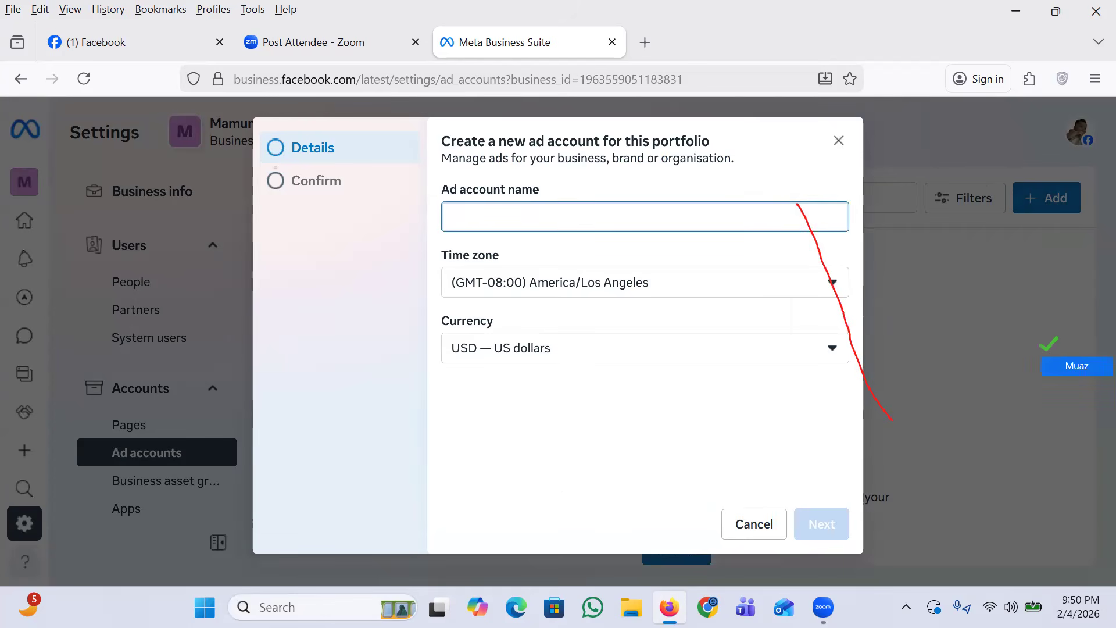
pyautogui.write("Mamun's Ad Account")
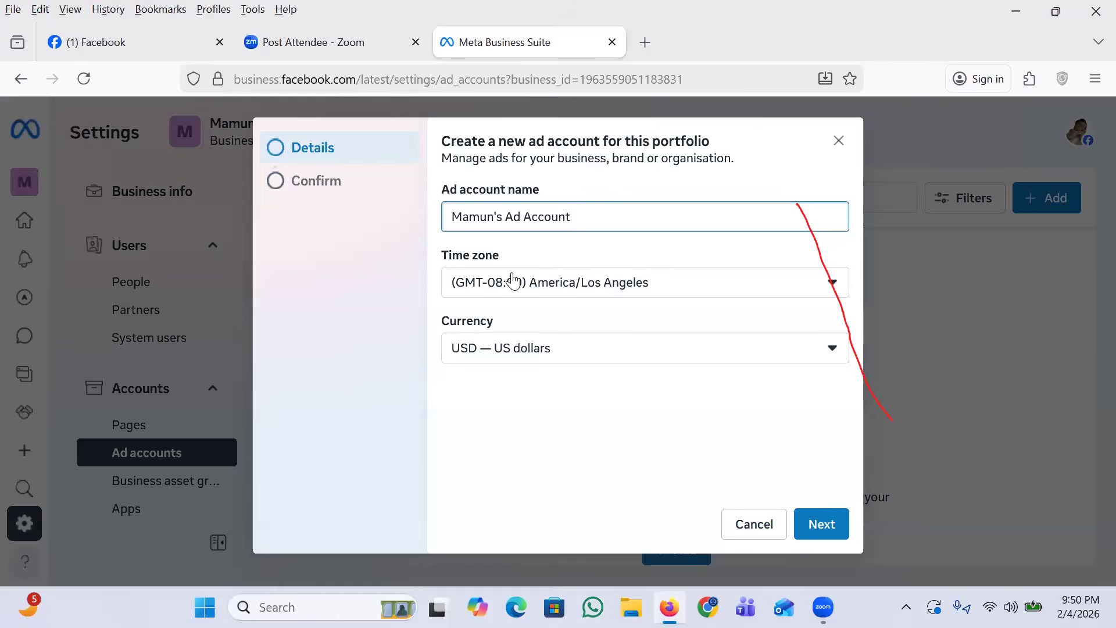
# Step: Set the new ad account's time zone to (GMT+06:00) Asia/Dhaka
pyautogui.click(648, 289)
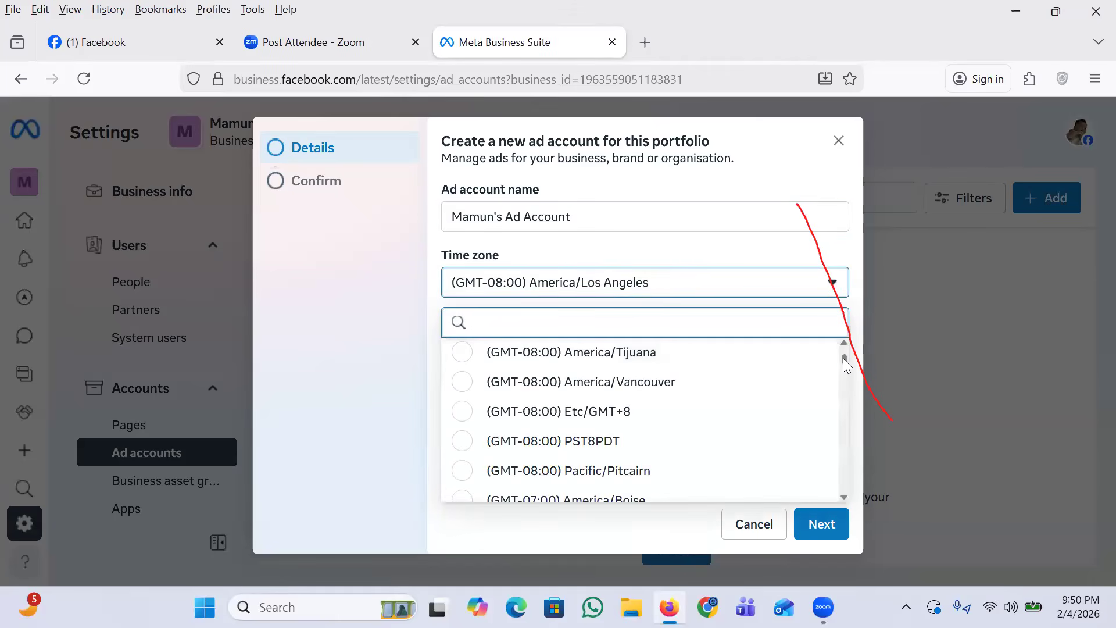
pyautogui.moveTo(844, 364); pyautogui.dragTo(831, 407)
pyautogui.moveTo(832, 397); pyautogui.dragTo(818, 464)
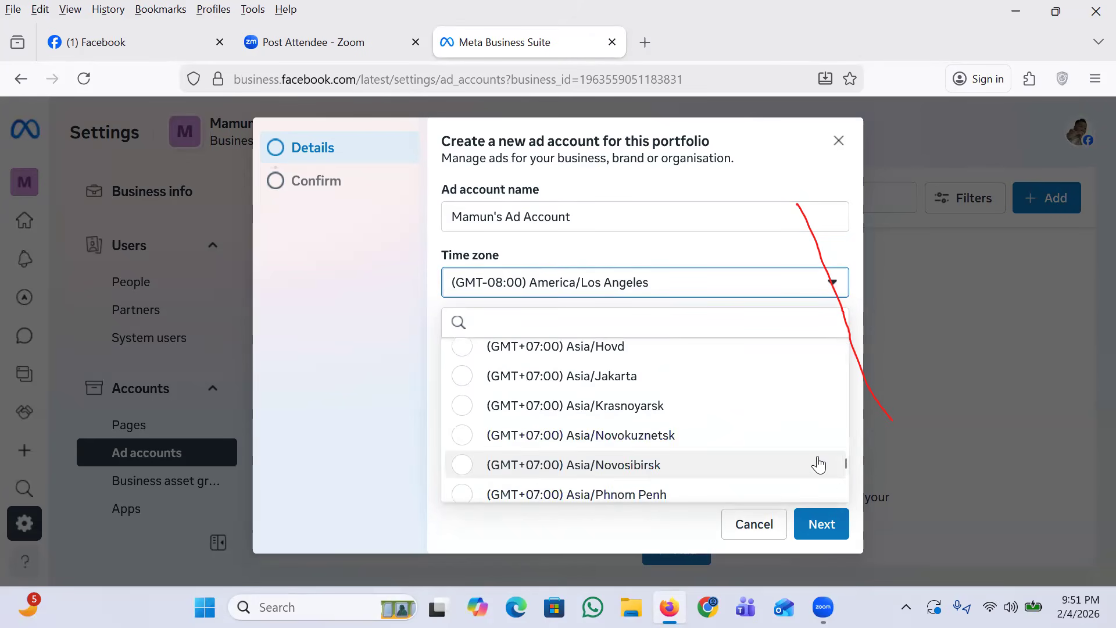
pyautogui.moveTo(844, 466); pyautogui.dragTo(842, 471)
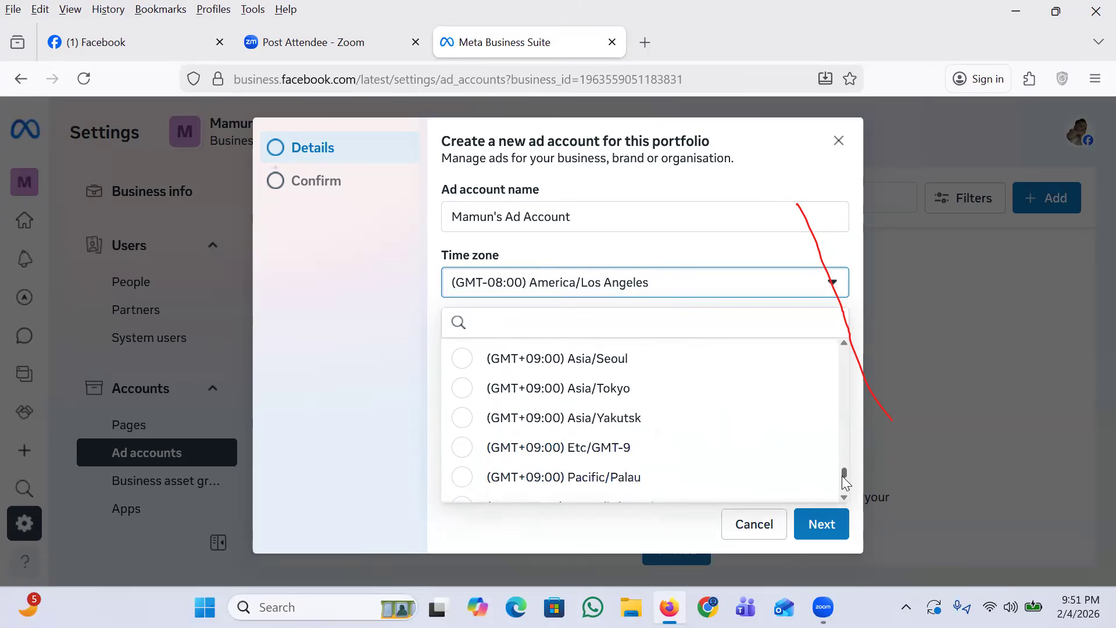
pyautogui.scroll(5, 841, 469)
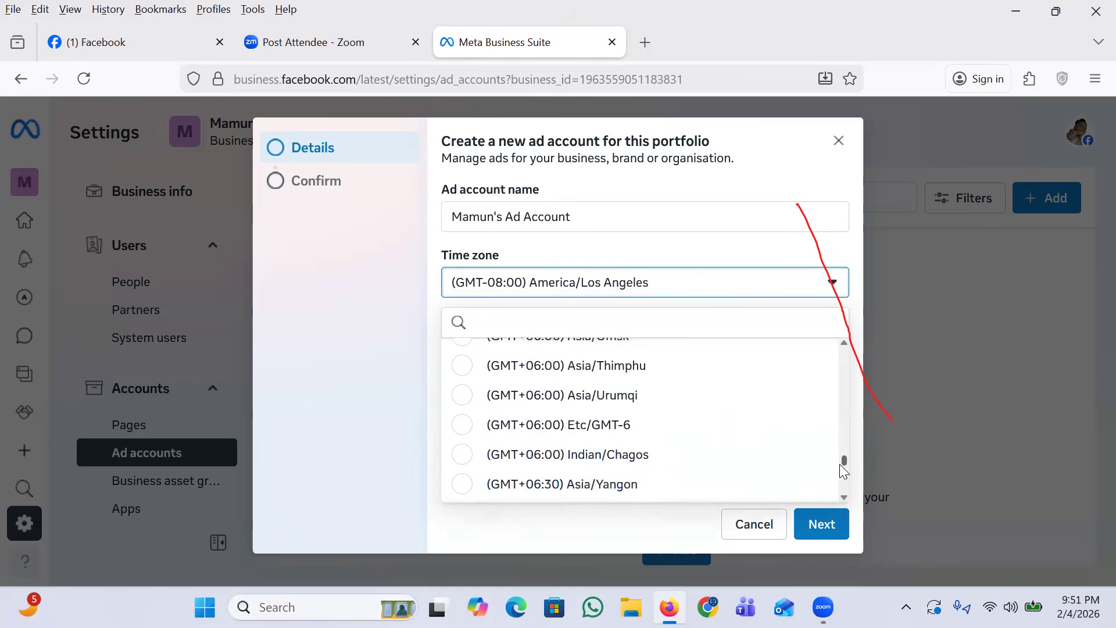
pyautogui.moveTo(839, 464)
pyautogui.mouseDown()
pyautogui.moveTo(838, 447)
pyautogui.moveTo(836, 468)
pyautogui.mouseUp()
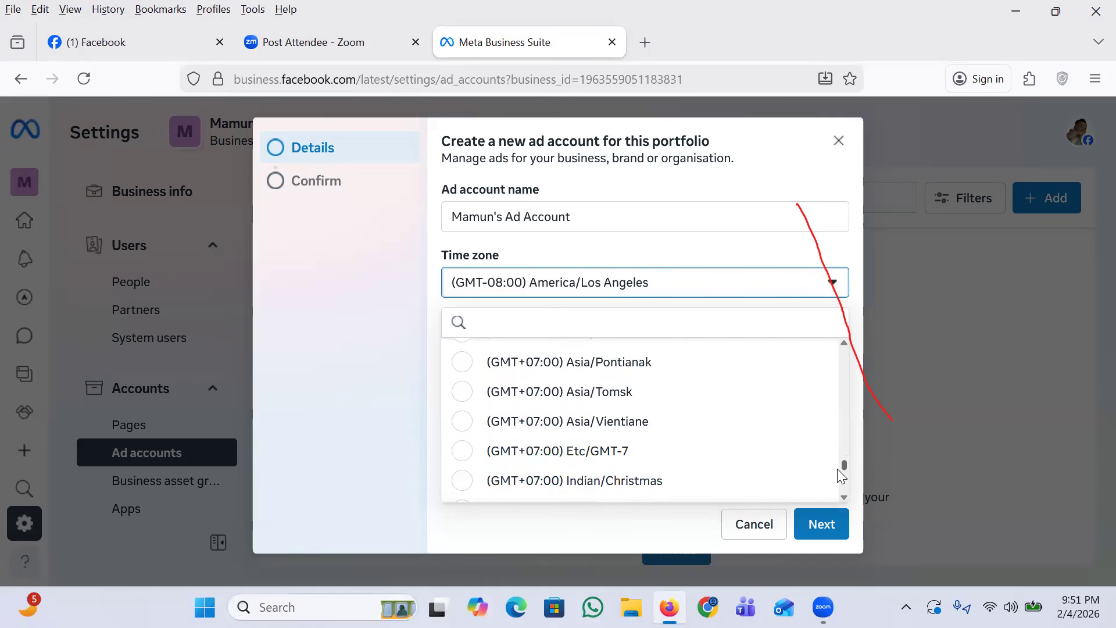
pyautogui.moveTo(837, 470)
pyautogui.mouseDown()
pyautogui.moveTo(834, 454)
pyautogui.moveTo(833, 465)
pyautogui.mouseUp()
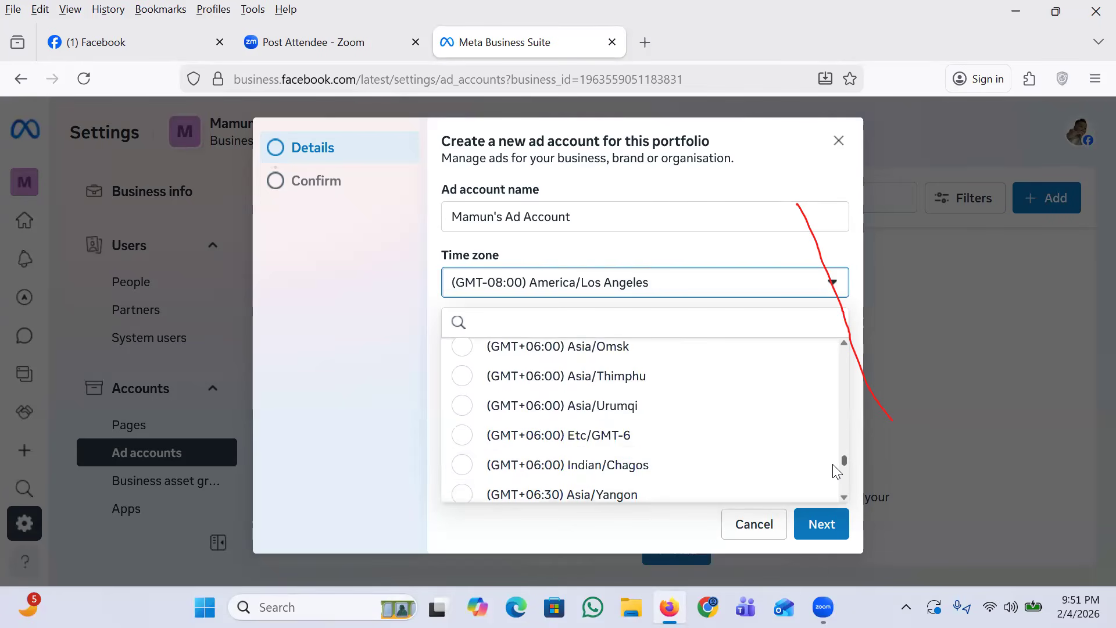
pyautogui.scroll(-3, 836, 470)
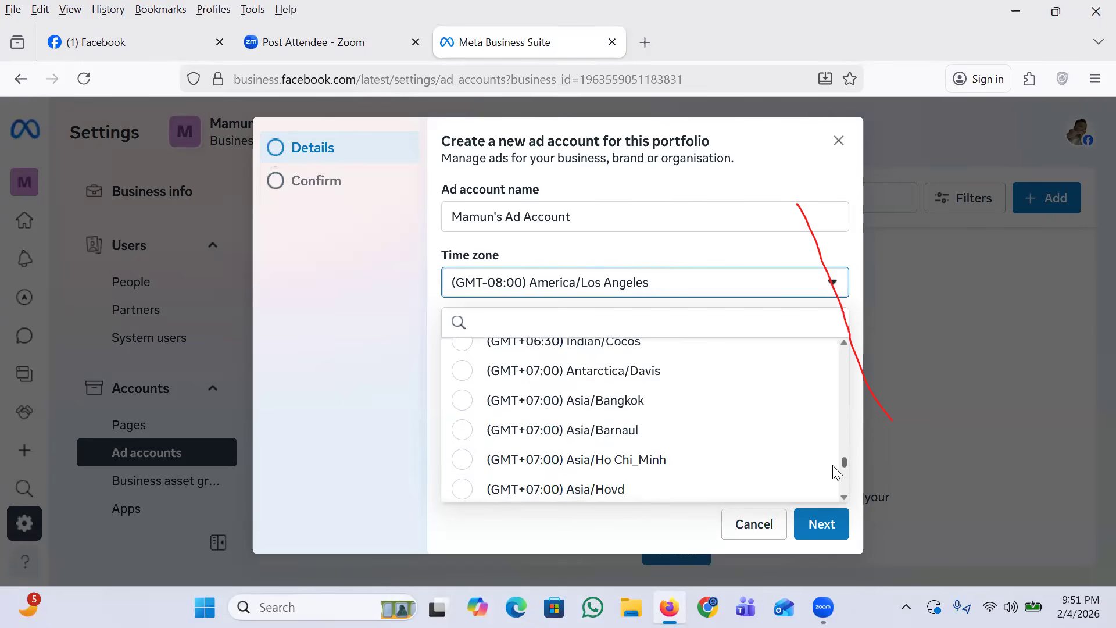
pyautogui.moveTo(833, 465)
pyautogui.mouseDown()
pyautogui.moveTo(833, 453)
pyautogui.moveTo(837, 466)
pyautogui.mouseUp()
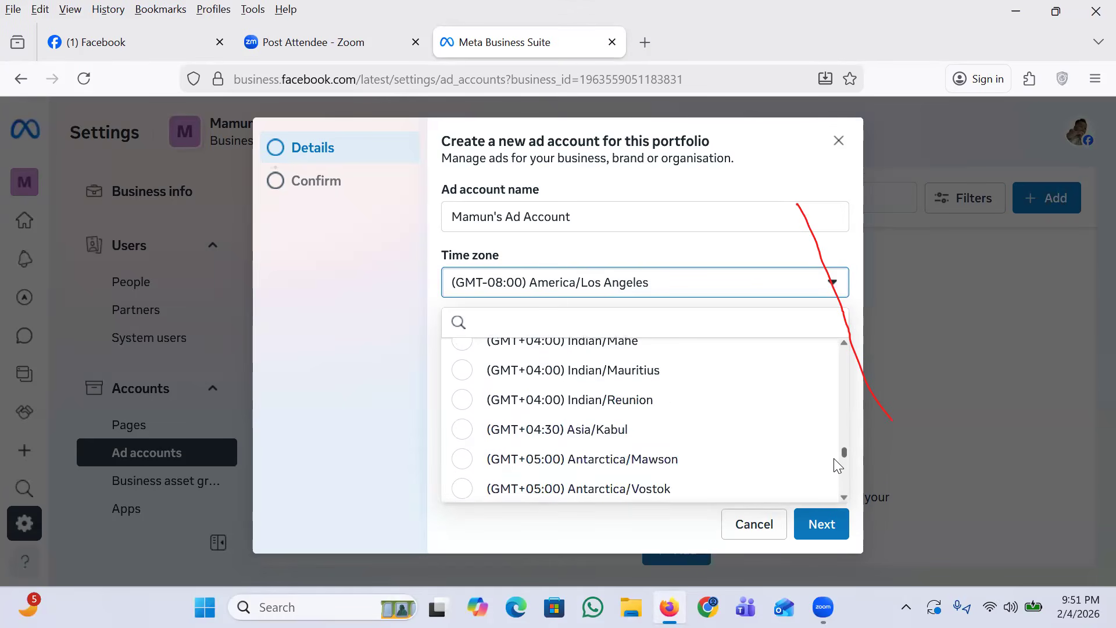
pyautogui.scroll(-5, 837, 465)
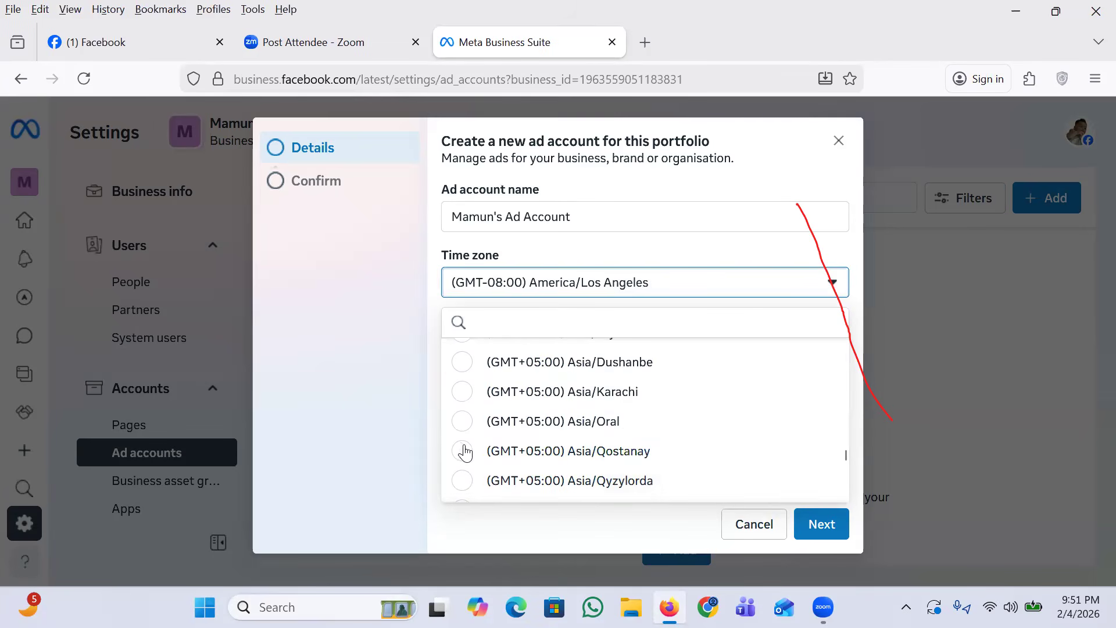
pyautogui.scroll(-1, 517, 415)
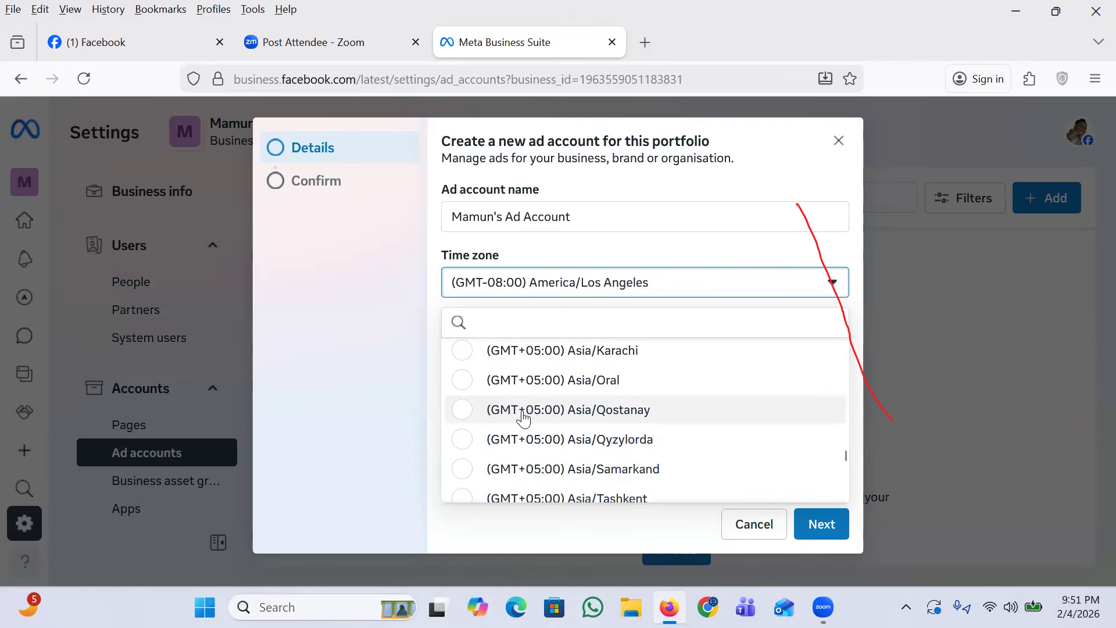
pyautogui.scroll(-5, 523, 424)
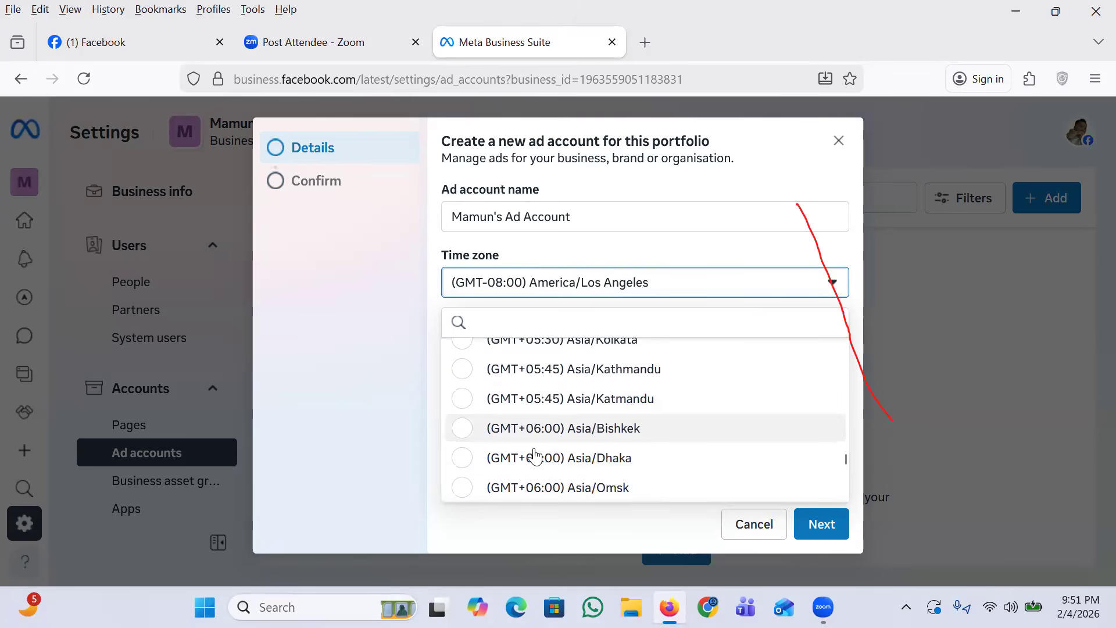
pyautogui.scroll(-2, 523, 430)
pyautogui.click(461, 401)
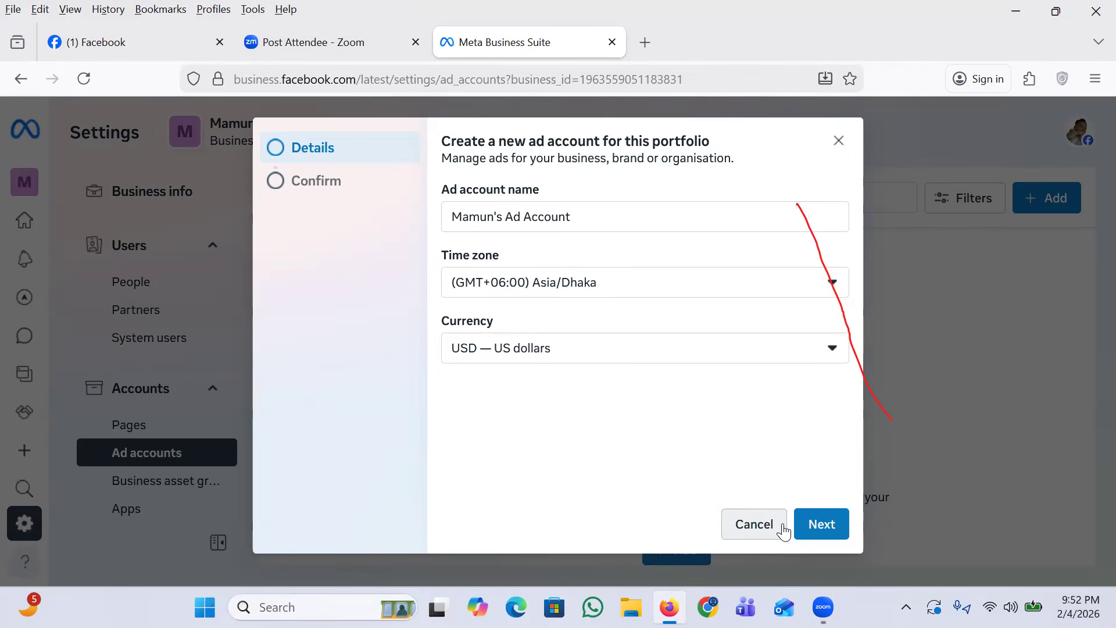
# Step: Agree to the Meta Commercial Terms and Advertising Policies and create the ad account with US dollars as its currency
pyautogui.click(826, 529)
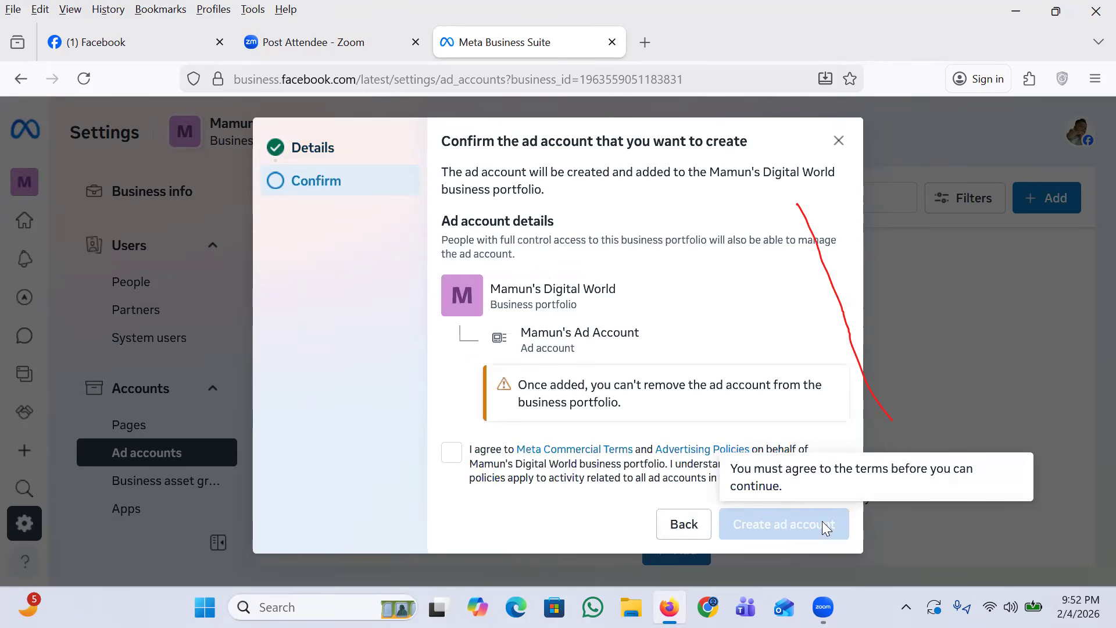
pyautogui.click(452, 457)
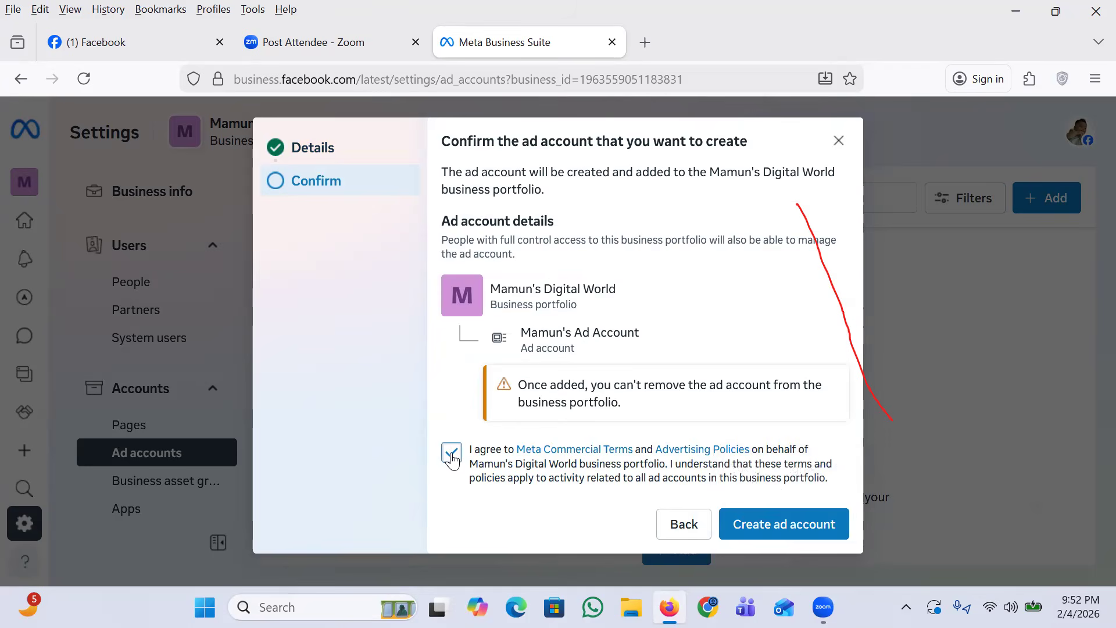
pyautogui.click(791, 525)
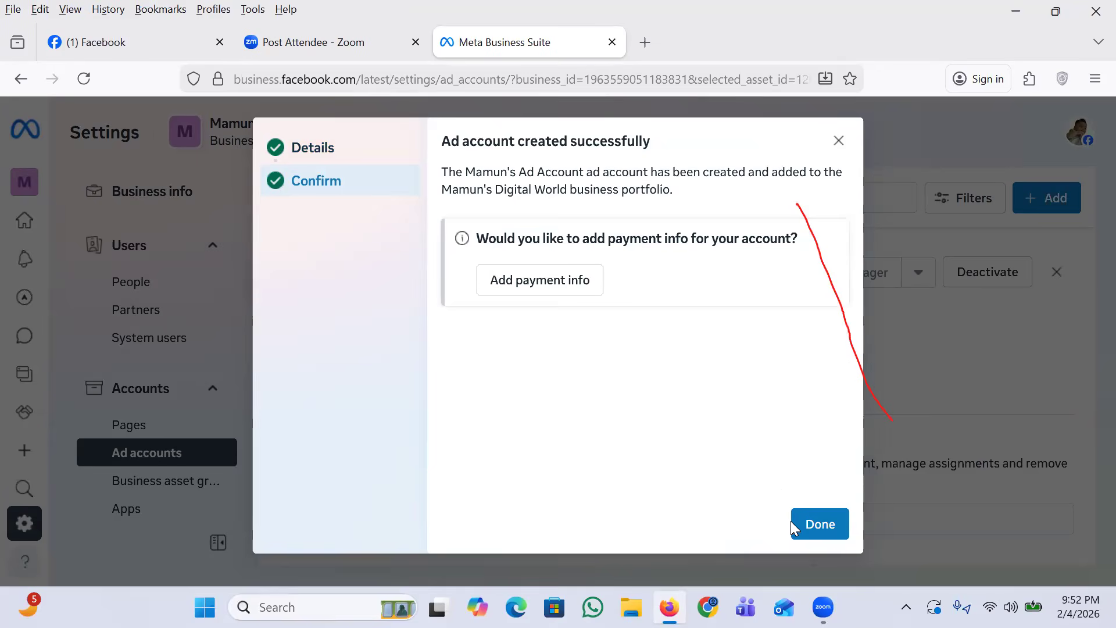
# Step: View the payment method options for the new ad account using Bangladesh, US dollars and Dhaka time, and close without adding one
pyautogui.click(513, 289)
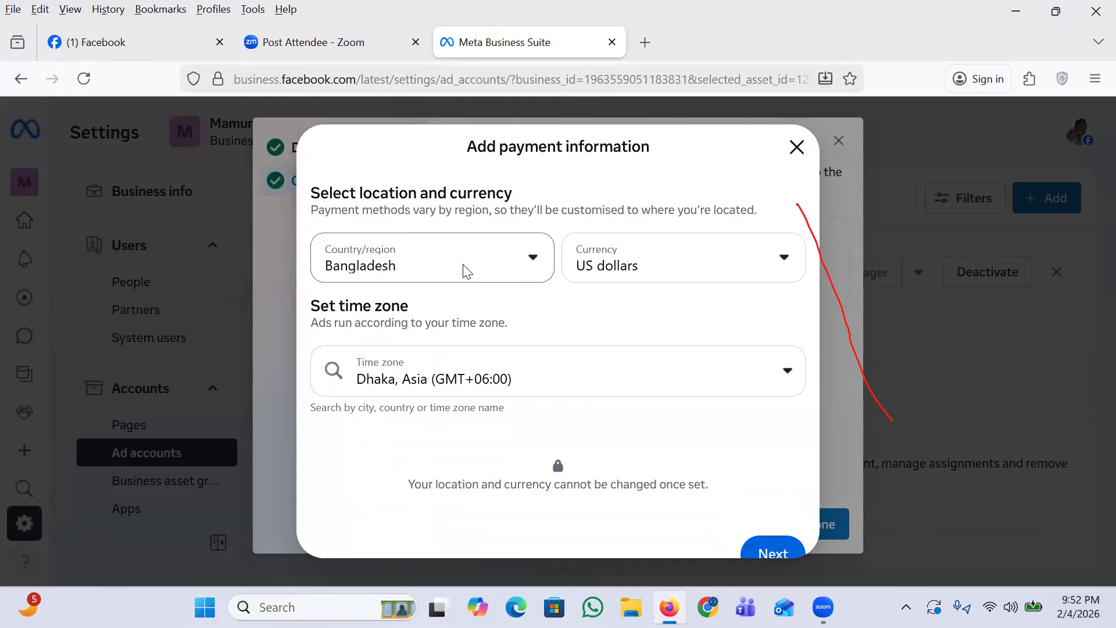
pyautogui.click(771, 555)
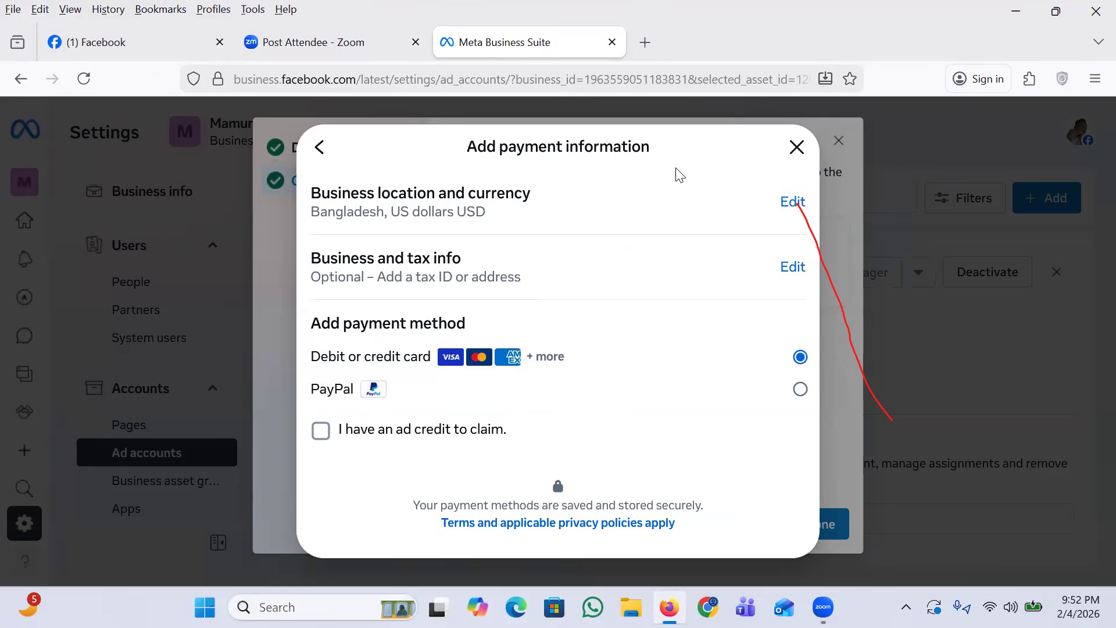
pyautogui.click(796, 147)
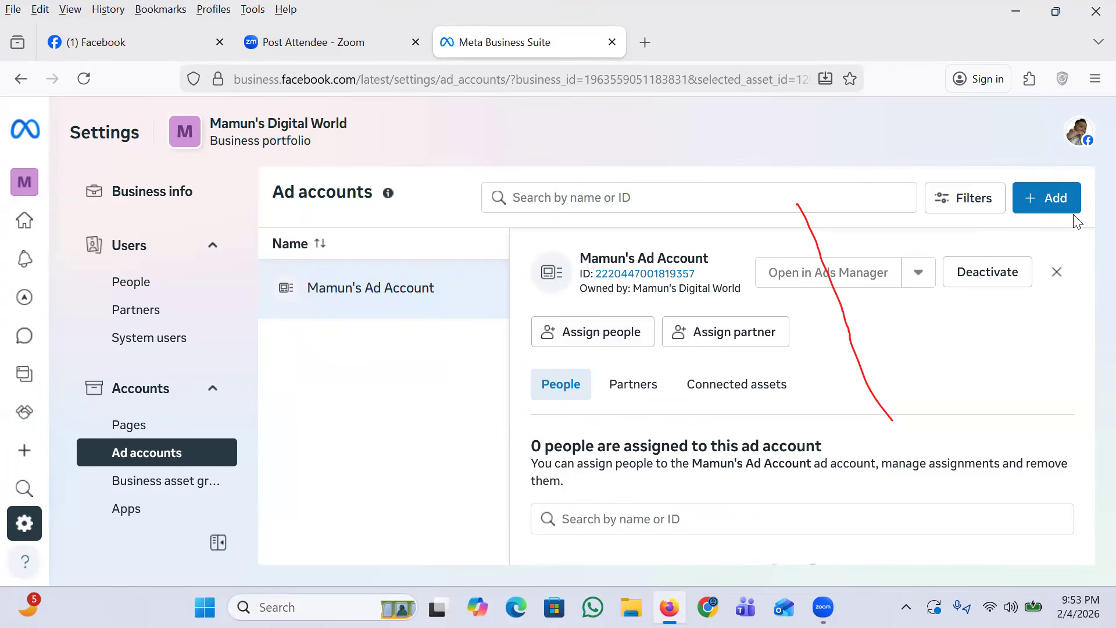
# Step: Look at the form for requesting access to an ad account in another business portfolio, and close it without sending a request
pyautogui.click(1046, 197)
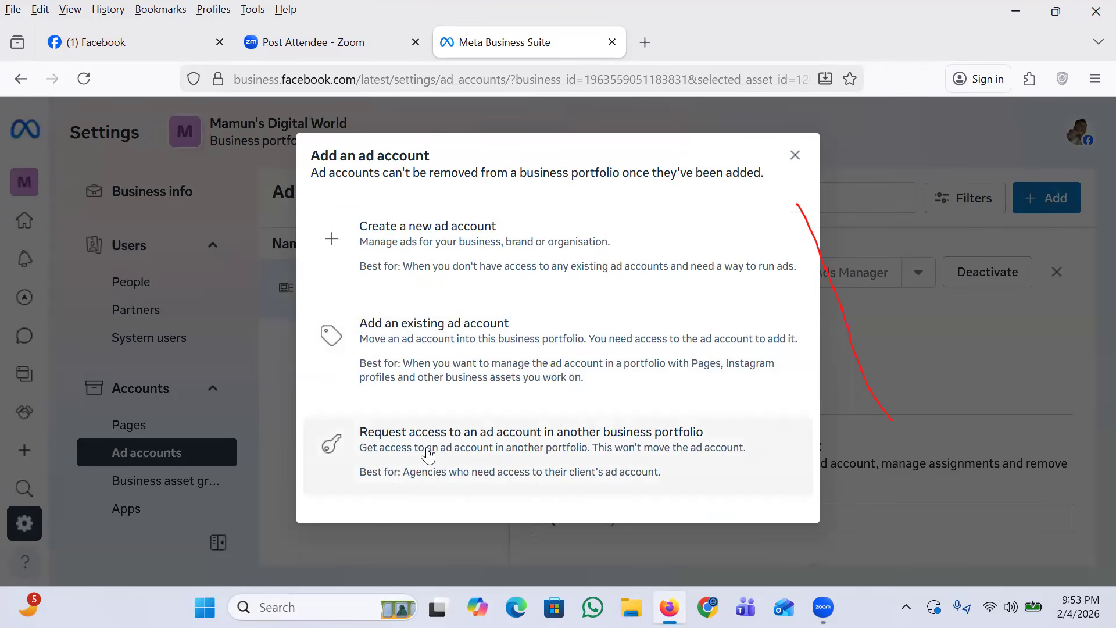
pyautogui.click(450, 444)
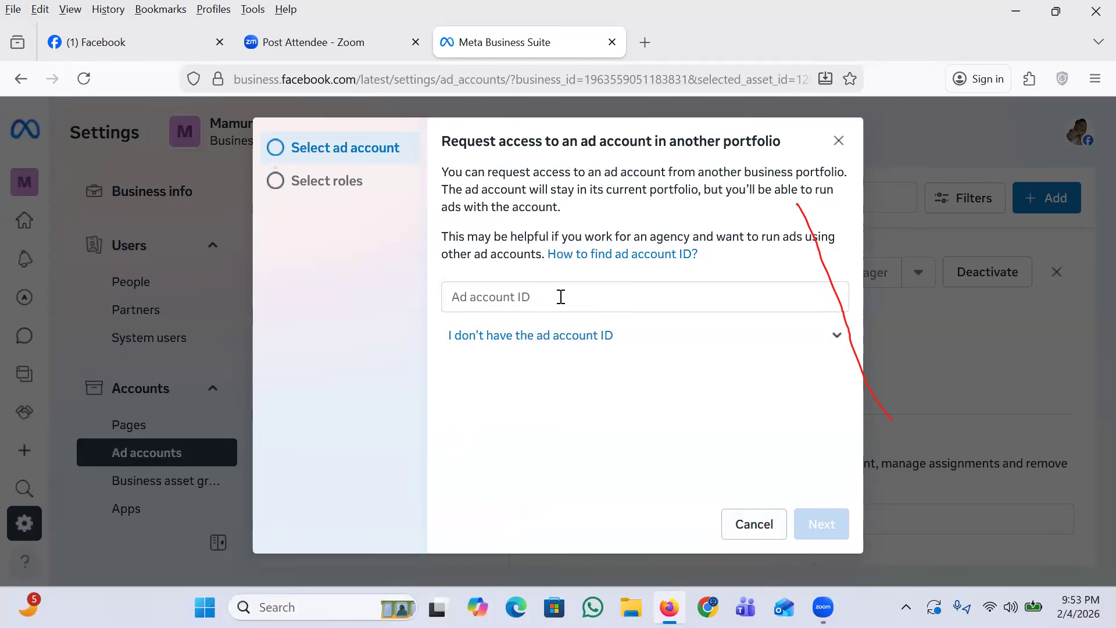
pyautogui.click(838, 141)
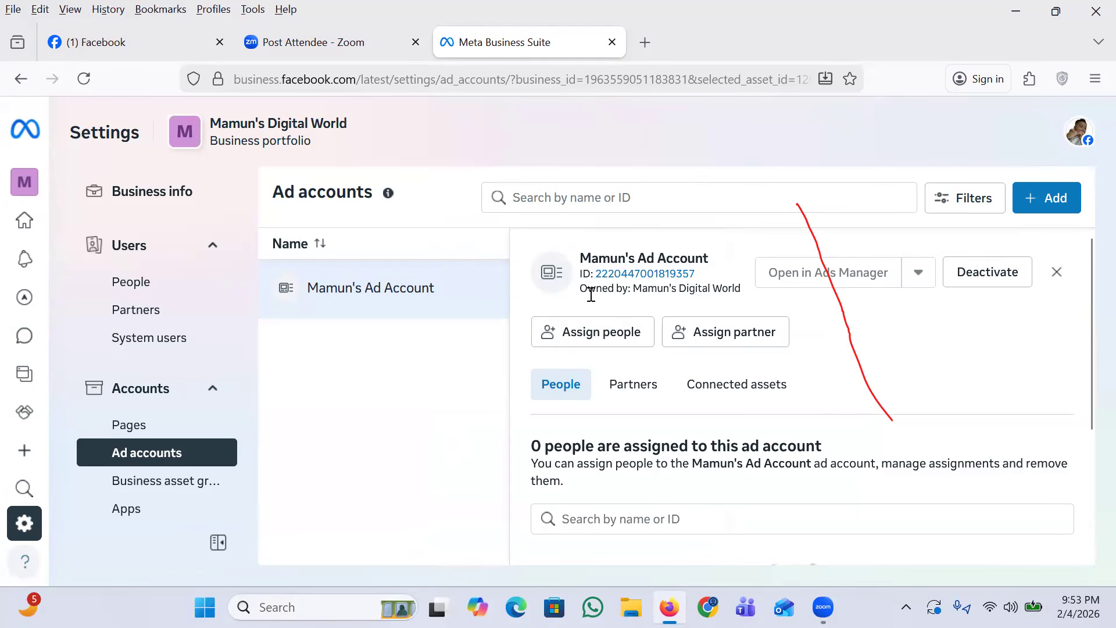
pyautogui.click(1037, 201)
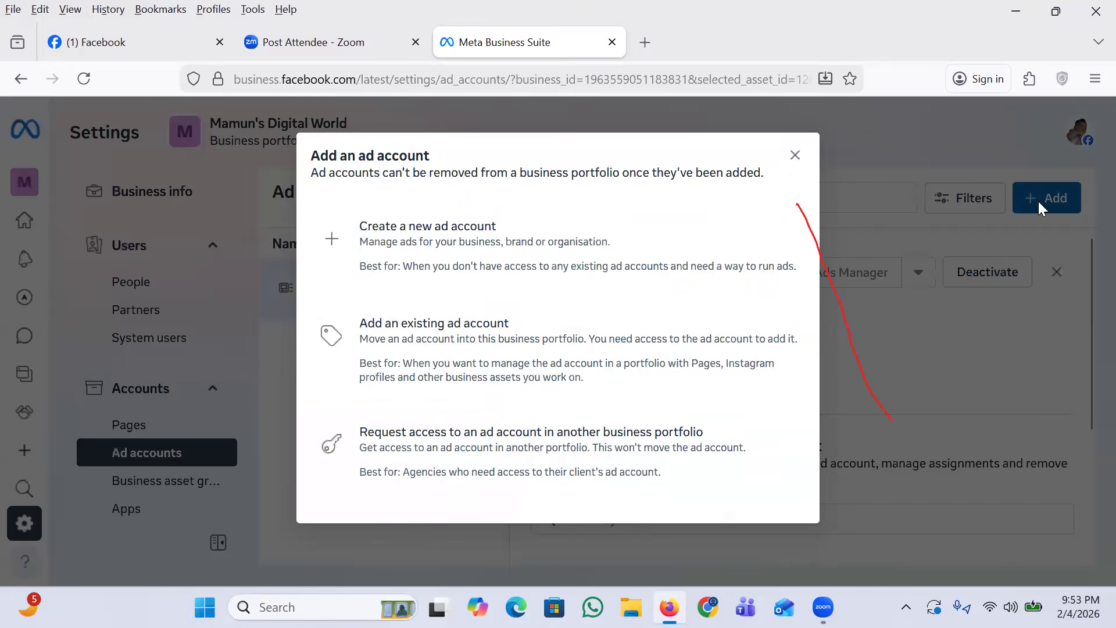
pyautogui.click(488, 447)
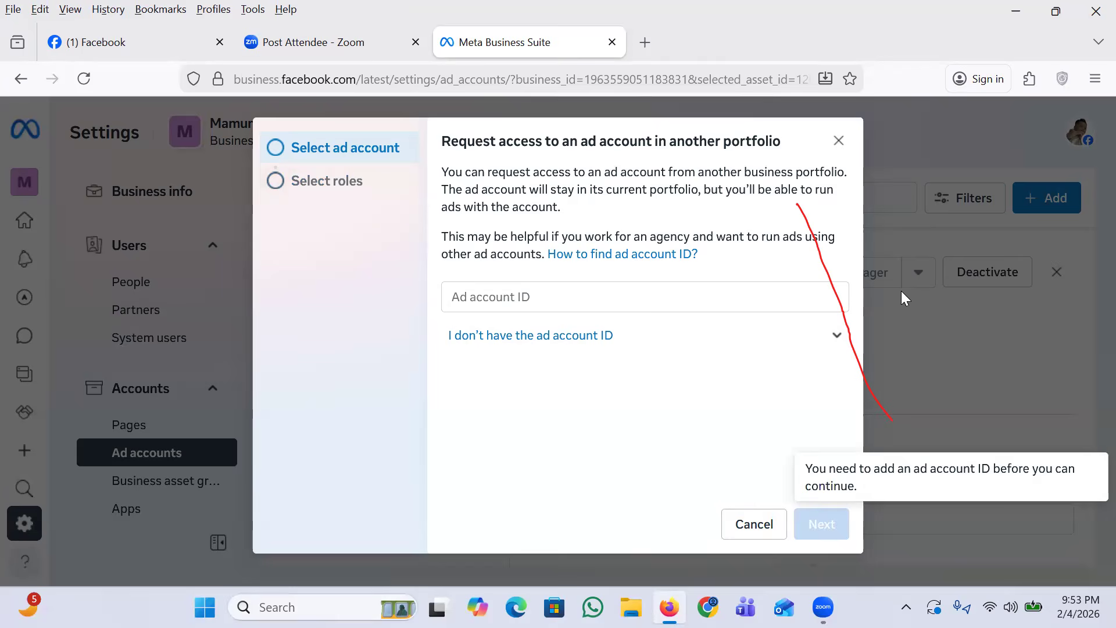
pyautogui.click(838, 142)
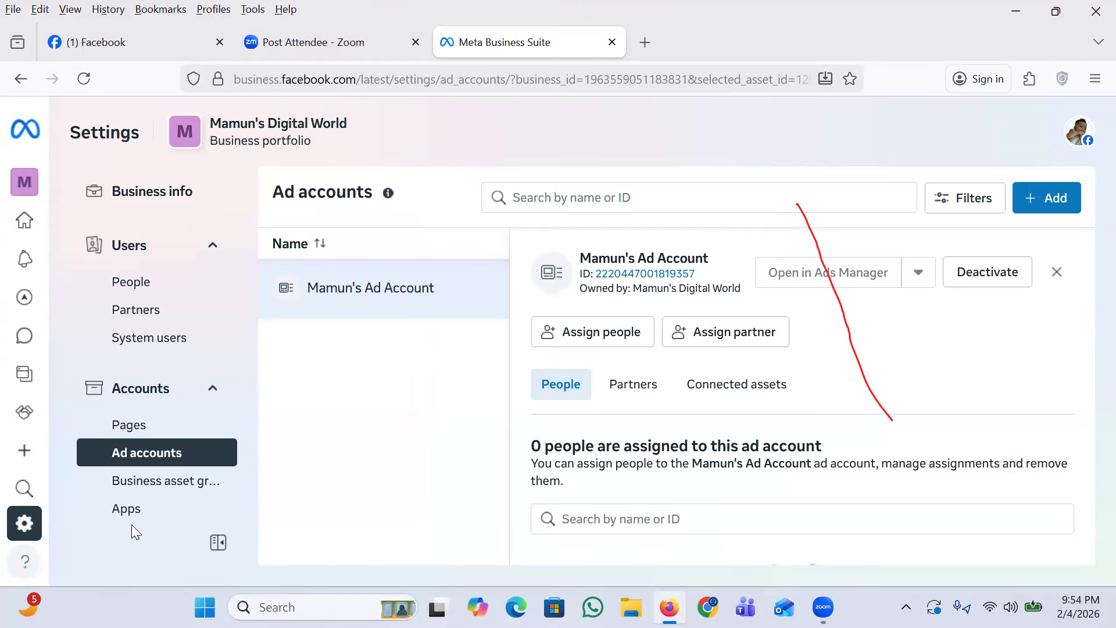
# Step: Look through the Business Suite navigation entries and the list of available business portfolios
pyautogui.moveTo(28, 184)
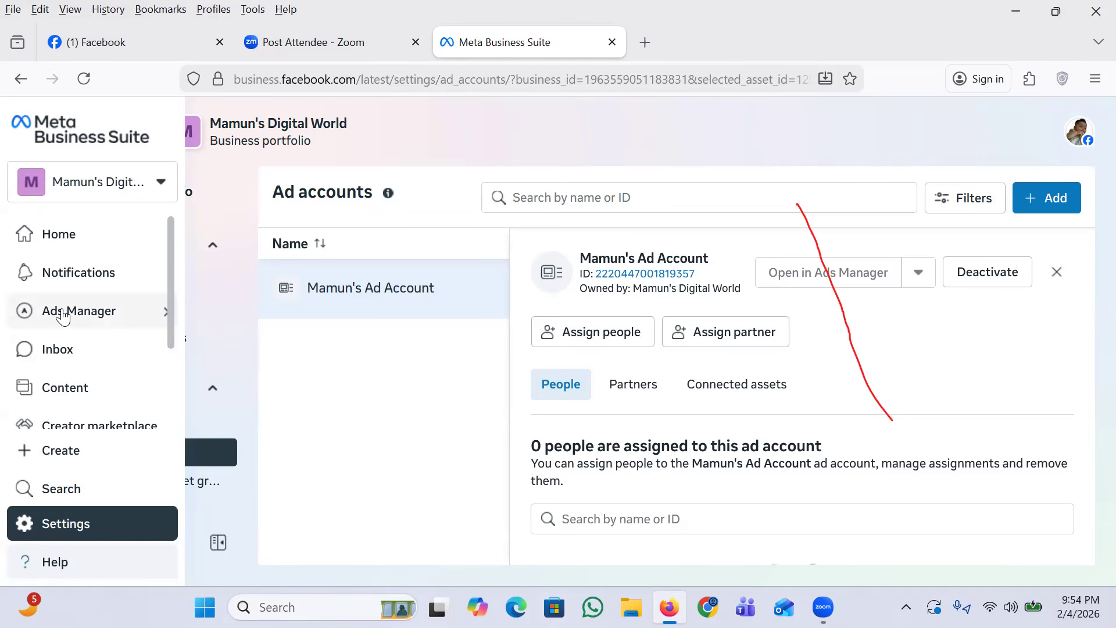
pyautogui.scroll(-3, 171, 335)
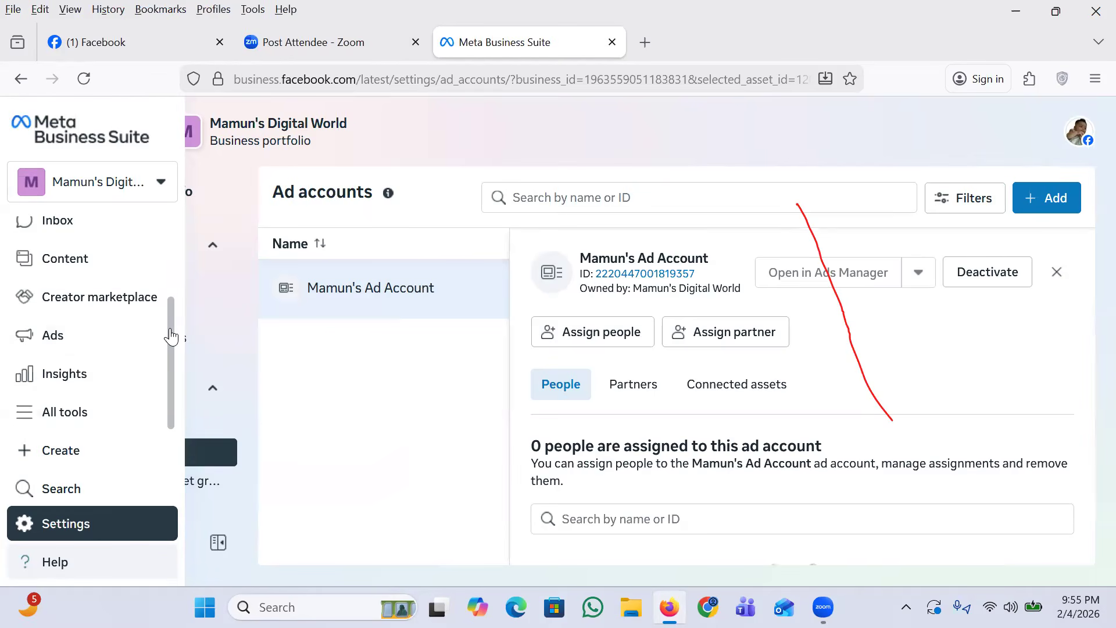
pyautogui.scroll(3, 162, 227)
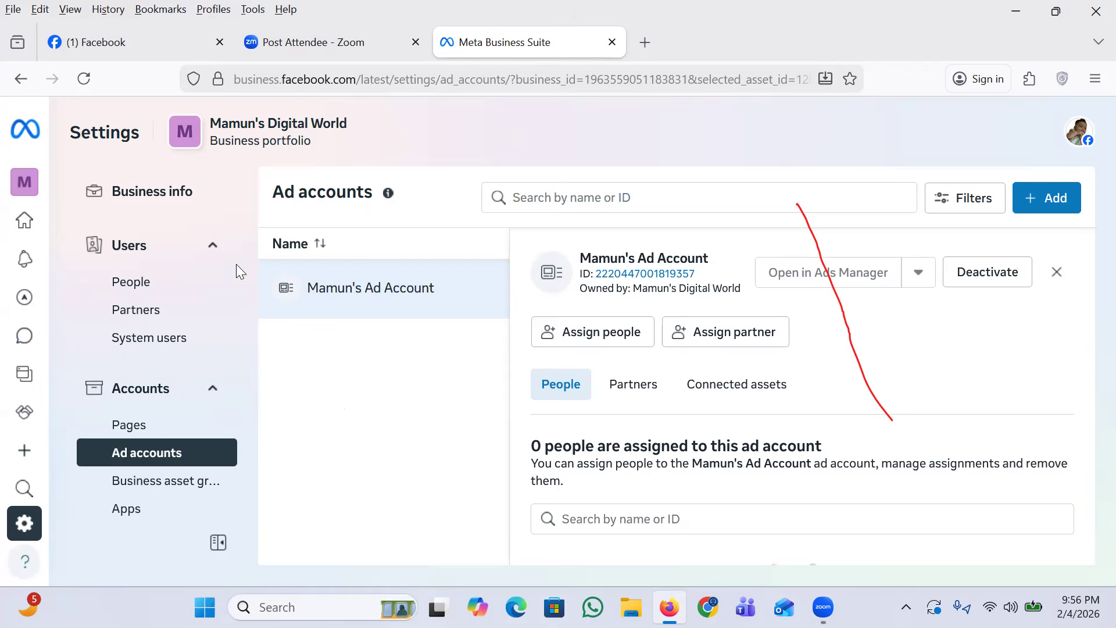
pyautogui.moveTo(26, 183)
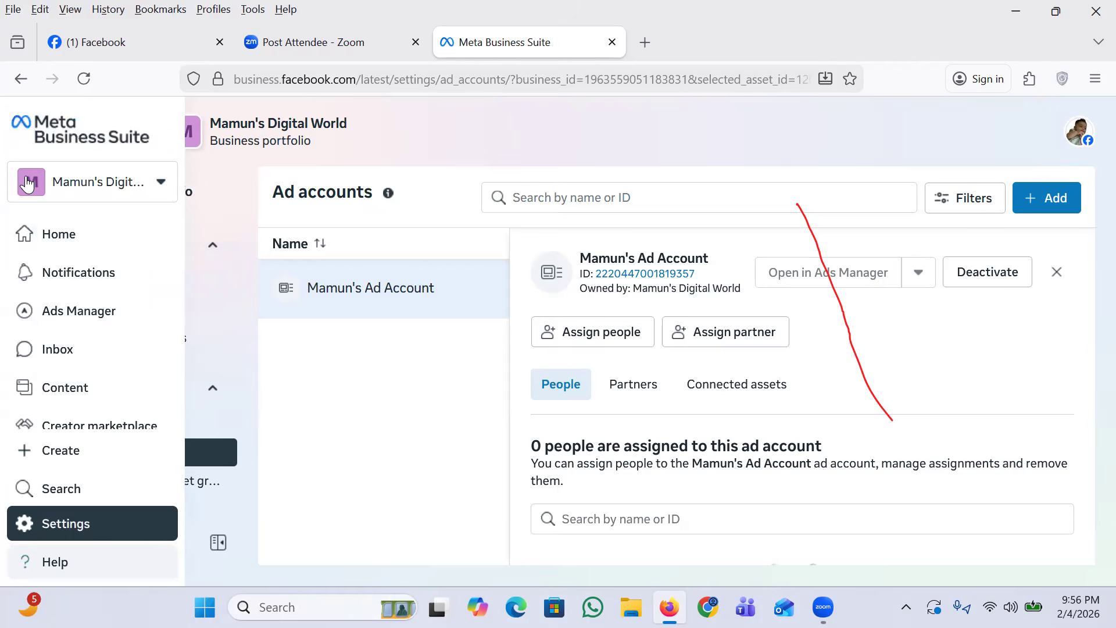
pyautogui.click(158, 185)
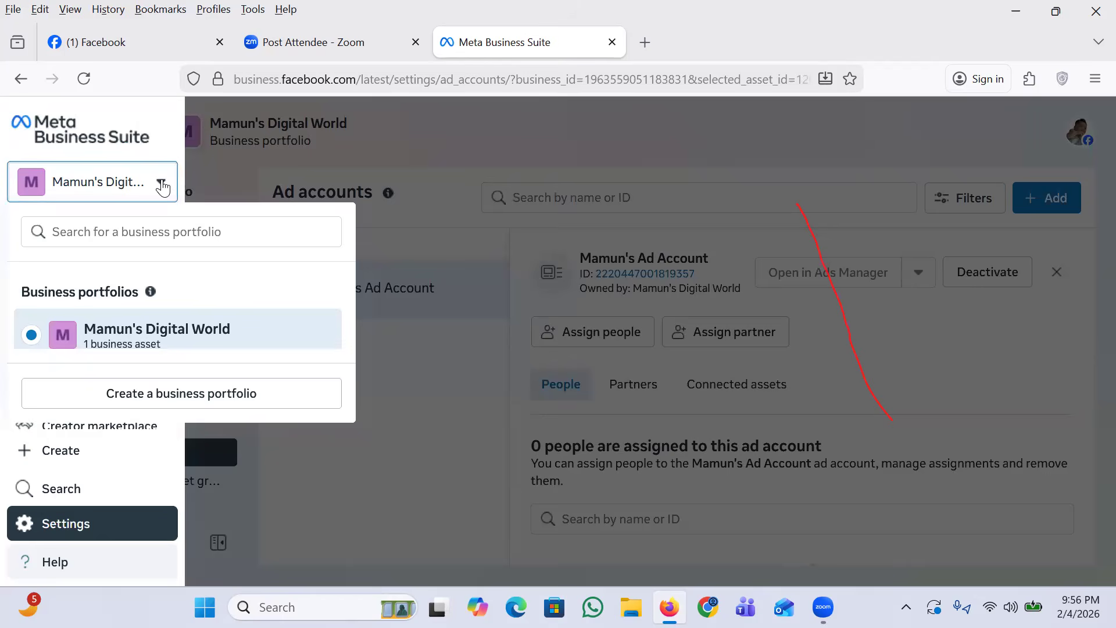
pyautogui.click(84, 182)
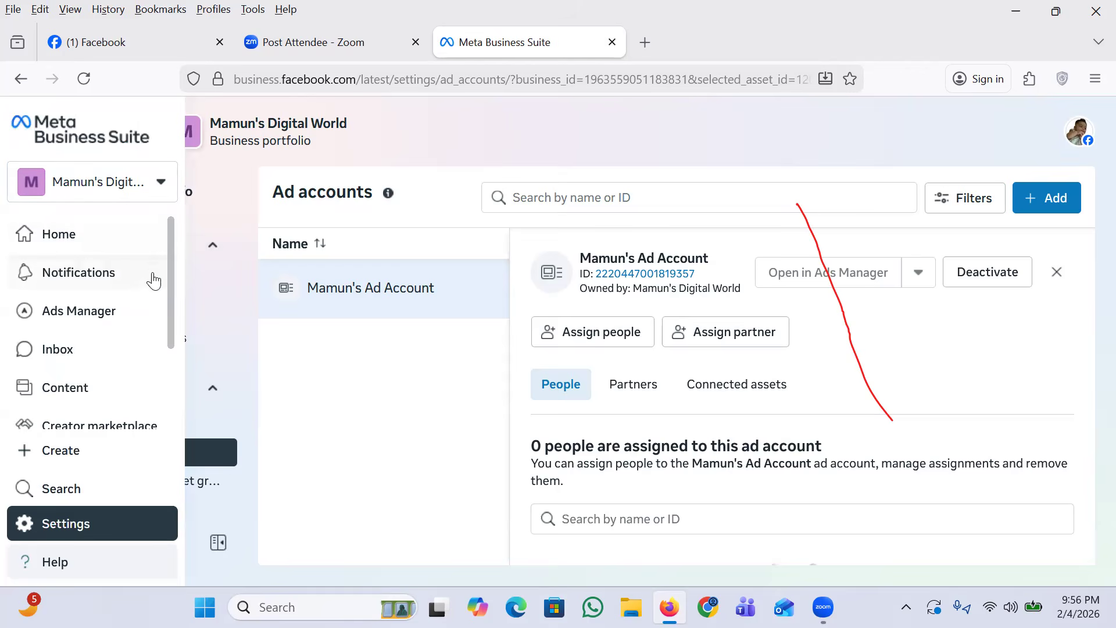
# Step: Open the portfolio's Ads summary, dismiss the dialog and return to the ad account settings
pyautogui.scroll(-3, 159, 299)
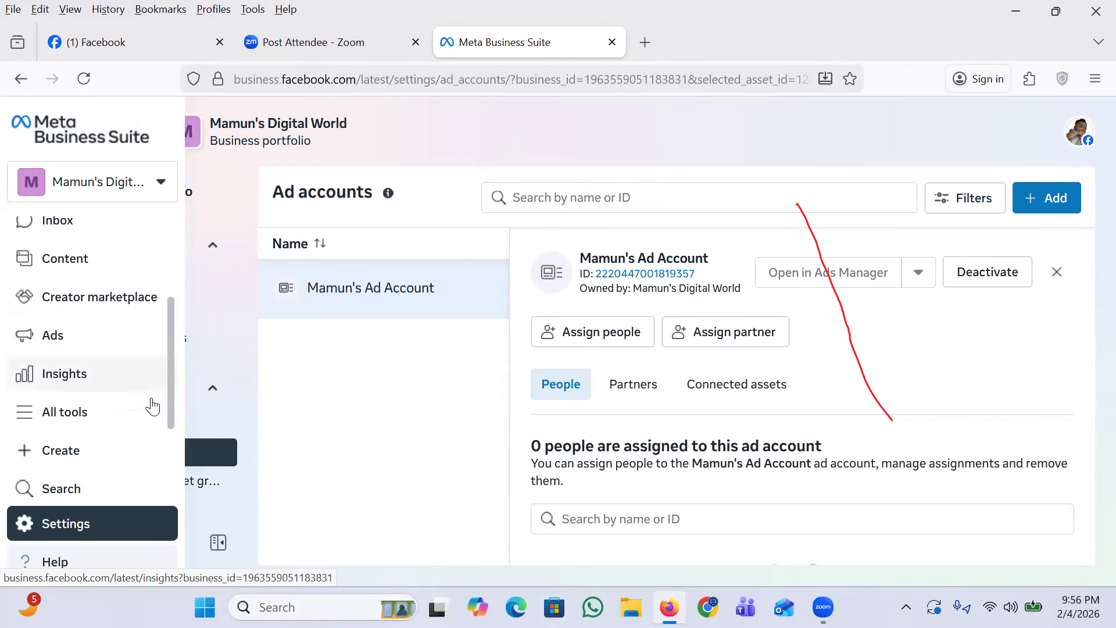
pyautogui.click(40, 337)
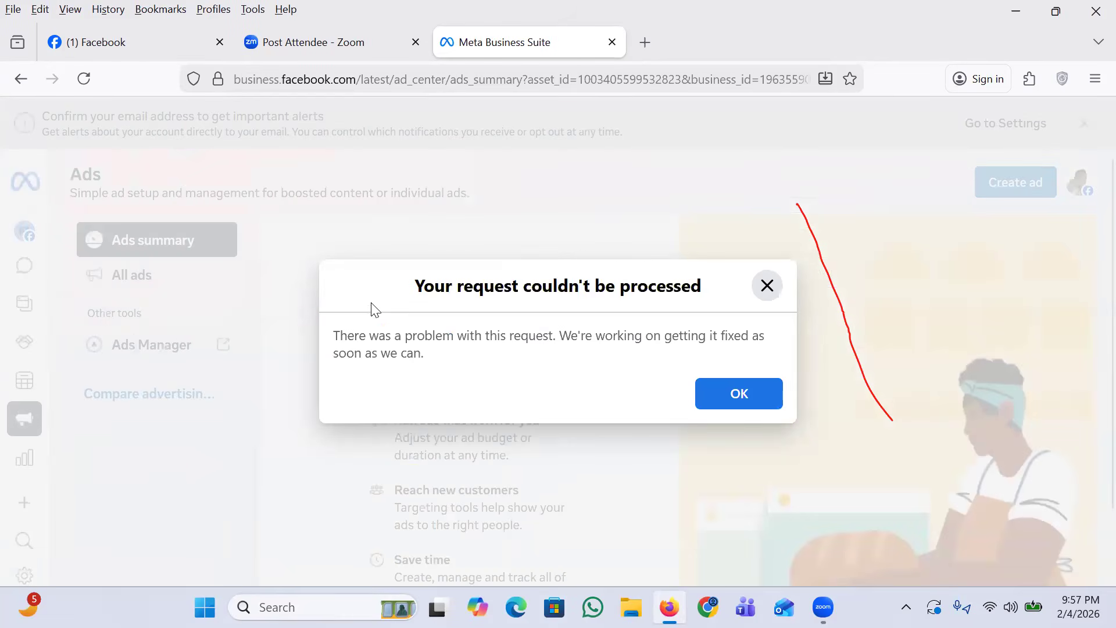
pyautogui.click(729, 405)
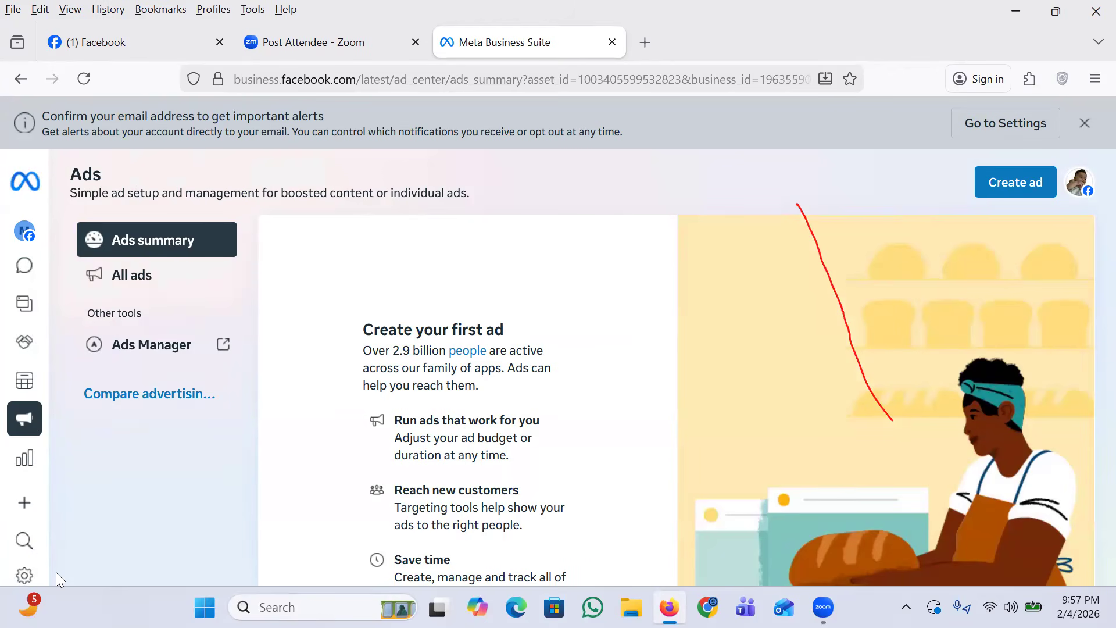
pyautogui.click(19, 79)
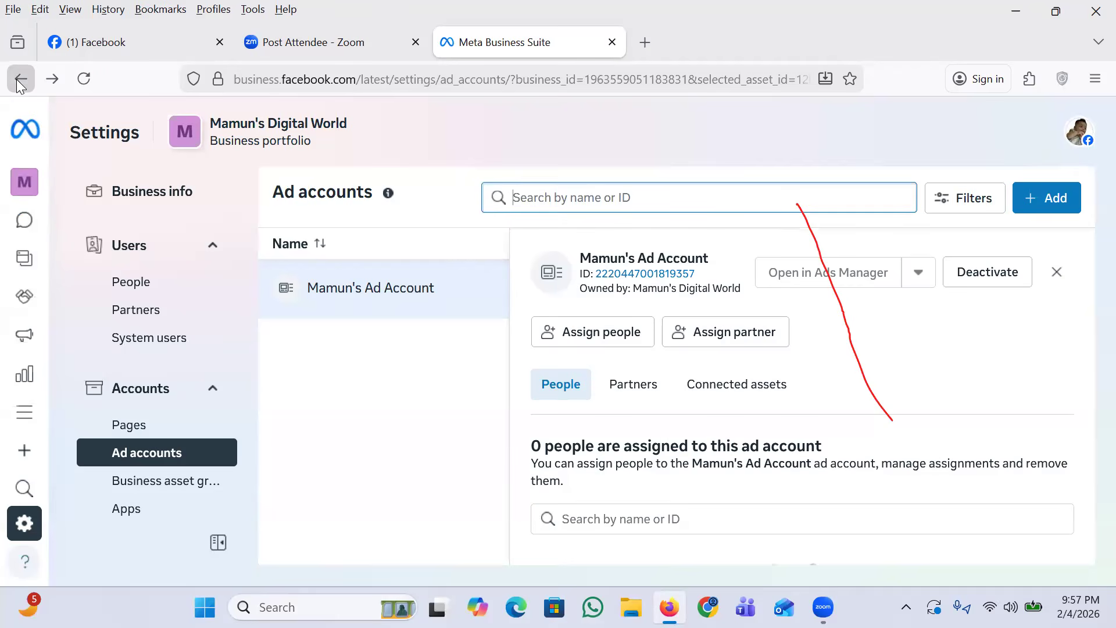
# Step: Open the portfolio's Ads summary and start creating an ad to show the available goals
pyautogui.moveTo(91, 581)
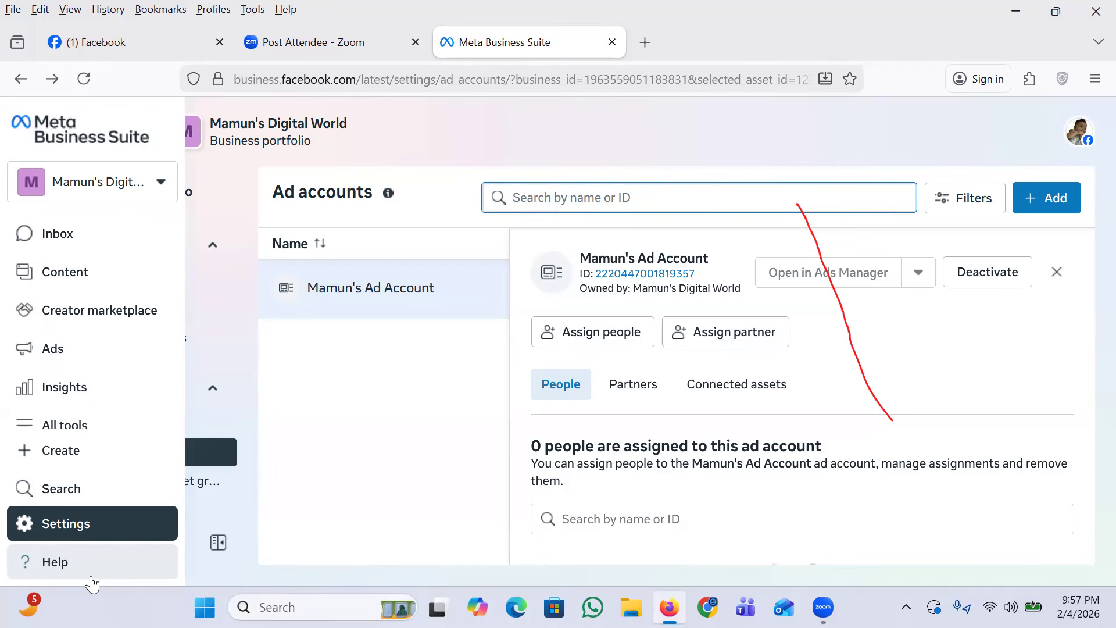
pyautogui.click(46, 348)
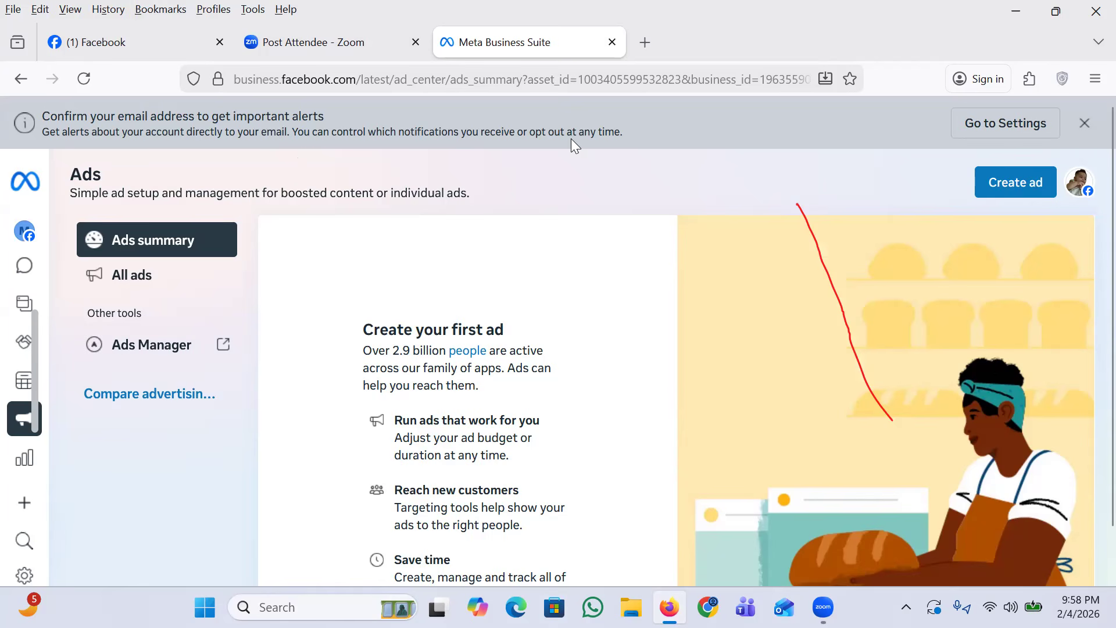
pyautogui.click(1008, 190)
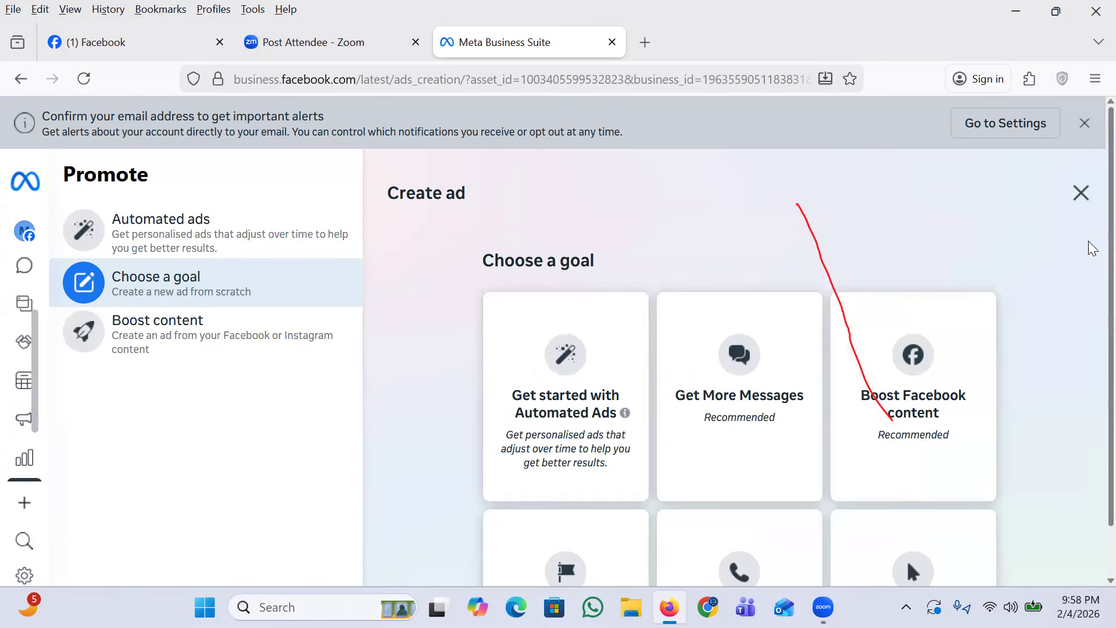
pyautogui.scroll(-1, 1087, 279)
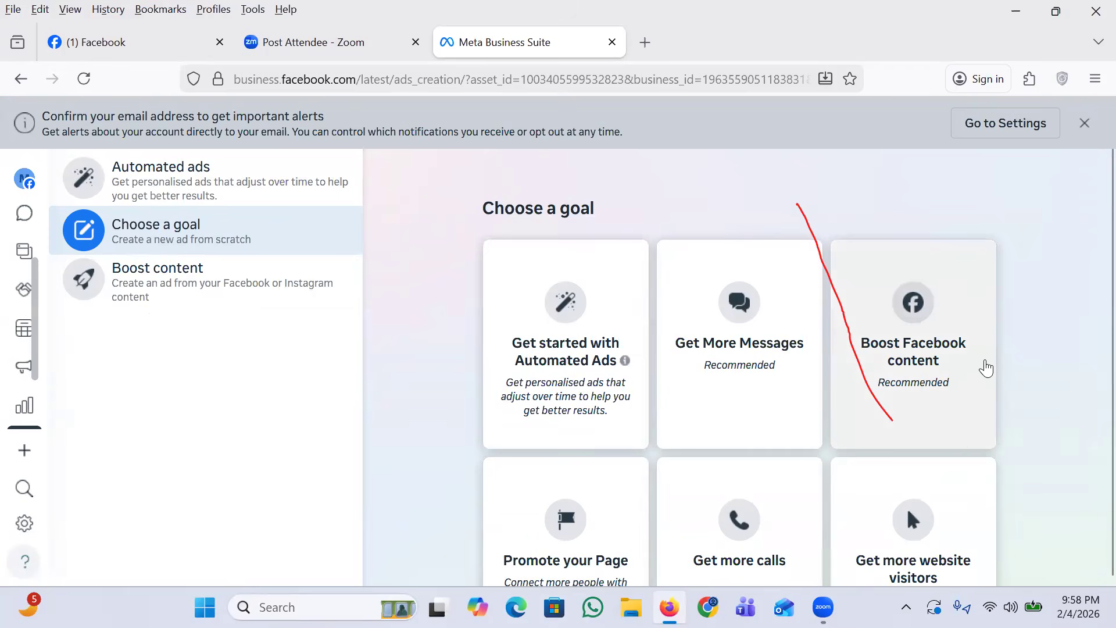
# Step: Check the Automated ads option, and return to the goal choices for creating an ad from scratch
pyautogui.click(205, 180)
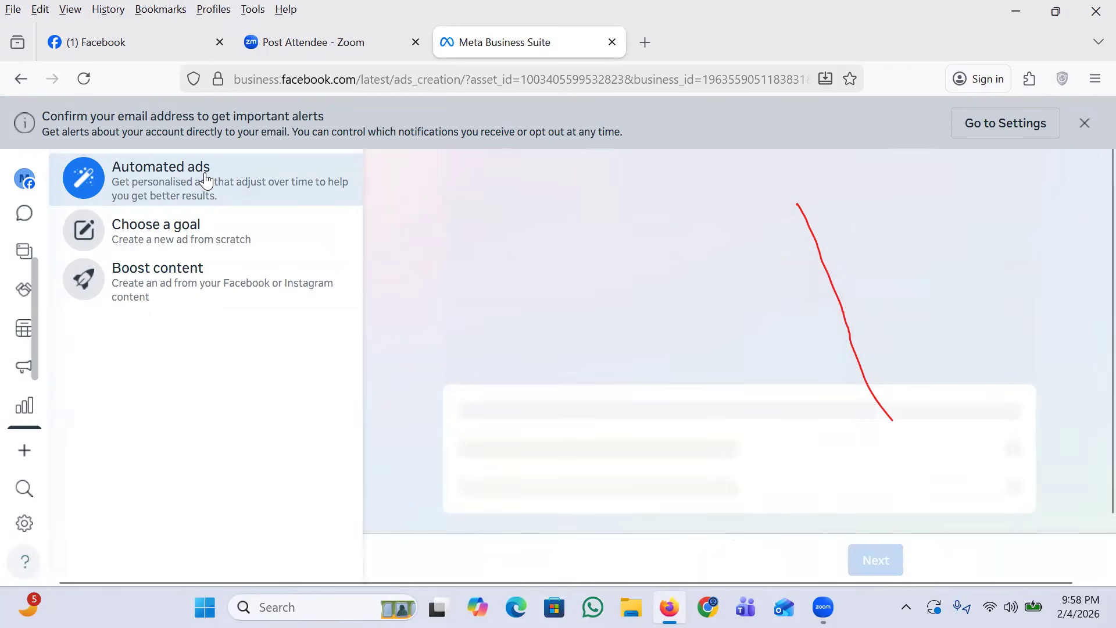
pyautogui.moveTo(26, 302)
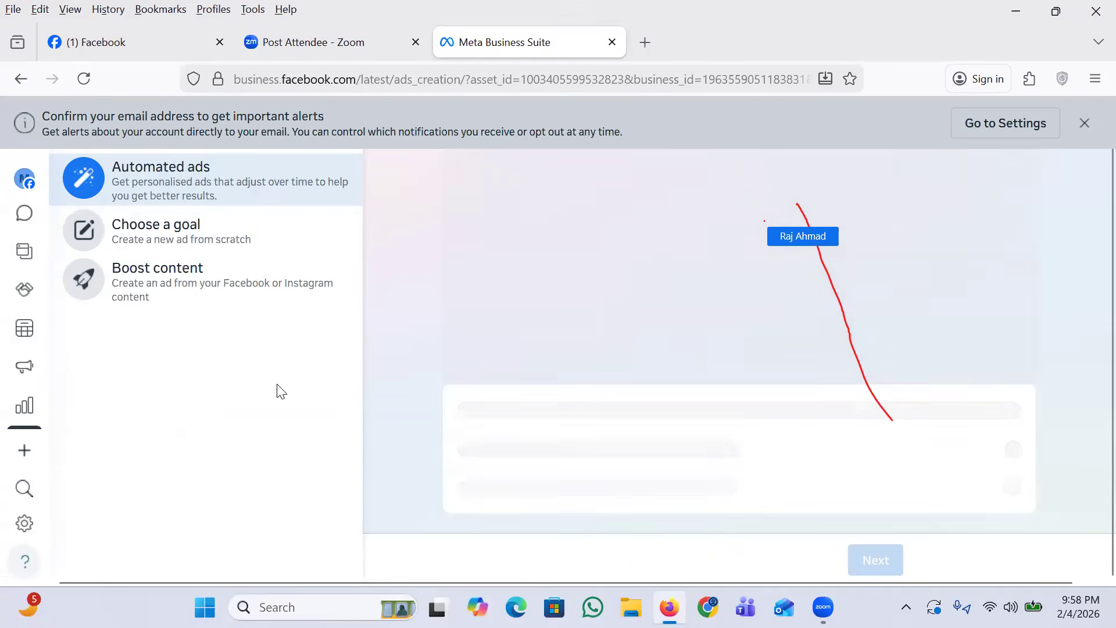
pyautogui.click(155, 244)
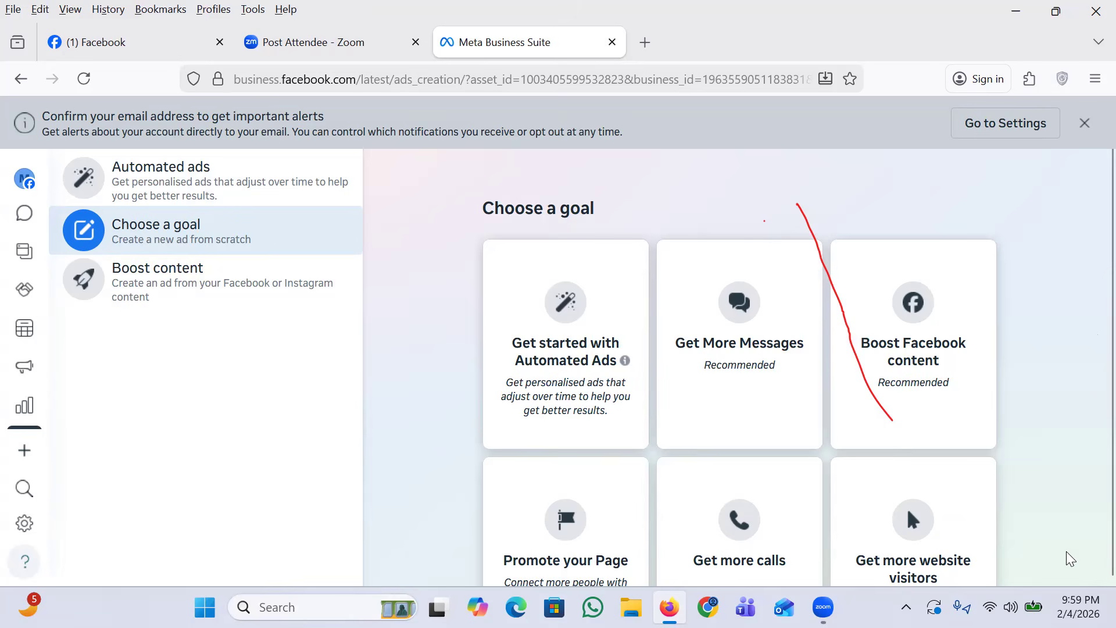
pyautogui.click(645, 44)
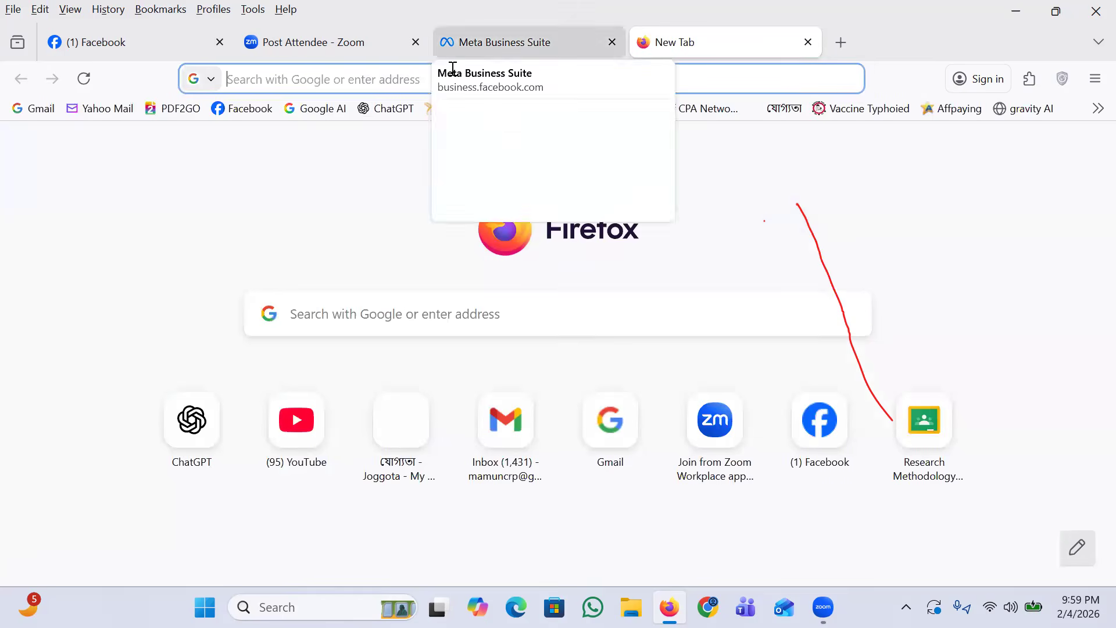
pyautogui.click(373, 79)
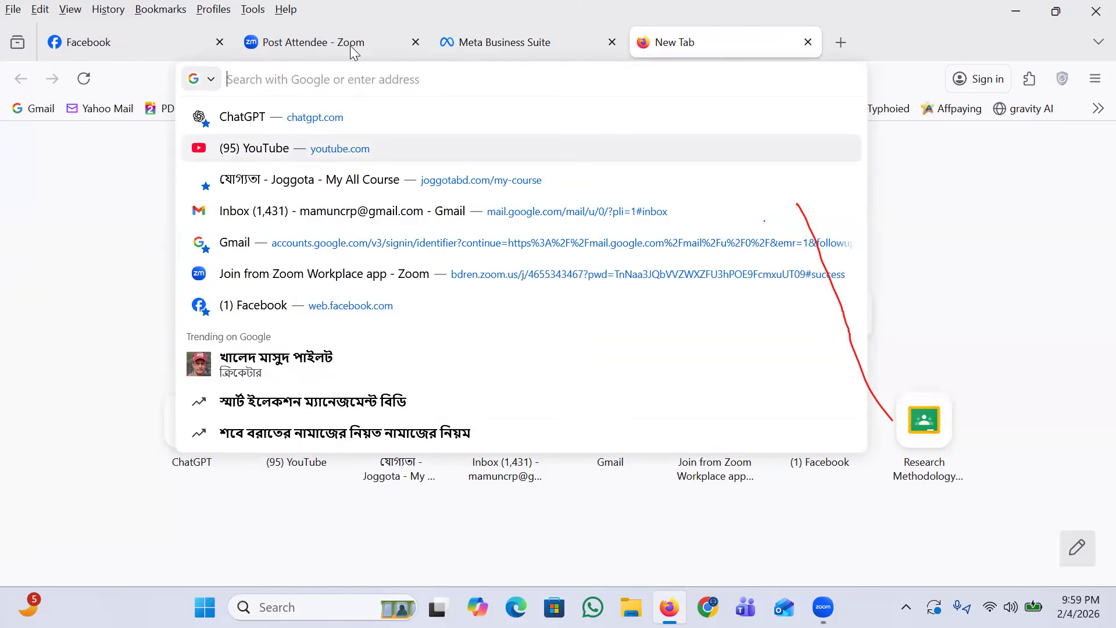
pyautogui.click(808, 42)
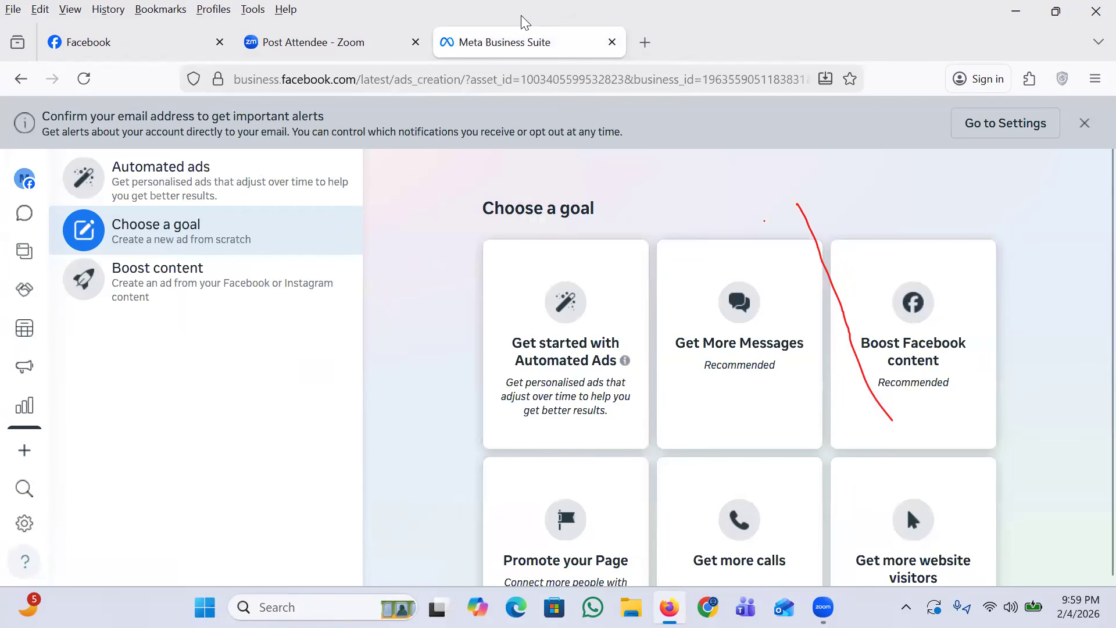
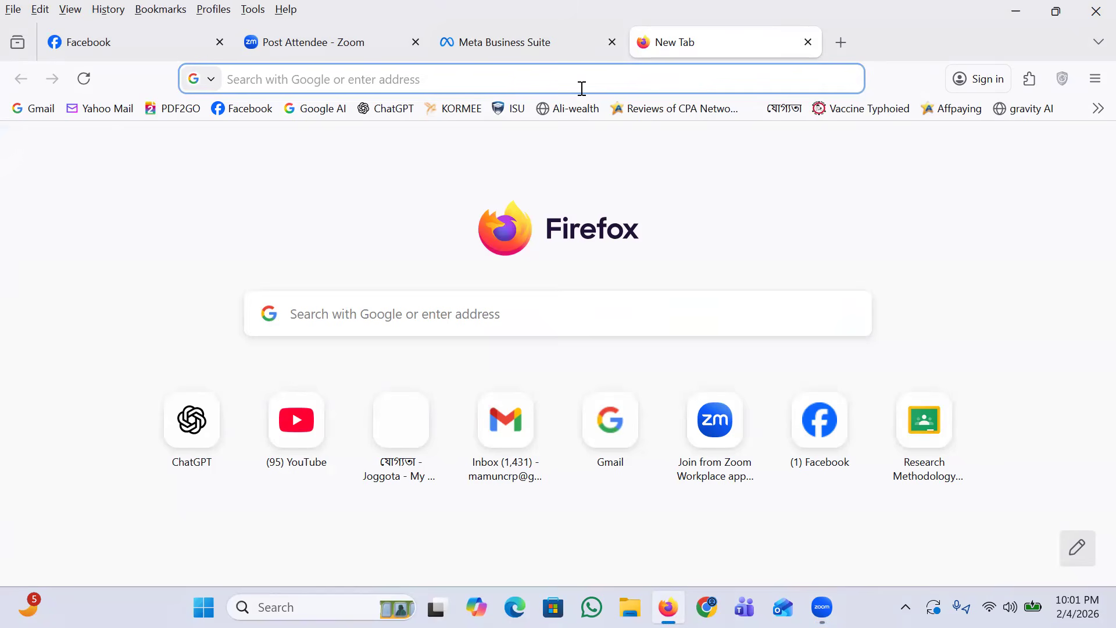
# Step: Switch to the Ads Manager window in Chrome and copy the page address up to "campaigns", without the account parameter
pyautogui.click(260, 80)
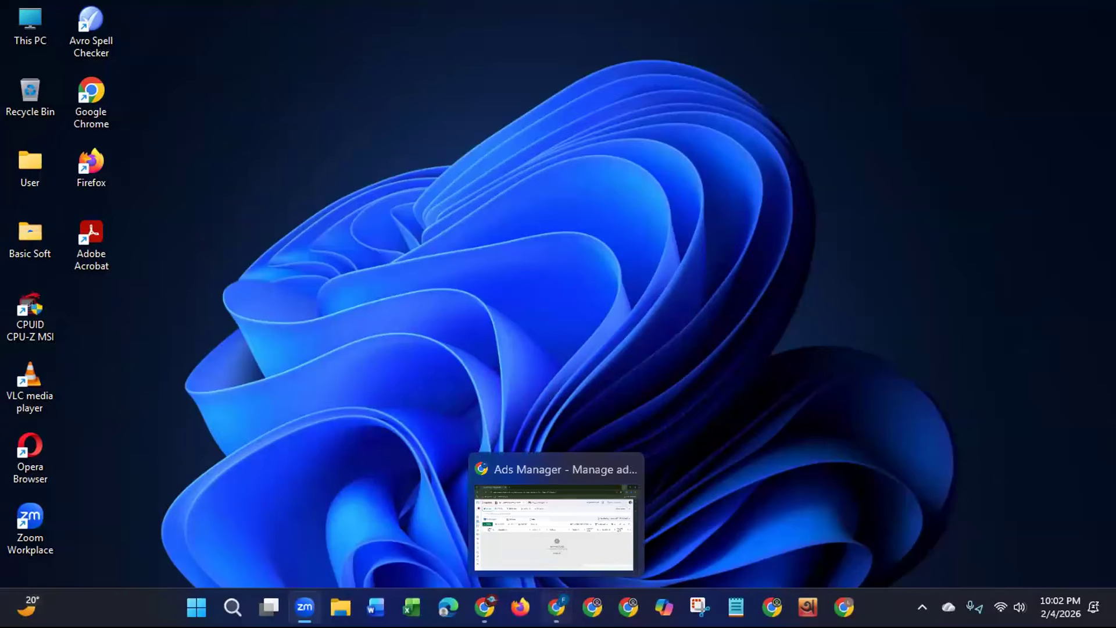
pyautogui.click(555, 605)
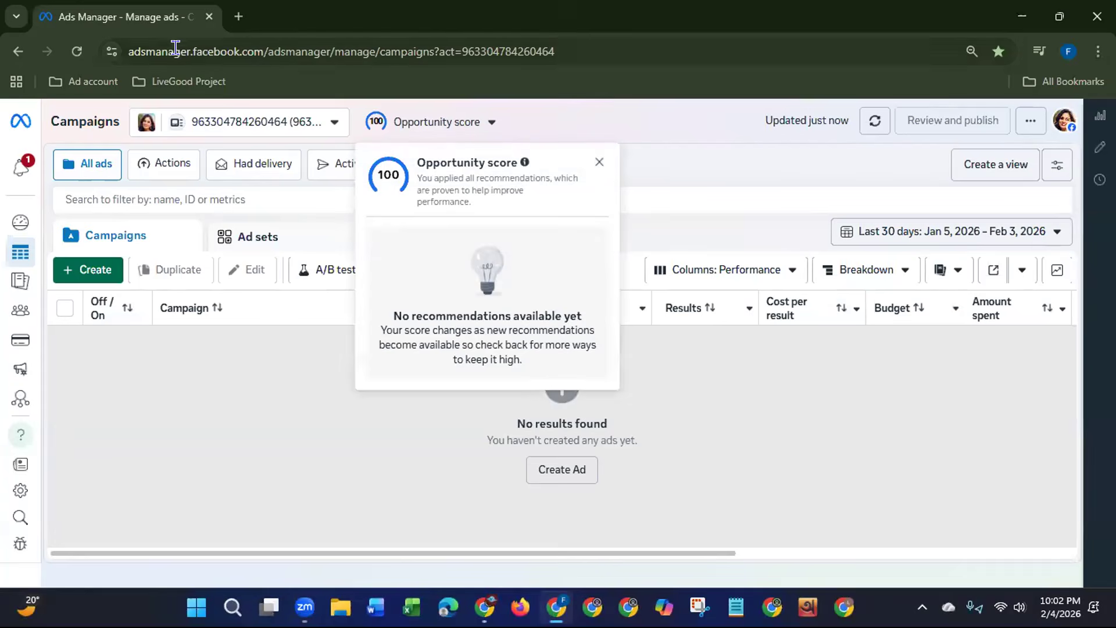
pyautogui.click(119, 41)
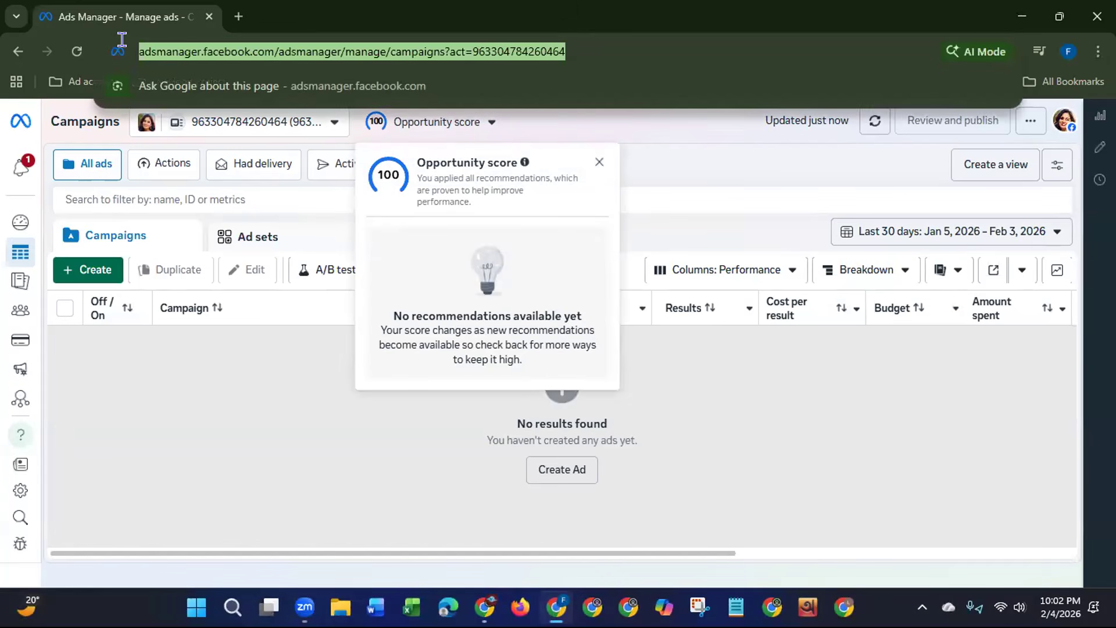
pyautogui.moveTo(136, 52); pyautogui.dragTo(481, 52)
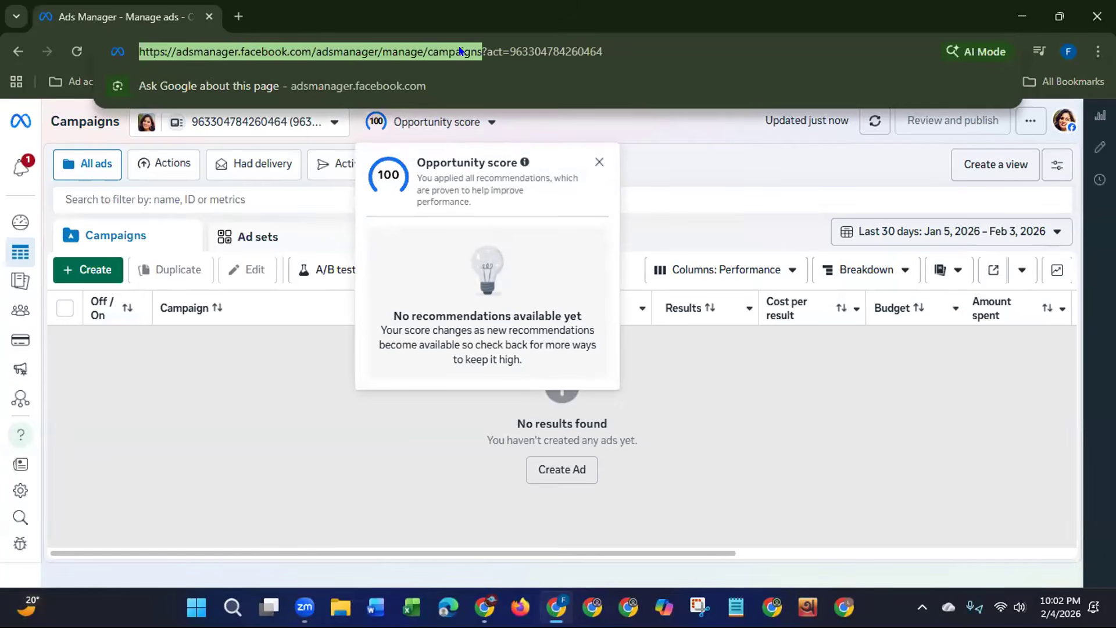
pyautogui.rightClick(459, 52)
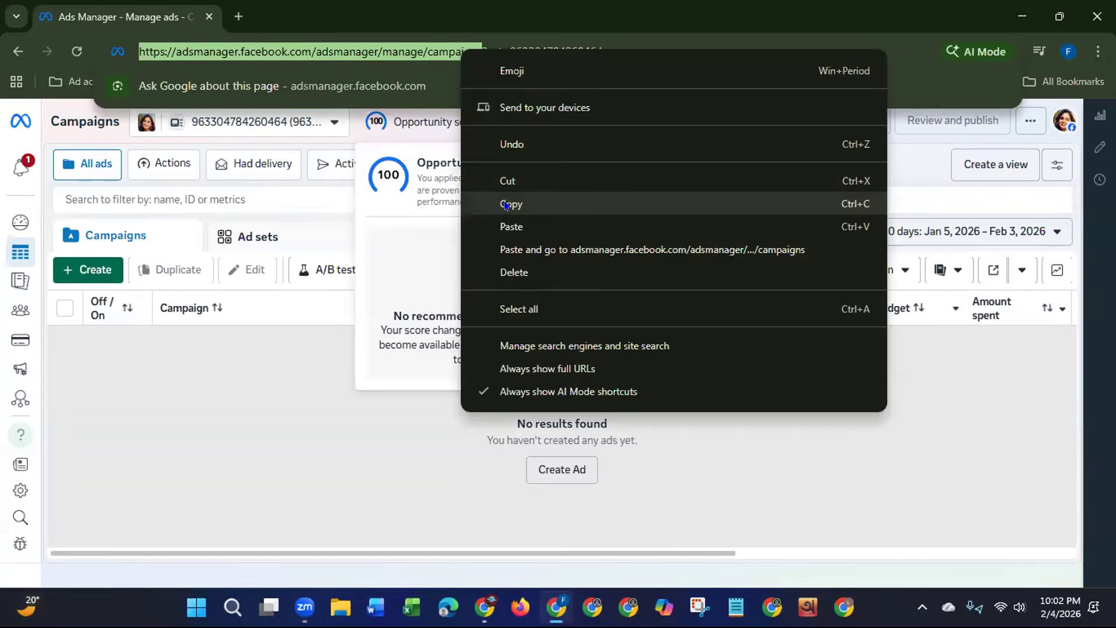
pyautogui.click(482, 202)
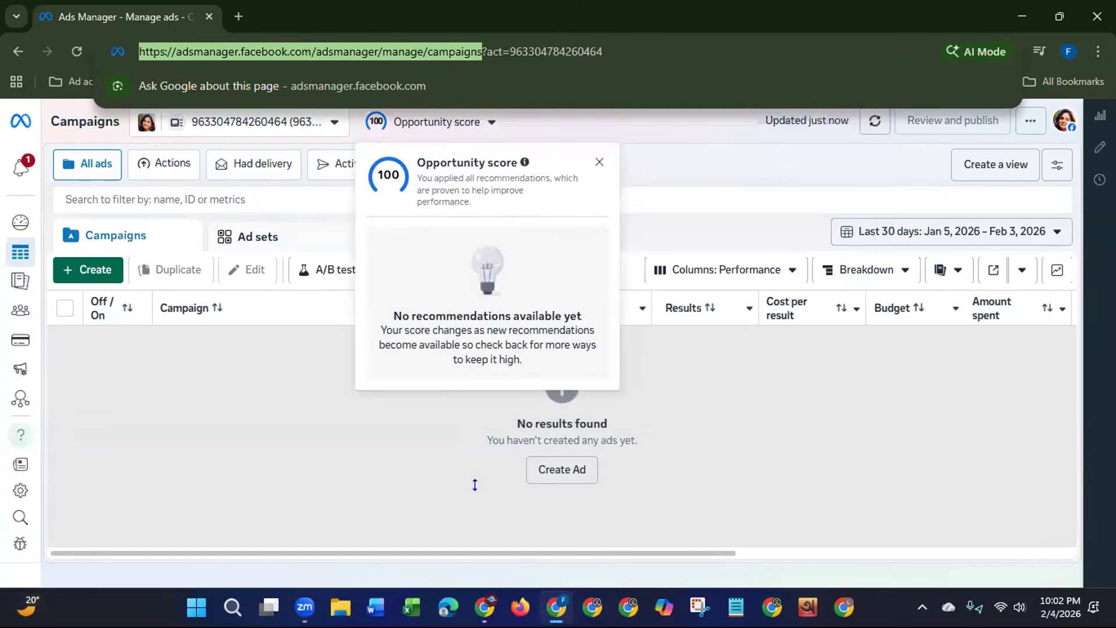
pyautogui.click(474, 485)
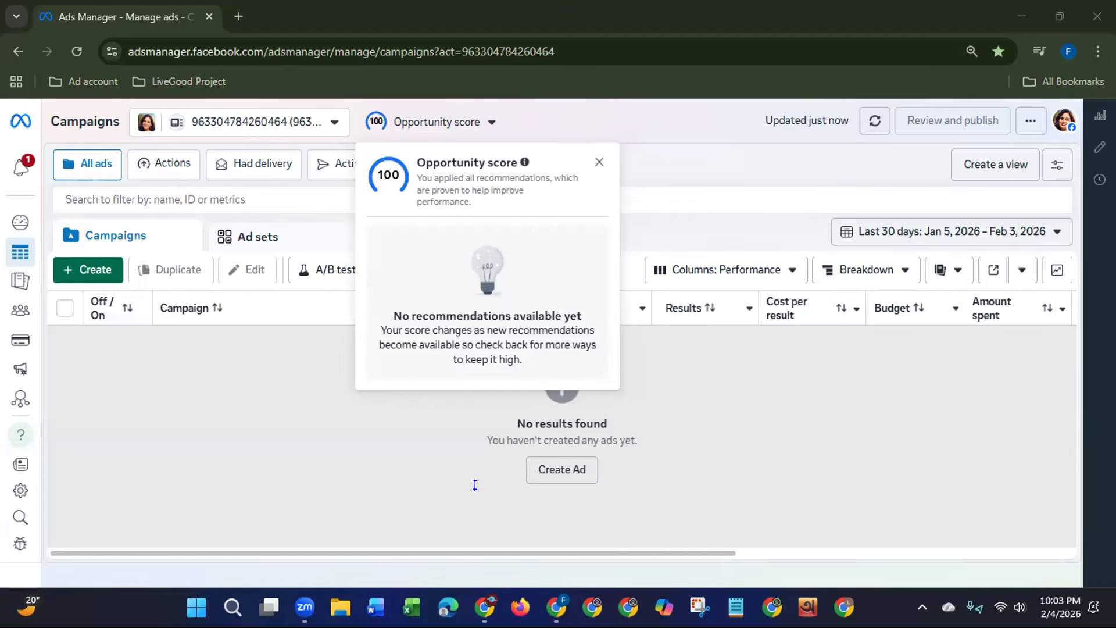
# Step: Dismiss the Opportunity score popup, start a new campaign and look through the available campaign objectives
pyautogui.click(319, 410)
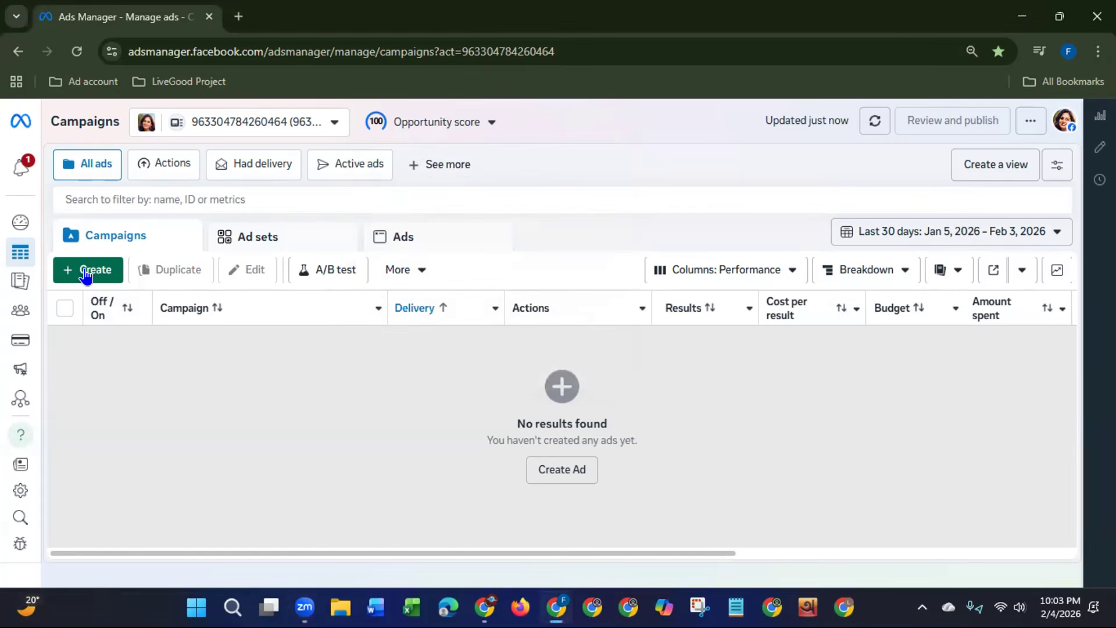
pyautogui.click(86, 272)
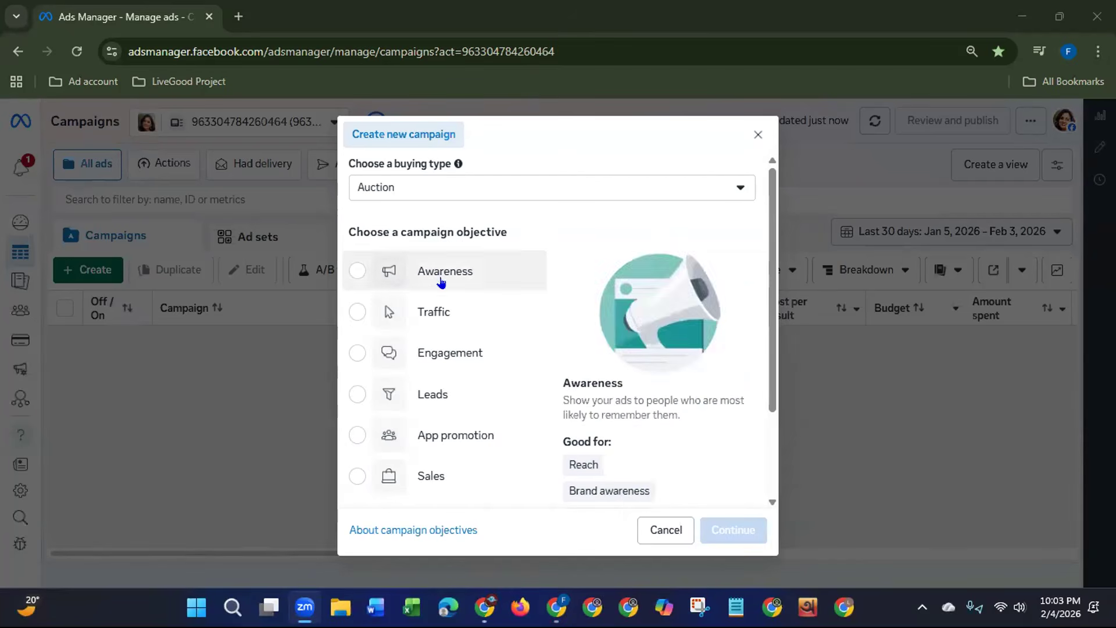
pyautogui.moveTo(449, 280)
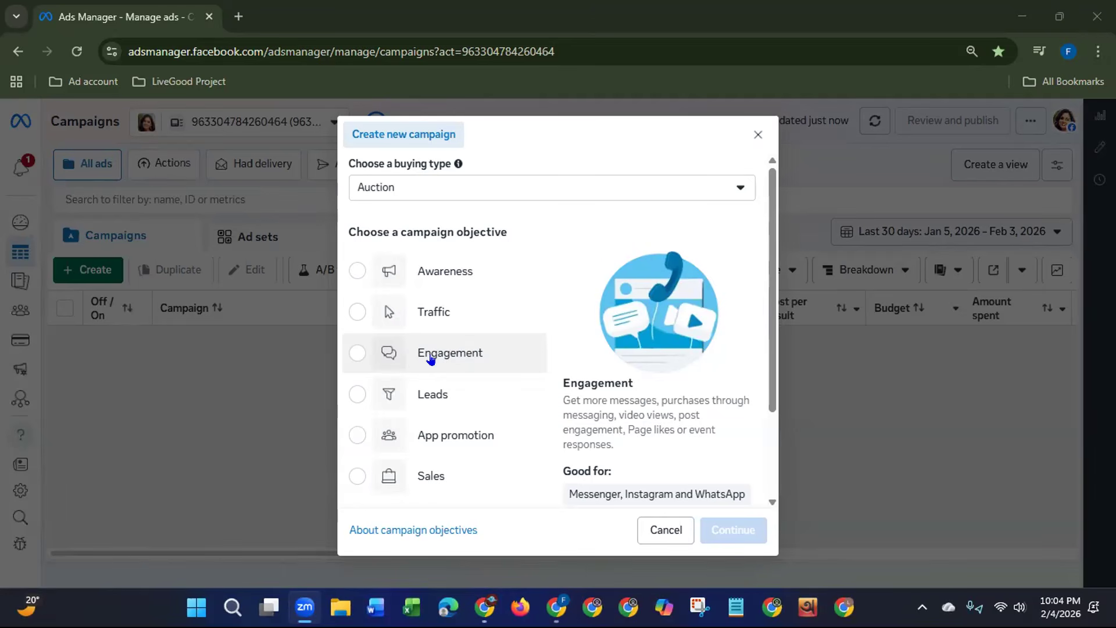
pyautogui.moveTo(770, 293)
pyautogui.mouseDown()
pyautogui.moveTo(753, 356)
pyautogui.moveTo(766, 288)
pyautogui.mouseUp()
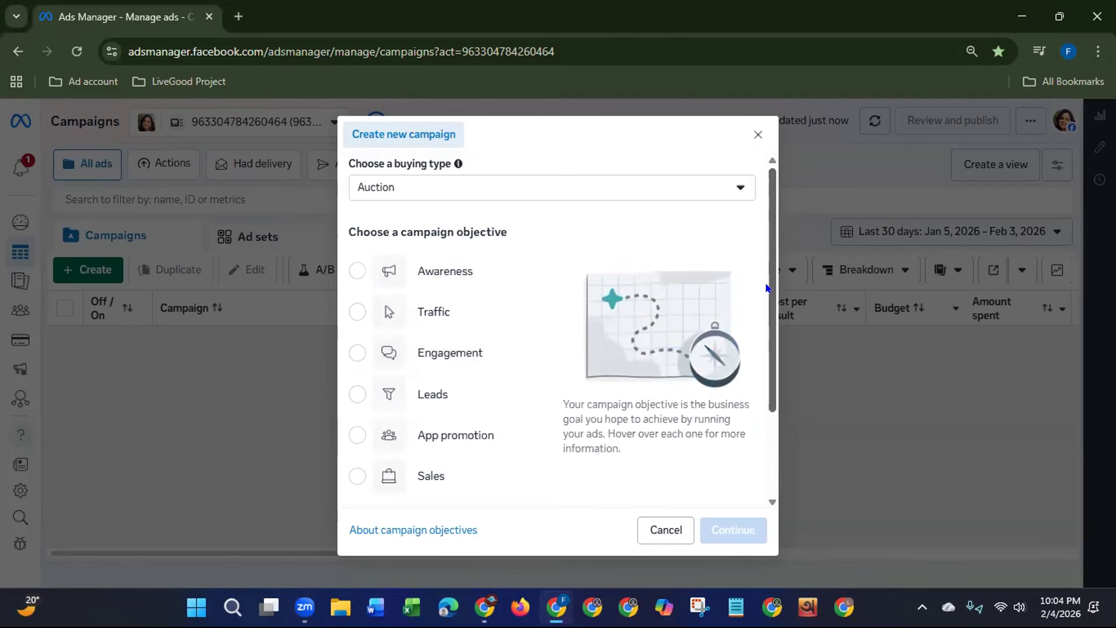
pyautogui.scroll(-1, 630, 364)
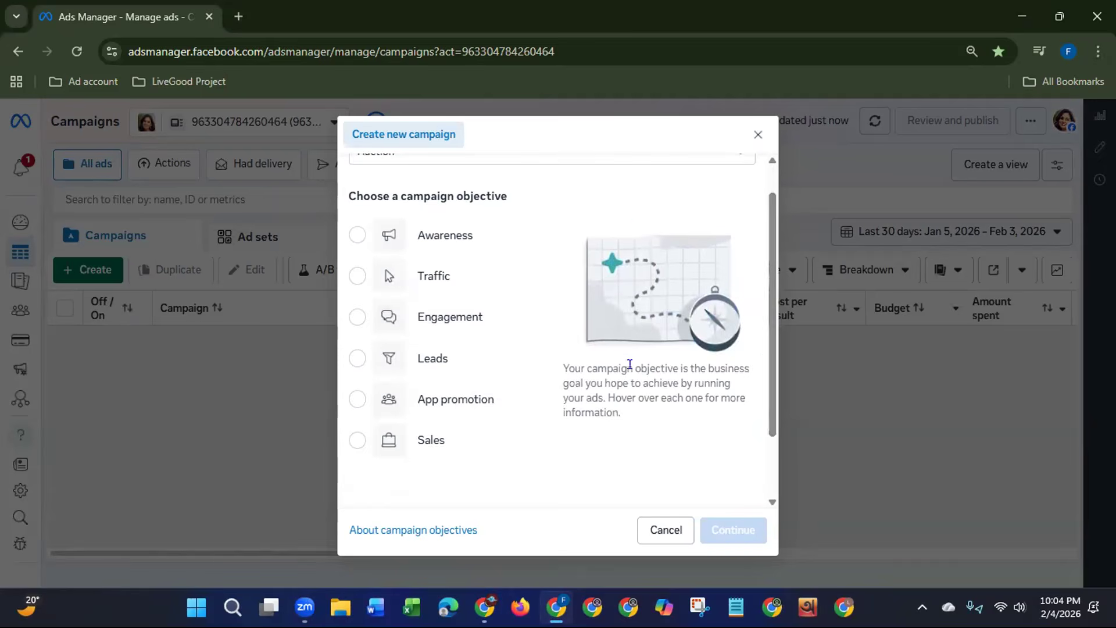
pyautogui.moveTo(441, 400)
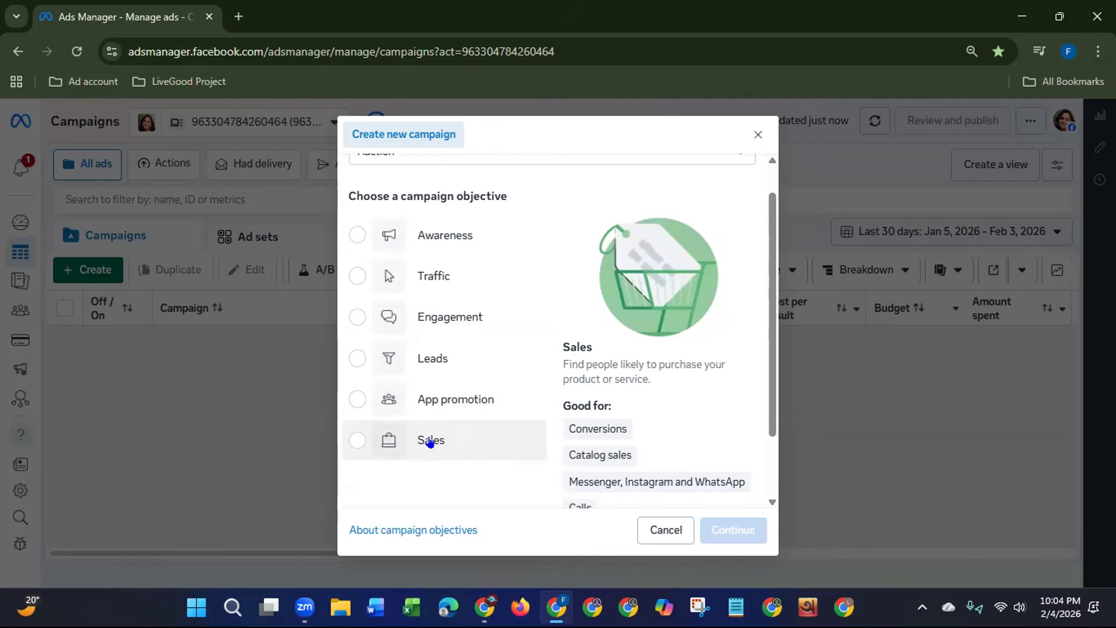
pyautogui.scroll(1, 776, 222)
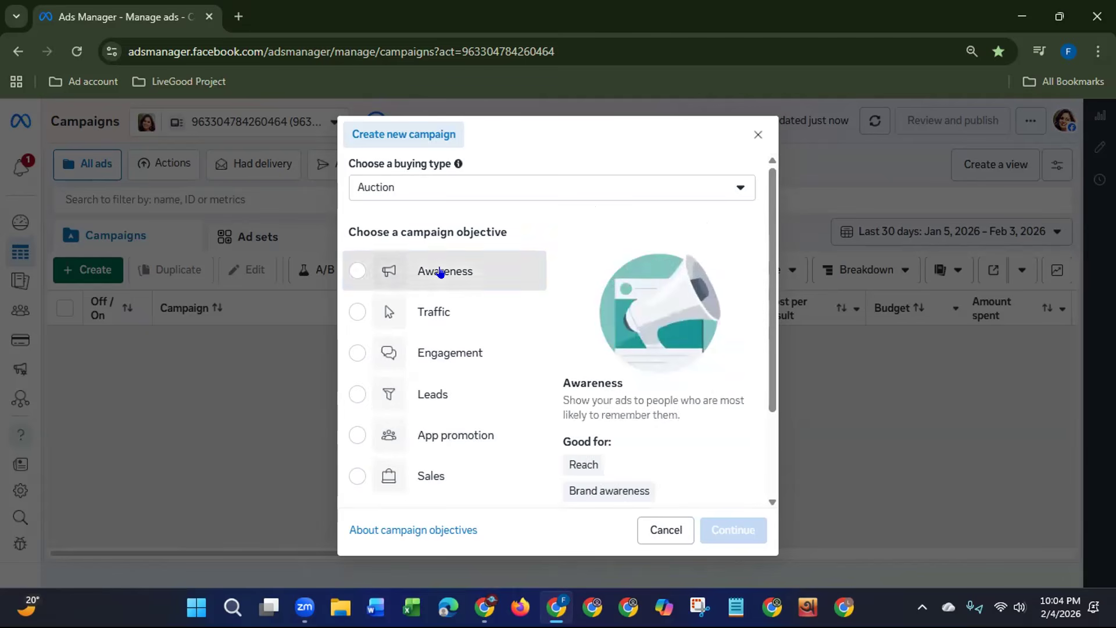
# Step: Create the campaign with the Awareness objective and name it "New Awareness Campaign 01"
pyautogui.click(369, 270)
pyautogui.click(728, 534)
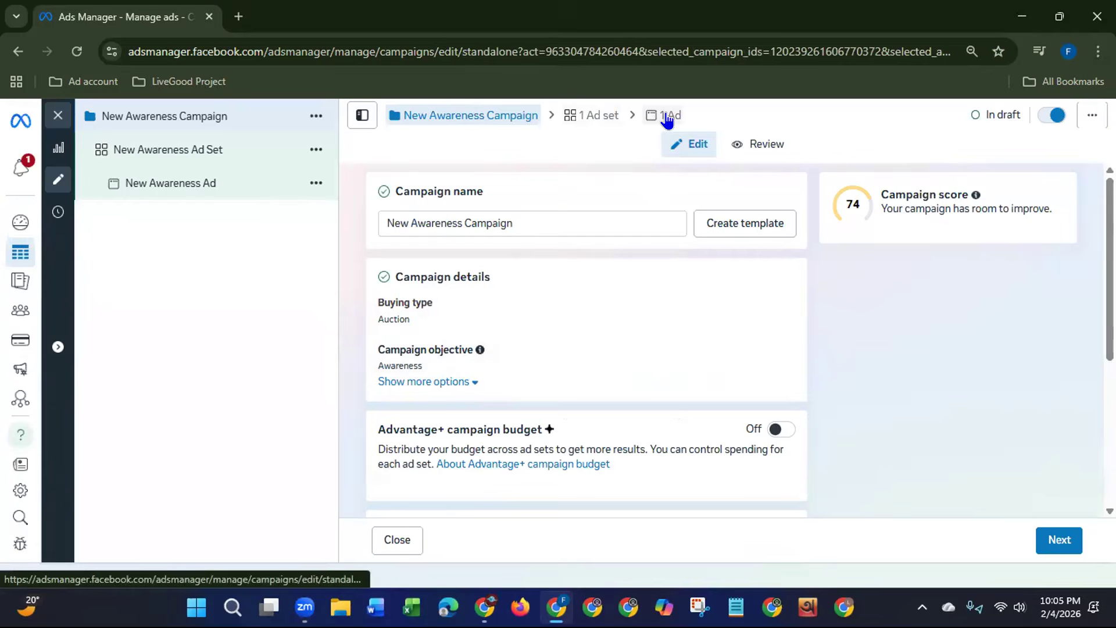
pyautogui.click(535, 223)
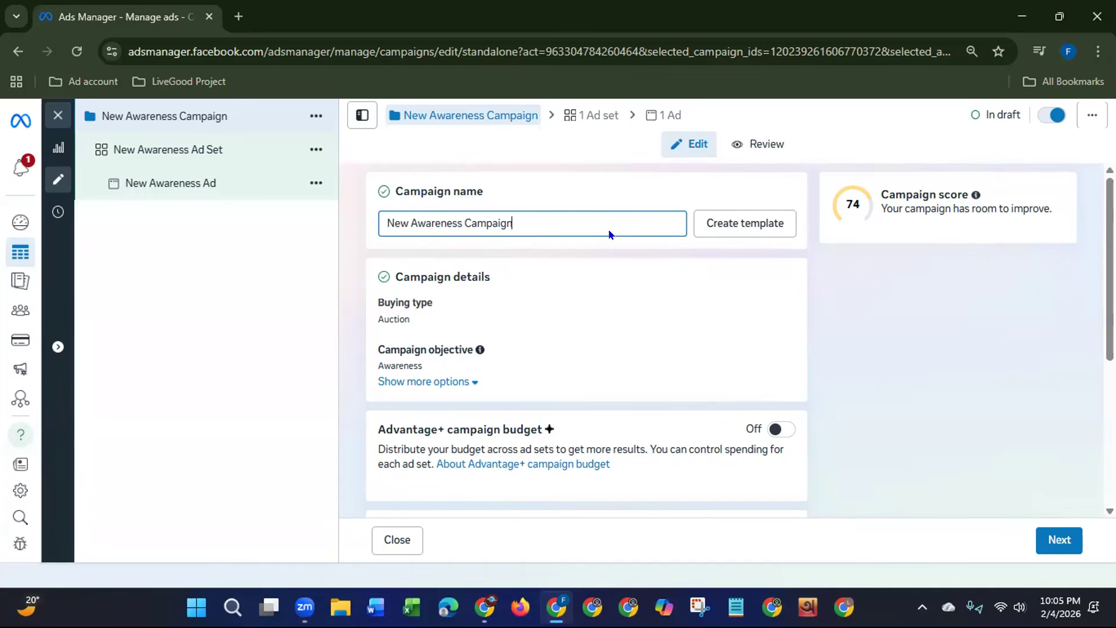
pyautogui.write('01')
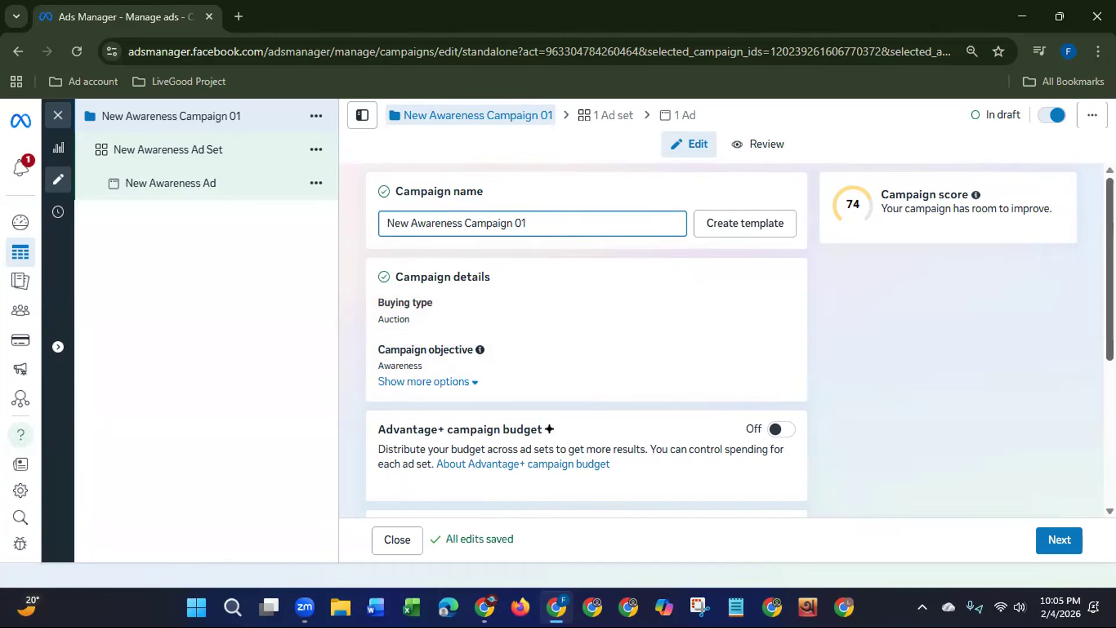
# Step: Review the campaign's Advantage+ campaign budget and A/B test settings, highlighting the A/B test heading
pyautogui.scroll(-3, 586, 340)
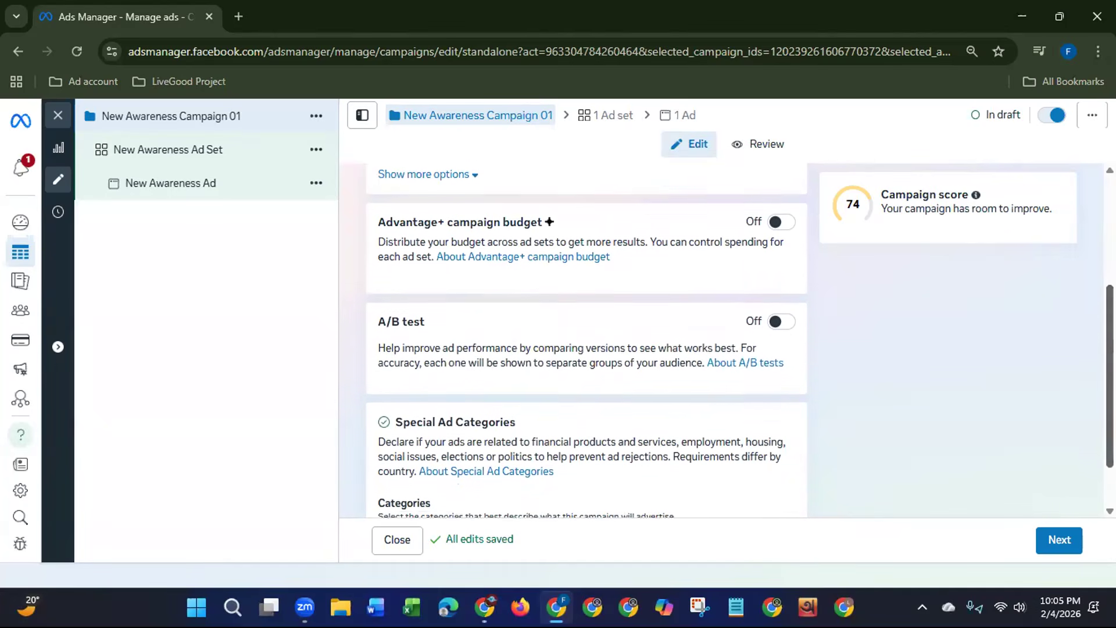
pyautogui.scroll(-1, 587, 340)
pyautogui.moveTo(1109, 390); pyautogui.dragTo(1109, 393)
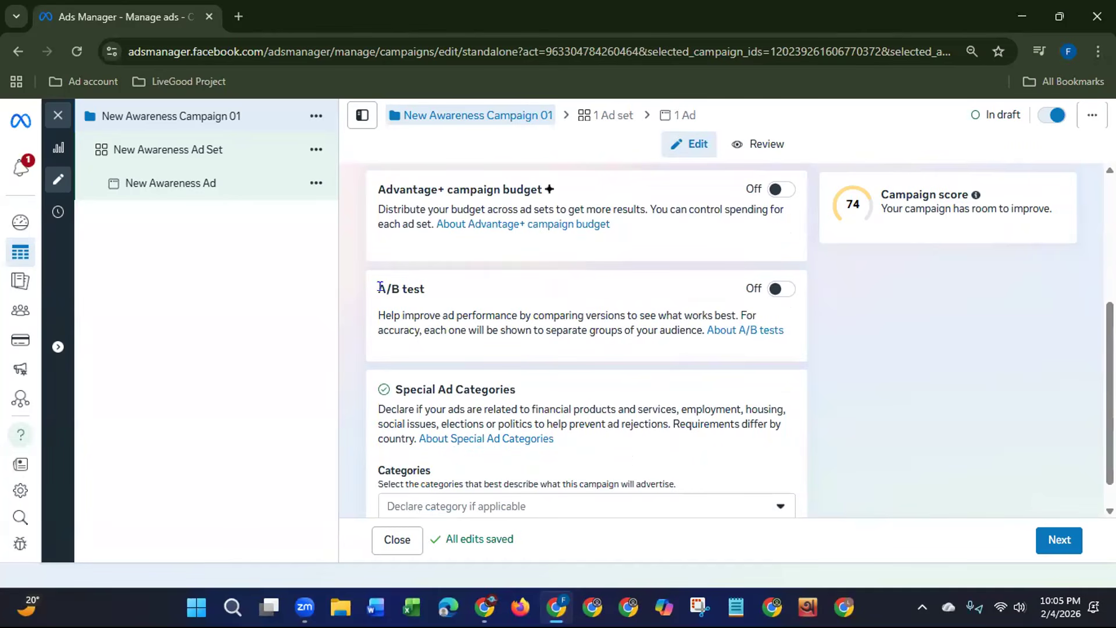
pyautogui.moveTo(376, 288); pyautogui.dragTo(423, 292)
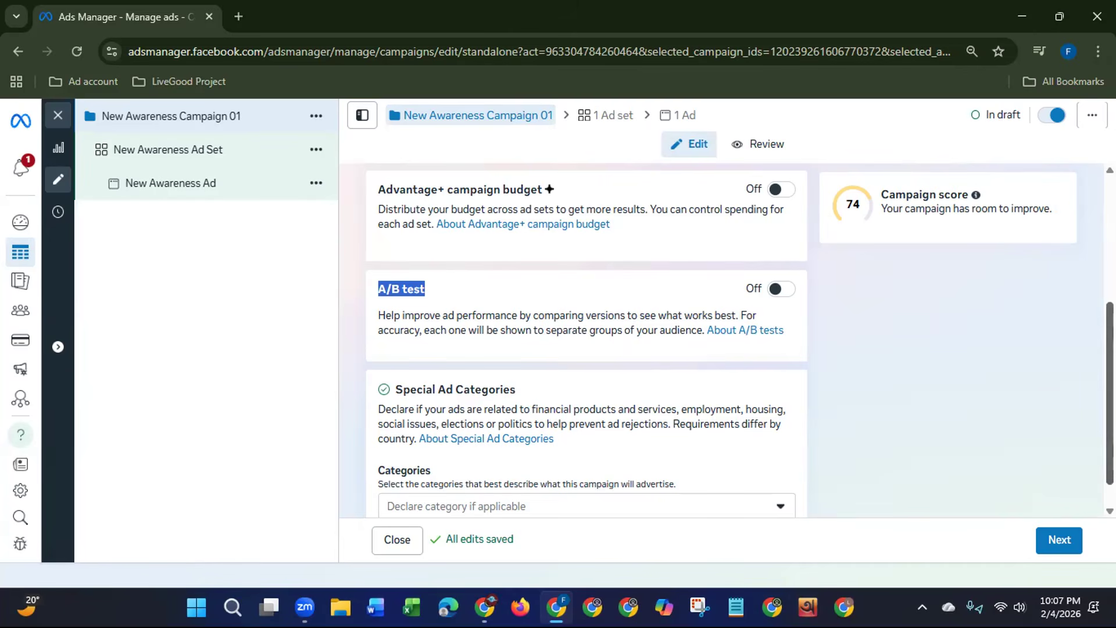
pyautogui.scroll(-1, 1091, 399)
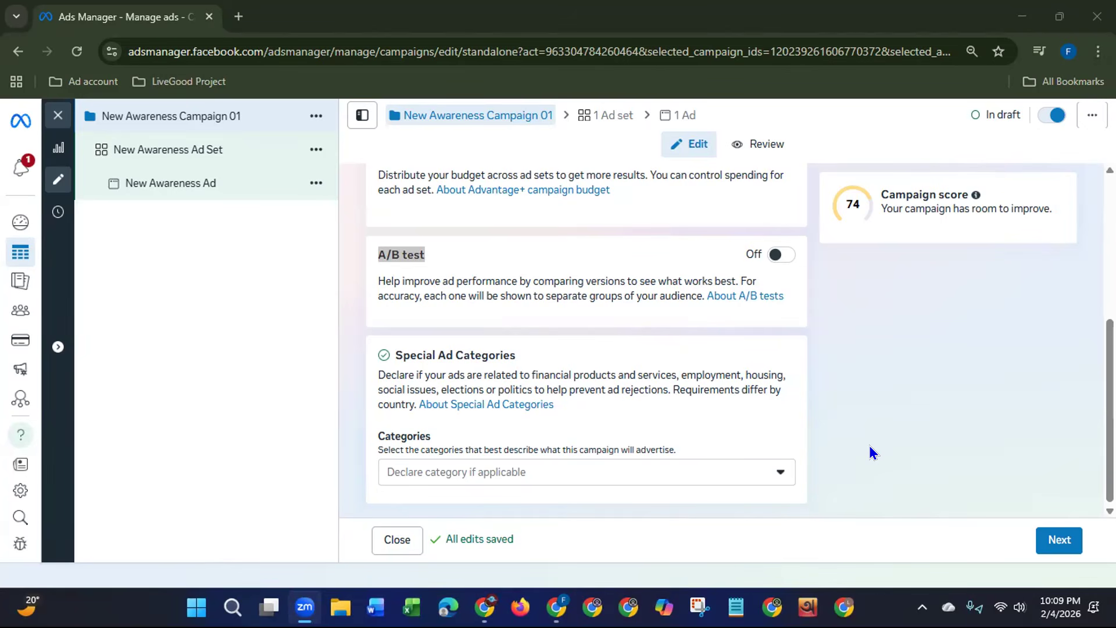
# Step: Look through the Special Ad Categories choices and close the list without declaring a category
pyautogui.click(773, 471)
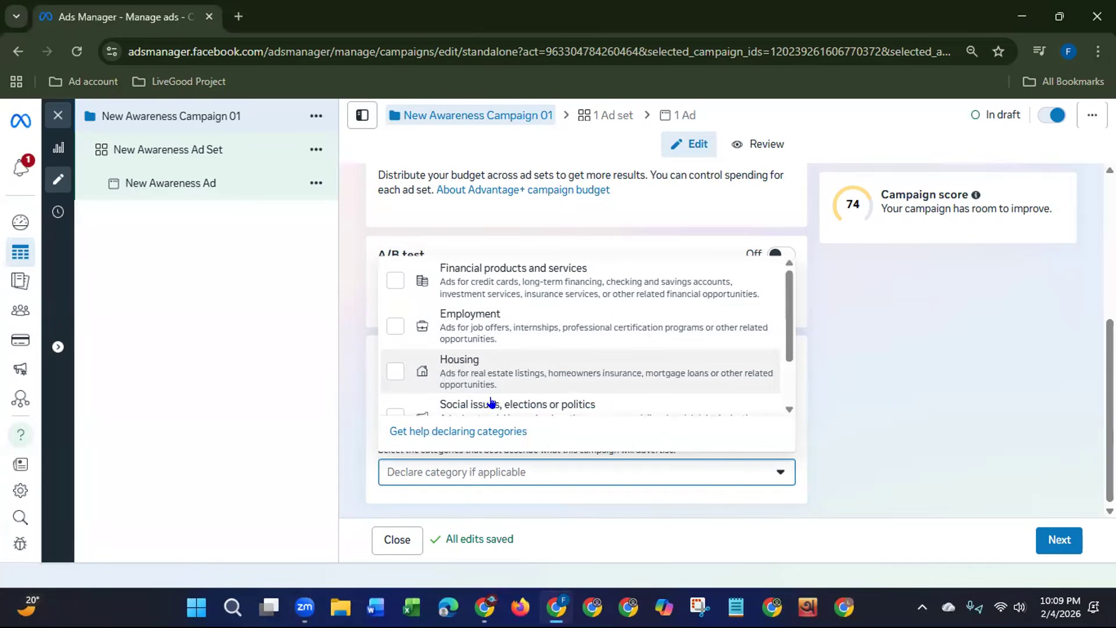
pyautogui.moveTo(788, 316); pyautogui.dragTo(706, 299)
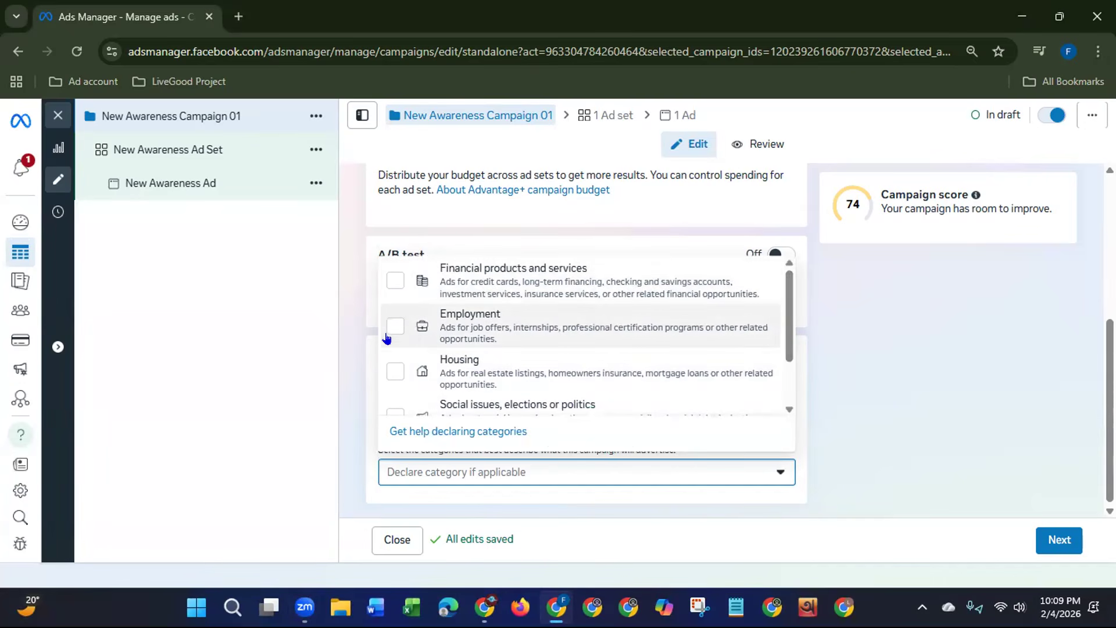
pyautogui.moveTo(792, 347); pyautogui.dragTo(790, 323)
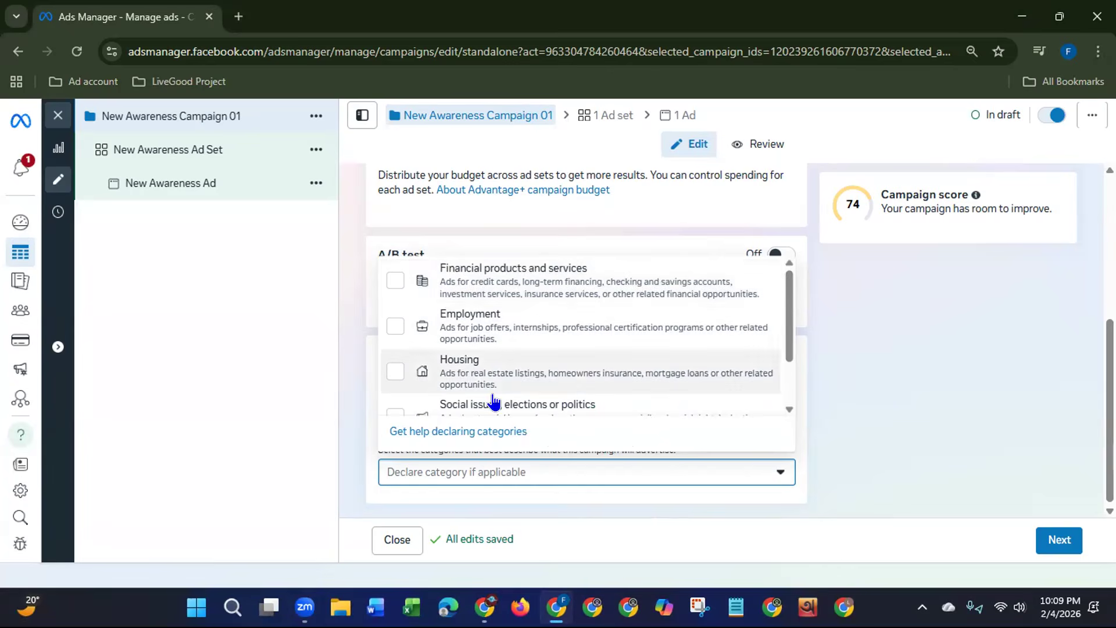
pyautogui.moveTo(789, 299)
pyautogui.mouseDown()
pyautogui.moveTo(789, 349)
pyautogui.moveTo(797, 298)
pyautogui.mouseUp()
pyautogui.click(782, 470)
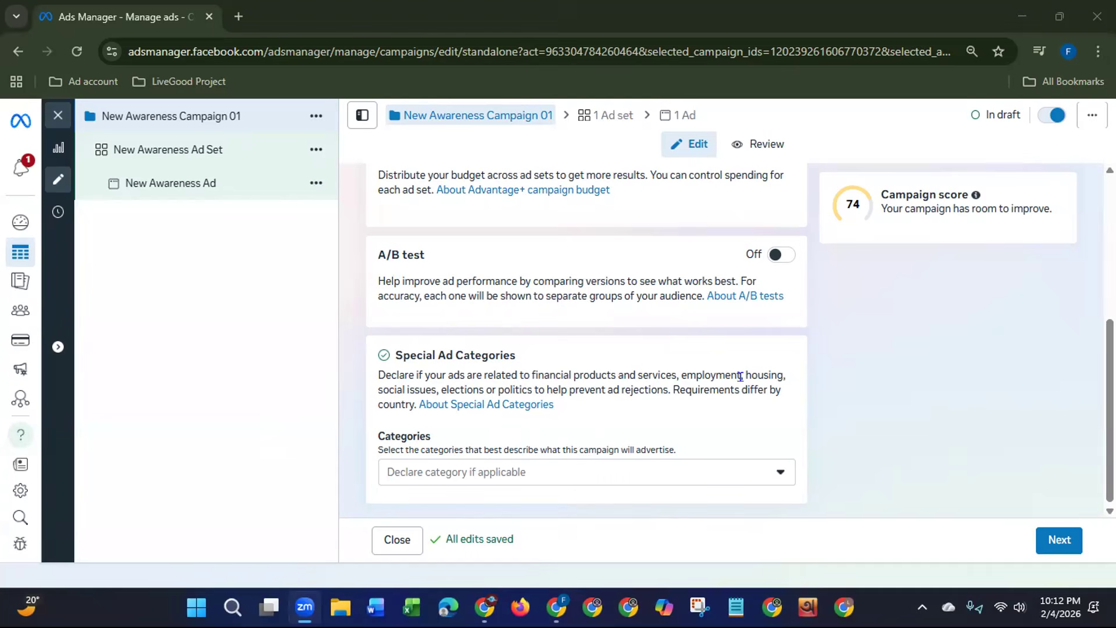
# Step: Continue to the ad set settings and name the ad set "New Awareness Ad Set 02"
pyautogui.click(1046, 545)
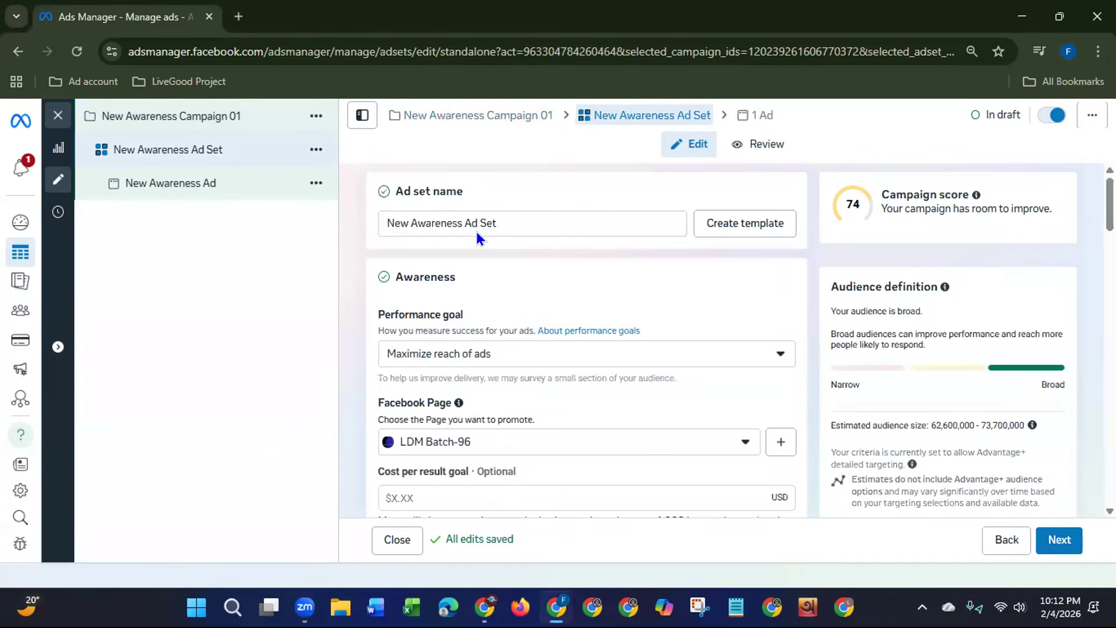
pyautogui.click(526, 219)
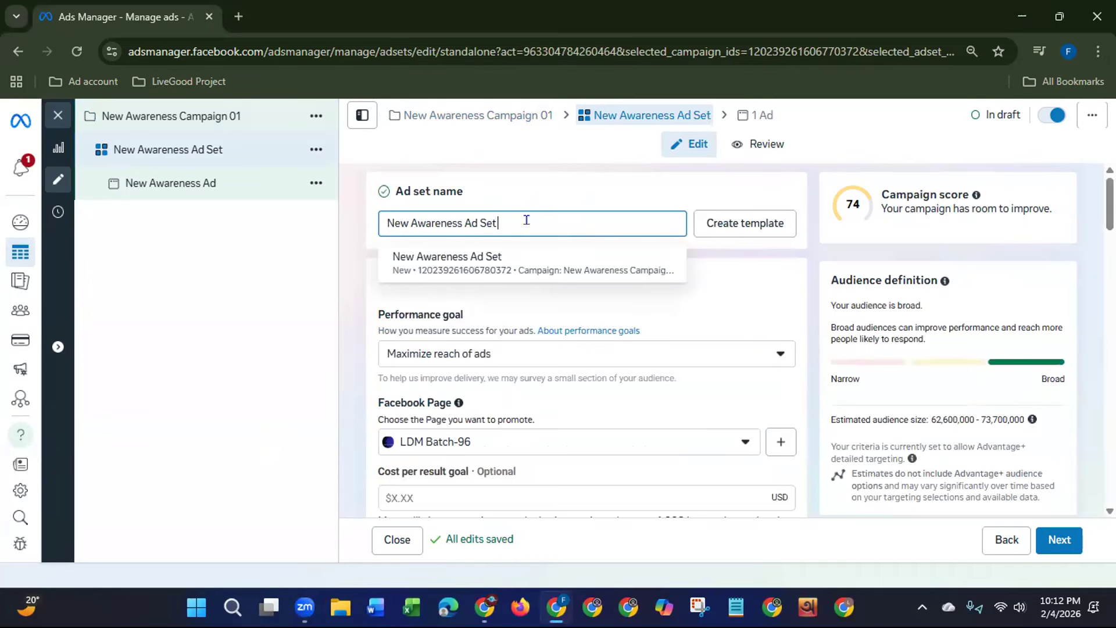
pyautogui.write('02')
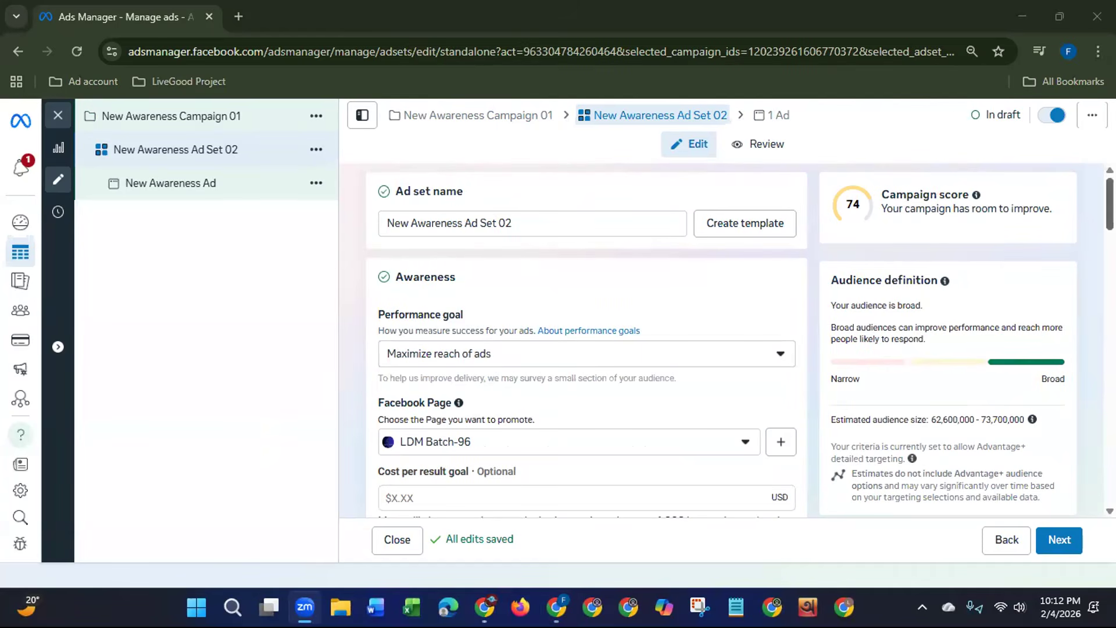
# Step: Check the ad set's Facebook Page choices, keeping LDM Batch-96, and review the cost per result goal and frequency control
pyautogui.scroll(-2, 1108, 209)
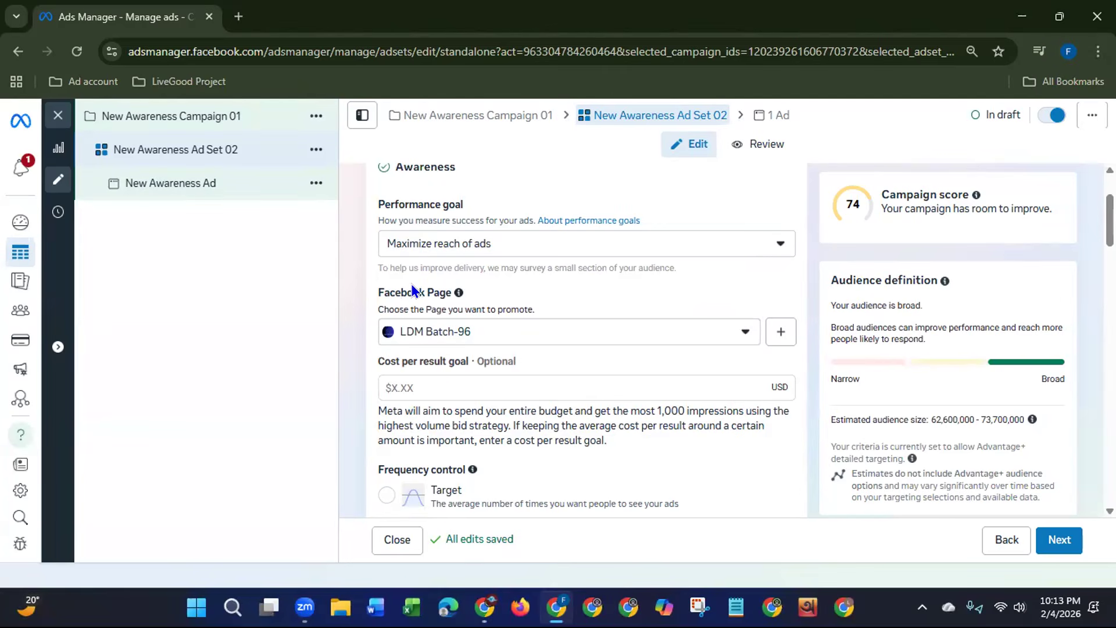
pyautogui.click(516, 329)
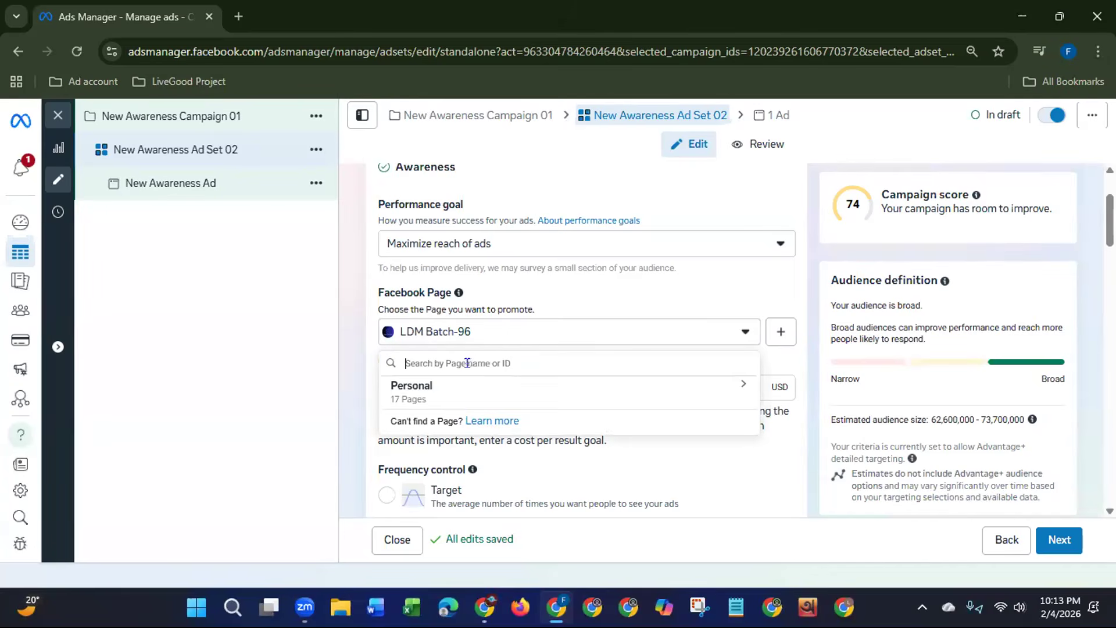
pyautogui.click(502, 333)
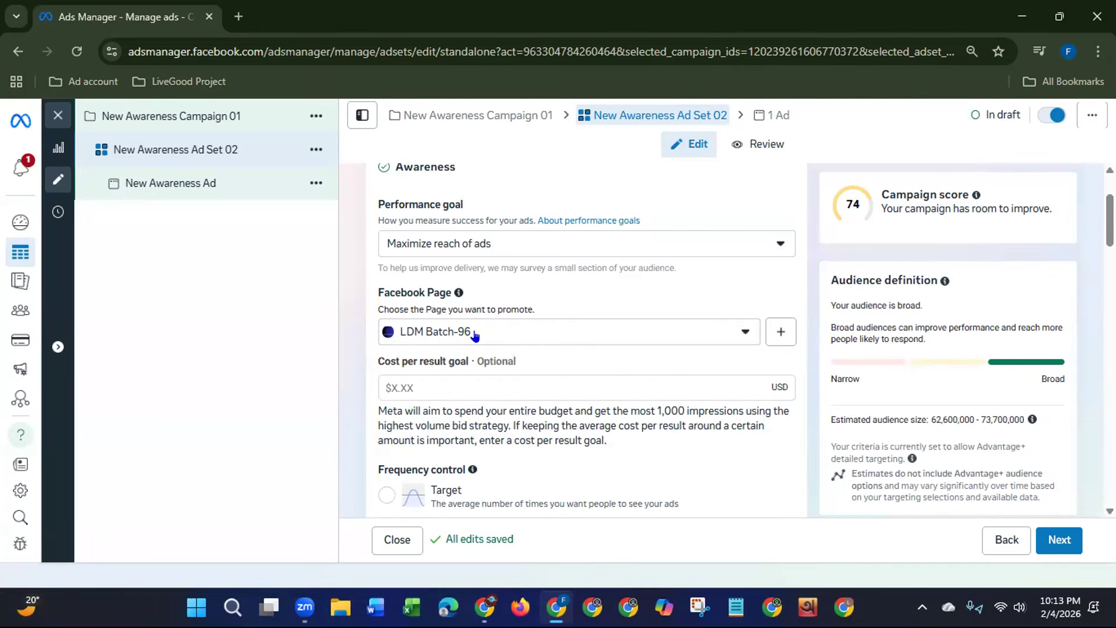
pyautogui.click(475, 335)
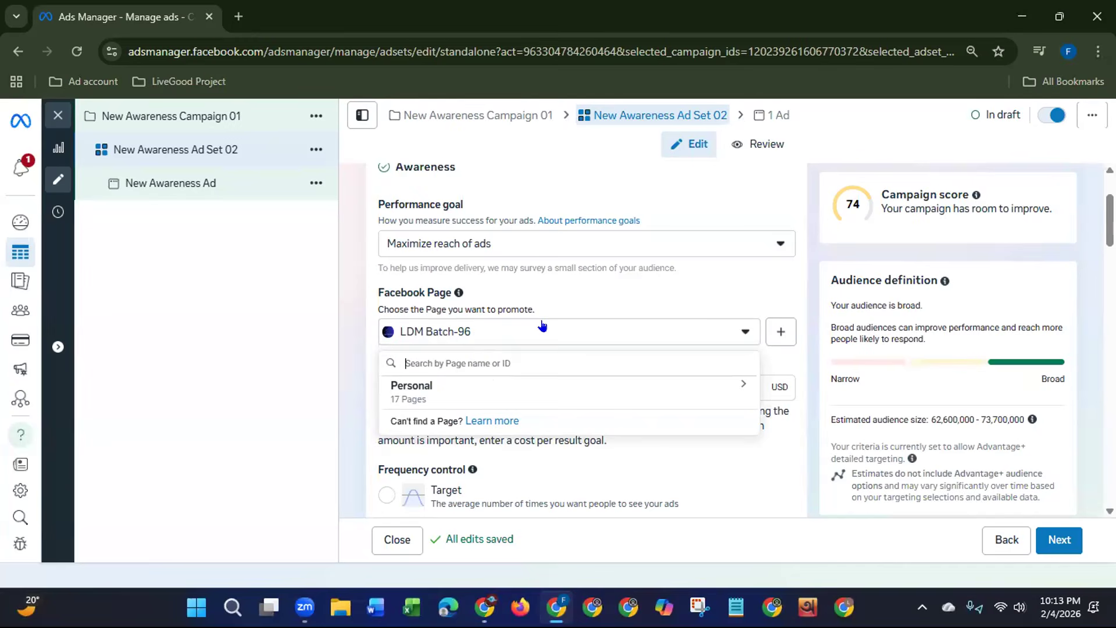
pyautogui.click(437, 344)
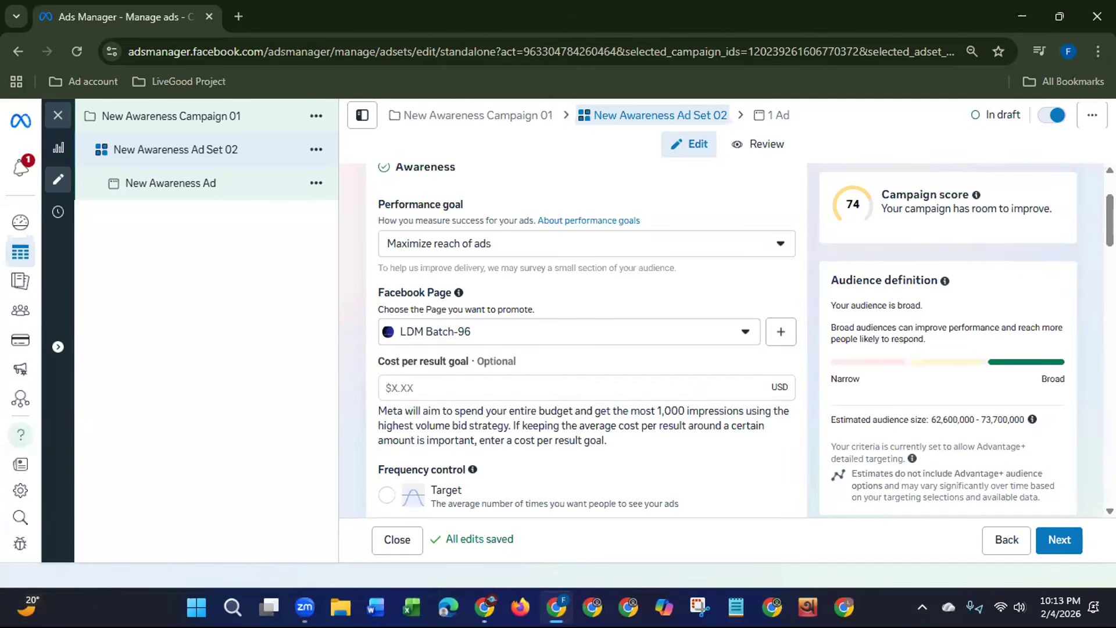
pyautogui.scroll(-1, 1034, 230)
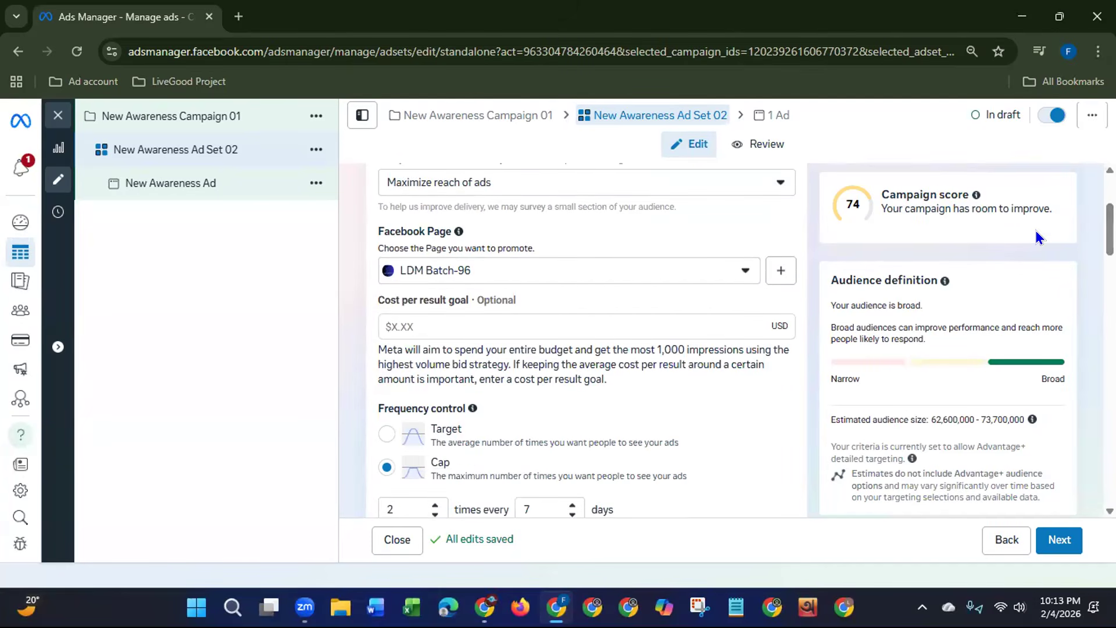
pyautogui.click(705, 322)
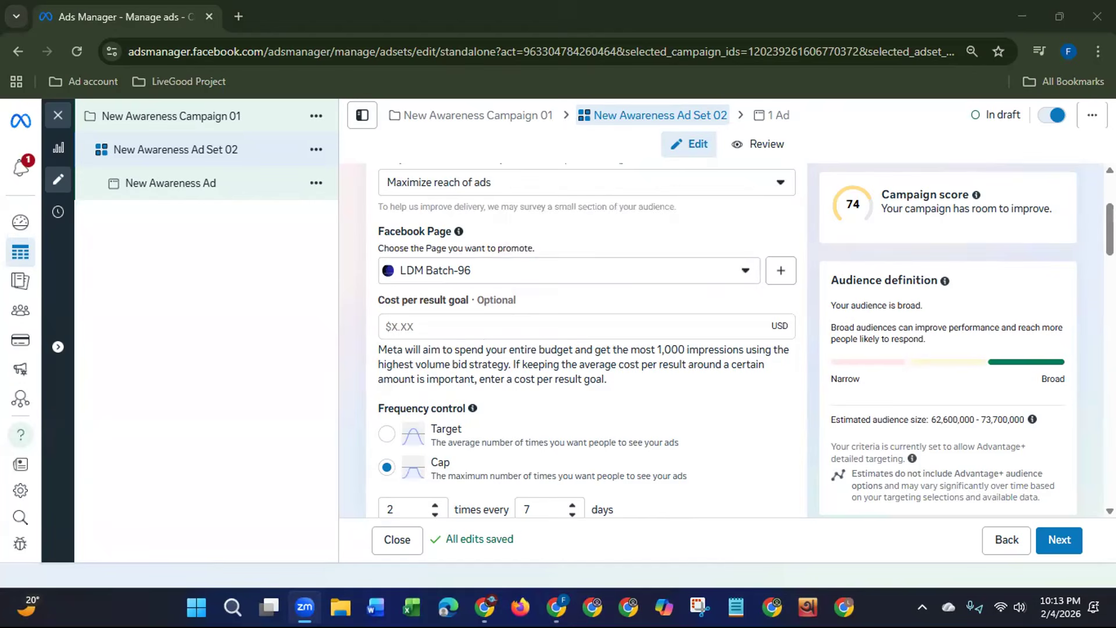
# Step: Set the frequency control cap to 2 times every 5 days
pyautogui.scroll(-4, 585, 340)
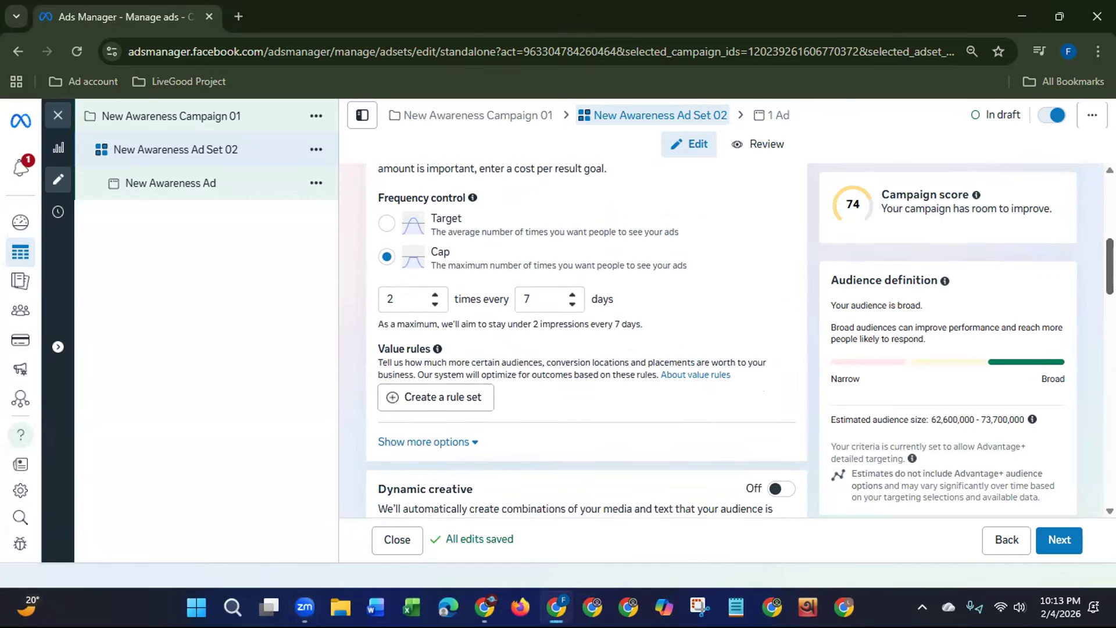
pyautogui.scroll(-1, 503, 319)
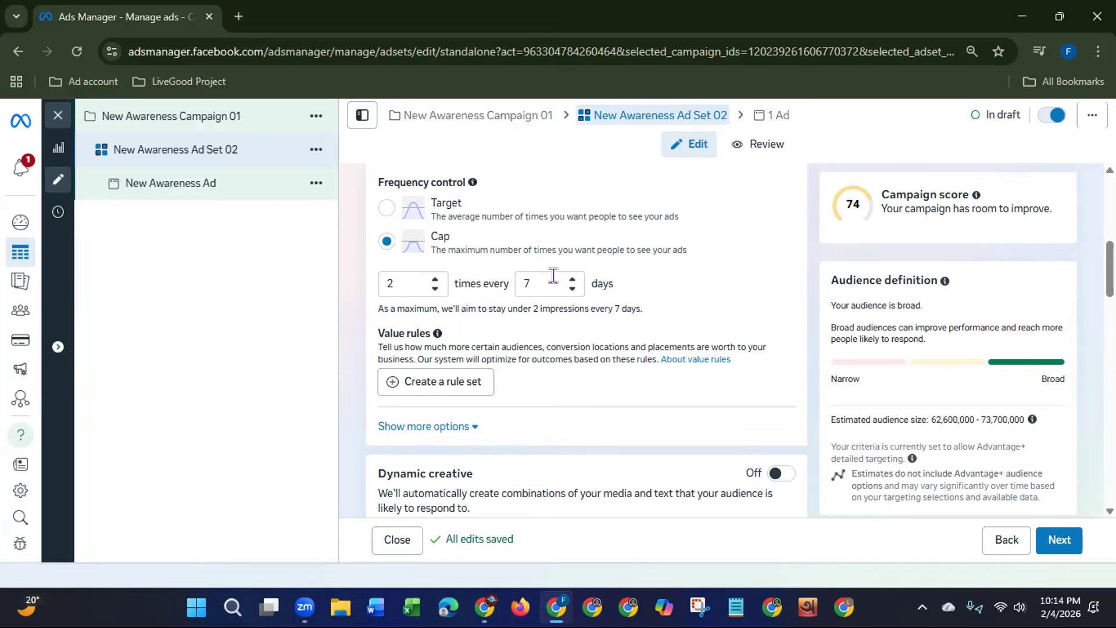
pyautogui.click(571, 290)
pyautogui.click(570, 290)
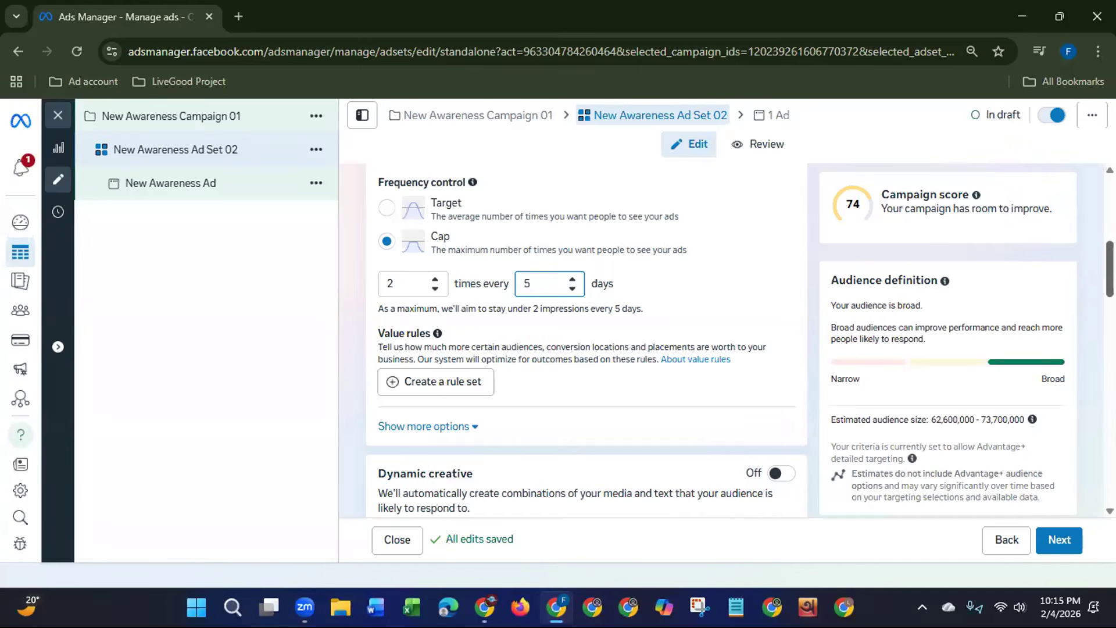
# Step: Expand the additional options below the value rules to check the delivery type, and look over the dynamic creative section
pyautogui.scroll(-3, 848, 297)
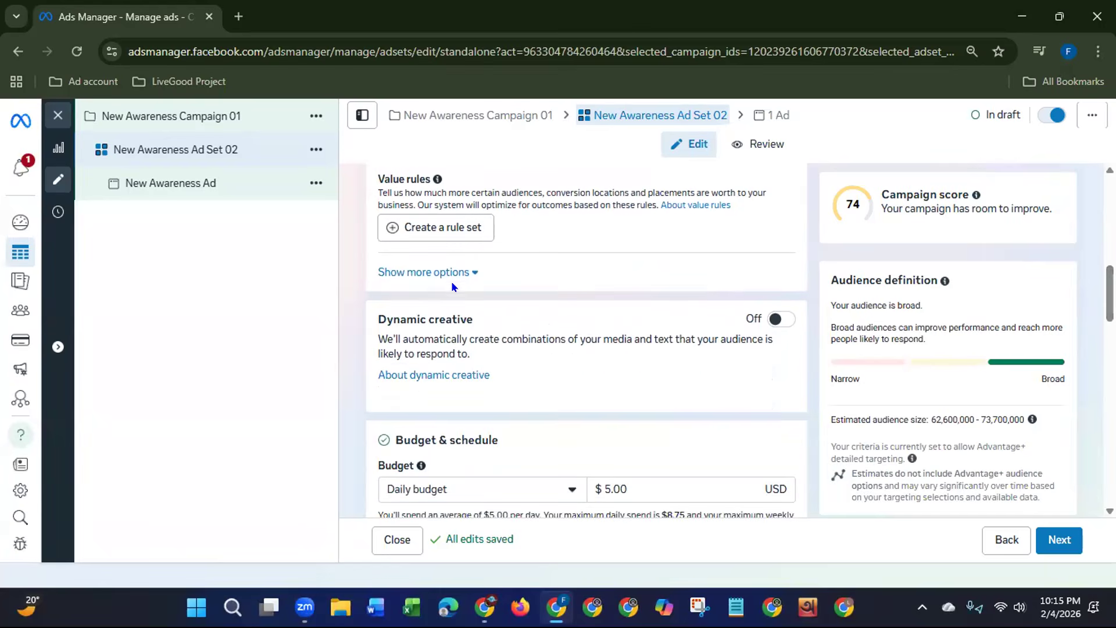
pyautogui.click(464, 273)
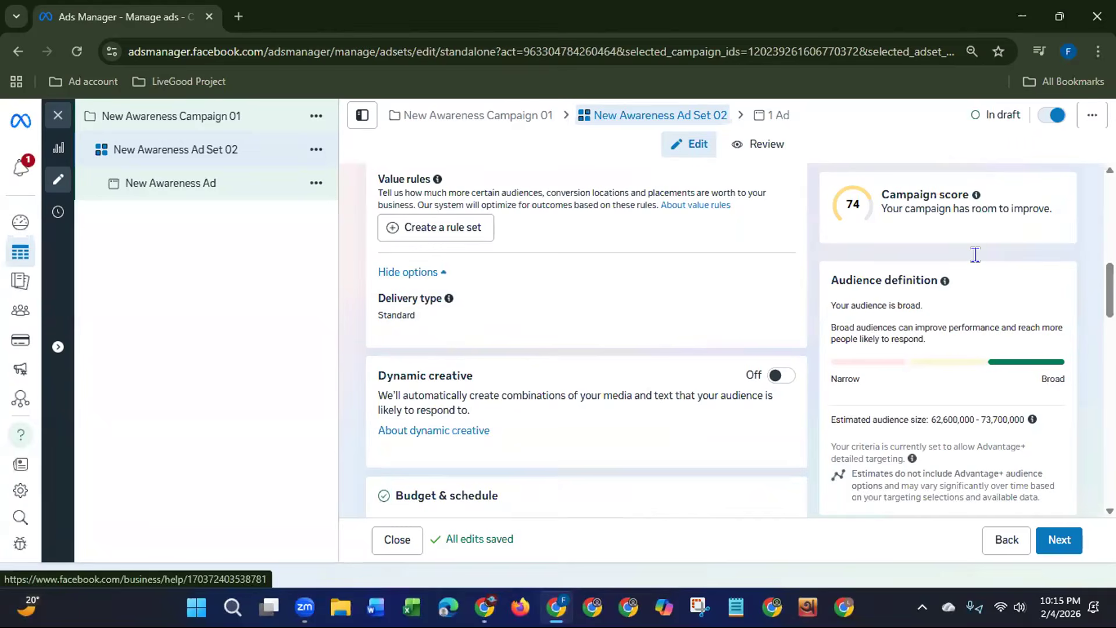
pyautogui.scroll(-6, 1085, 332)
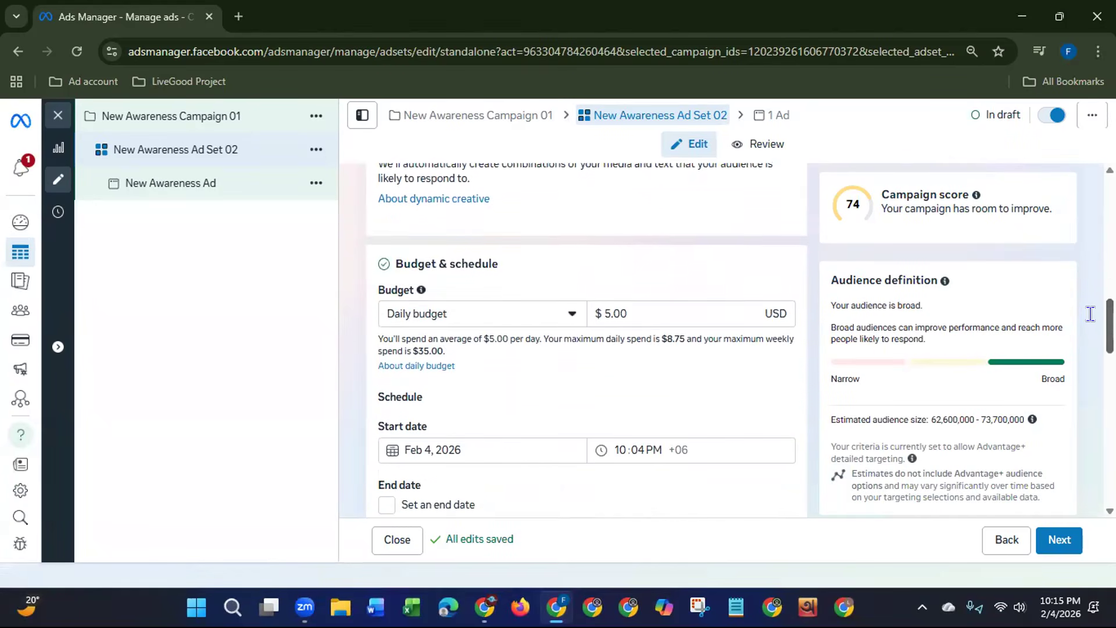
# Step: Check the ad set's budget types, keep Daily budget, and set the amount to $10.00
pyautogui.scroll(1, 1085, 333)
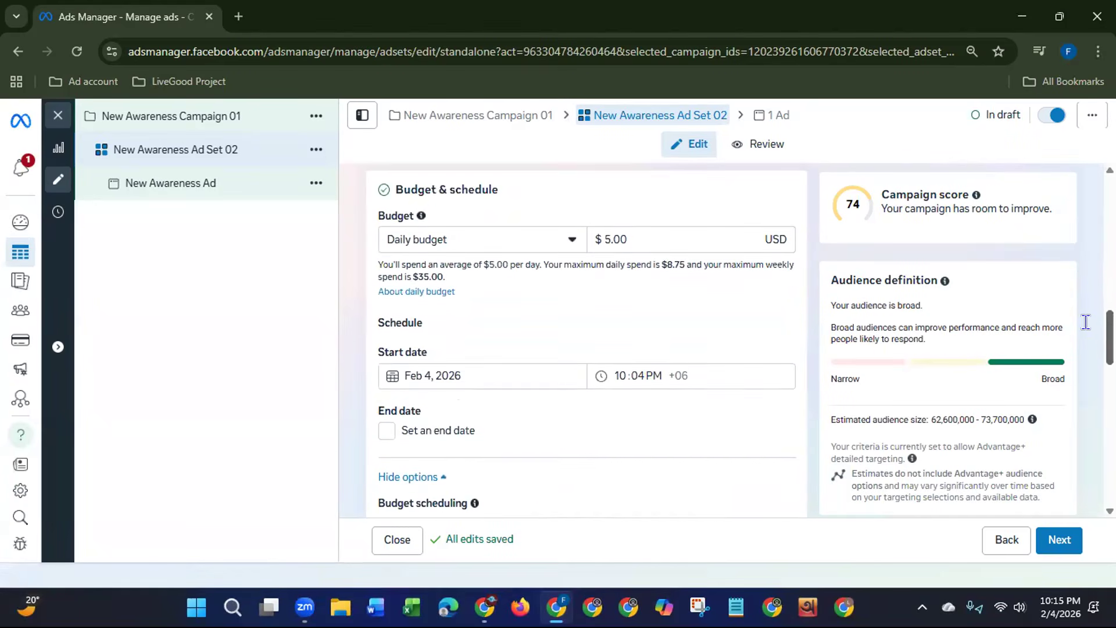
pyautogui.click(567, 240)
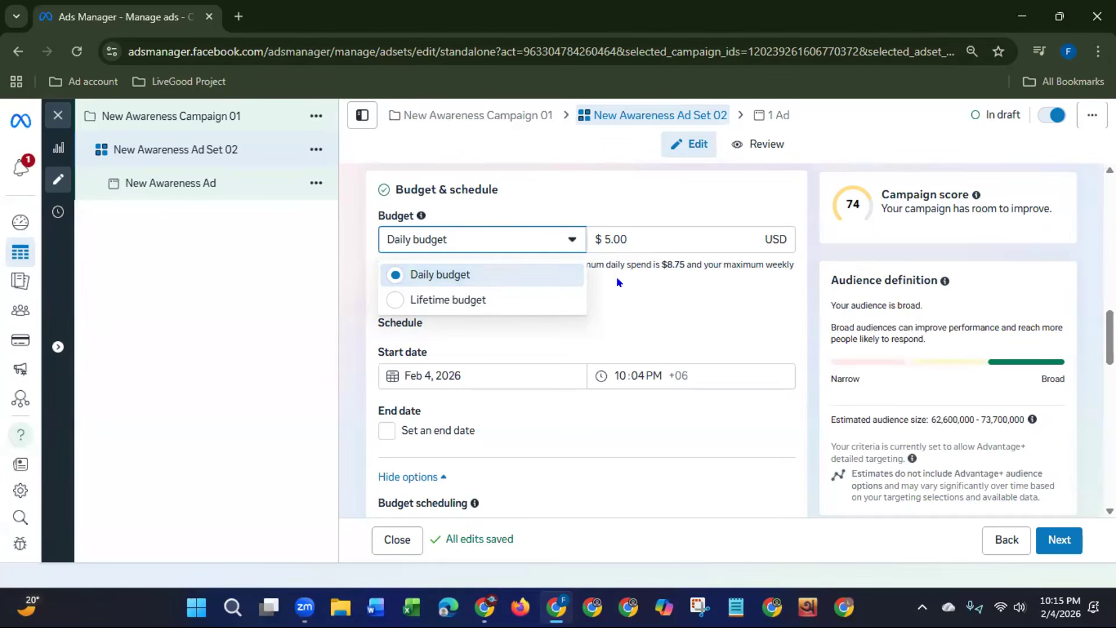
pyautogui.click(647, 276)
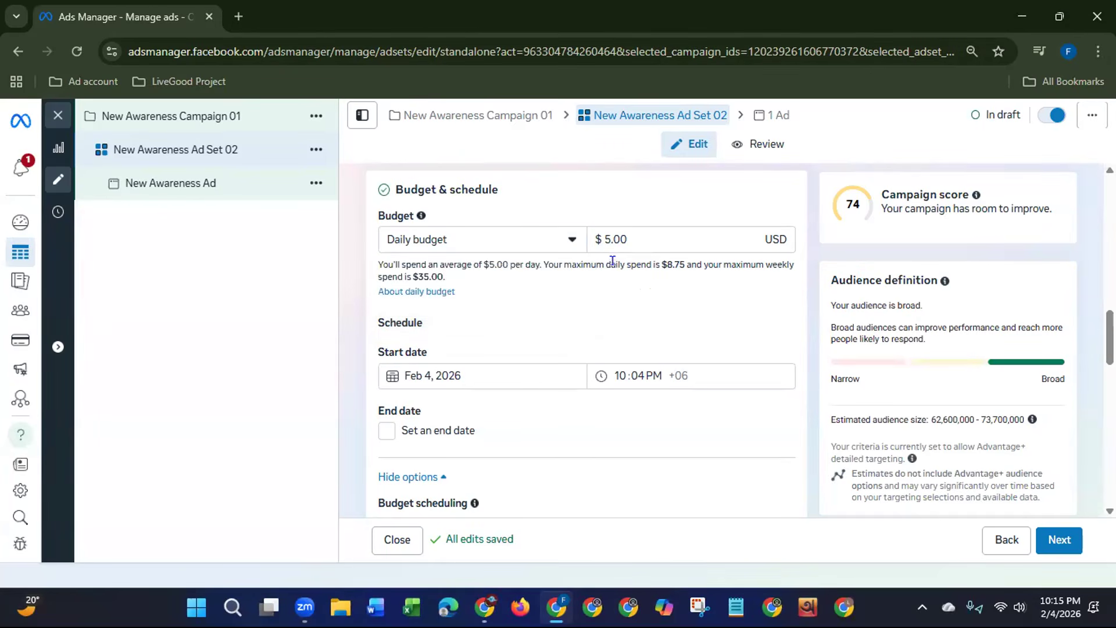
pyautogui.press('BackSpace')
pyautogui.write('10')
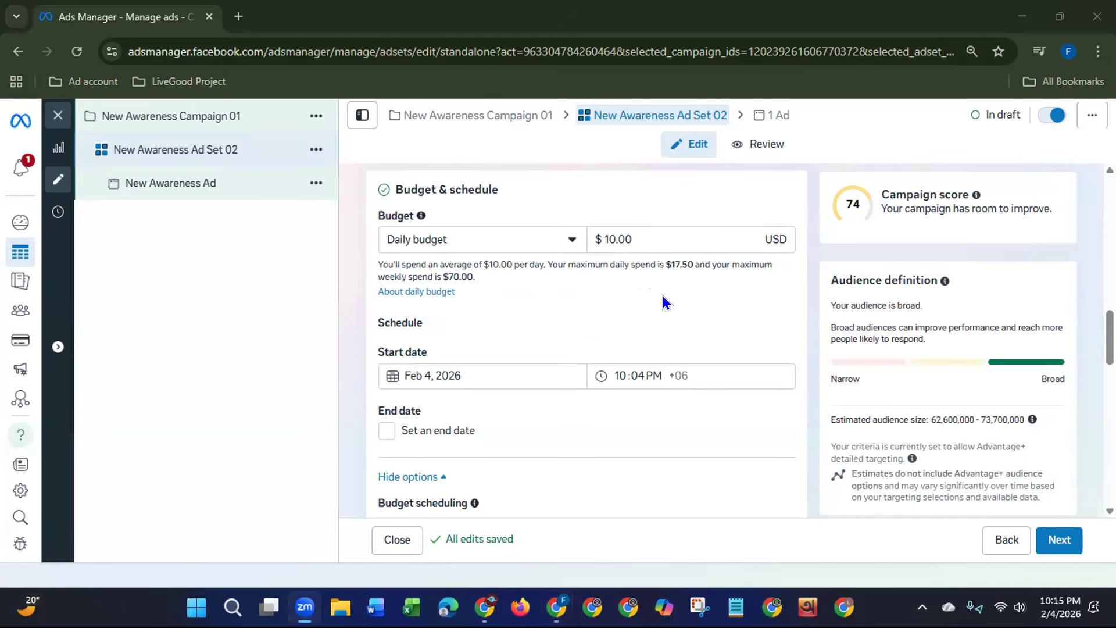
# Step: Schedule the ad set to start on Feb 5, 2026 at 12:00 AM
pyautogui.scroll(-2, 943, 340)
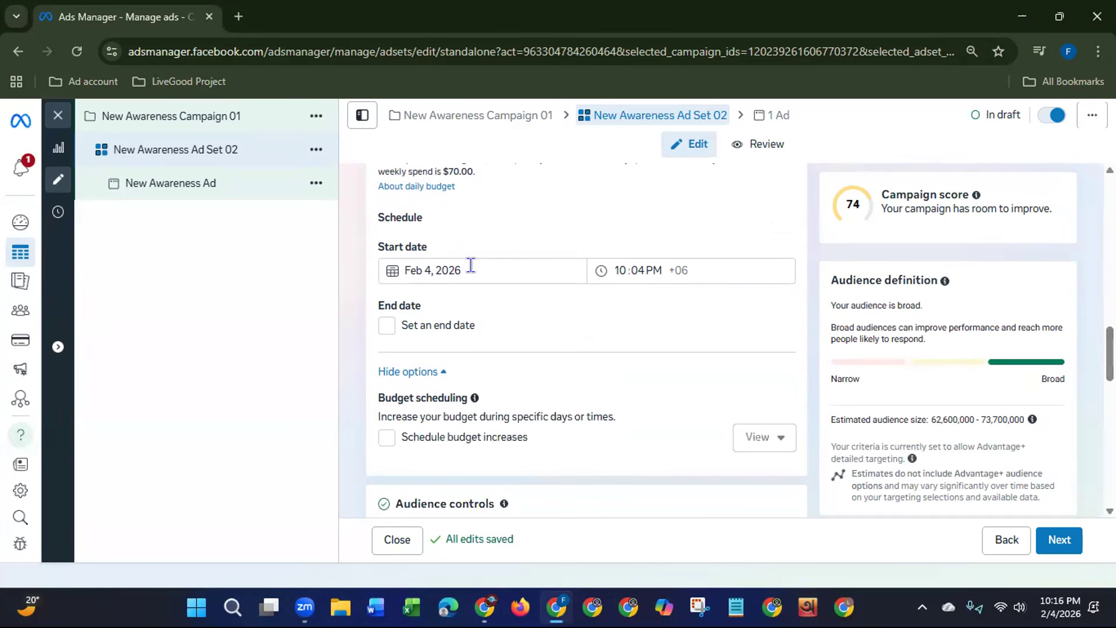
pyautogui.click(470, 264)
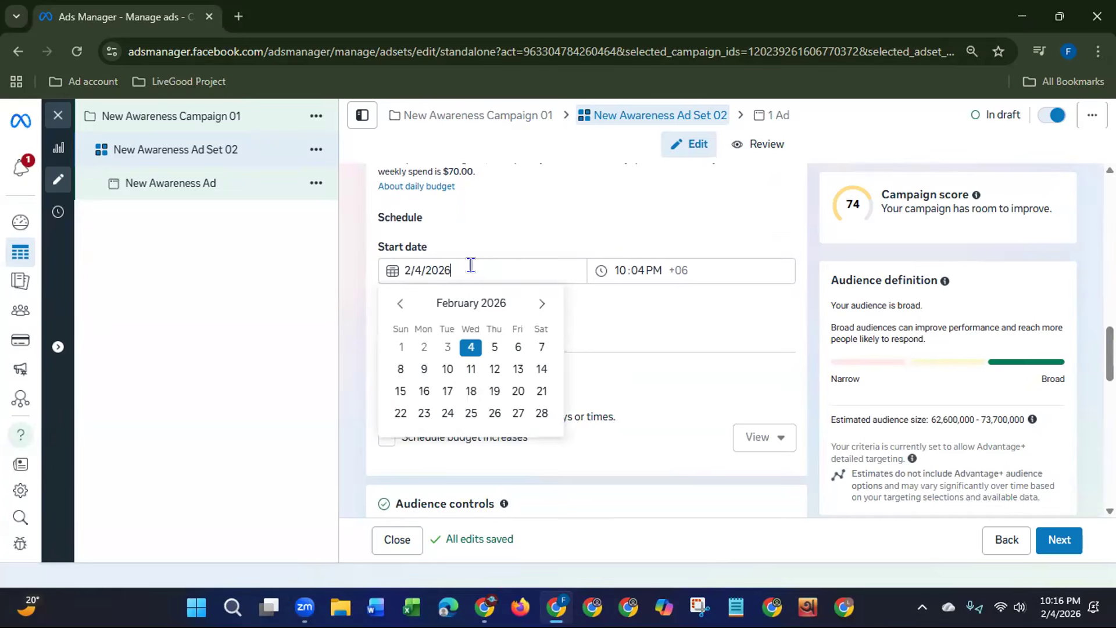
pyautogui.click(491, 349)
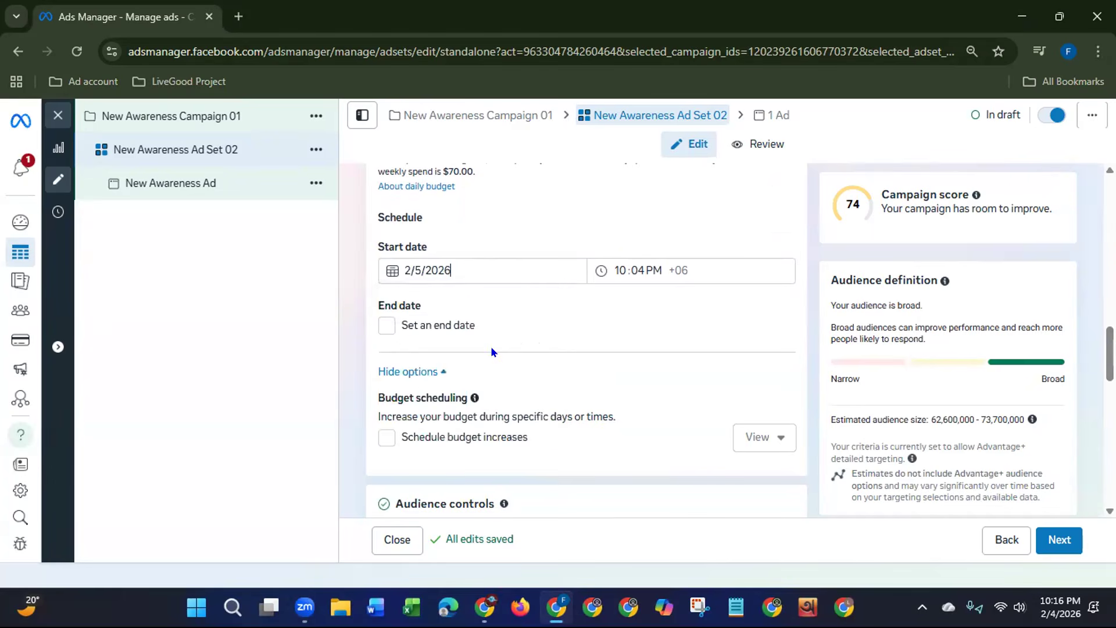
pyautogui.click(617, 264)
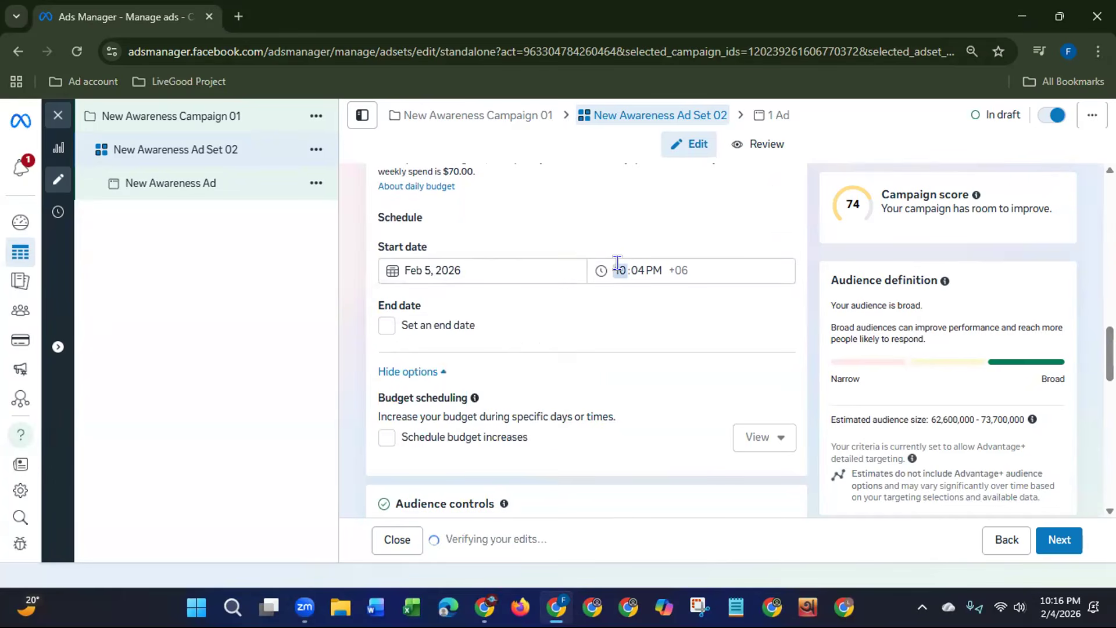
pyautogui.write('12')
pyautogui.click(646, 267)
pyautogui.press('a')
pyautogui.click(634, 263)
pyautogui.write('00A')
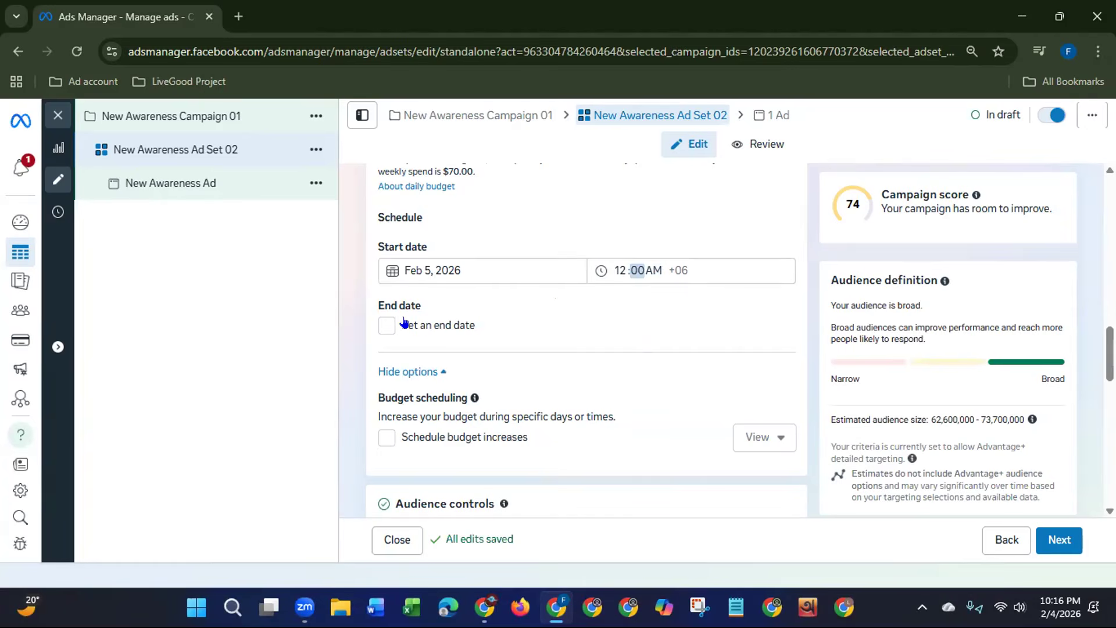
# Step: Enable an end date for the ad set with a custom duration and set it to Mar 9, 2026
pyautogui.click(385, 328)
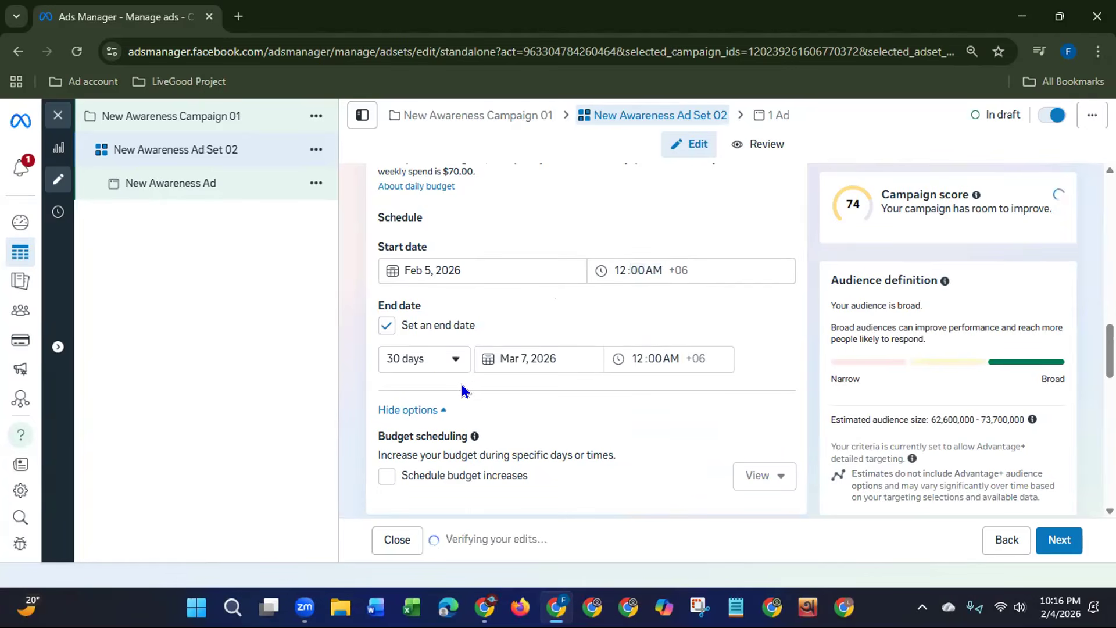
pyautogui.click(445, 367)
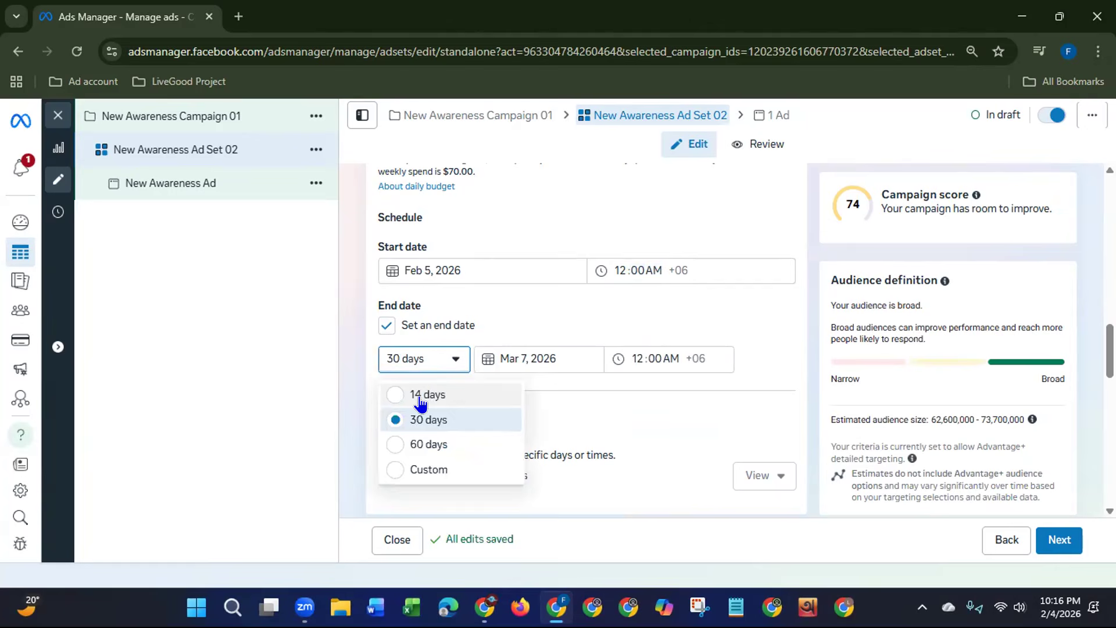
pyautogui.click(426, 469)
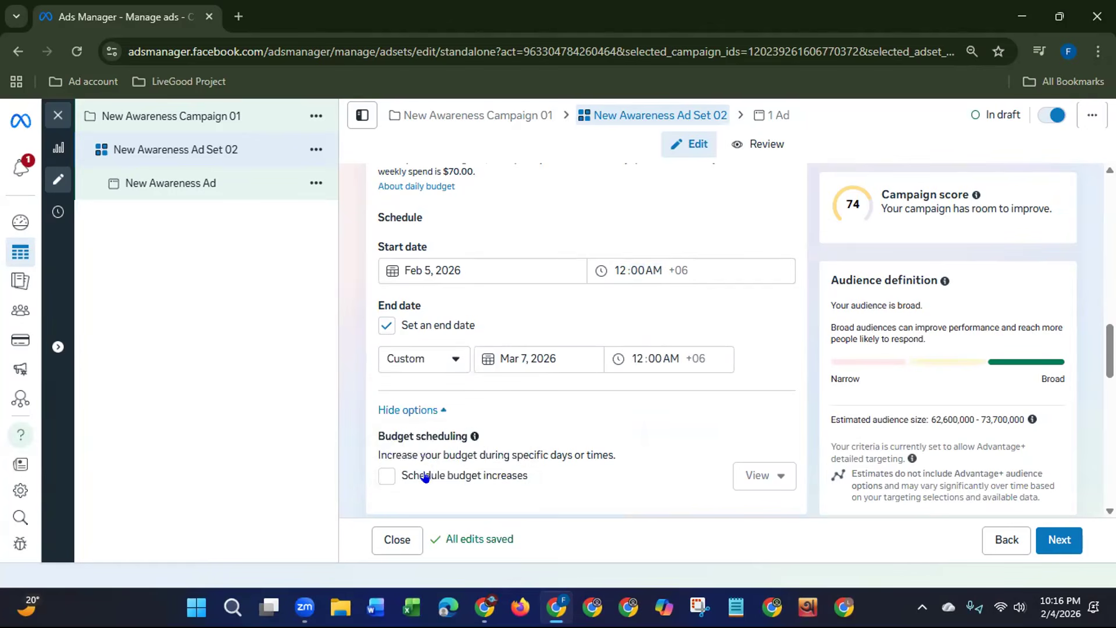
pyautogui.click(500, 359)
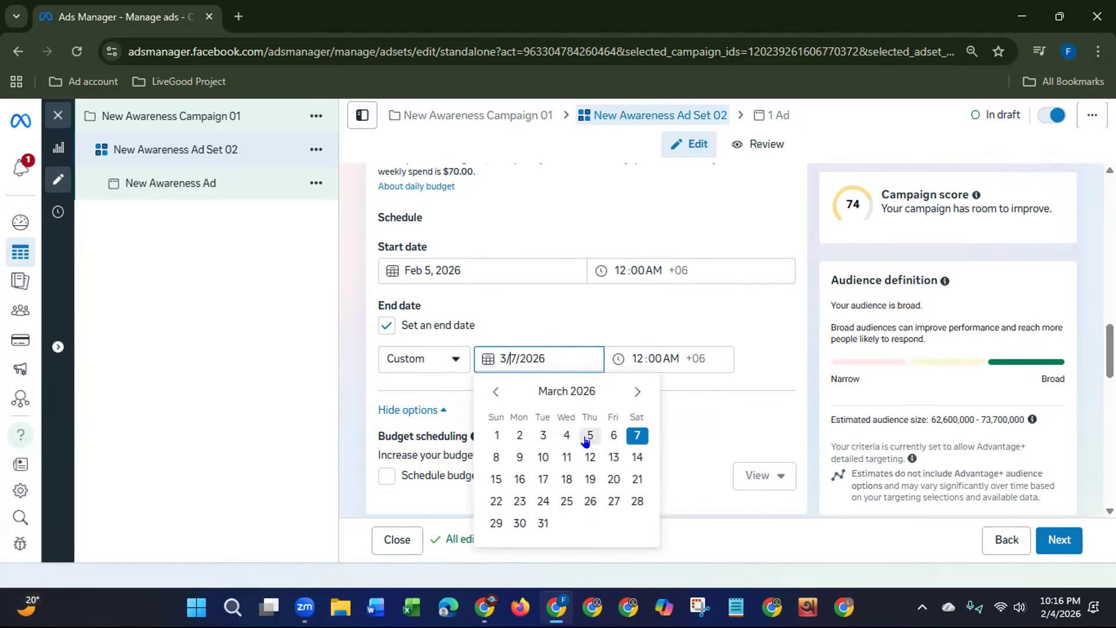
pyautogui.click(590, 458)
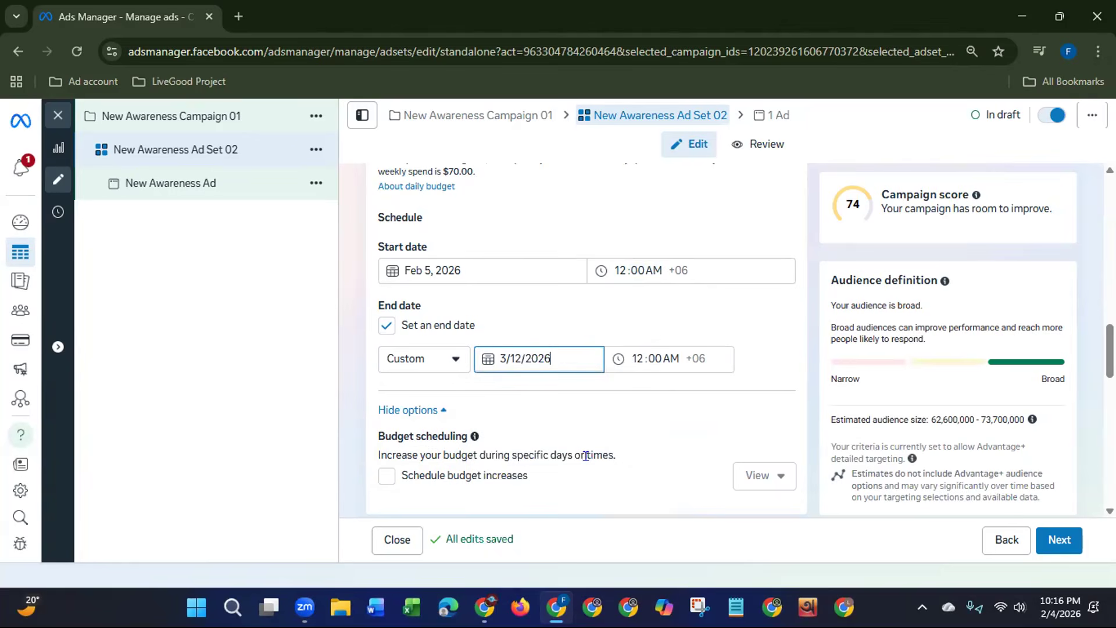
pyautogui.click(549, 358)
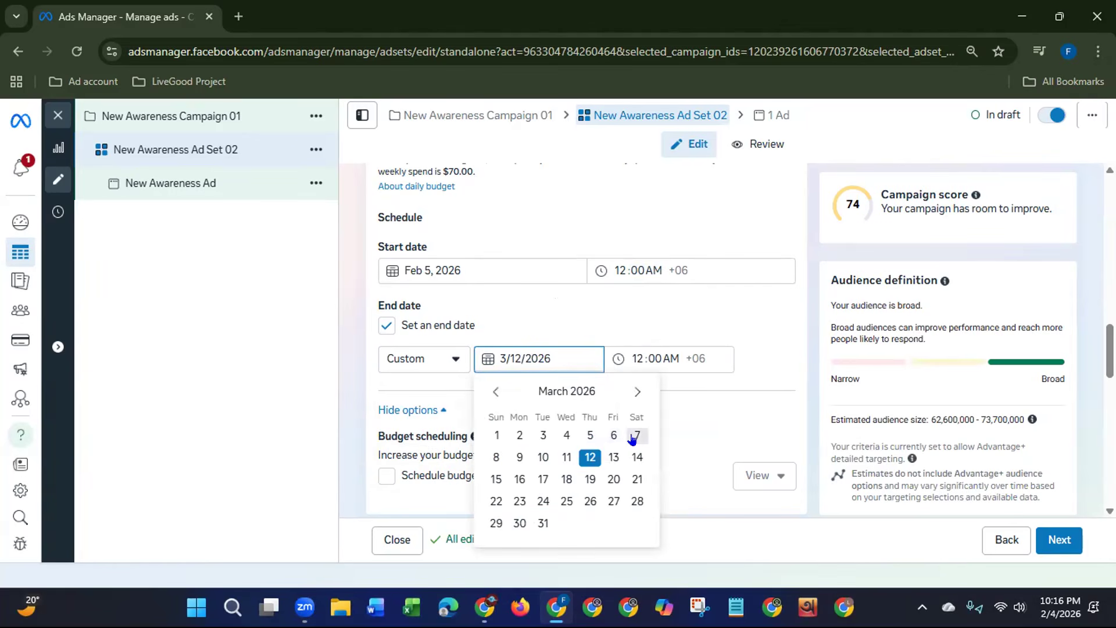
pyautogui.click(518, 455)
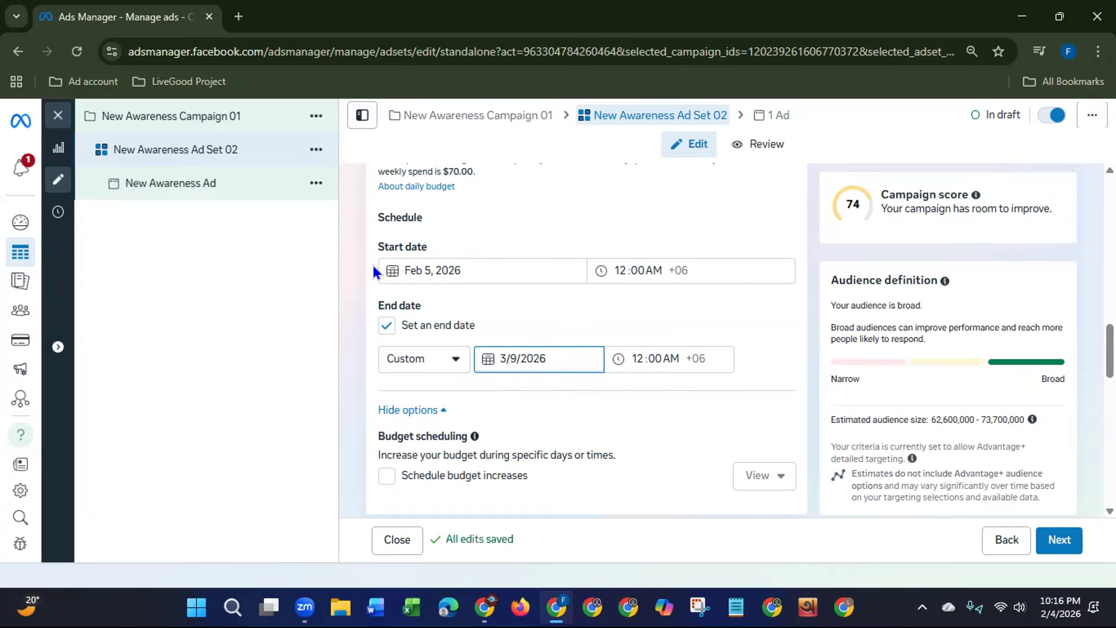
# Step: Review the budget scheduling option, highlighting its wording on specific days or times, and view the audience controls
pyautogui.moveTo(1109, 354); pyautogui.dragTo(1110, 380)
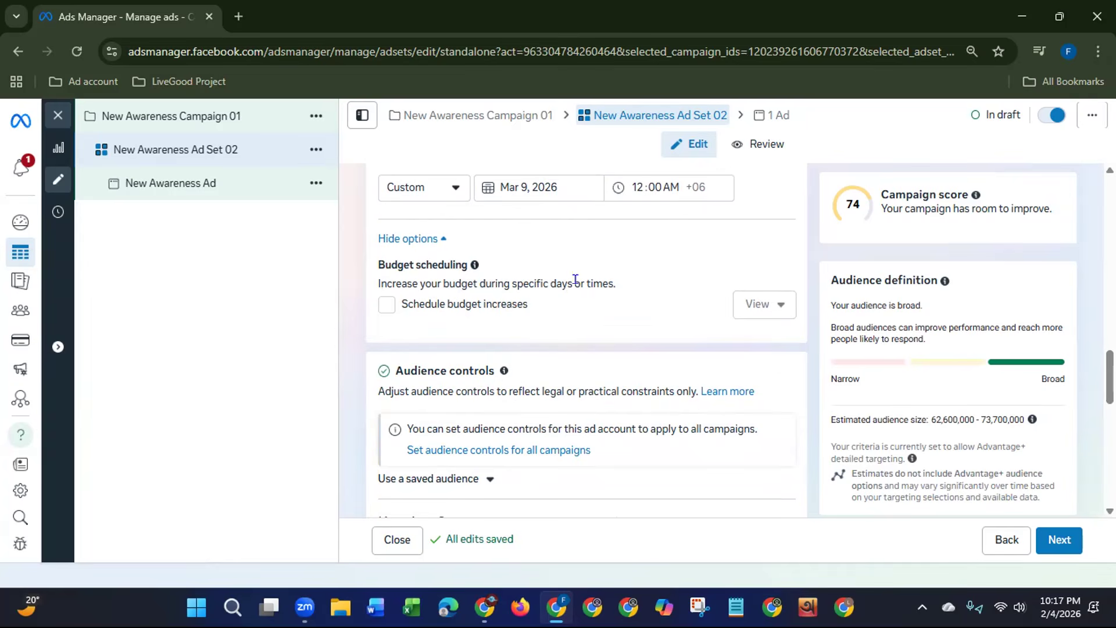
pyautogui.moveTo(515, 283); pyautogui.dragTo(605, 278)
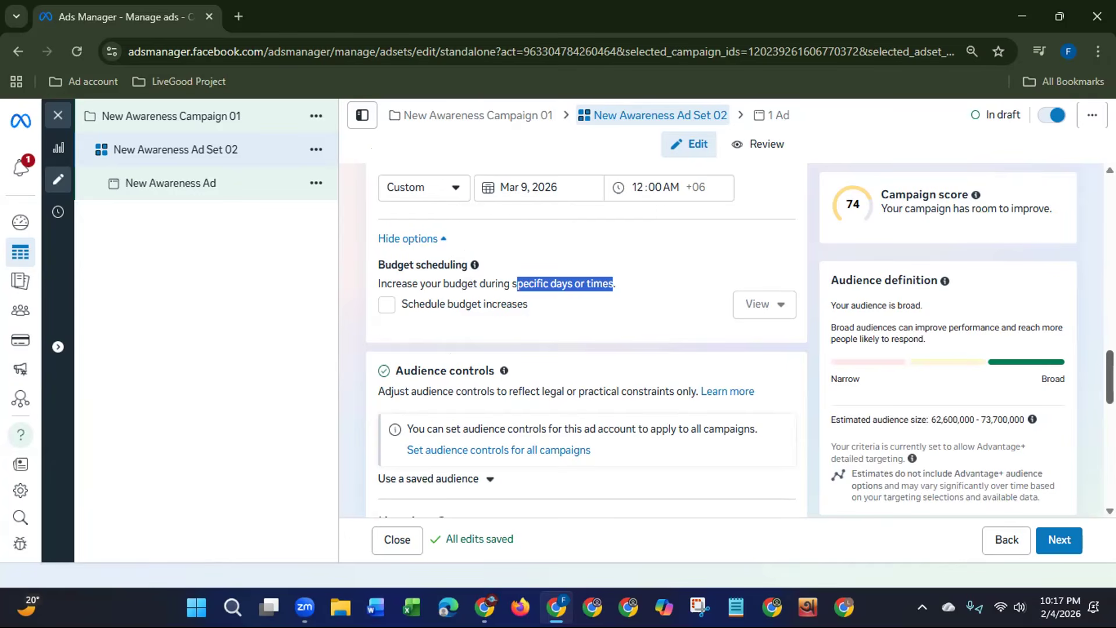
pyautogui.scroll(-3, 1100, 404)
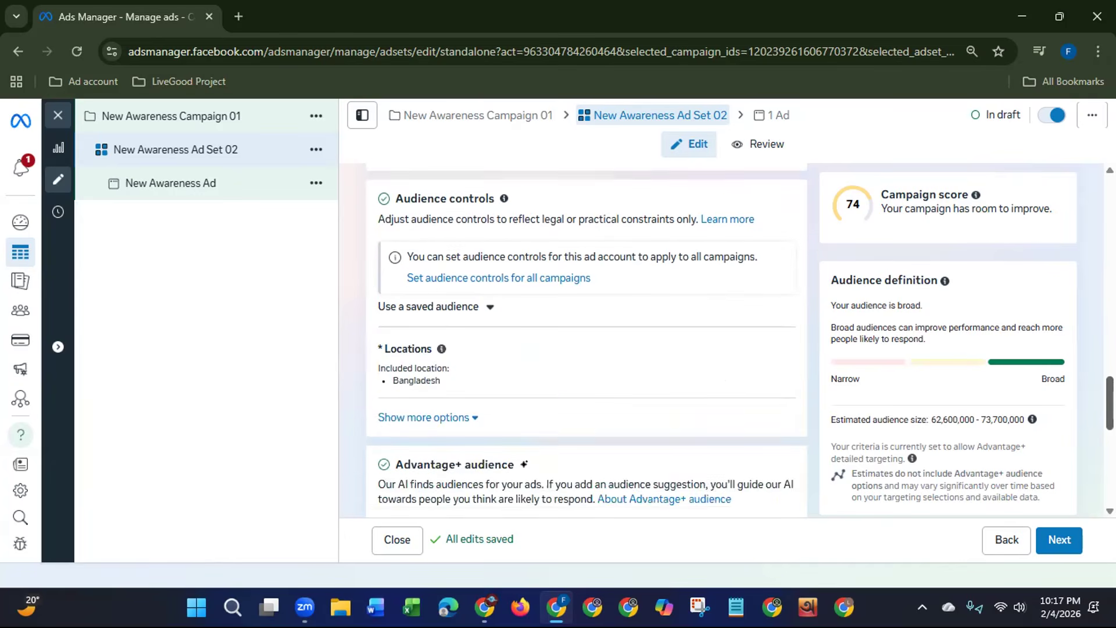
# Step: Edit the audience locations to include the state of New York, United States, and remove Bangladesh
pyautogui.moveTo(415, 326)
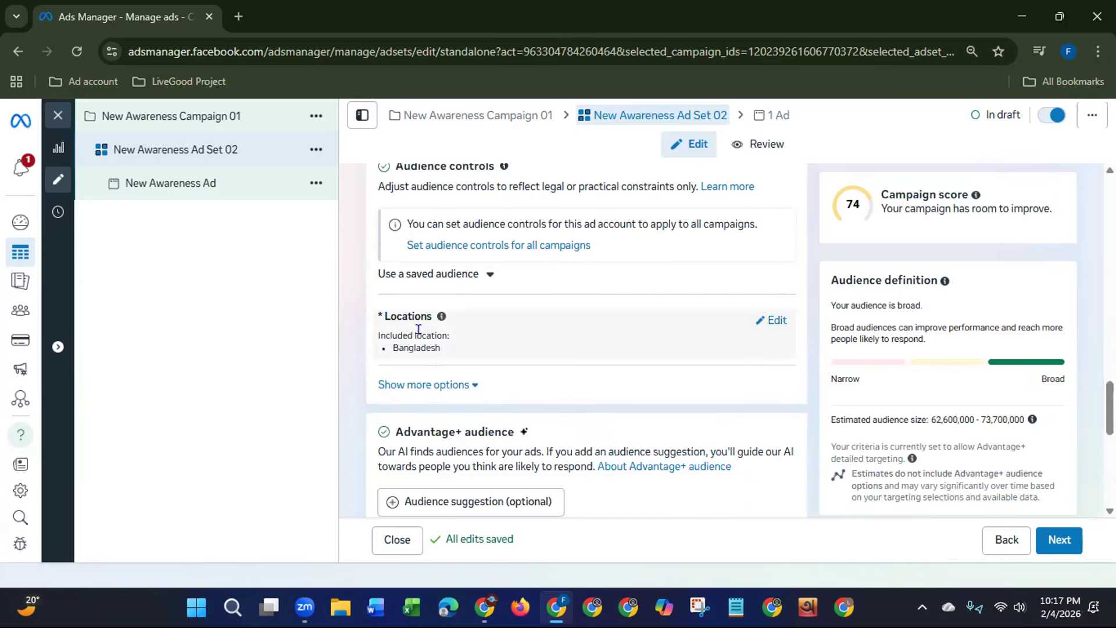
pyautogui.click(775, 321)
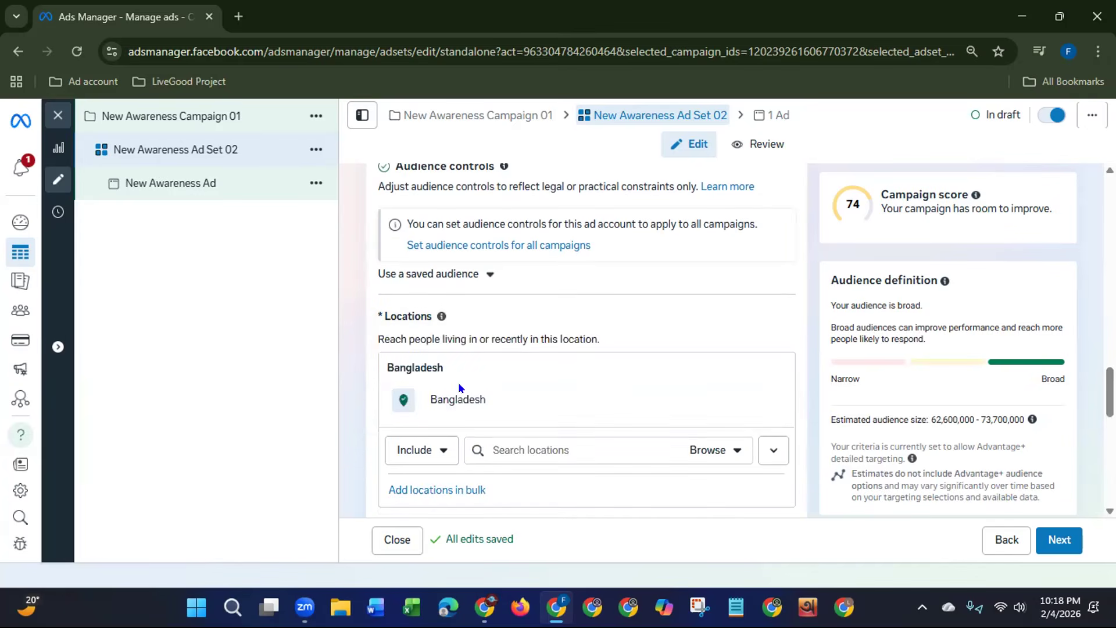
pyautogui.scroll(-1, 810, 399)
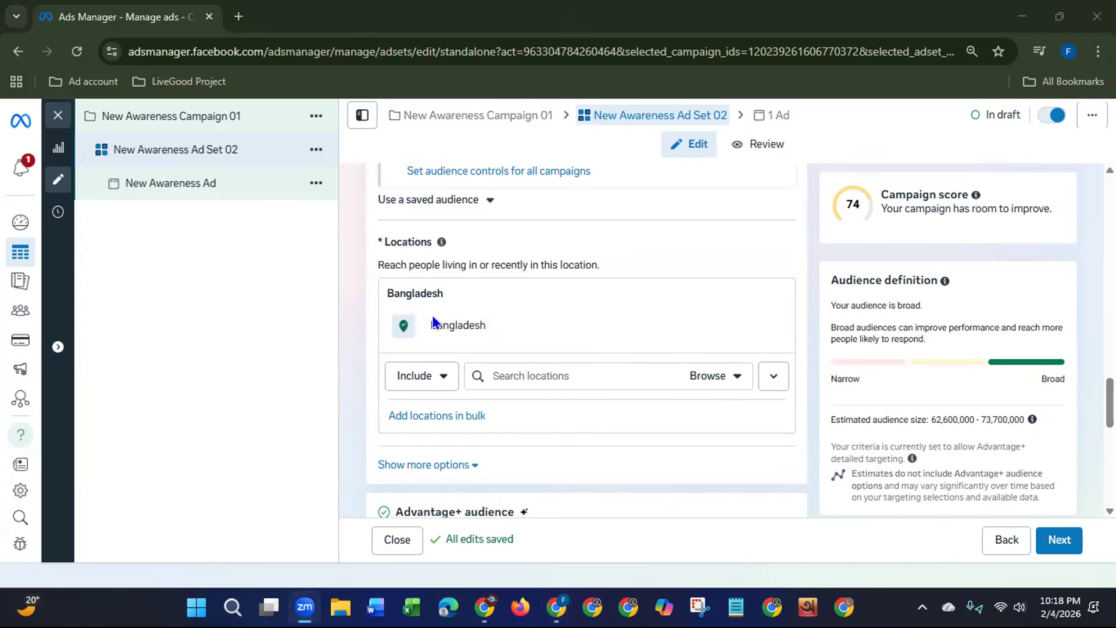
pyautogui.moveTo(743, 326)
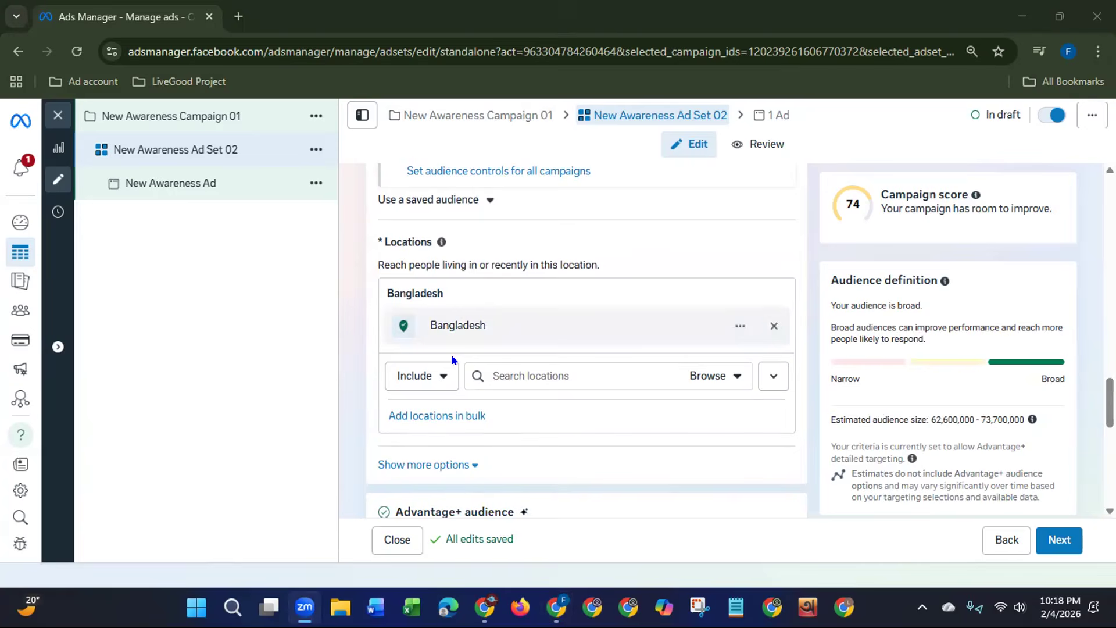
pyautogui.click(530, 375)
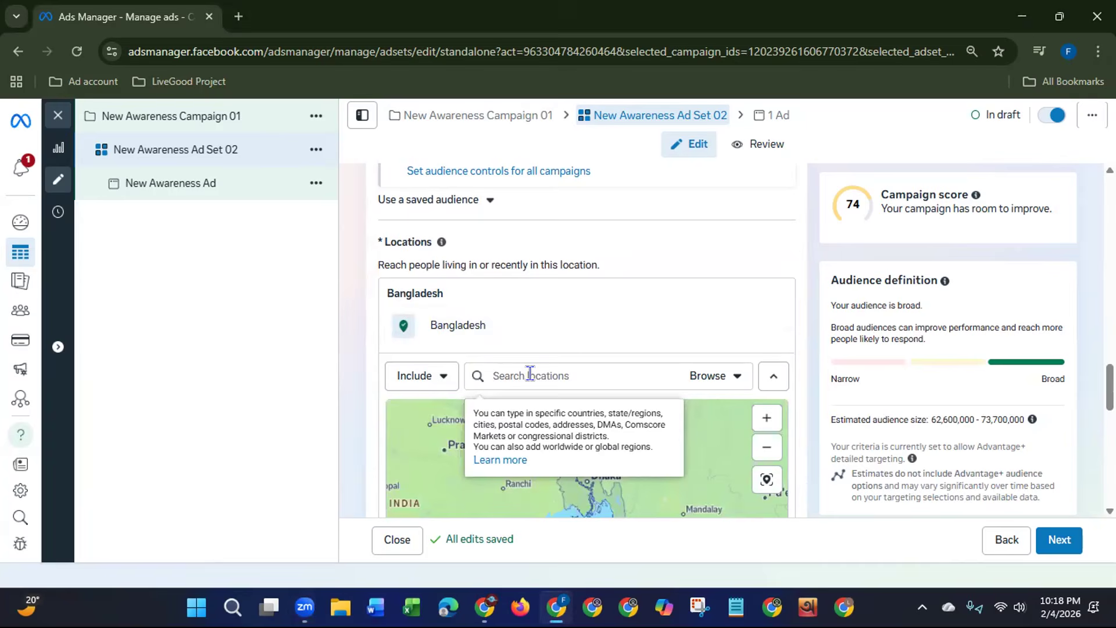
pyautogui.write('ew')
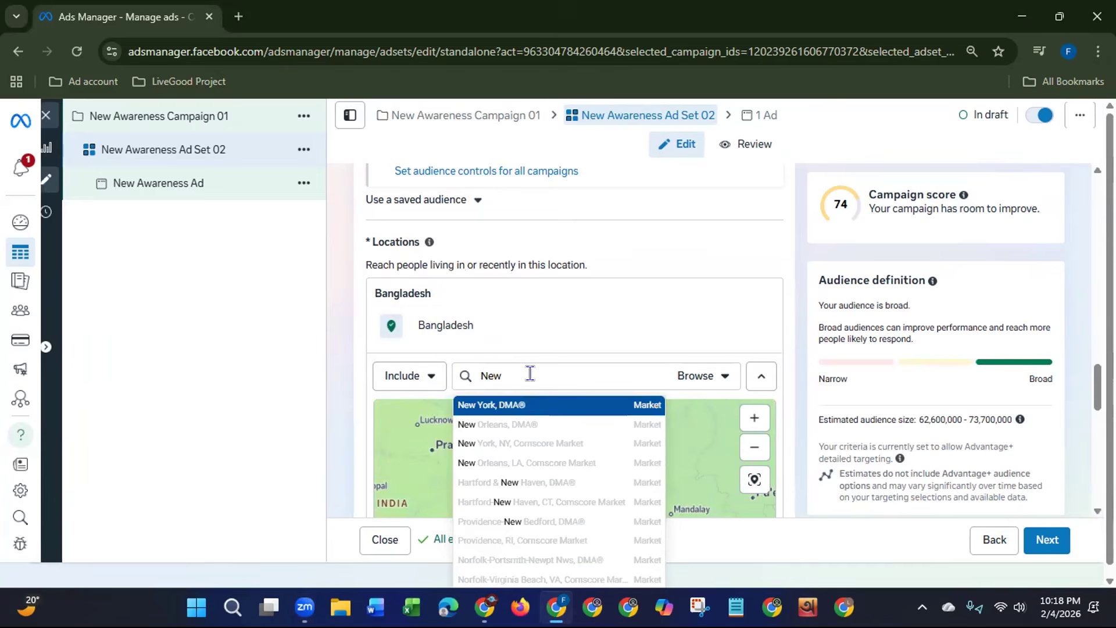
pyautogui.write(' York')
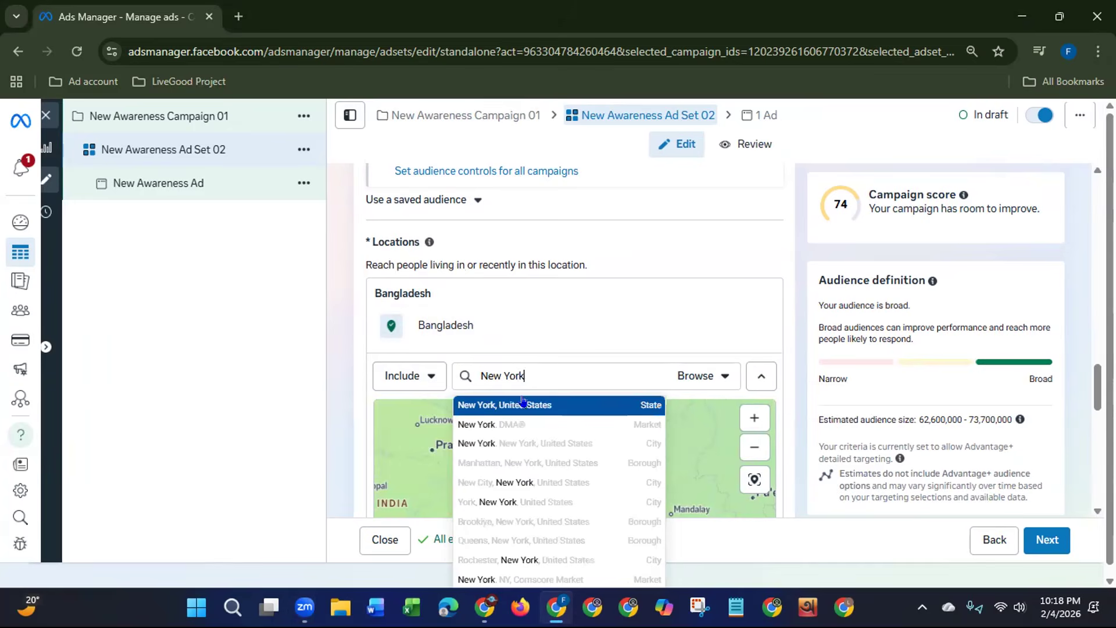
pyautogui.click(508, 407)
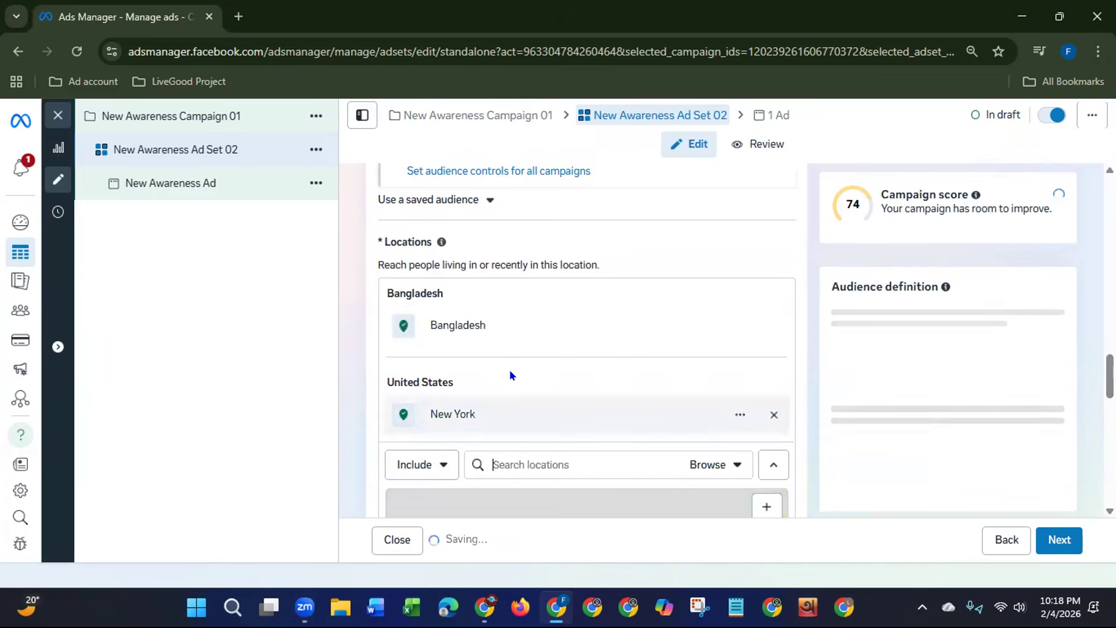
pyautogui.moveTo(487, 332)
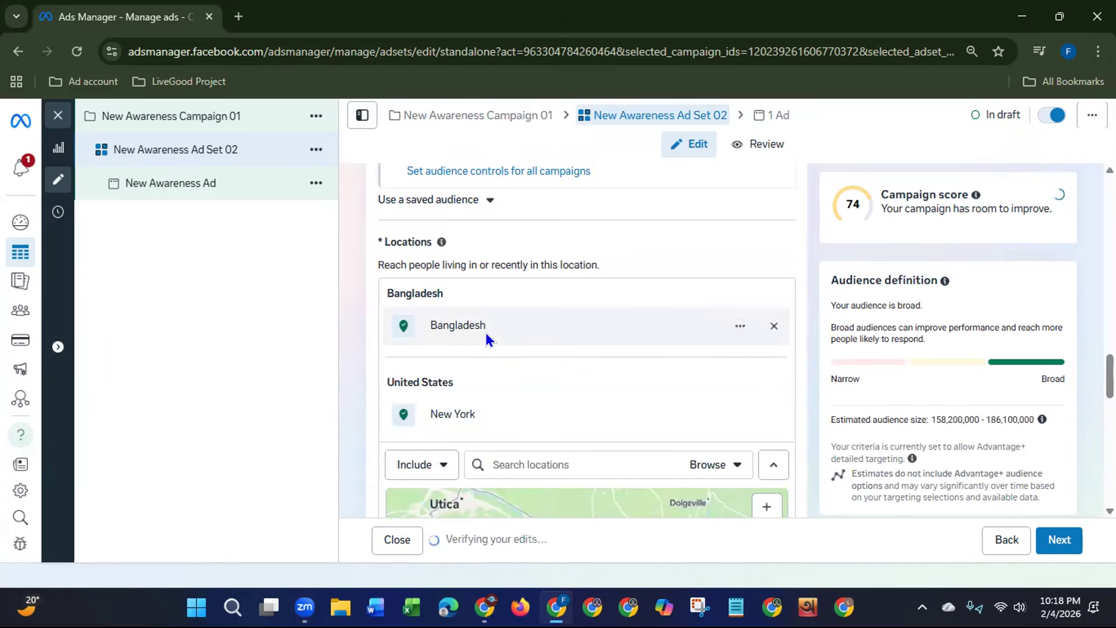
pyautogui.click(773, 326)
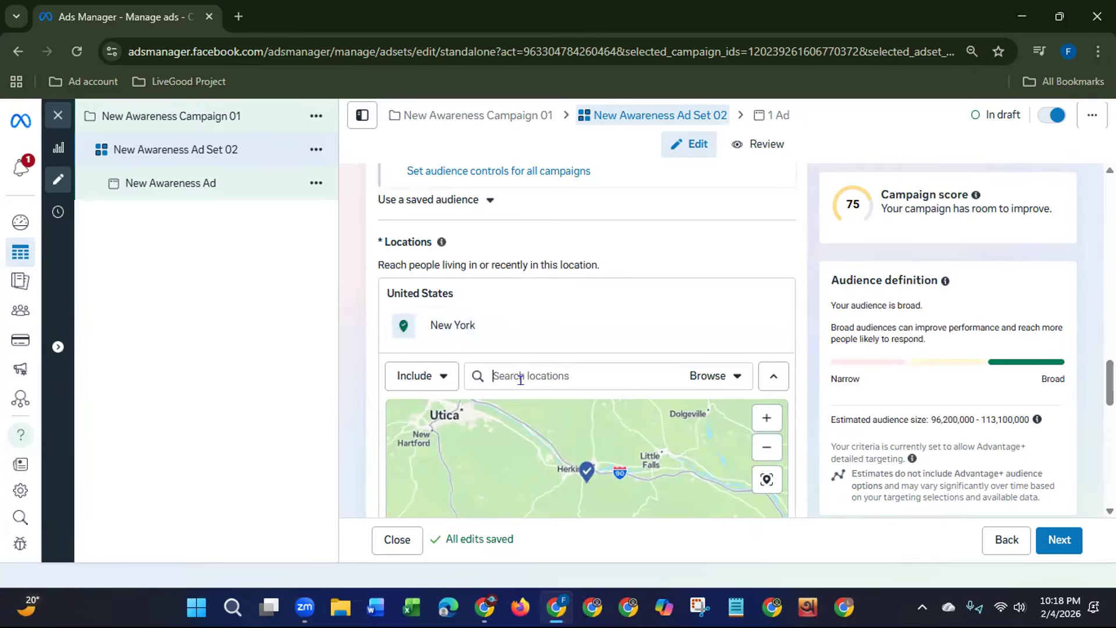
pyautogui.write('Wasg')
pyautogui.press('BackSpace')
pyautogui.write('hist')
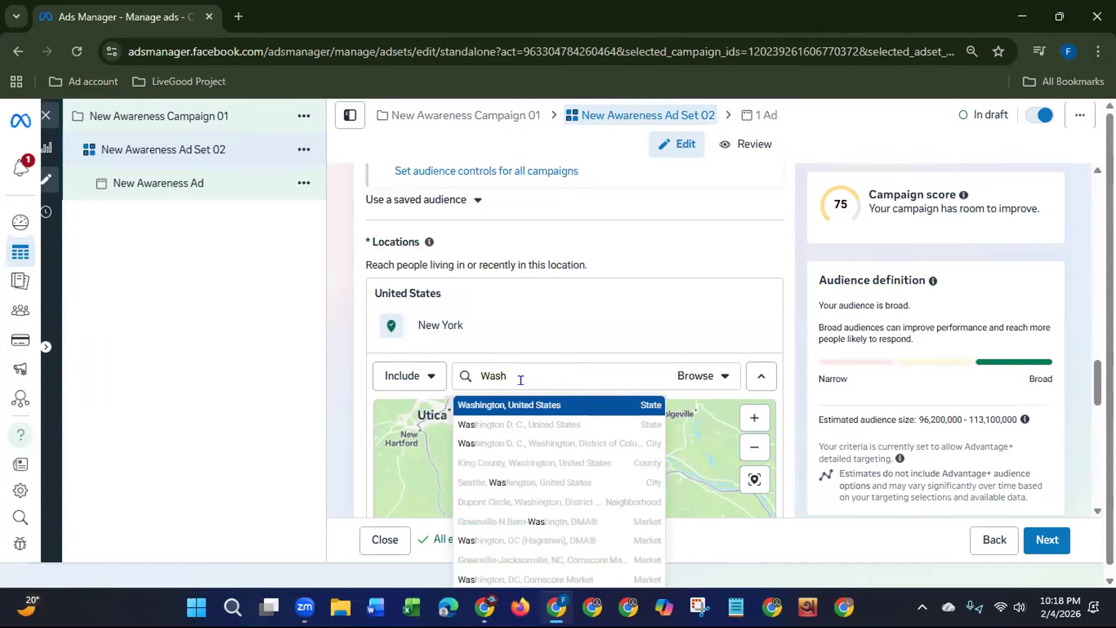
pyautogui.press('BackSpace')
pyautogui.press('BackSpace')
pyautogui.write('n')
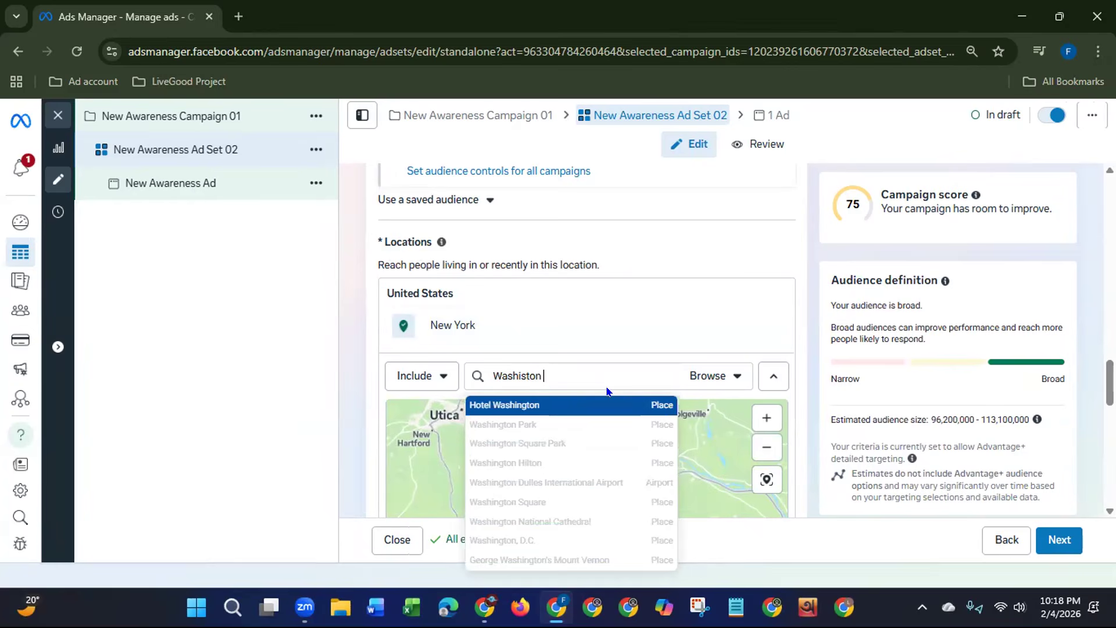
pyautogui.write('gton DC')
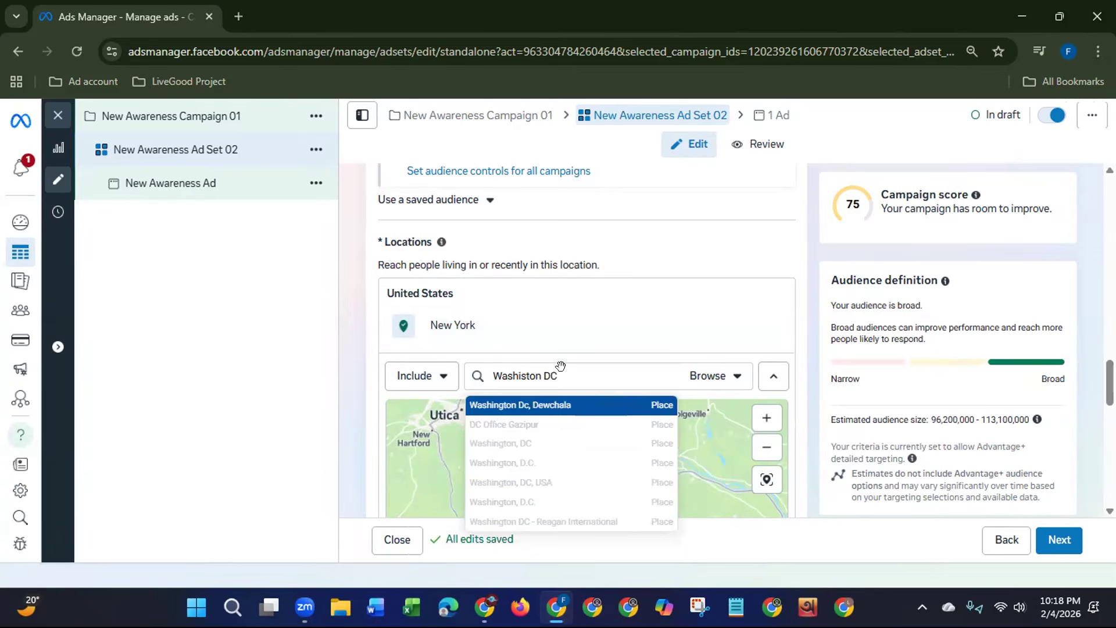
pyautogui.press('Return')
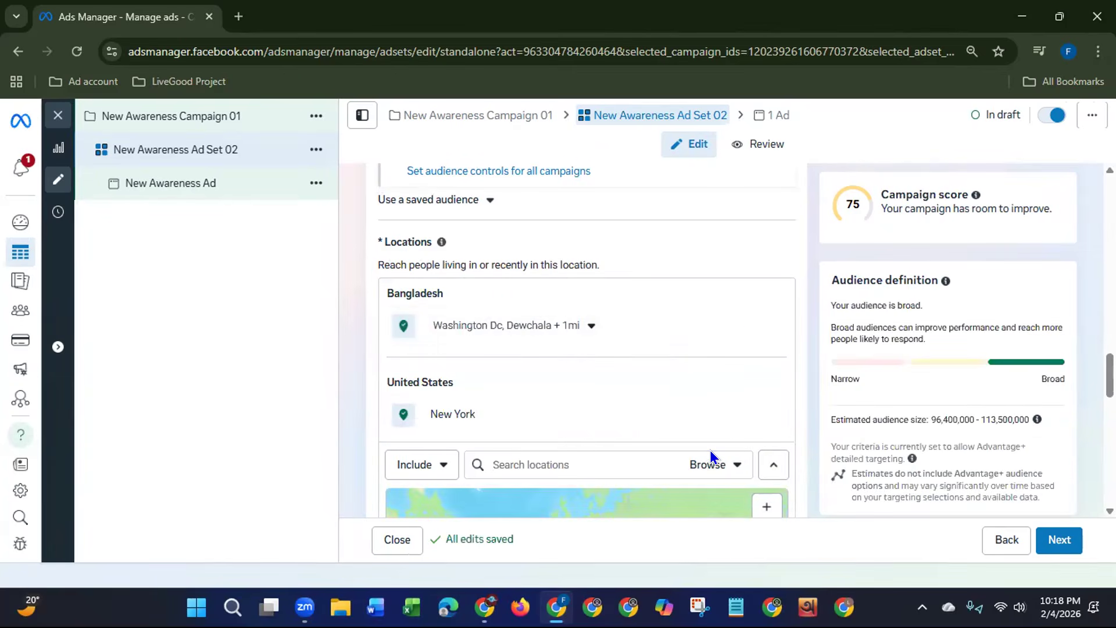
pyautogui.click(771, 326)
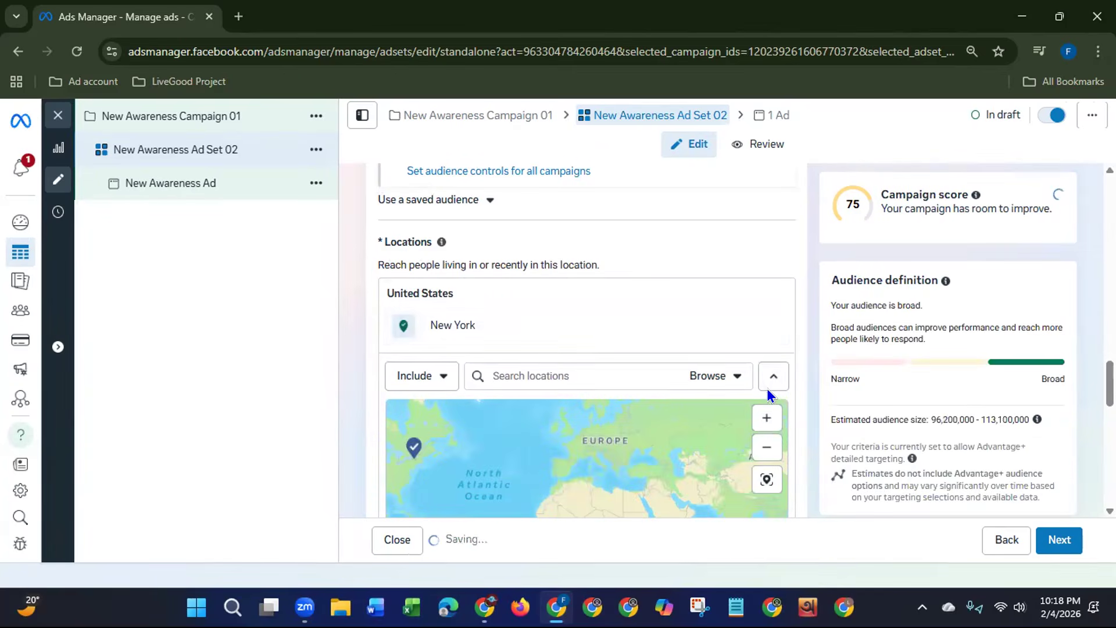
# Step: Add the city of Dhaka, Dhaka Division, Bangladesh to the audience locations and remove New York
pyautogui.click(555, 369)
pyautogui.write('D')
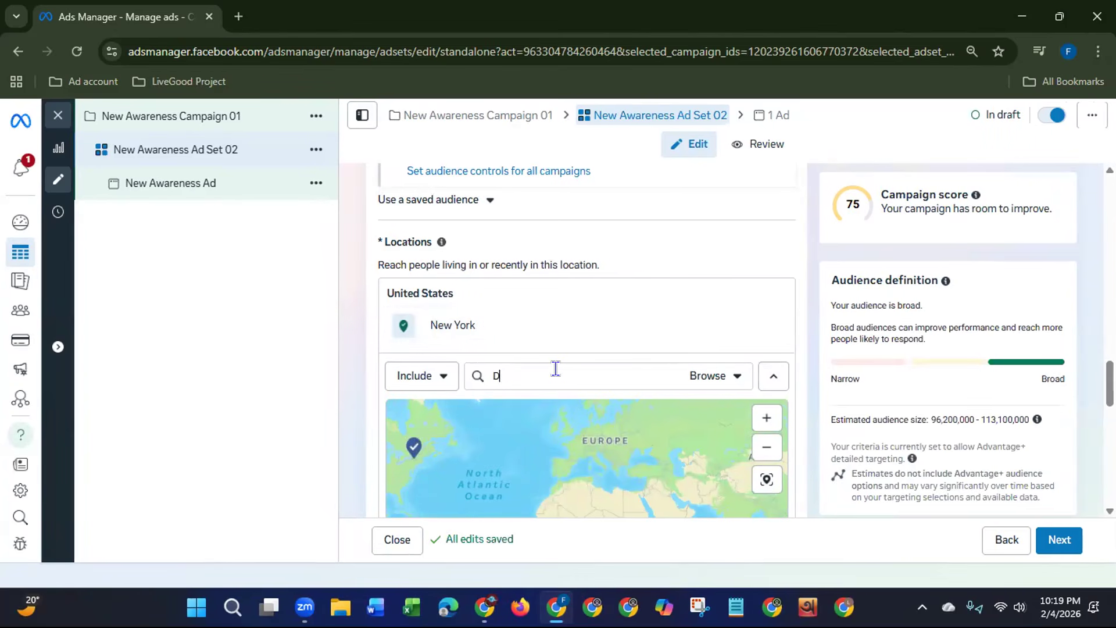
pyautogui.write('haka')
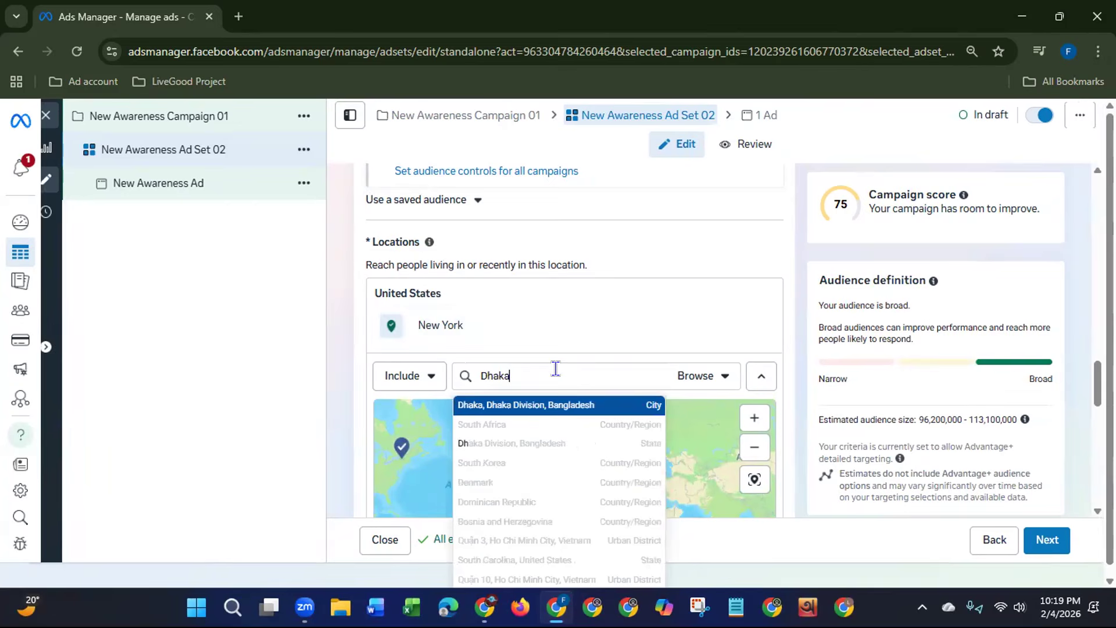
pyautogui.click(512, 404)
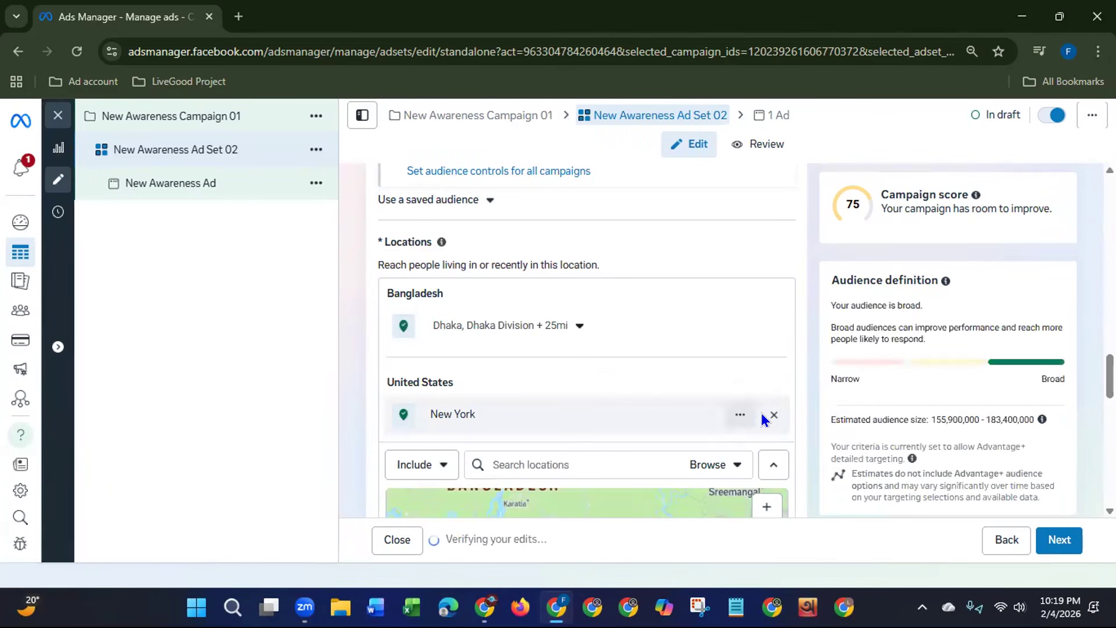
pyautogui.click(773, 414)
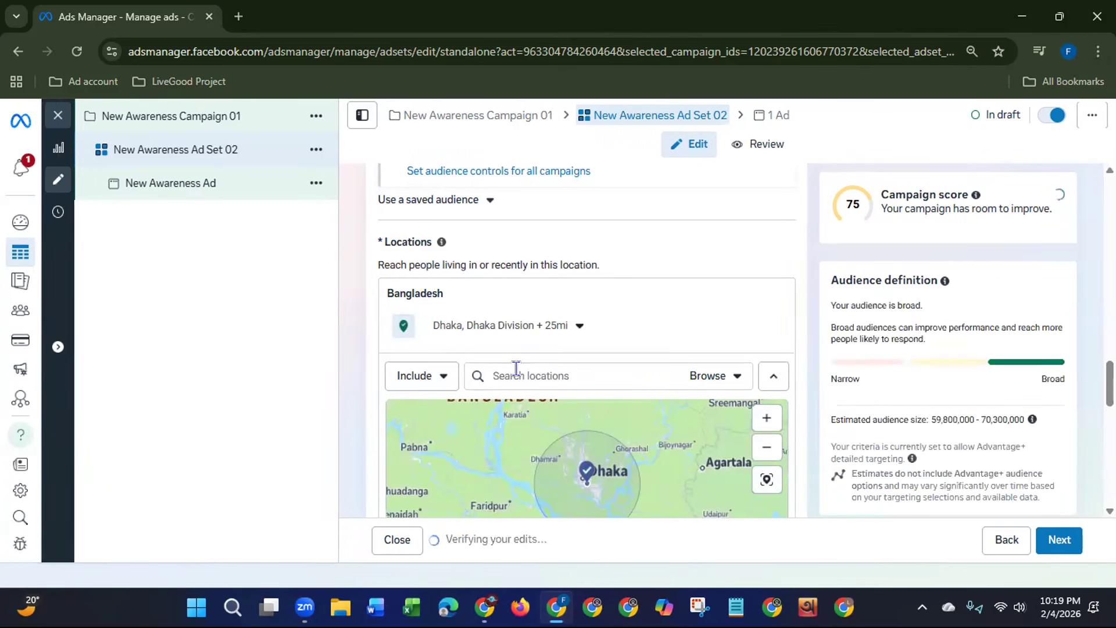
# Step: Add the city of Chittagong, Chittagong Division, Bangladesh to the audience locations
pyautogui.click(517, 368)
pyautogui.write('Ch')
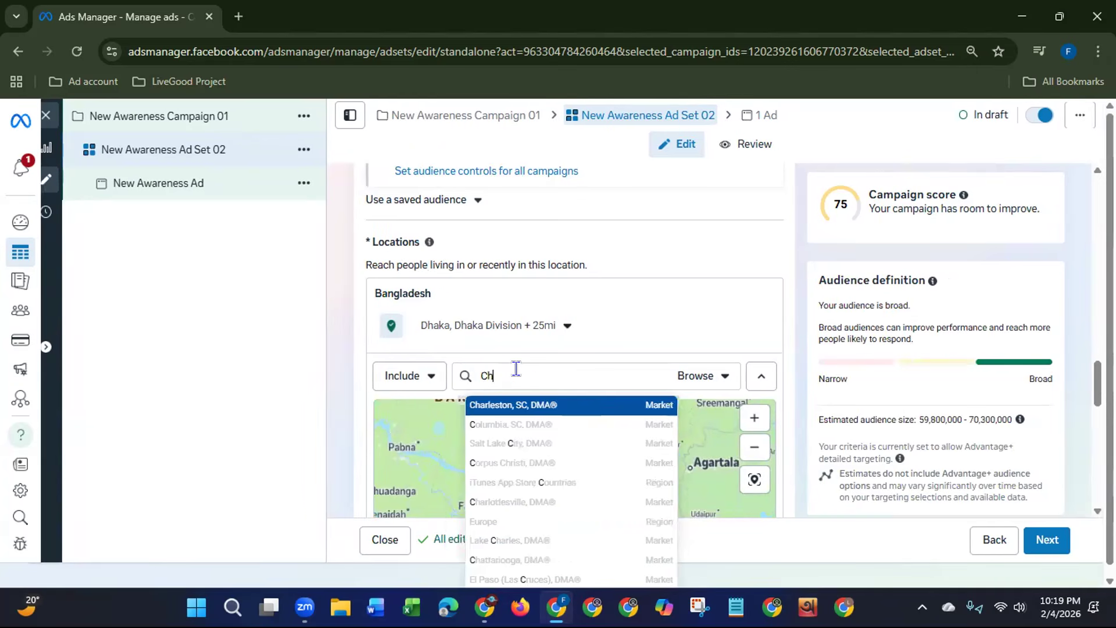
pyautogui.write('itta')
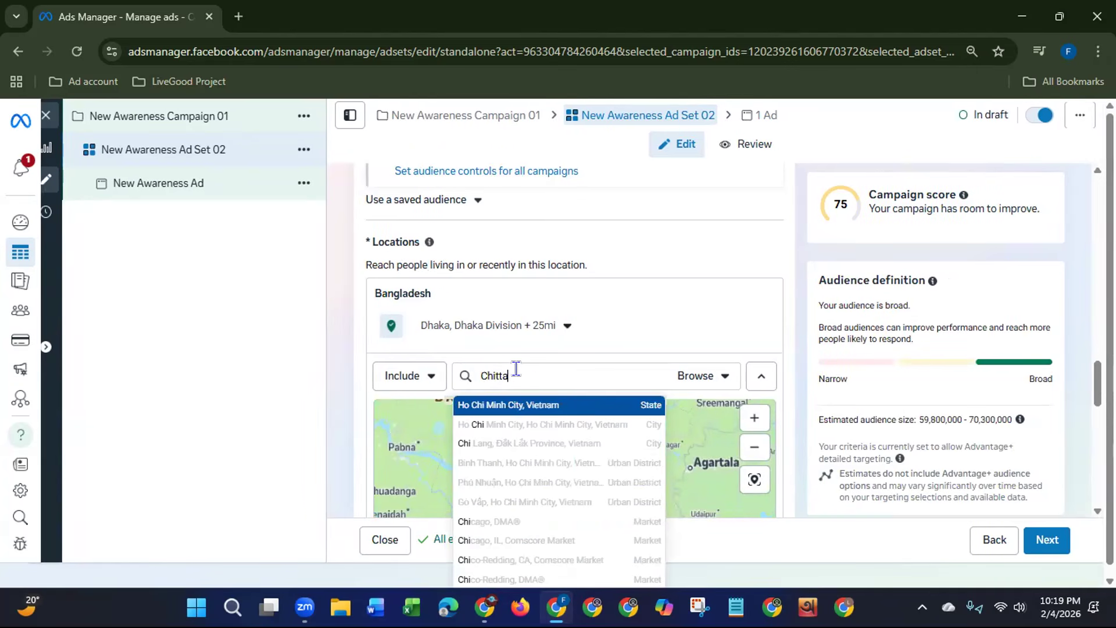
pyautogui.write('gong')
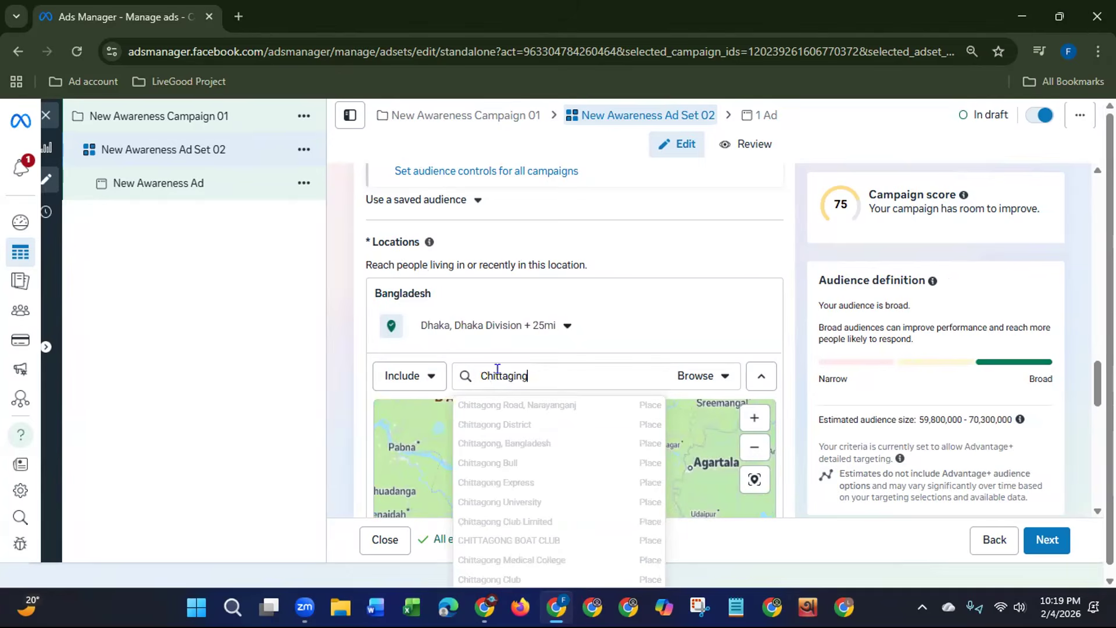
pyautogui.doubleClick(511, 376)
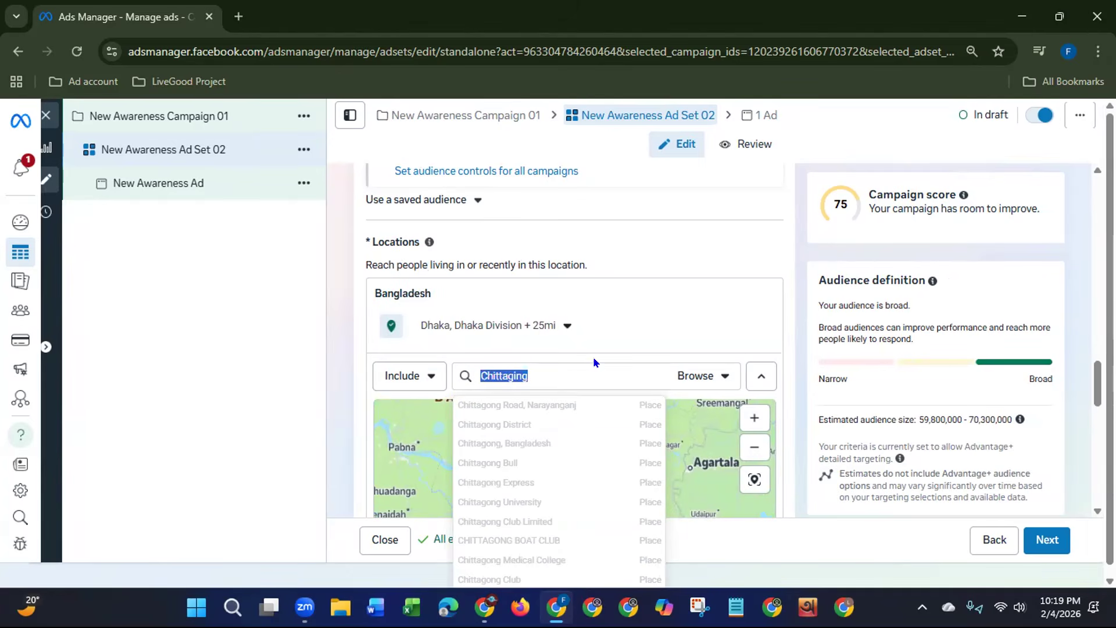
pyautogui.doubleClick(519, 374)
pyautogui.click(519, 374)
pyautogui.press('BackSpace')
pyautogui.write('o')
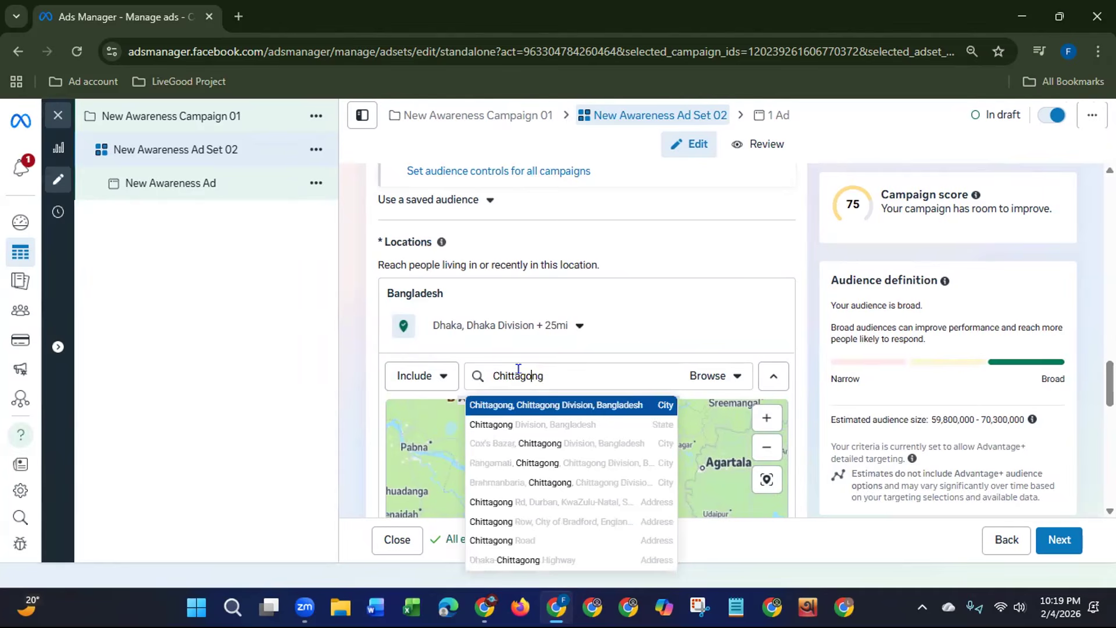
pyautogui.click(530, 403)
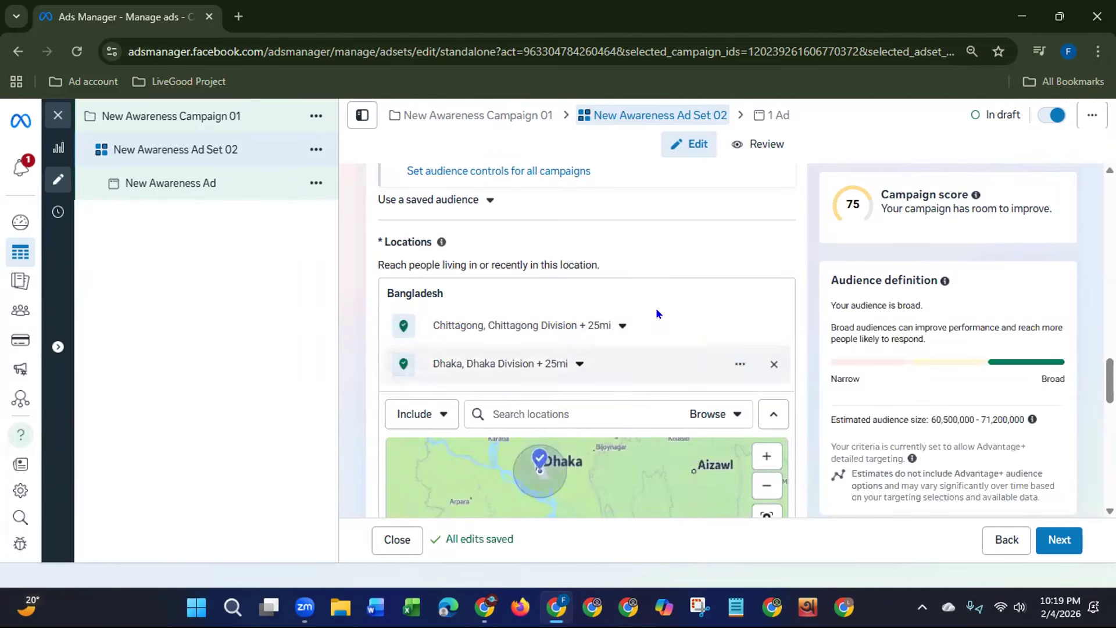
# Step: Show the additional audience options below the locations and examine the available minimum age choices
pyautogui.click(493, 413)
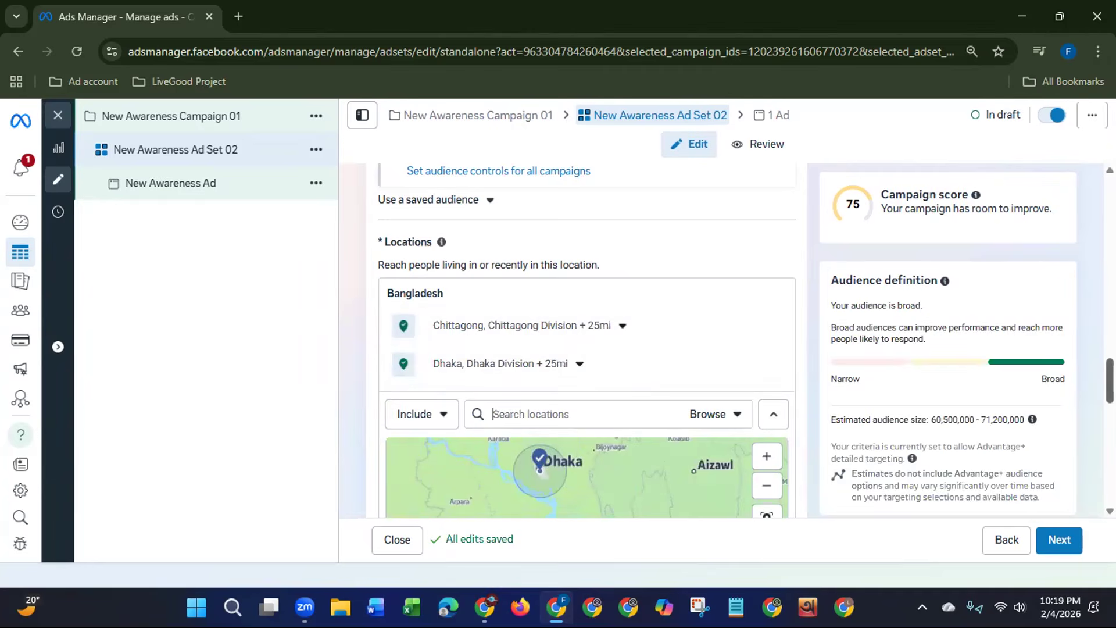
pyautogui.scroll(-7, 585, 340)
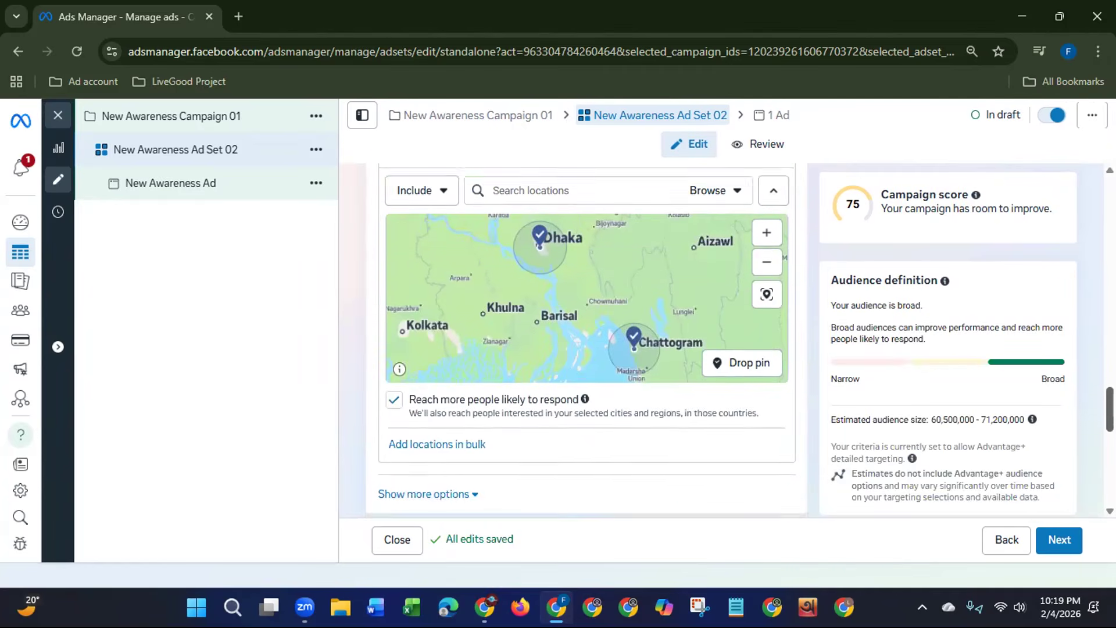
pyautogui.scroll(-1, 585, 340)
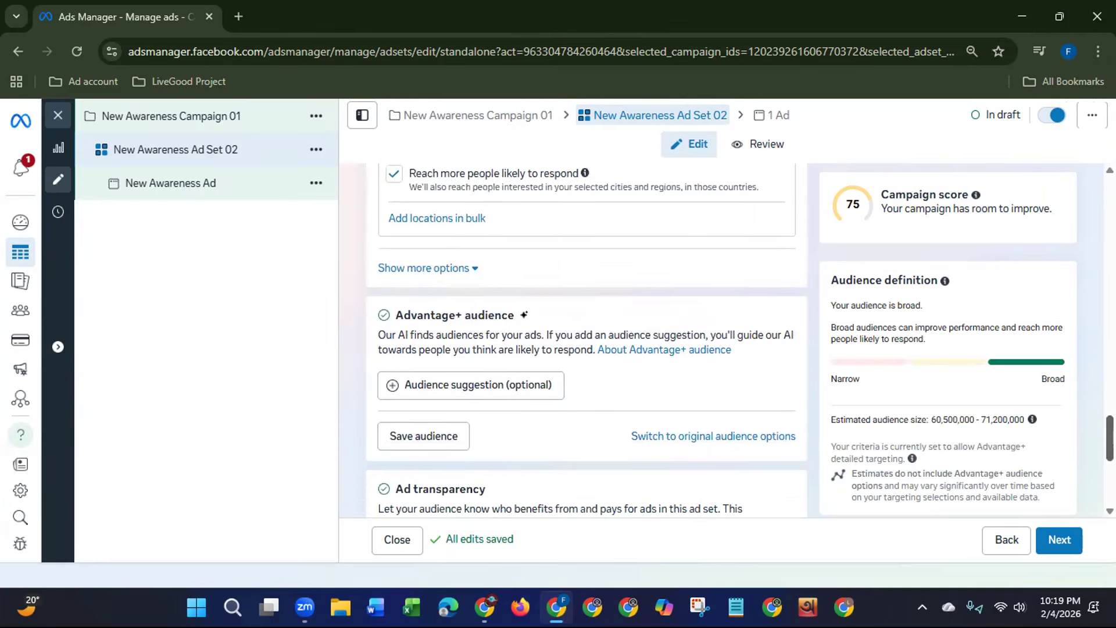
pyautogui.click(445, 256)
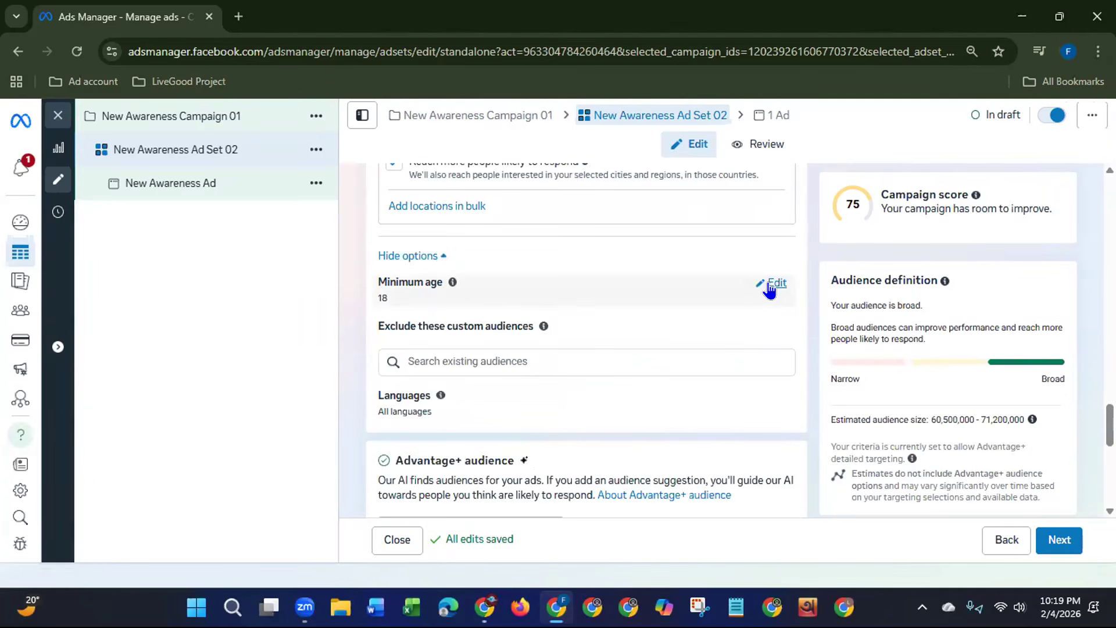
pyautogui.click(771, 284)
pyautogui.click(430, 307)
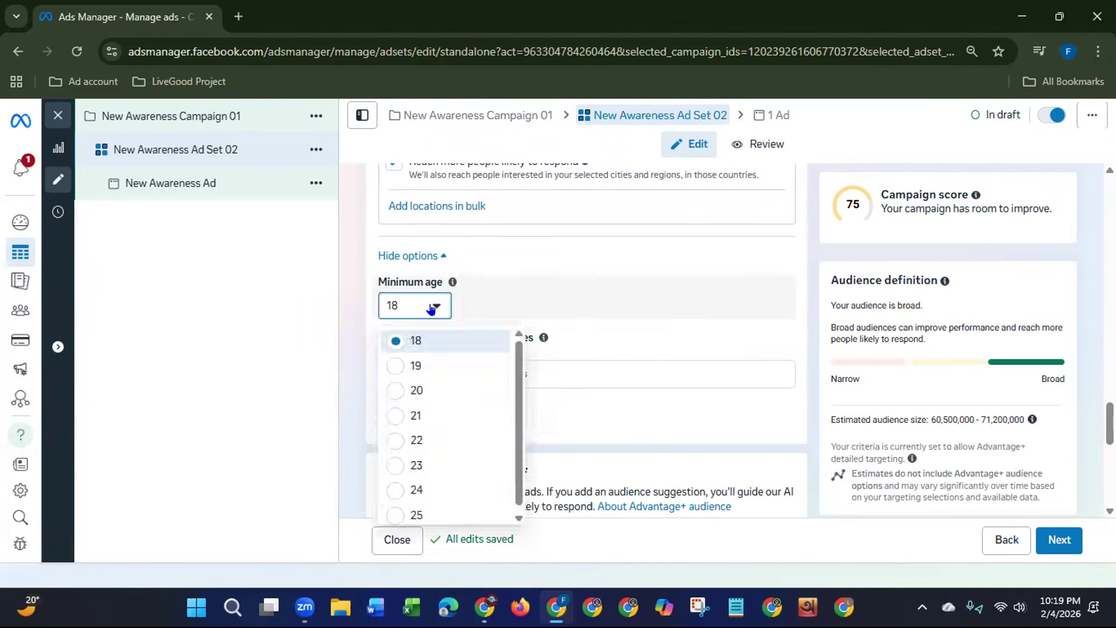
pyautogui.click(544, 288)
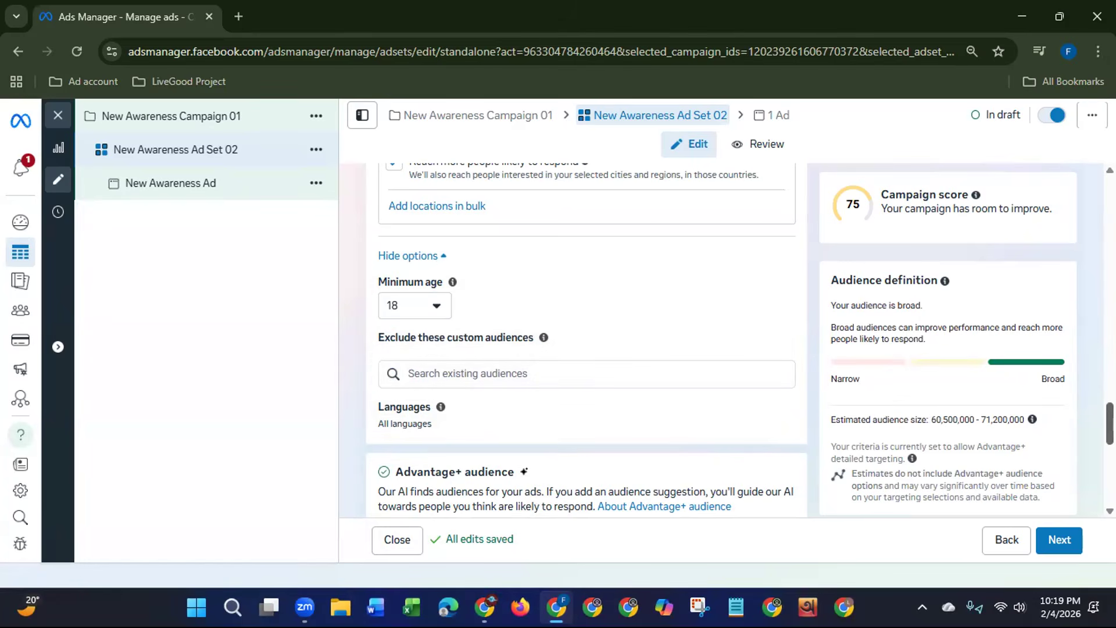
# Step: Limit the audience languages to Bengali
pyautogui.scroll(-1, 1109, 423)
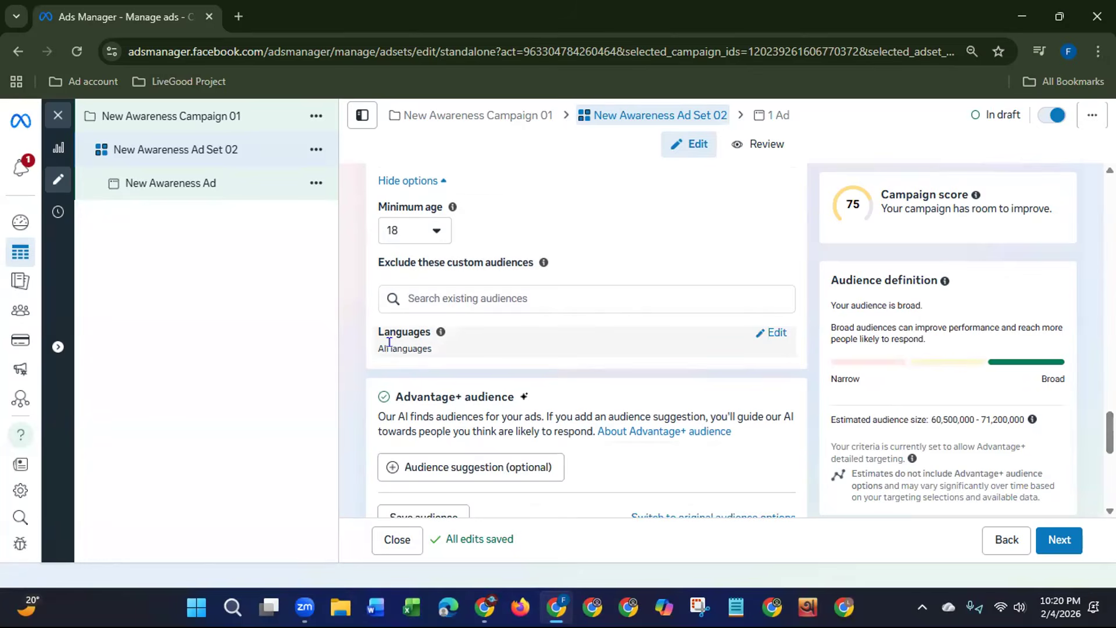
pyautogui.click(776, 335)
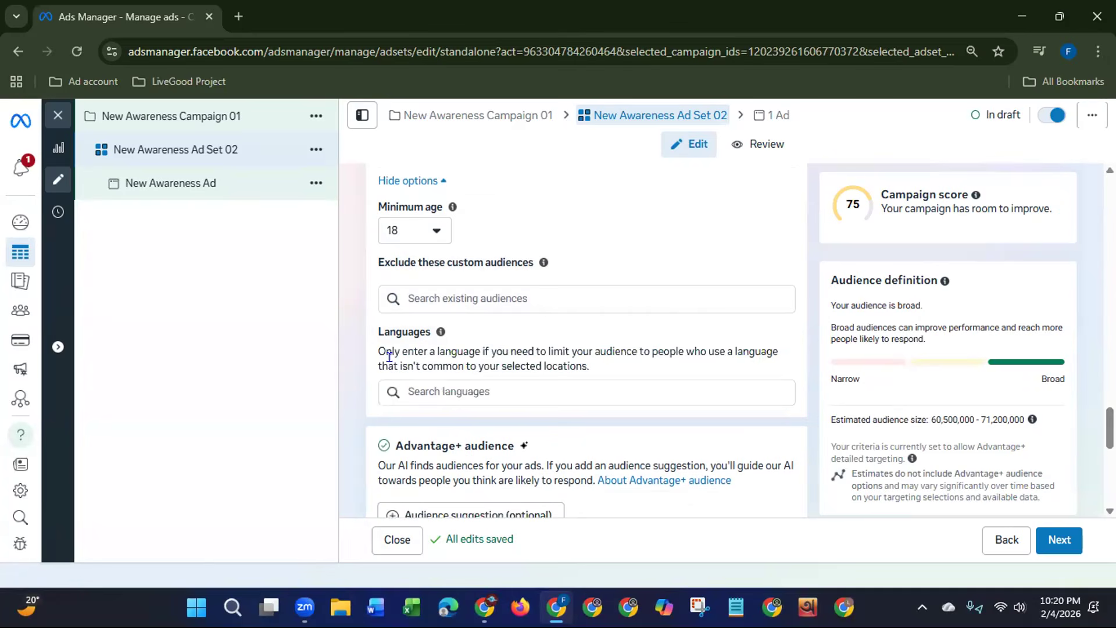
pyautogui.click(458, 392)
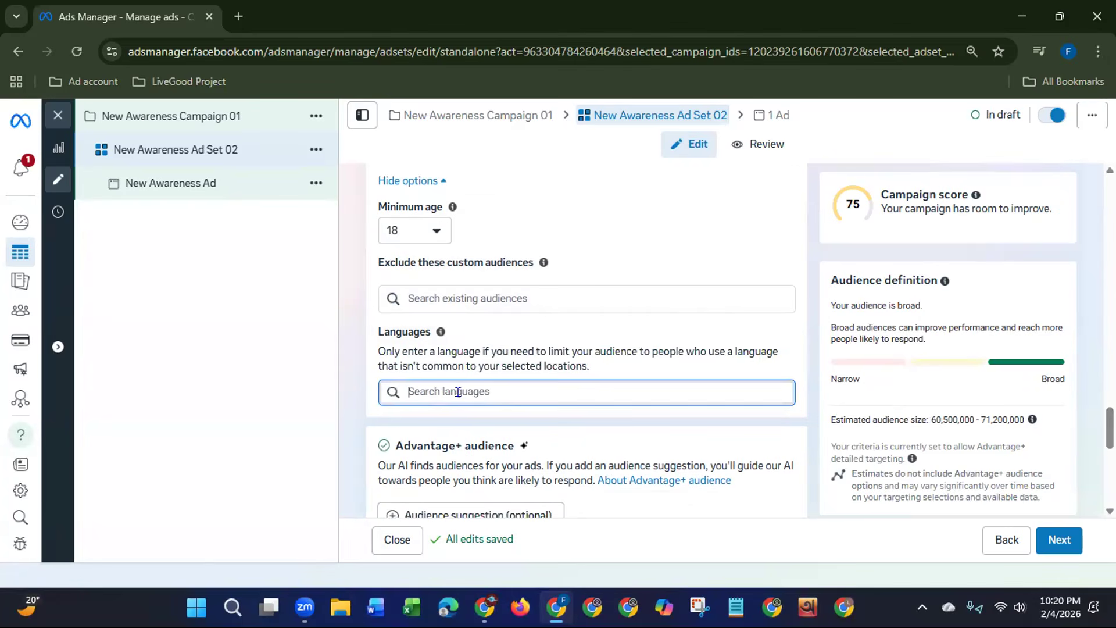
pyautogui.write('Be')
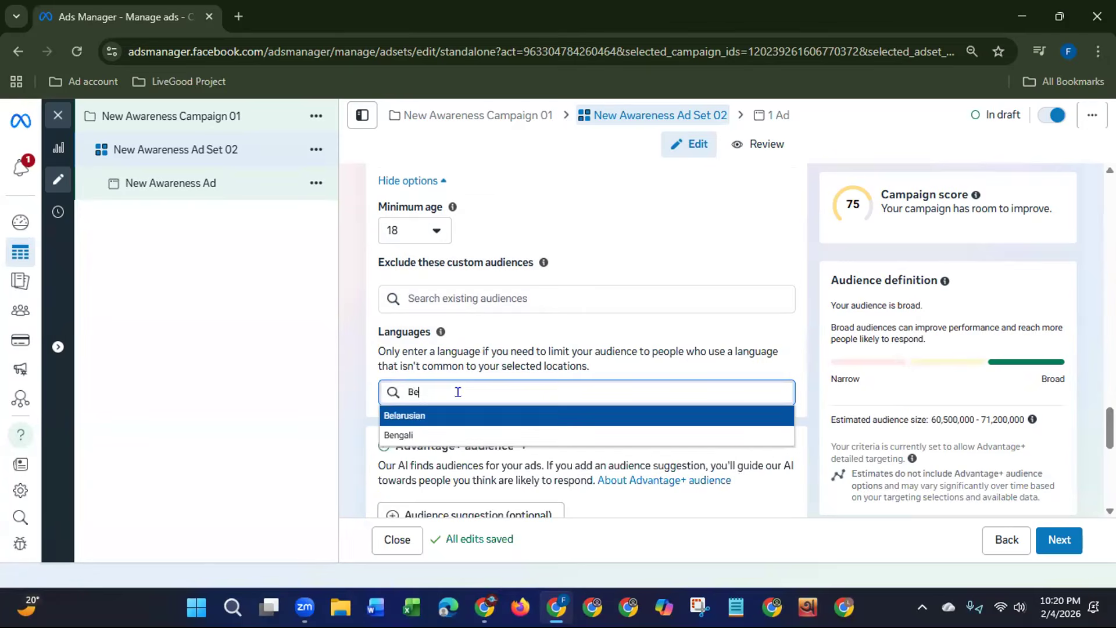
pyautogui.click(452, 435)
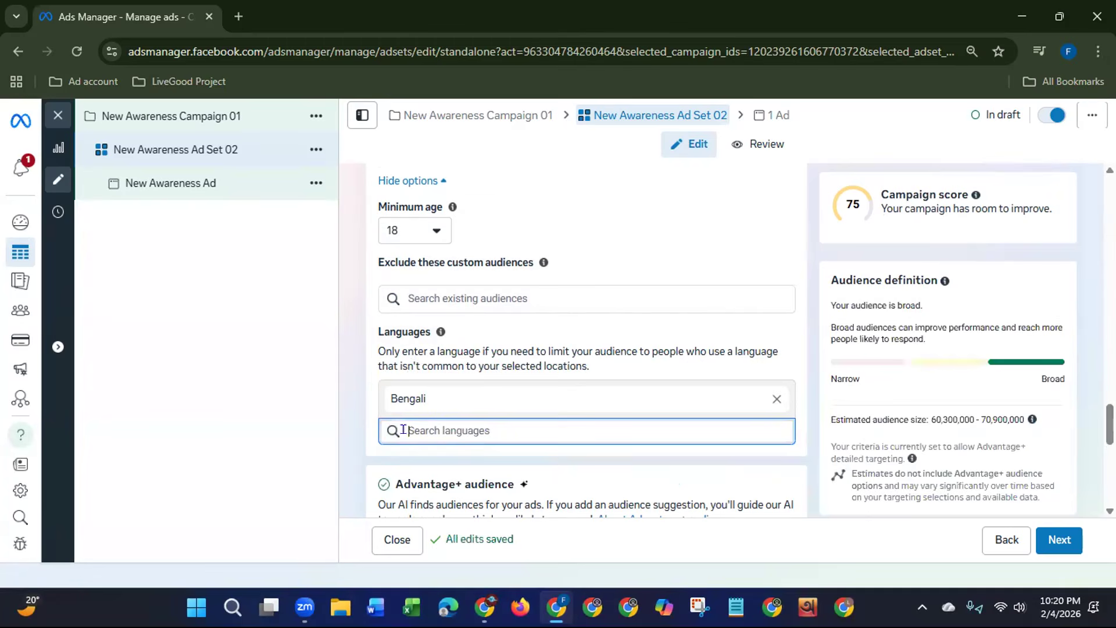
# Step: Finish the ad set, proceed to the ad level and rename the ad as New Awareness Ad 03
pyautogui.moveTo(1111, 423); pyautogui.dragTo(1074, 491)
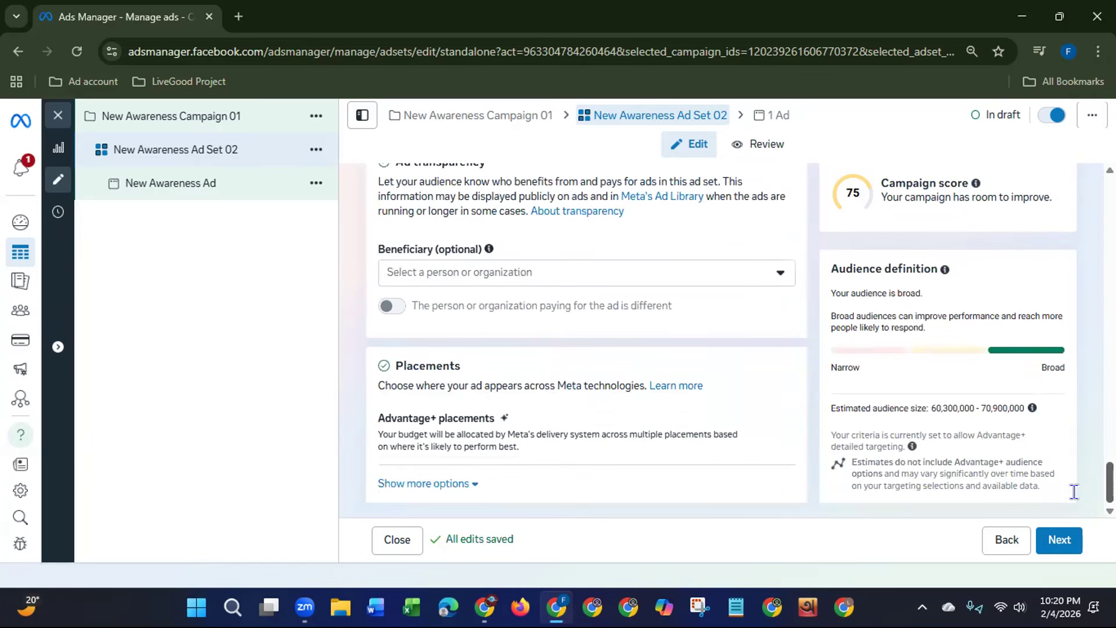
pyautogui.click(1065, 551)
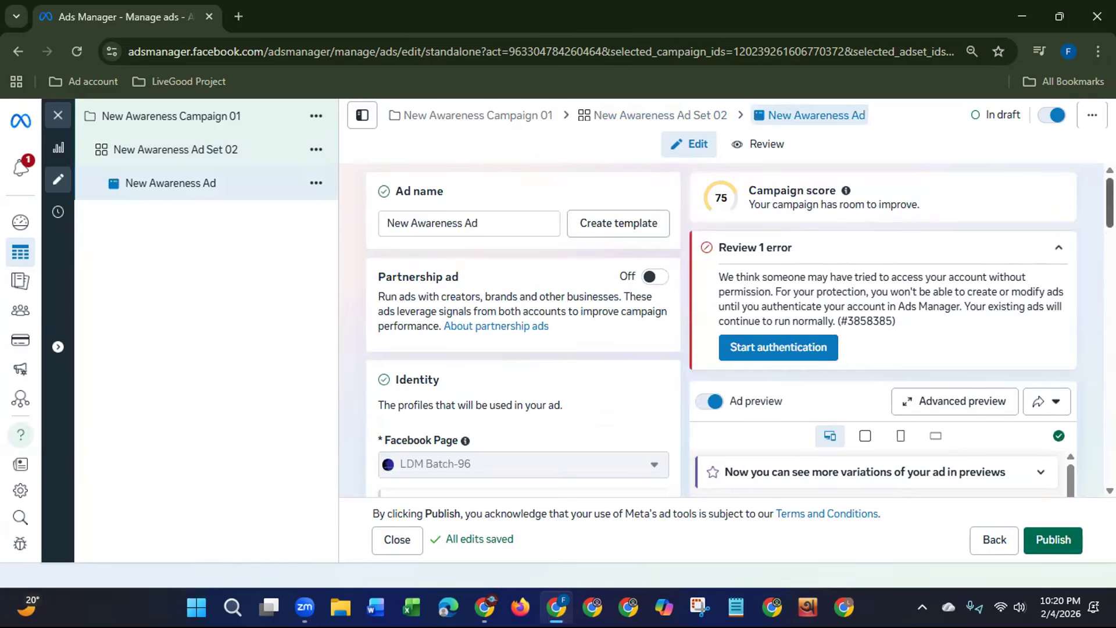
pyautogui.click(523, 213)
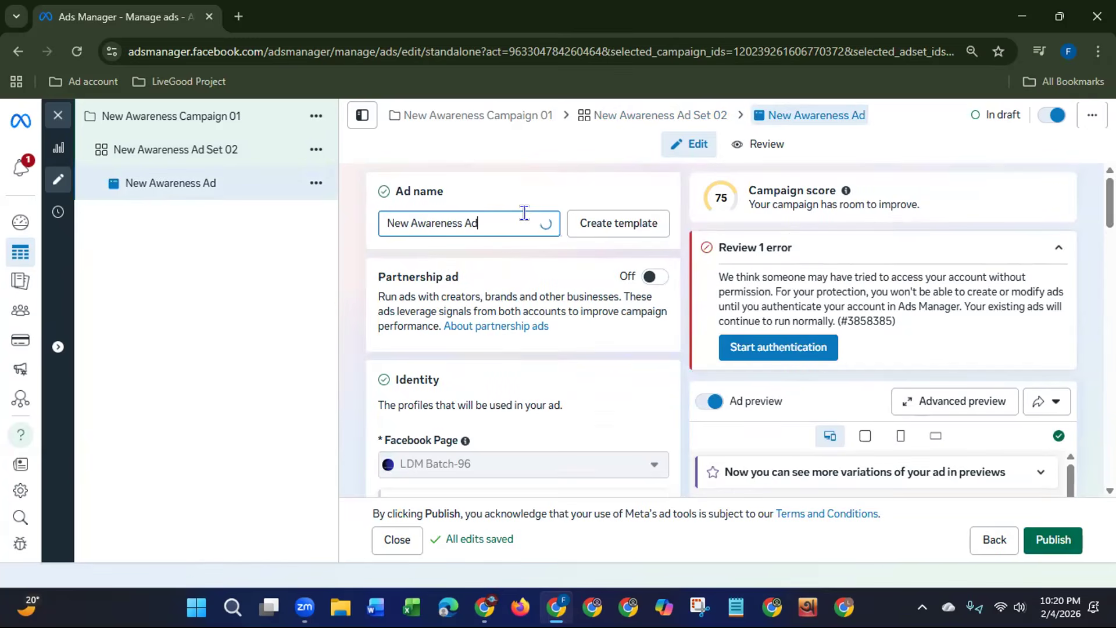
pyautogui.write('03')
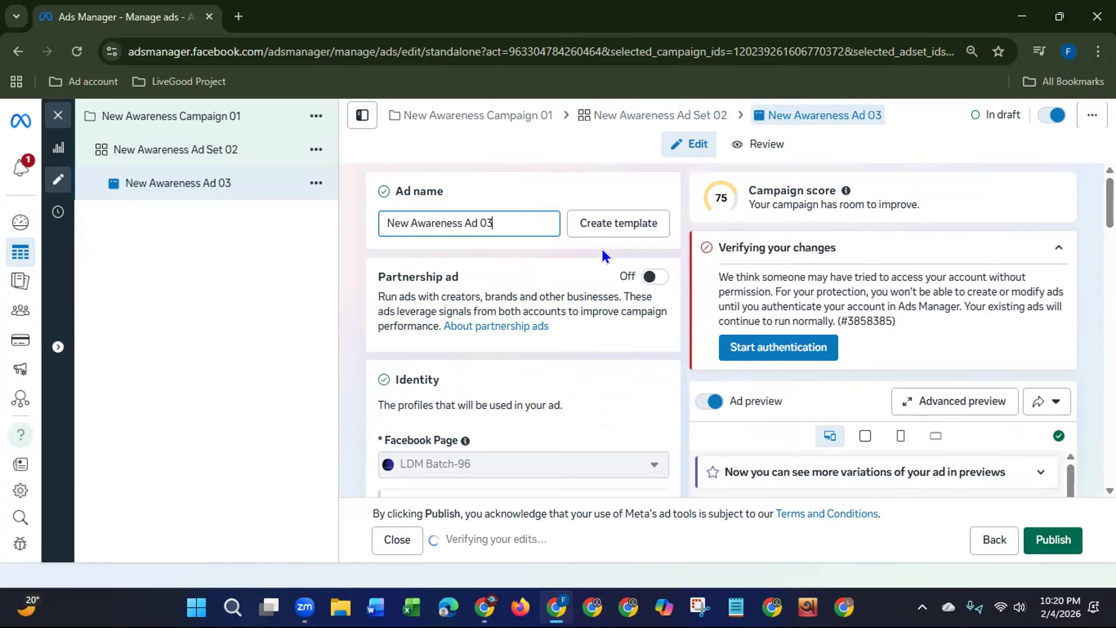
# Step: Examine the account authentication notice and the ad's identity, Threads profile, ad setup and format settings
pyautogui.click(1047, 255)
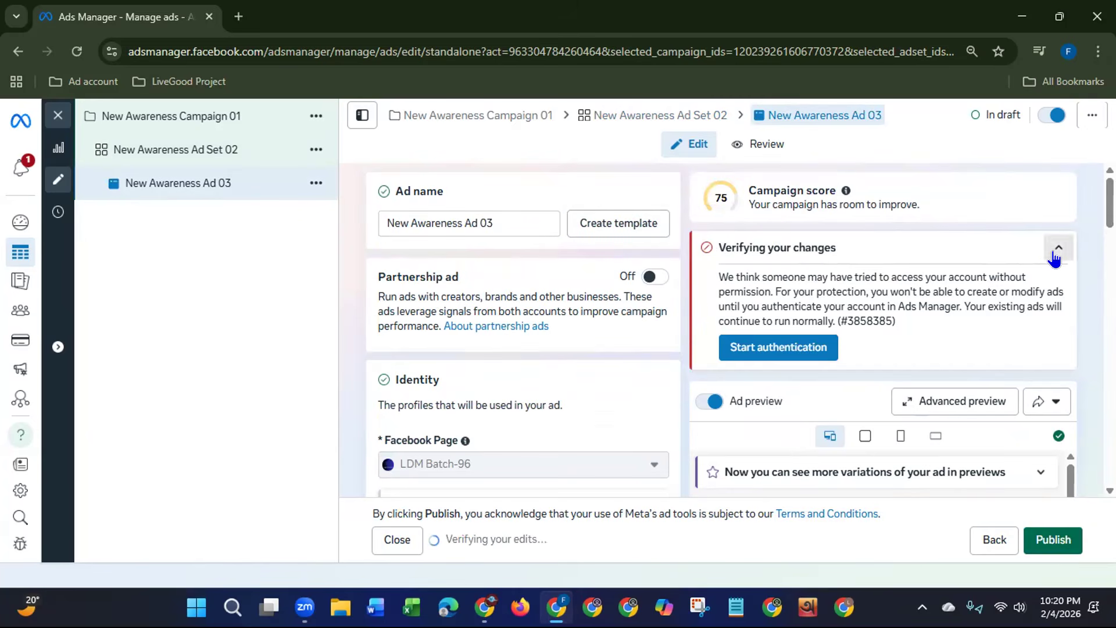
pyautogui.scroll(-2, 968, 247)
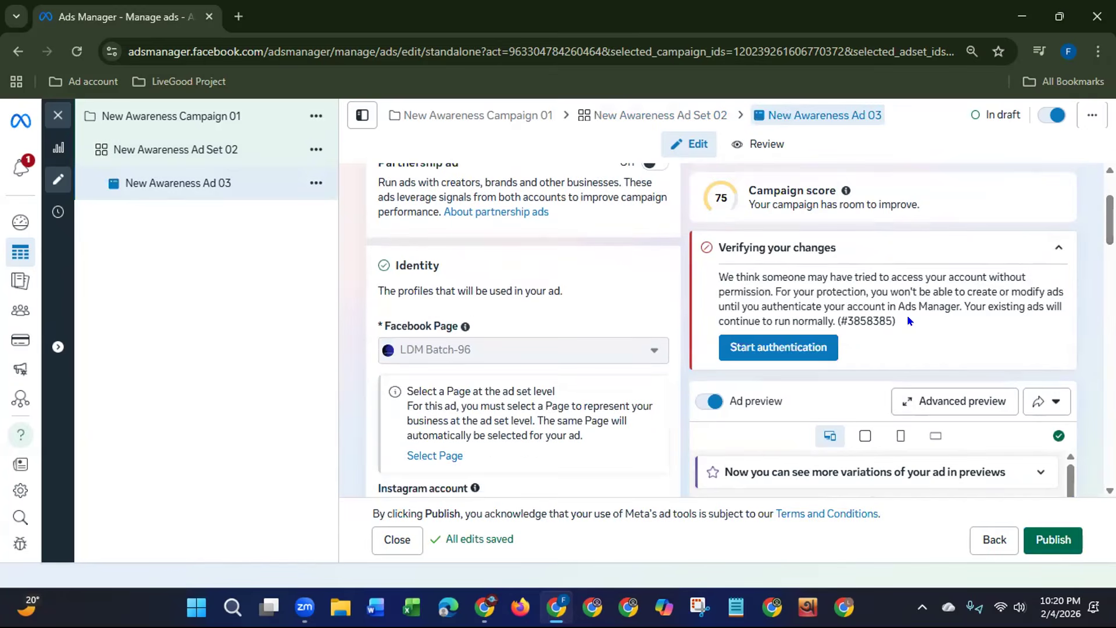
pyautogui.scroll(2, 523, 331)
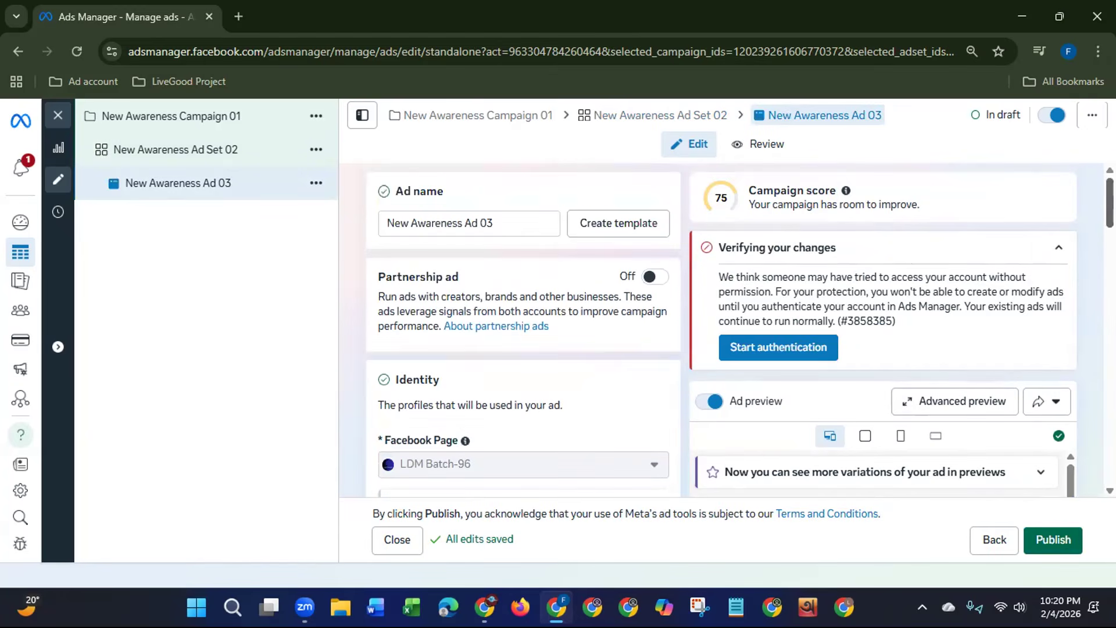
pyautogui.scroll(-3, 659, 274)
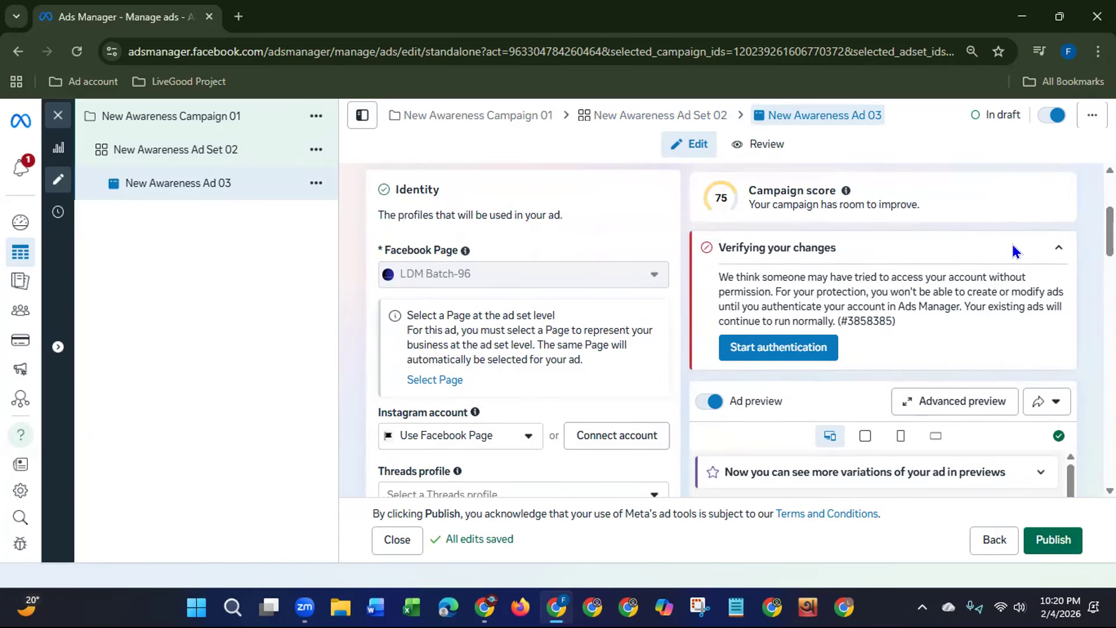
pyautogui.scroll(-3, 523, 329)
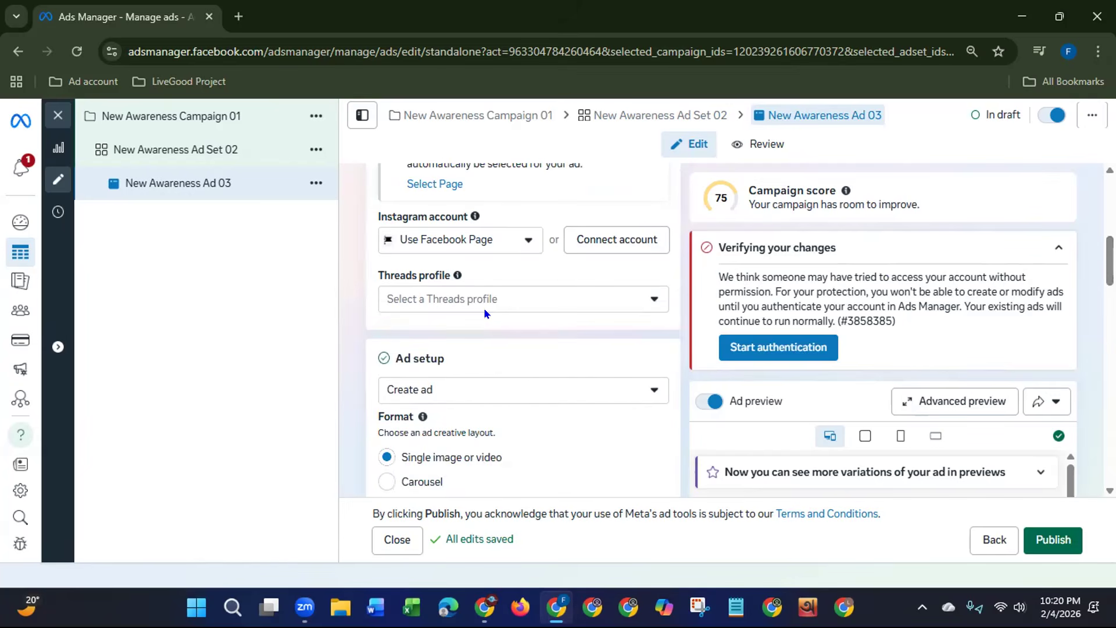
pyautogui.scroll(-2, 523, 329)
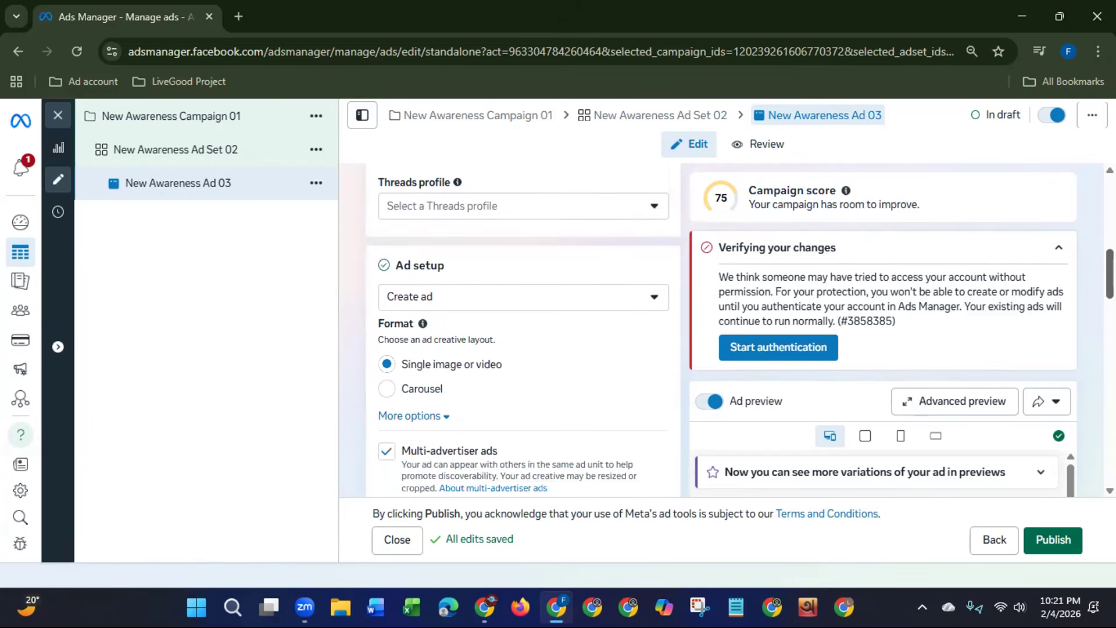
# Step: Examine the ad's format options, creative media for each placement, music setting and primary text
pyautogui.moveTo(1109, 282); pyautogui.dragTo(1110, 285)
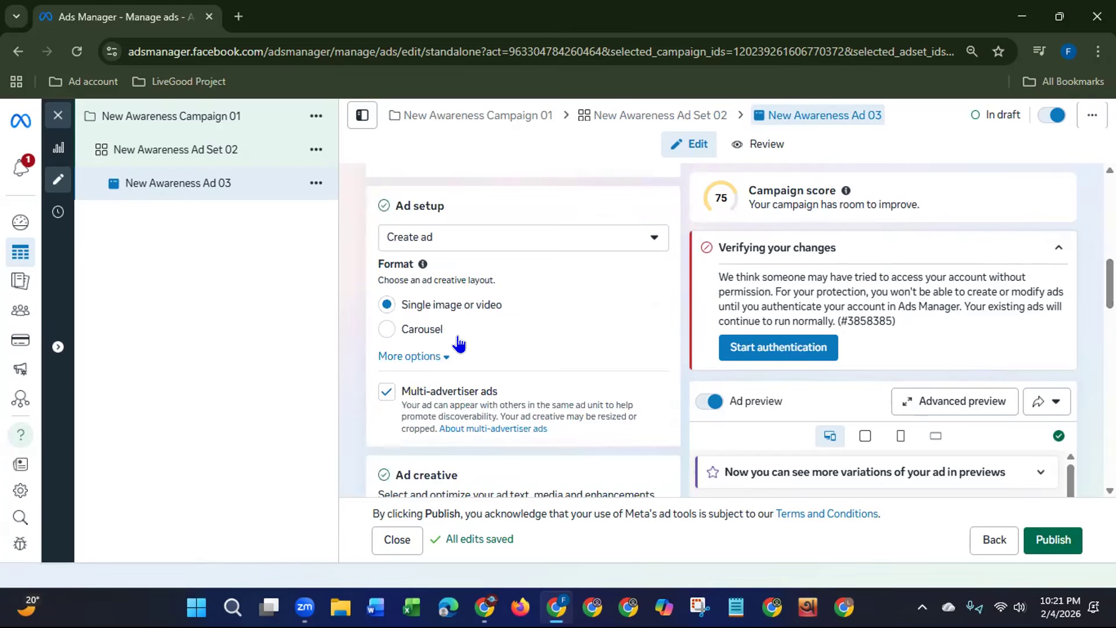
pyautogui.moveTo(1109, 279); pyautogui.dragTo(1092, 316)
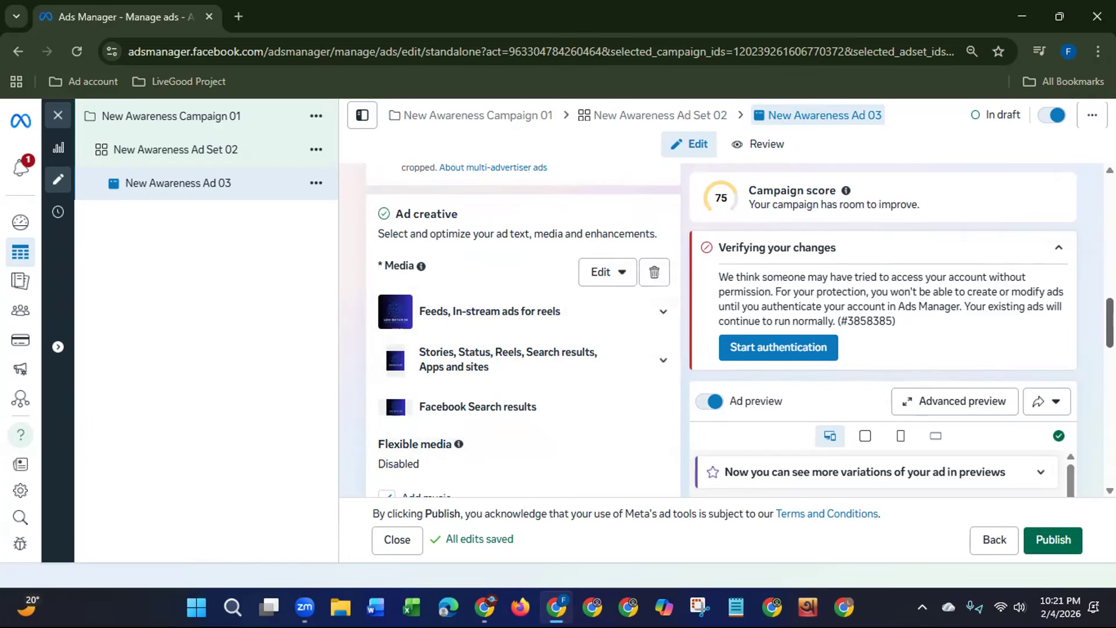
pyautogui.scroll(-3, 523, 331)
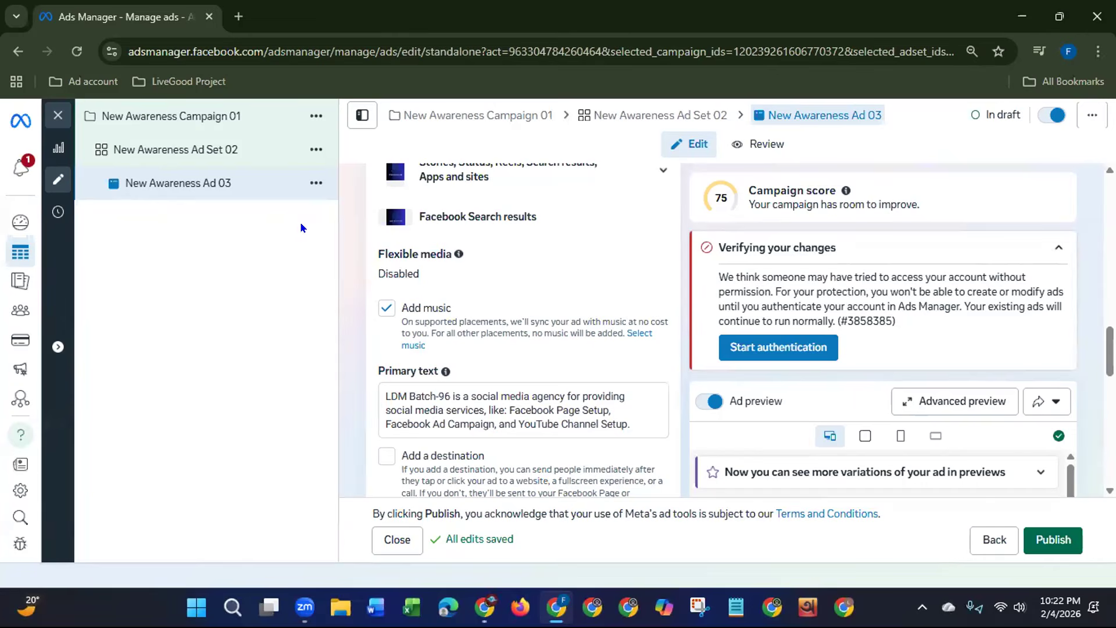
pyautogui.scroll(-2, 652, 311)
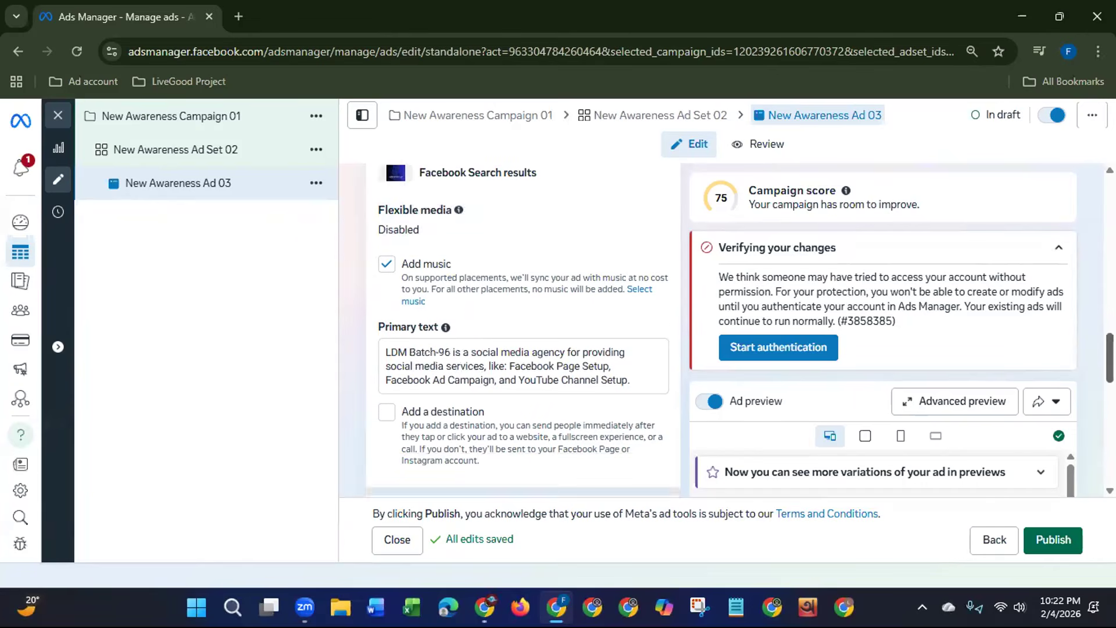
pyautogui.moveTo(388, 287); pyautogui.dragTo(637, 314)
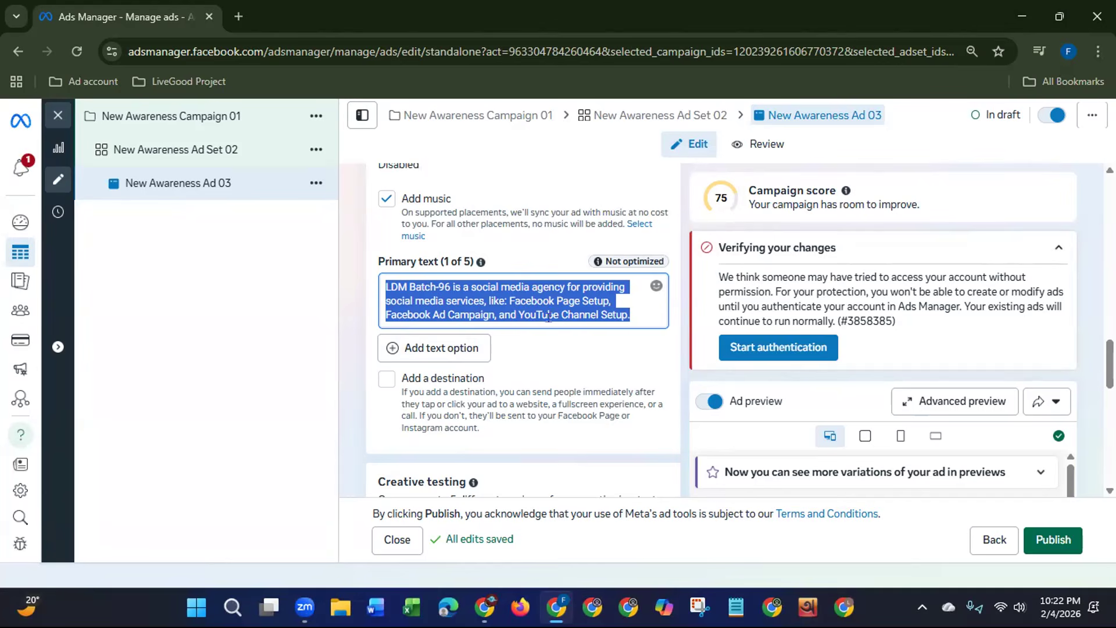
pyautogui.click(476, 79)
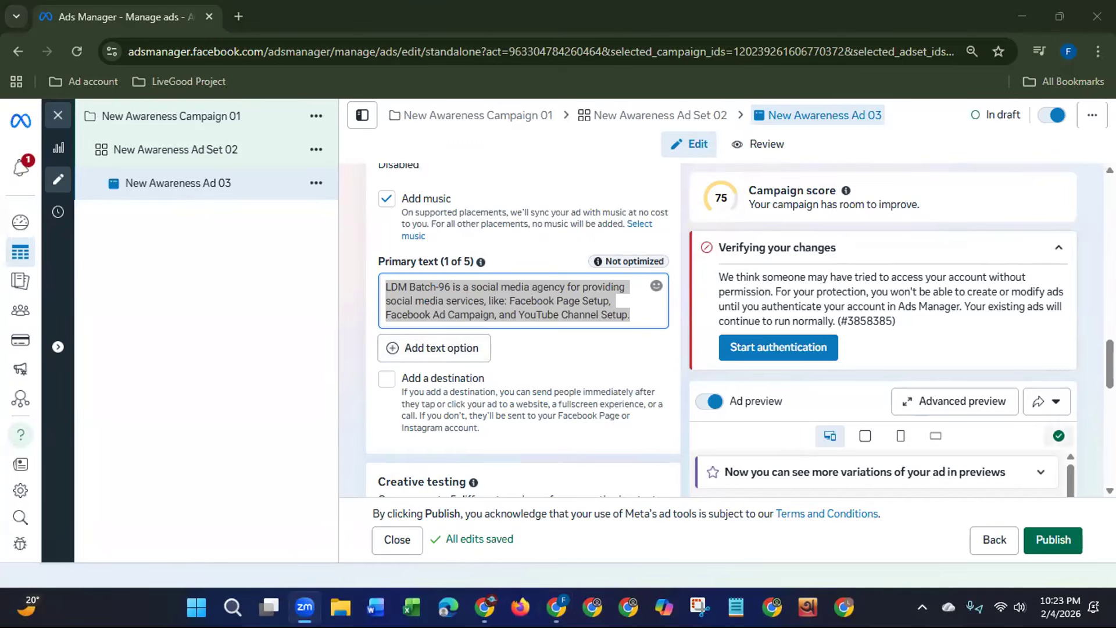
# Step: Examine the creative testing, event details, languages and tracking sections alongside the ad preview for all placements
pyautogui.moveTo(1110, 365); pyautogui.dragTo(1076, 422)
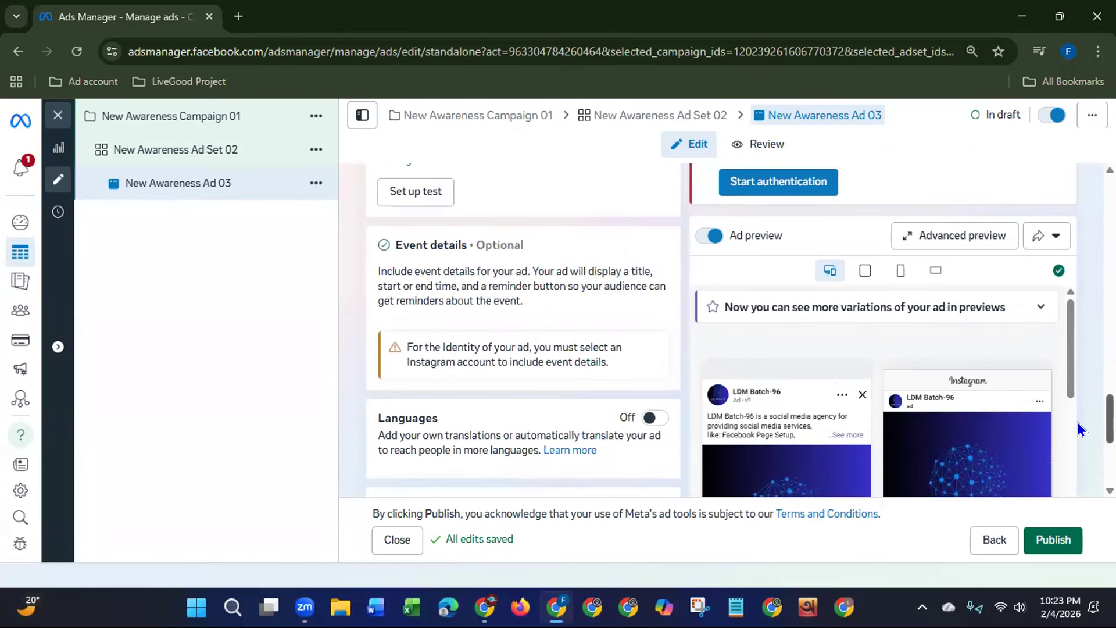
pyautogui.scroll(-3, 1057, 430)
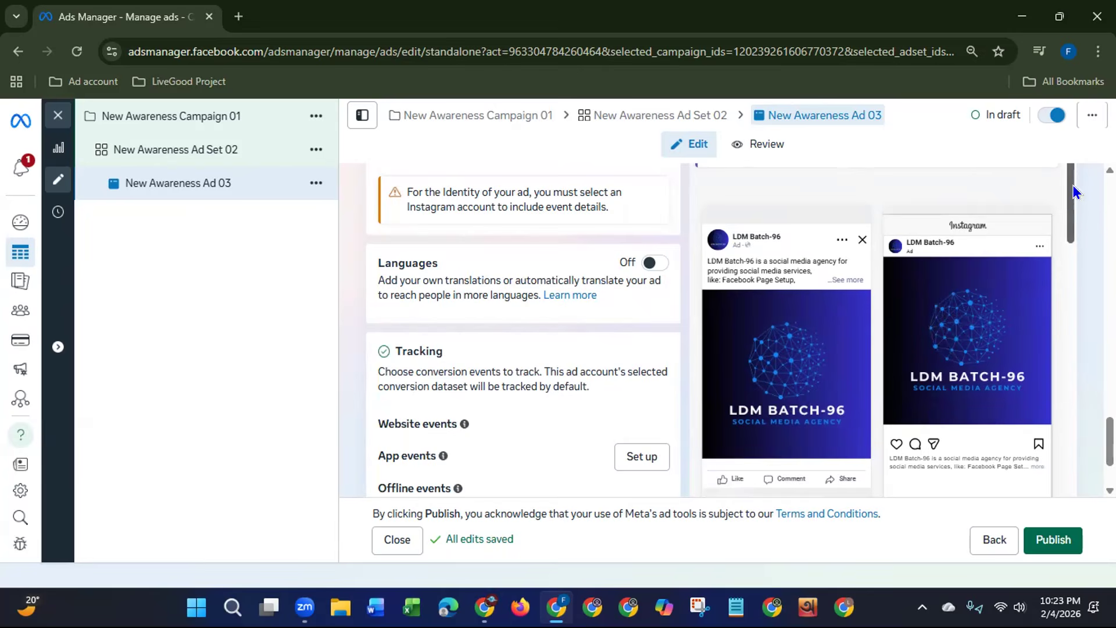
pyautogui.scroll(4, 726, 329)
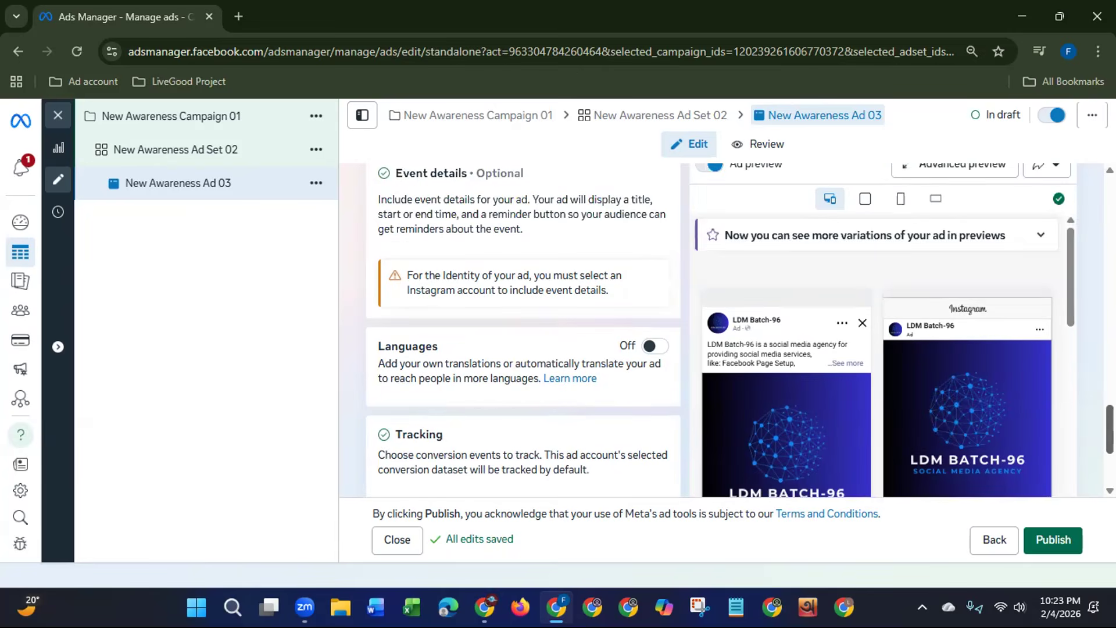
pyautogui.scroll(-4, 870, 415)
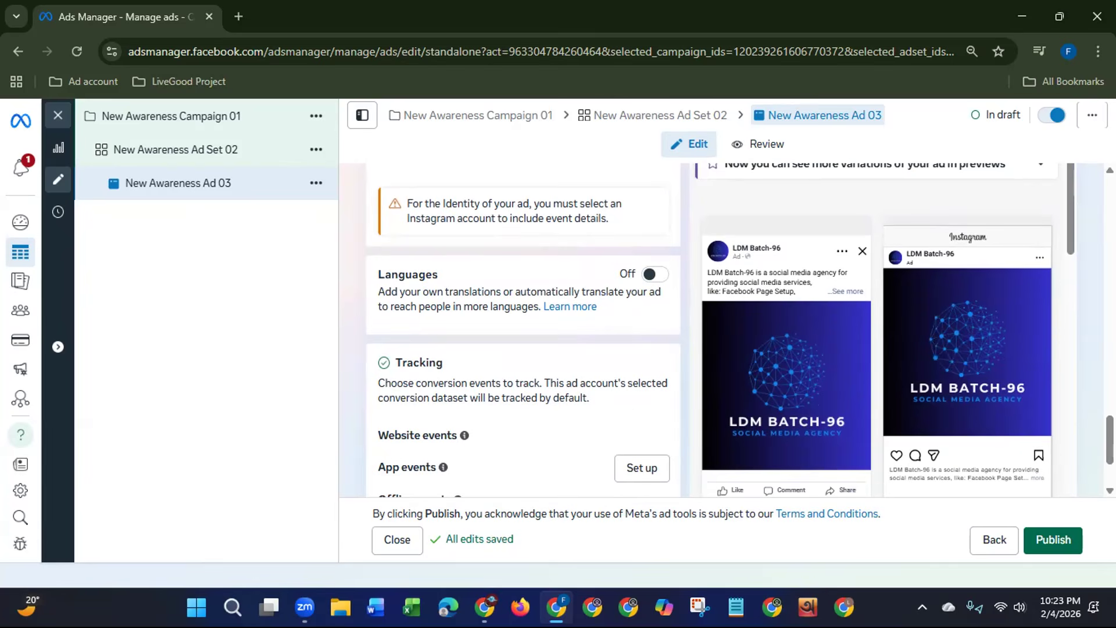
pyautogui.moveTo(1109, 440)
pyautogui.mouseDown()
pyautogui.moveTo(1110, 458)
pyautogui.moveTo(1109, 419)
pyautogui.mouseUp()
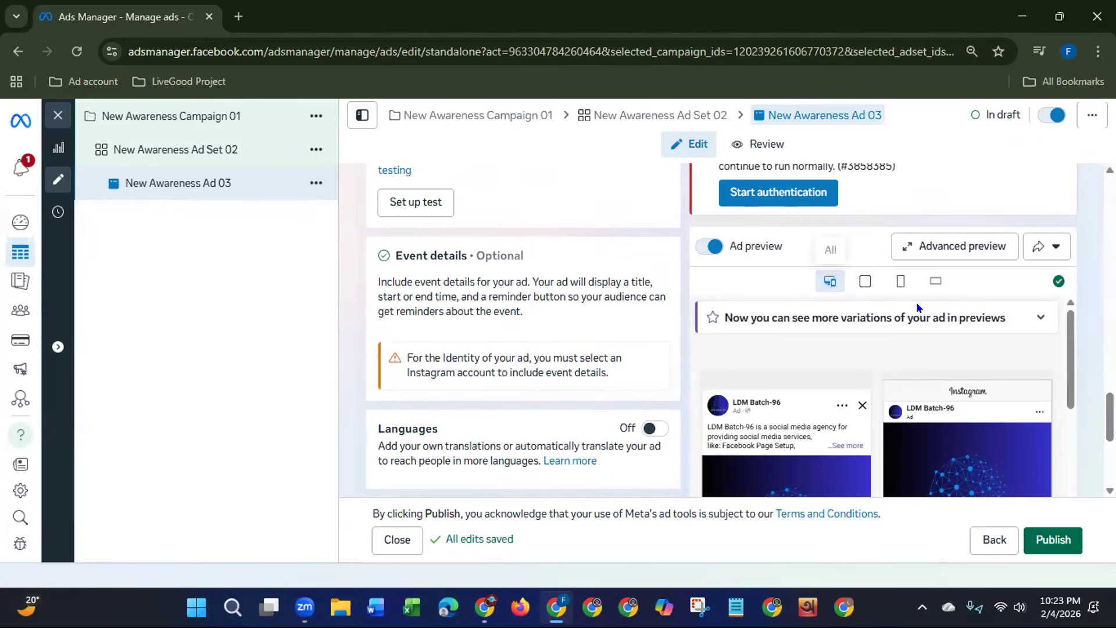
pyautogui.moveTo(1109, 410)
pyautogui.mouseDown()
pyautogui.moveTo(1092, 432)
pyautogui.moveTo(1091, 418)
pyautogui.mouseUp()
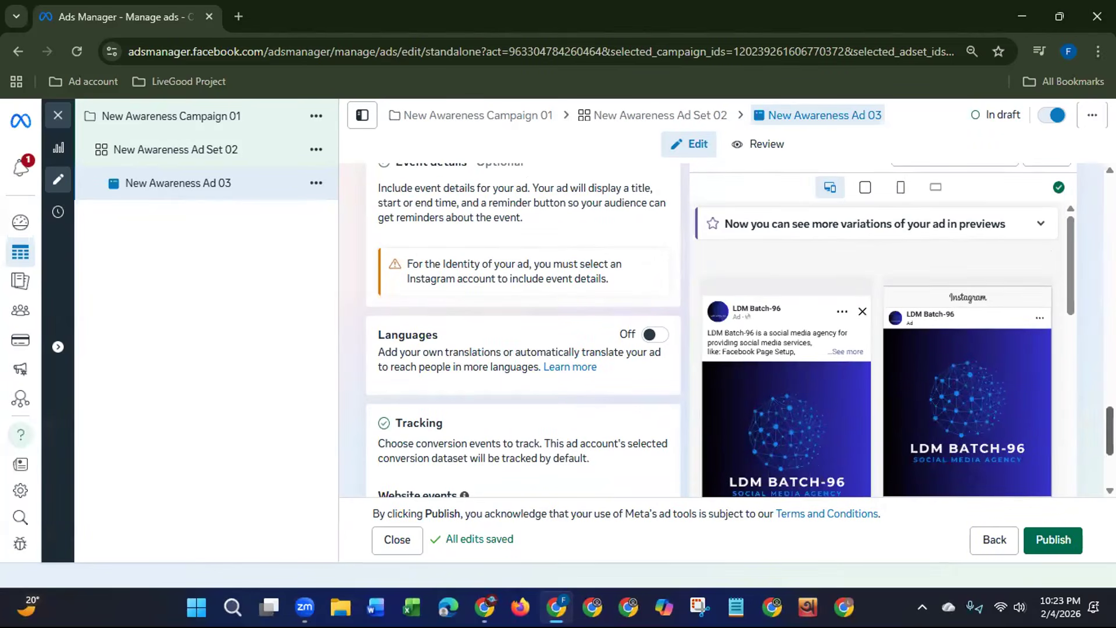
pyautogui.scroll(2, 843, 326)
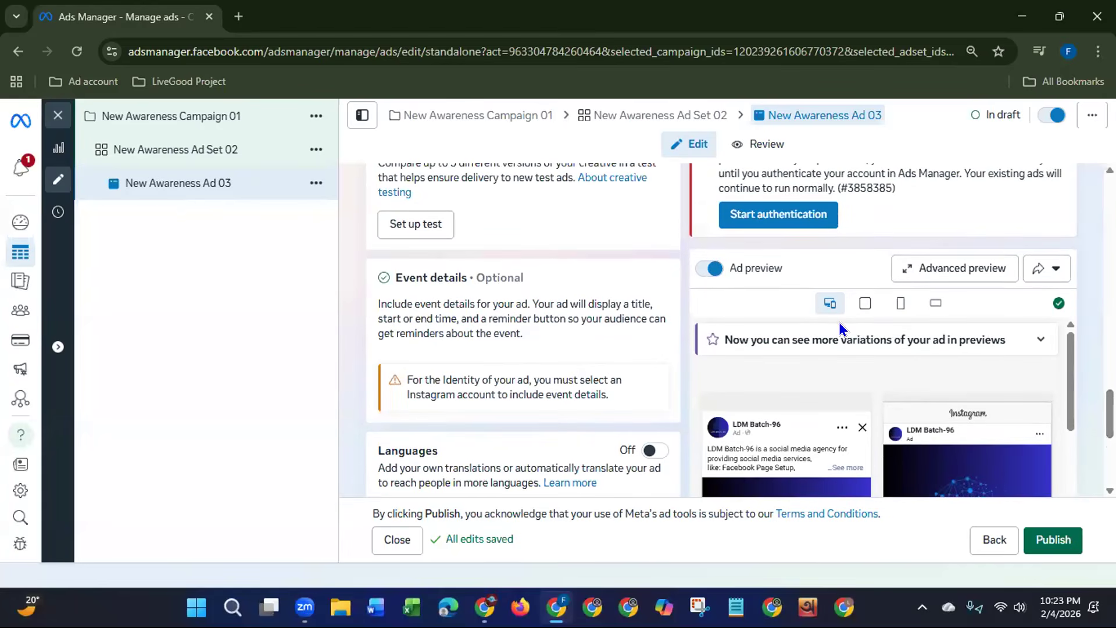
# Step: Preview the ad in the Feeds and In-stream format, followed by the Stories, Status, Reels, Search results, Apps and sites format
pyautogui.click(864, 302)
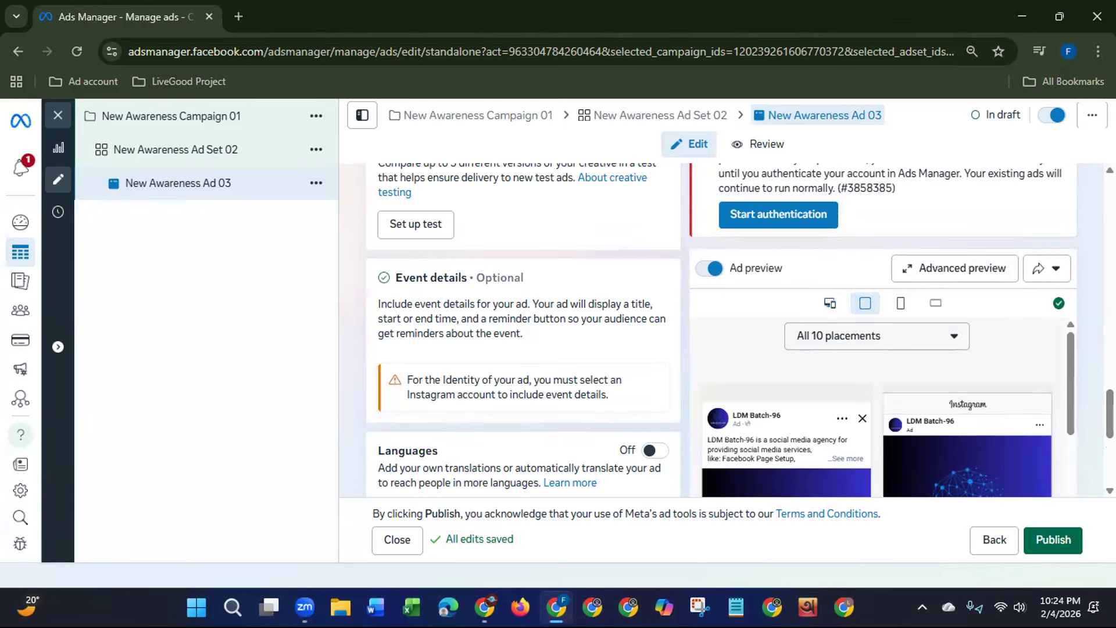
pyautogui.click(900, 303)
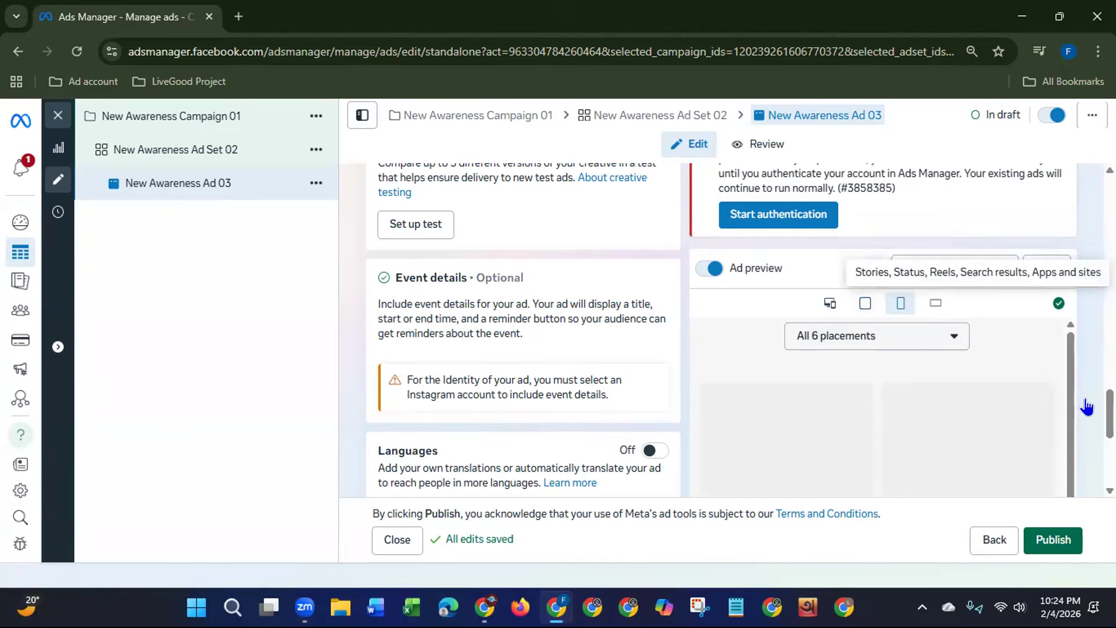
pyautogui.scroll(-3, 804, 418)
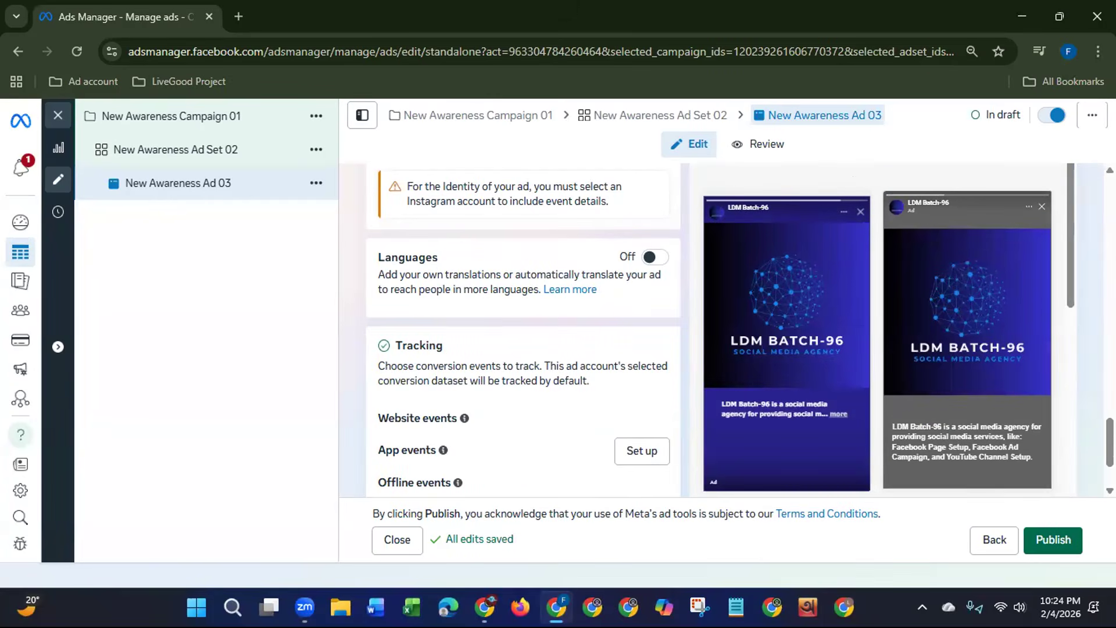
pyautogui.scroll(3, 738, 330)
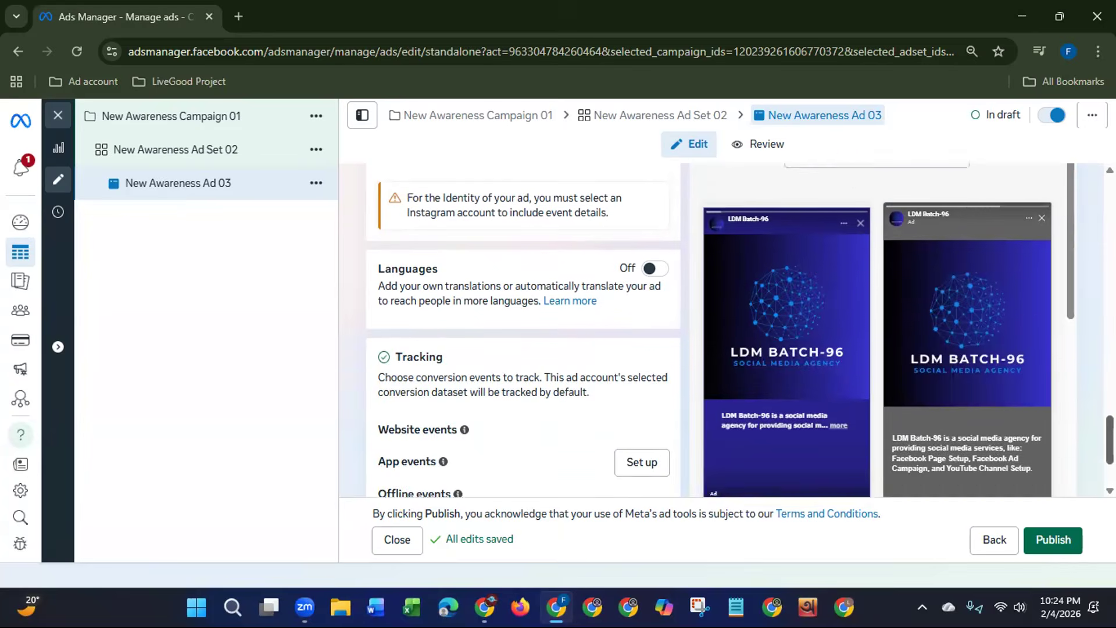
pyautogui.scroll(2, 988, 372)
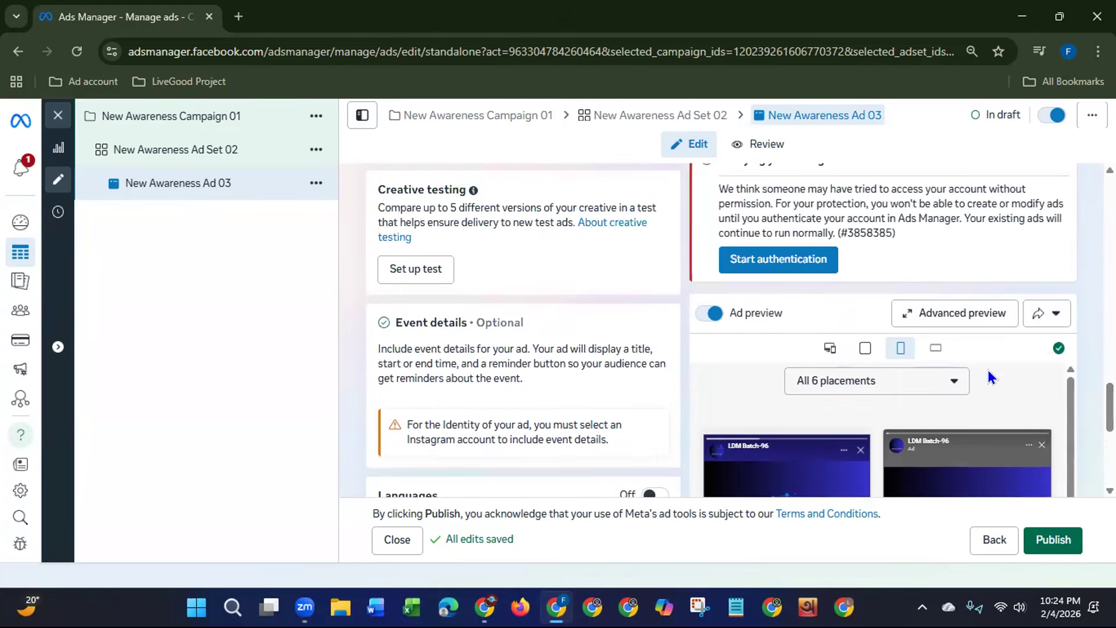
# Step: Preview the ad in the landscape Facebook Search results format and return to the Feeds, In-stream ads for reels preview
pyautogui.click(932, 348)
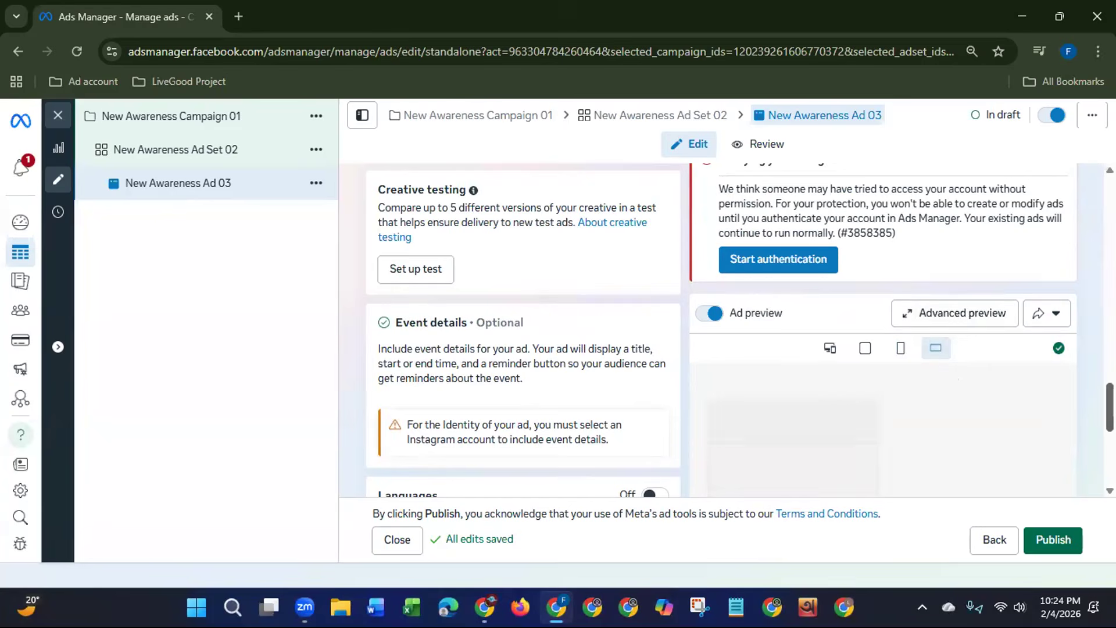
pyautogui.scroll(-4, 1080, 436)
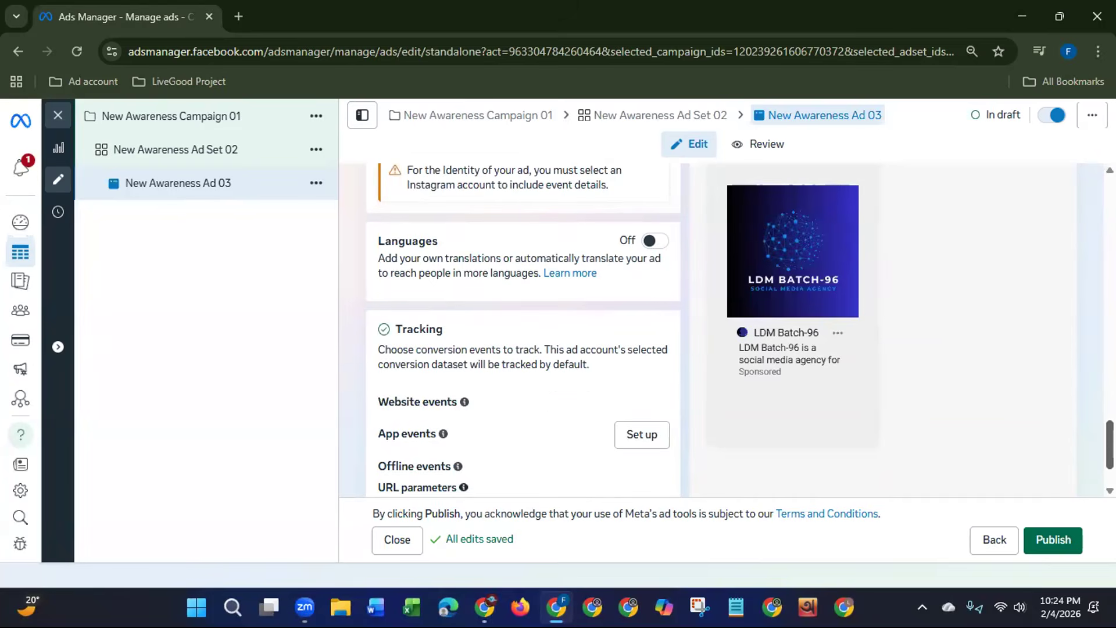
pyautogui.scroll(2, 739, 329)
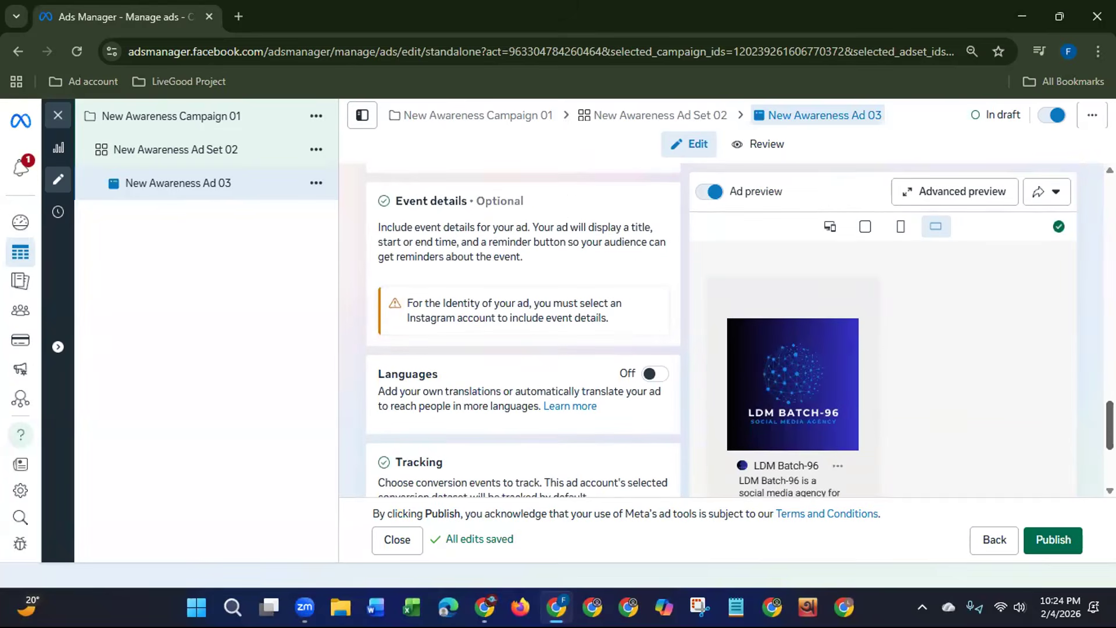
pyautogui.click(863, 228)
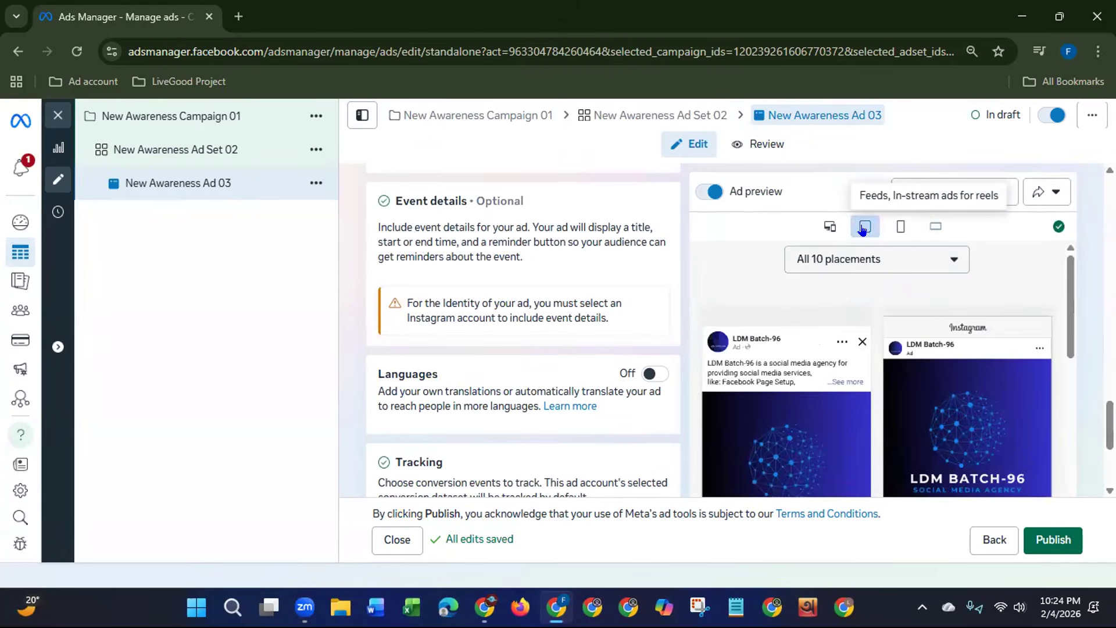
# Step: Show the previews for all placement types again and review the rest of the ad form down to tracking
pyautogui.click(831, 228)
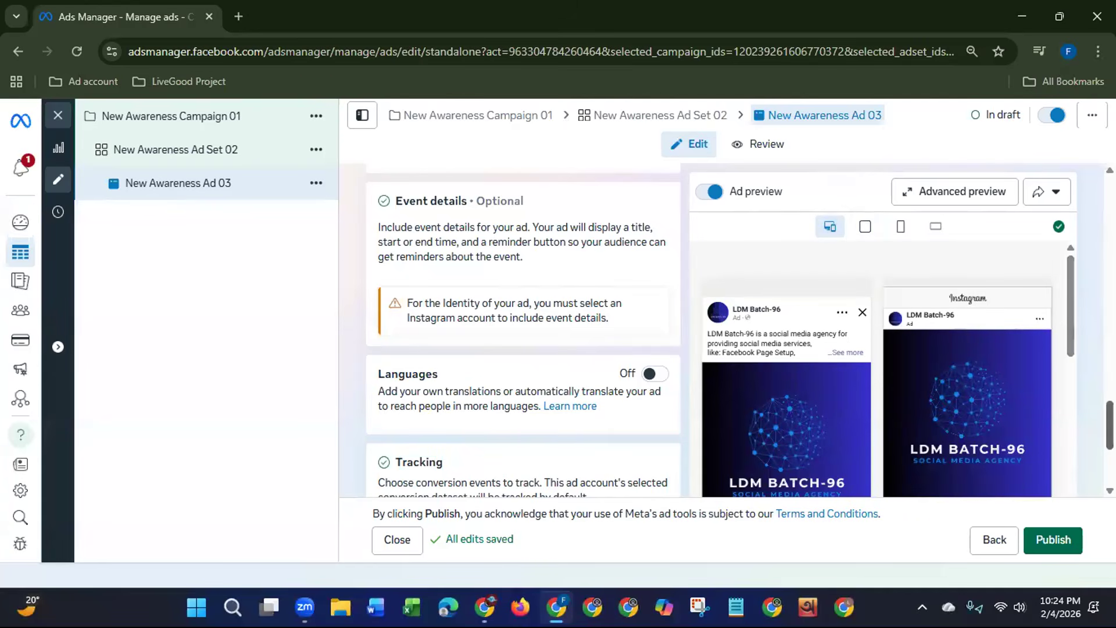
pyautogui.scroll(3, 721, 331)
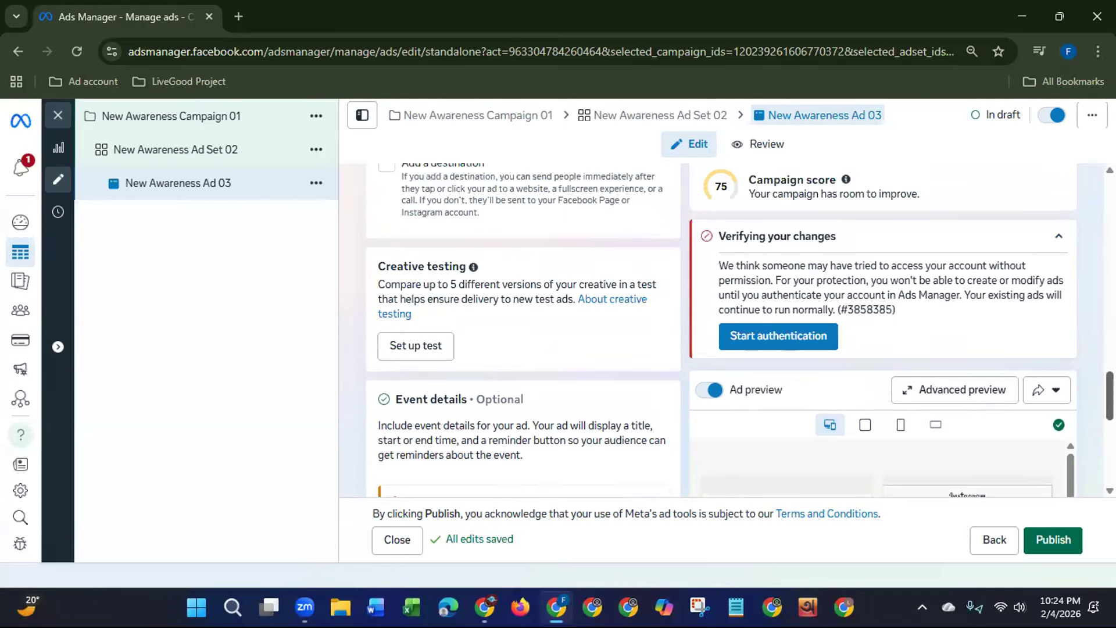
pyautogui.scroll(-6, 1075, 442)
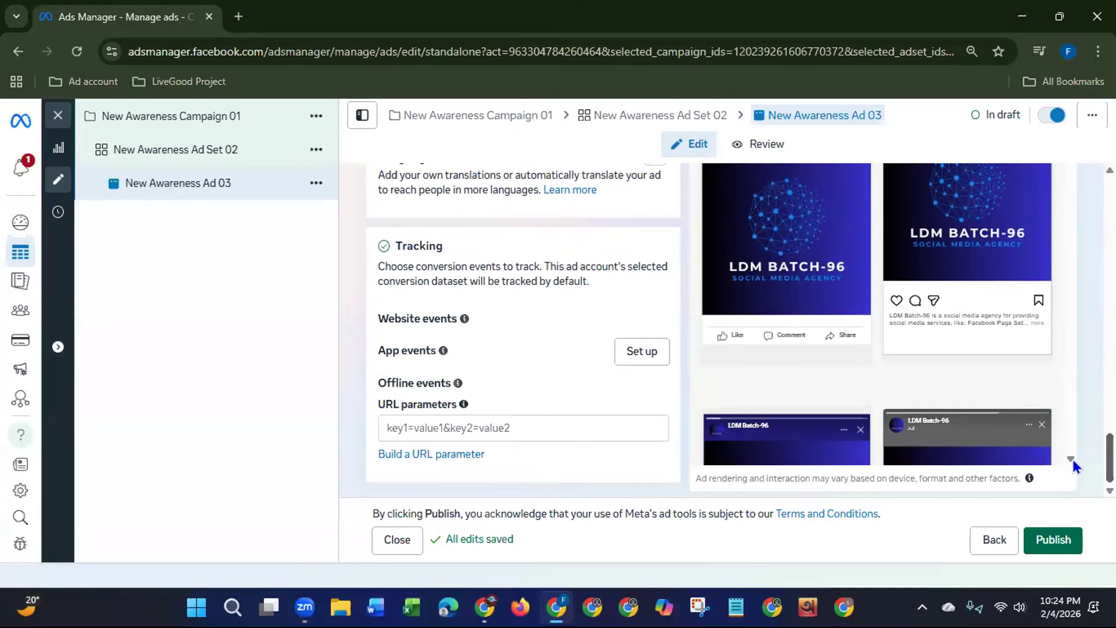
pyautogui.moveTo(948, 454)
pyautogui.scroll(5, 1087, 407)
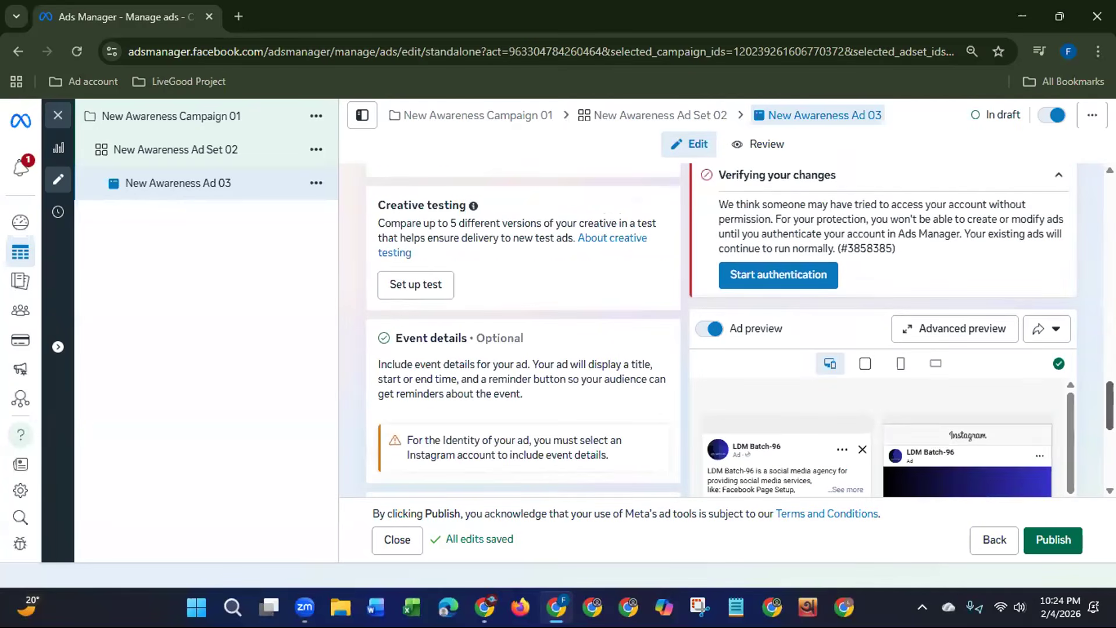
pyautogui.scroll(1, 720, 331)
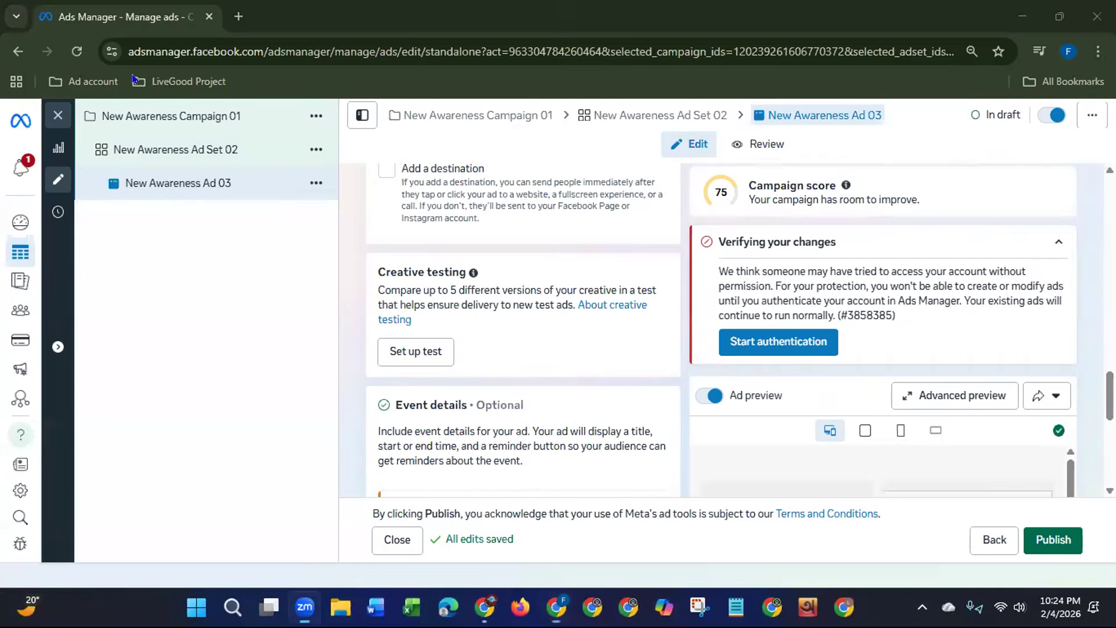
# Step: Go back from the ad editor to the campaigns list and turn off New Awareness Campaign 01
pyautogui.click(17, 51)
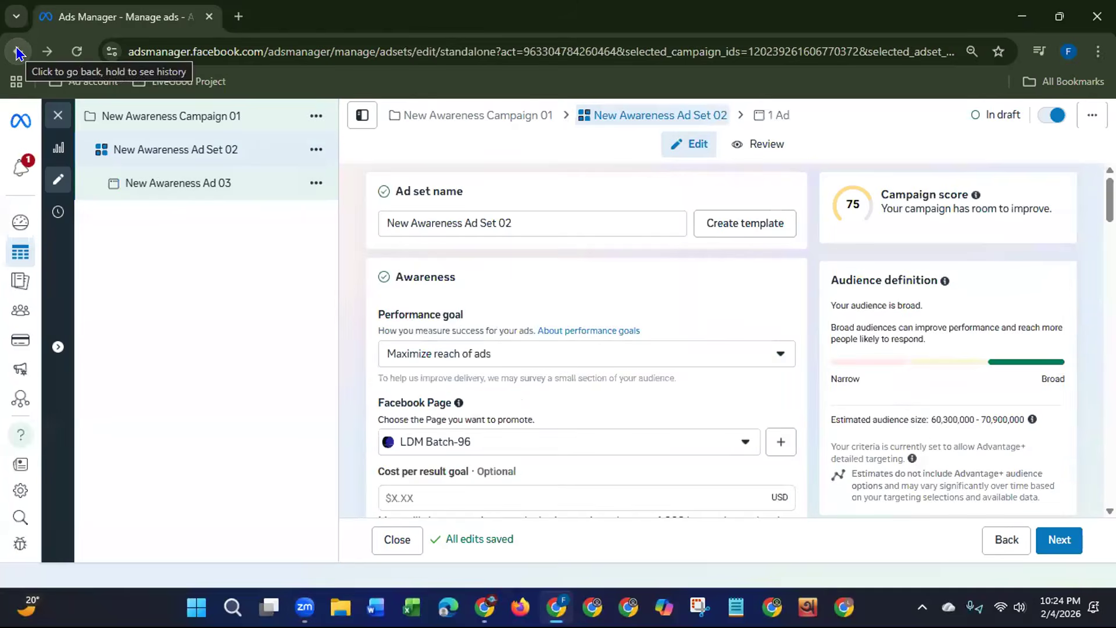
pyautogui.click(18, 52)
pyautogui.click(18, 52)
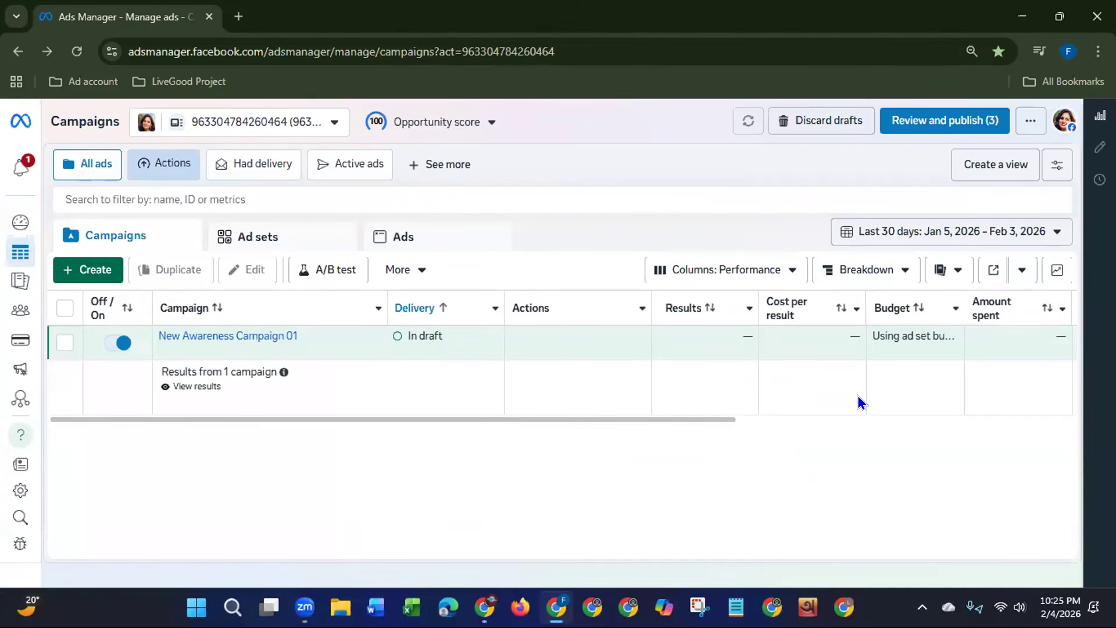
pyautogui.click(122, 344)
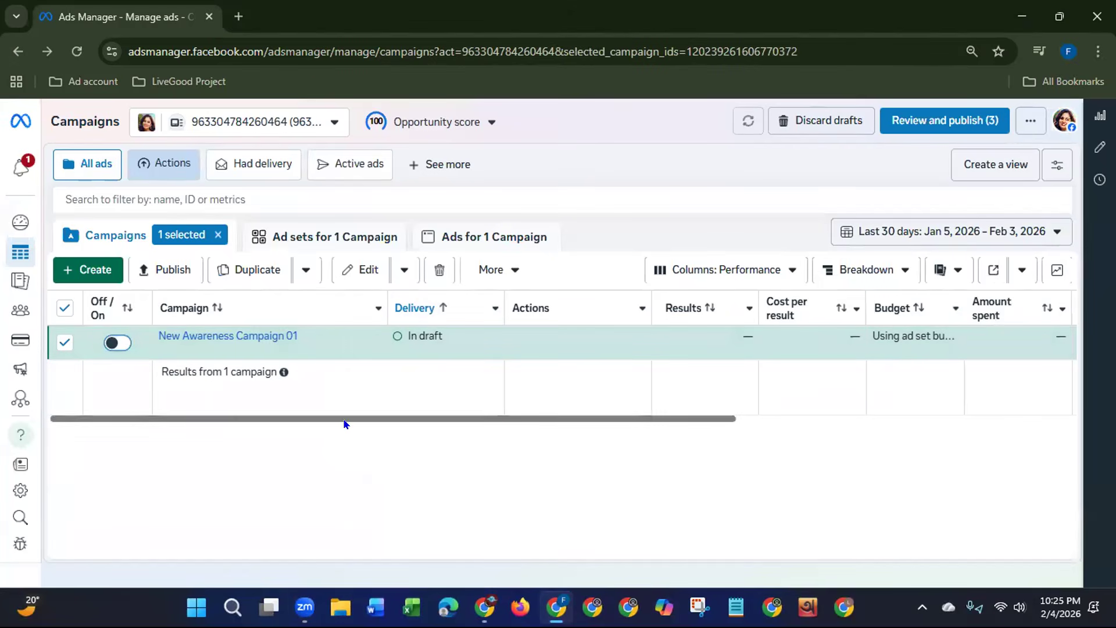
# Step: Examine the campaign table's performance columns, from results and budget through impressions and reach to bid strategy
pyautogui.moveTo(593, 425); pyautogui.dragTo(775, 421)
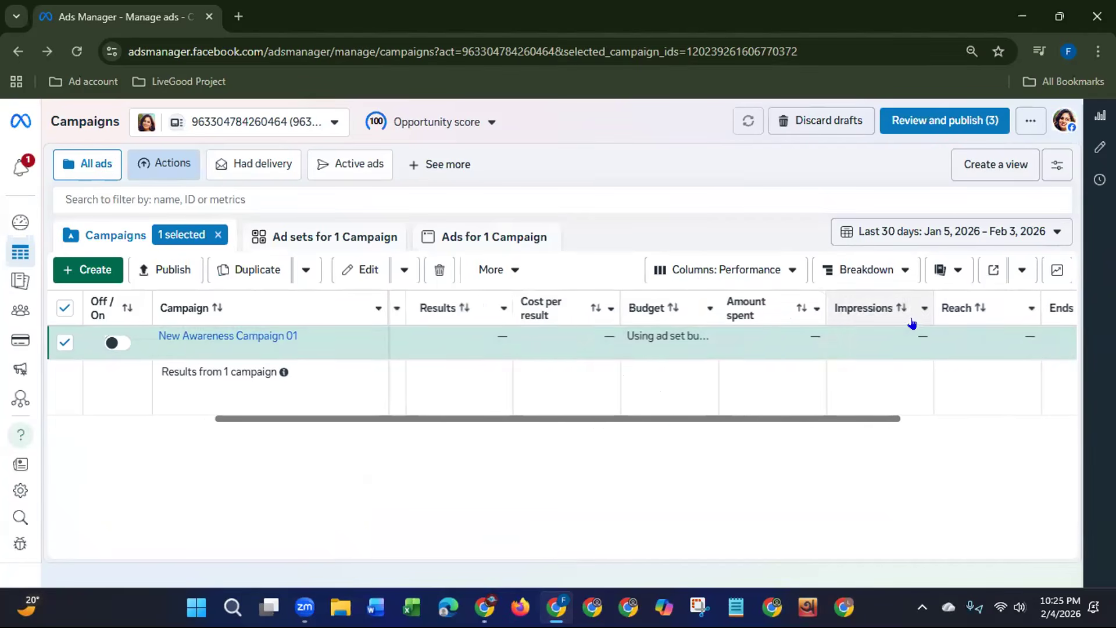
pyautogui.moveTo(855, 417); pyautogui.dragTo(994, 409)
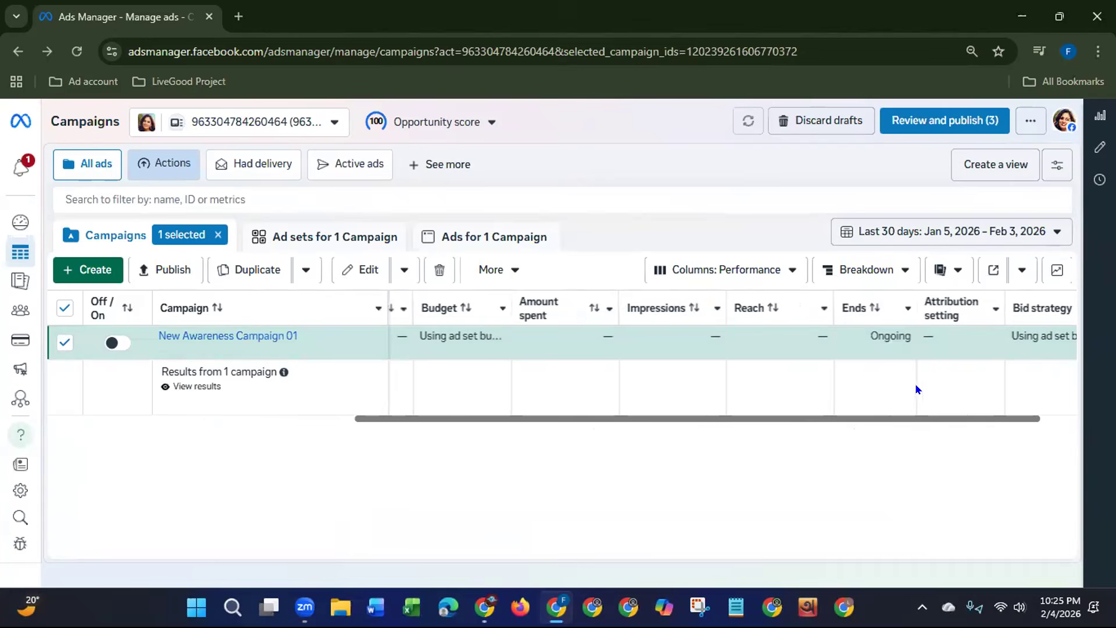
pyautogui.moveTo(928, 420); pyautogui.dragTo(489, 451)
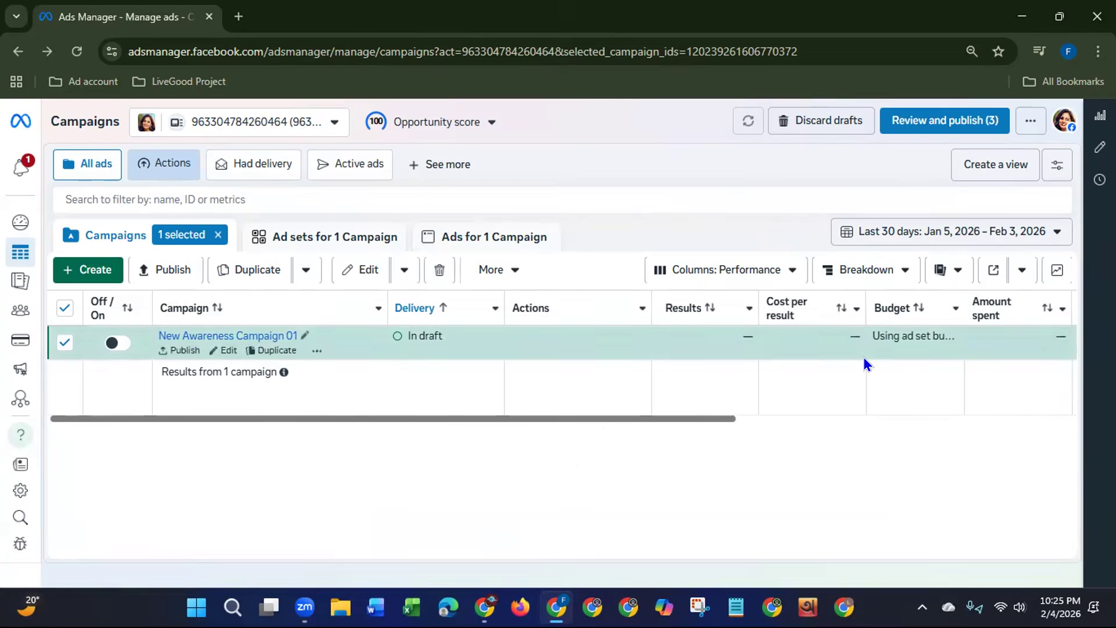
# Step: Discard all unpublished drafts in the ad account
pyautogui.click(815, 123)
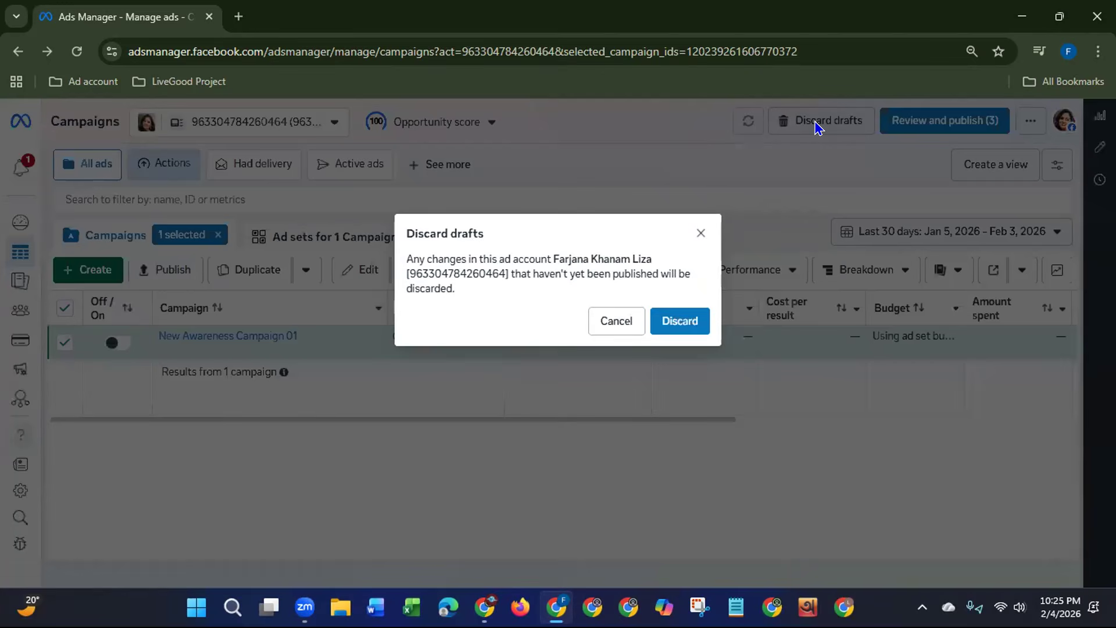
pyautogui.click(672, 320)
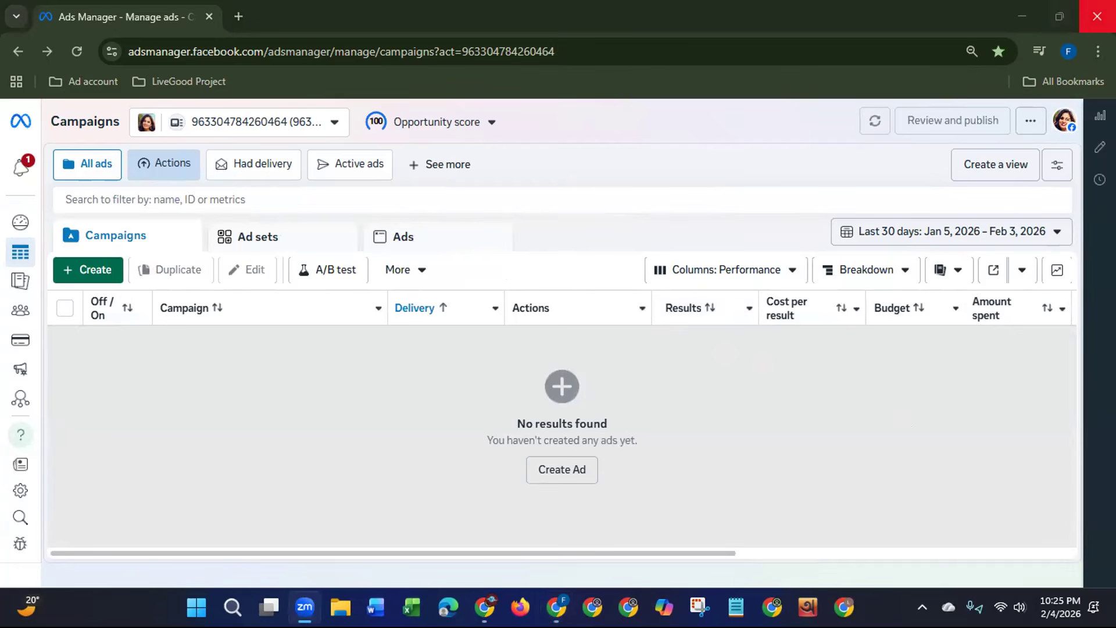
# Step: Close the browser window and refresh the Windows desktop
pyautogui.click(1097, 16)
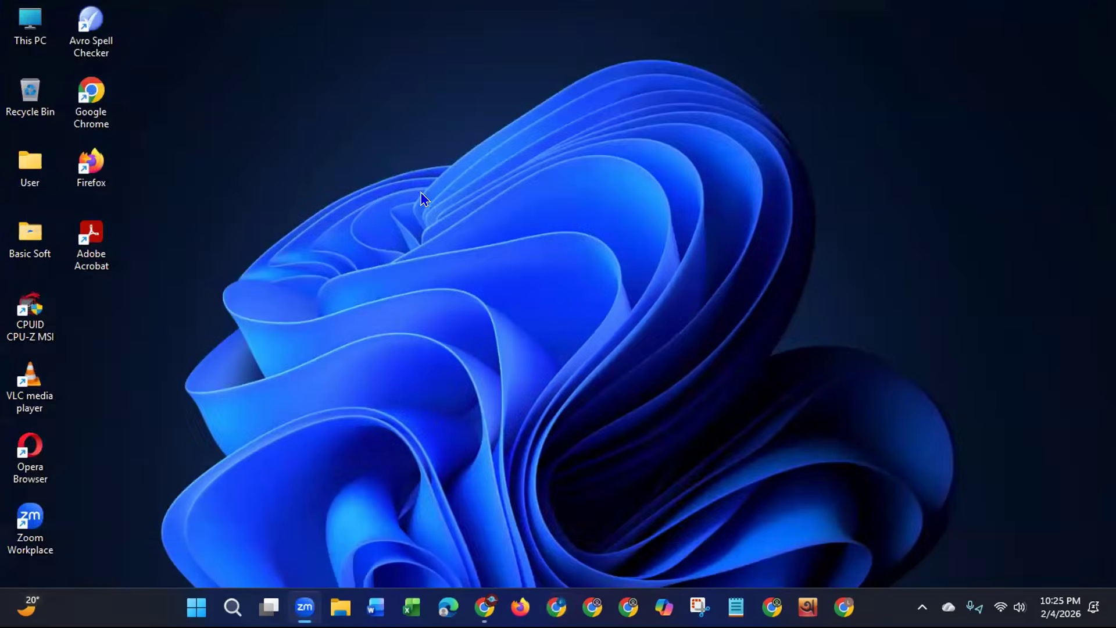
pyautogui.rightClick(421, 194)
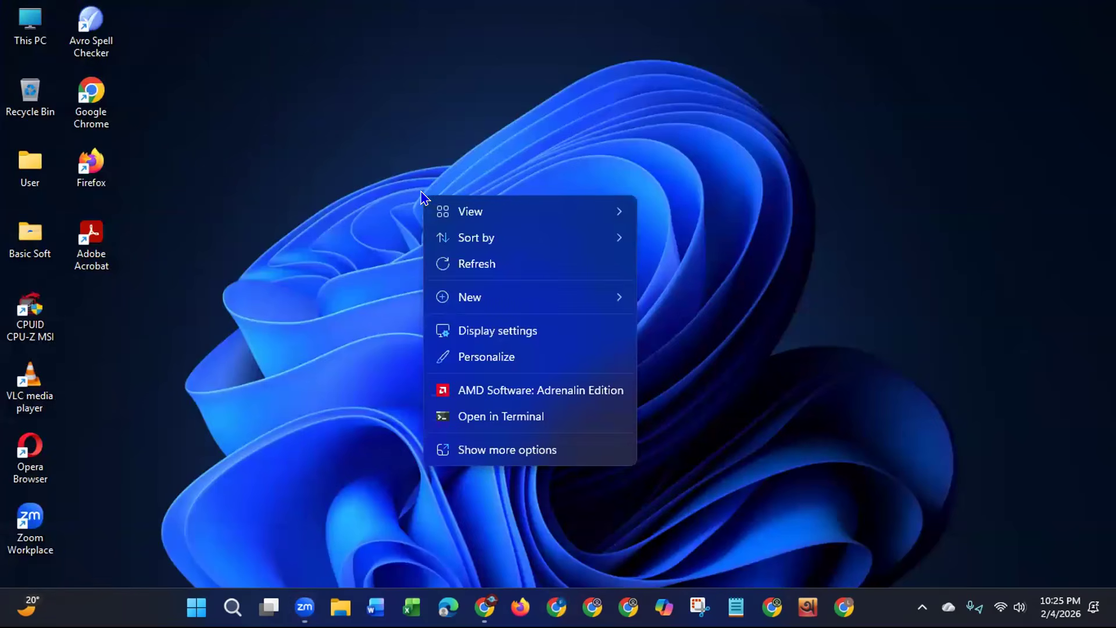
pyautogui.click(461, 269)
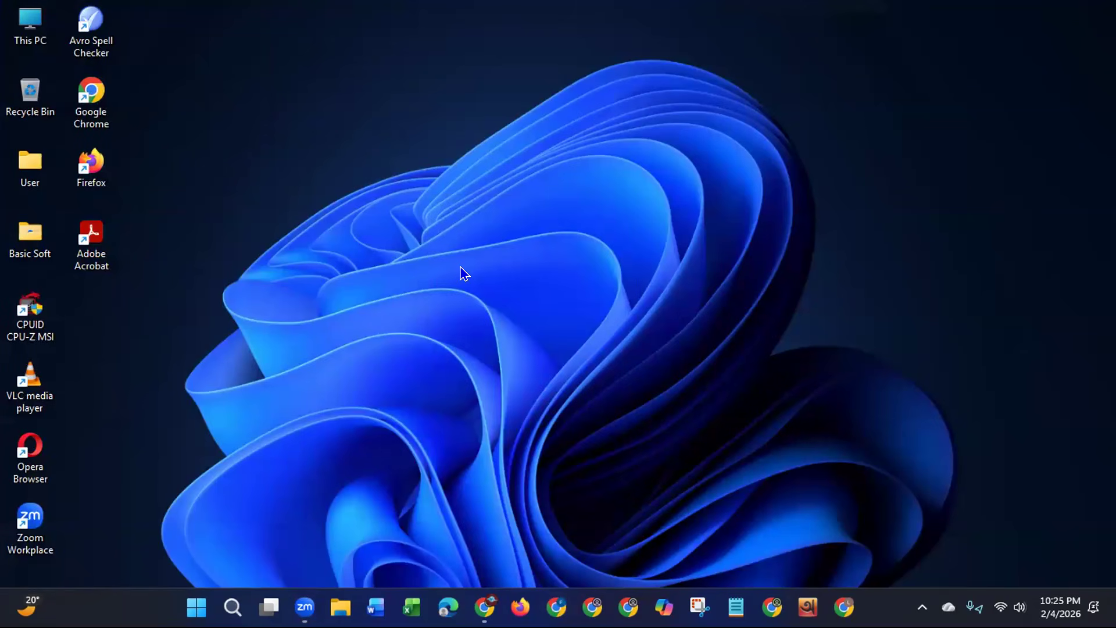